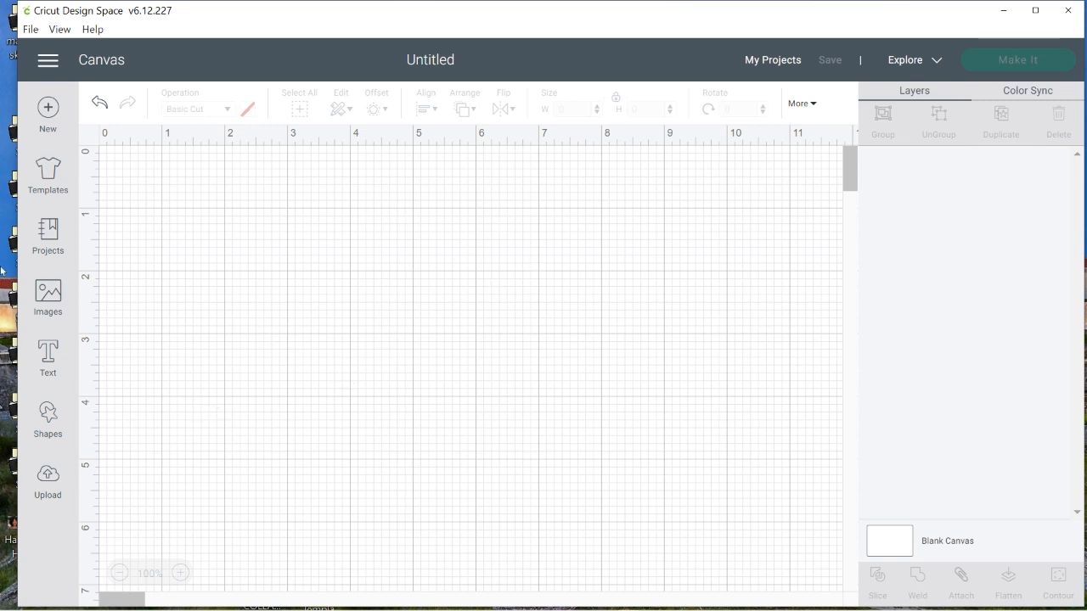
Add a square shape to the canvas and place it in the upper-left area, about 0.8 inches from the canvas's left edge
left_click(48, 416)
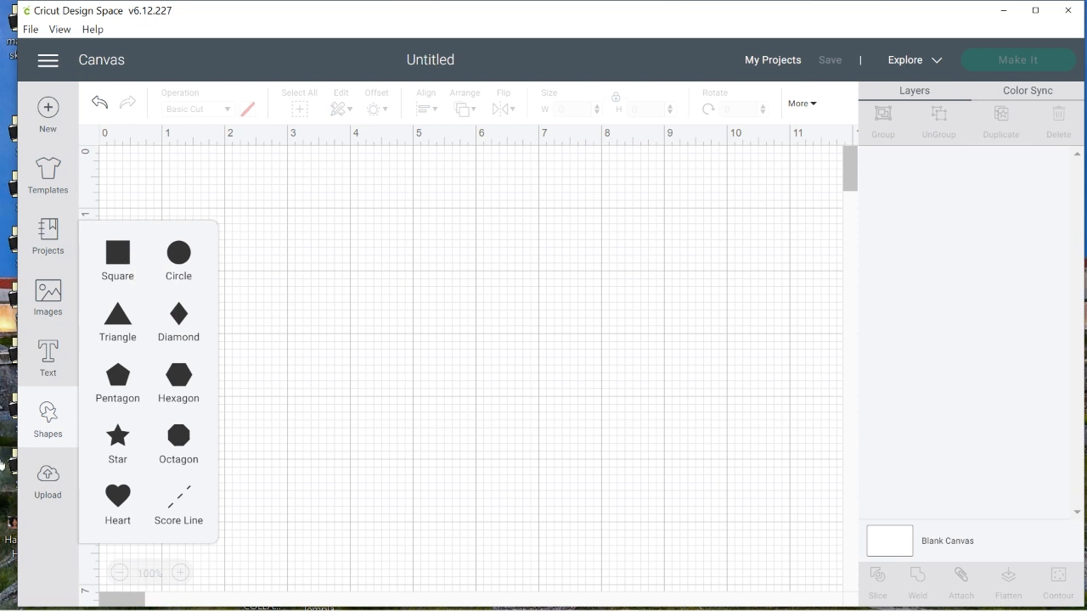
left_click(45, 418)
left_click(44, 418)
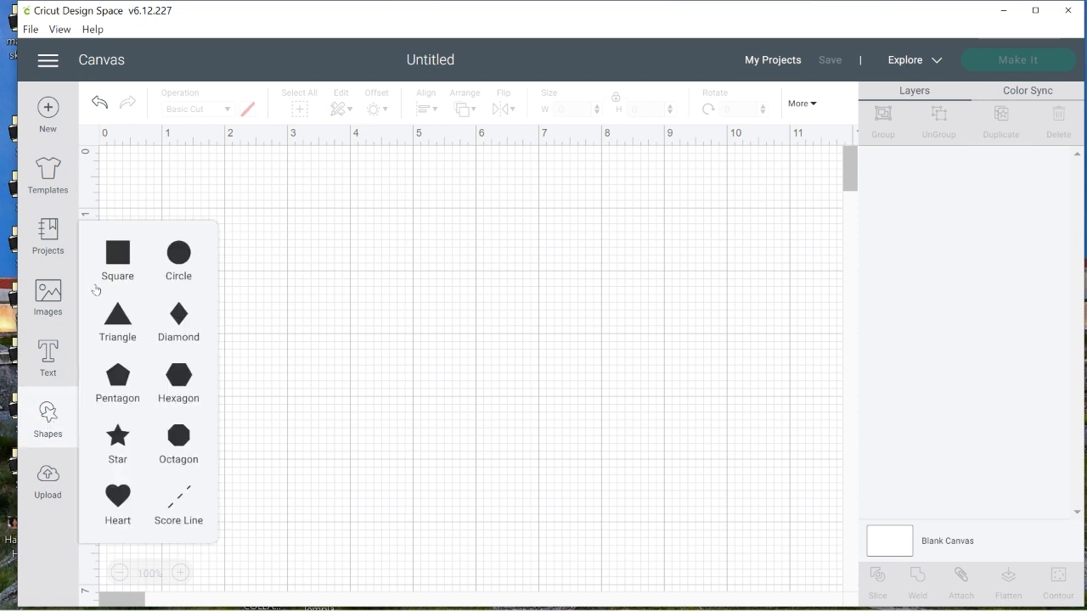
left_click(119, 260)
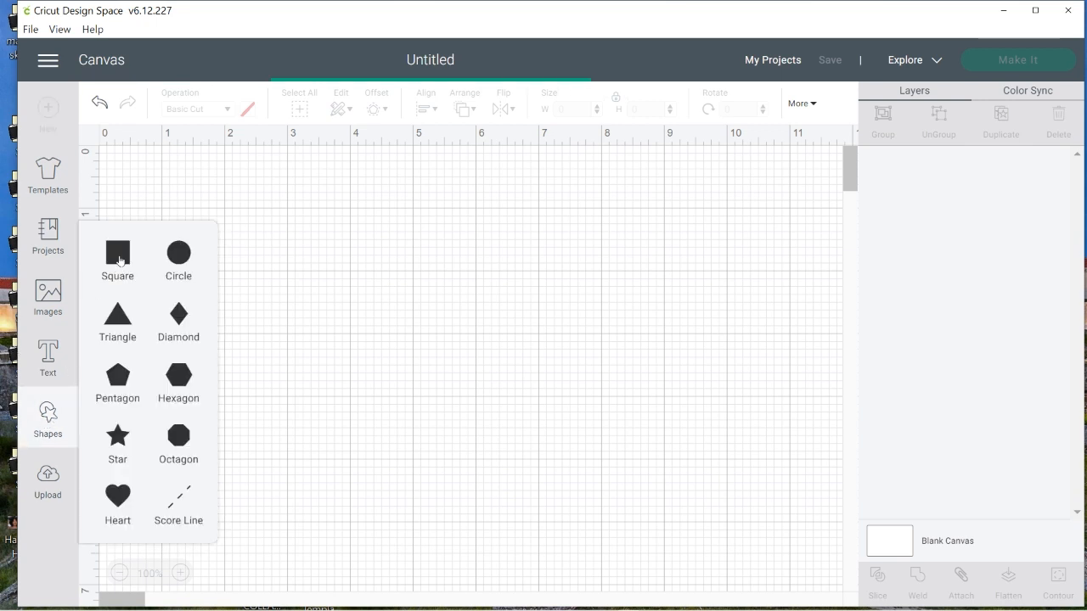
left_click_drag(261, 254, 490, 310)
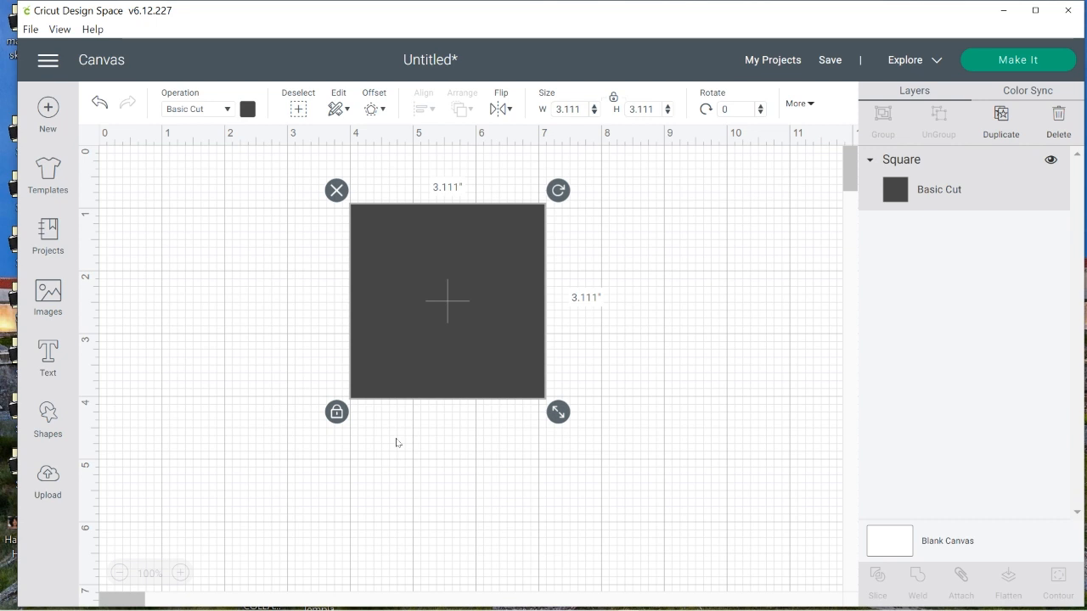
left_click_drag(391, 313, 194, 288)
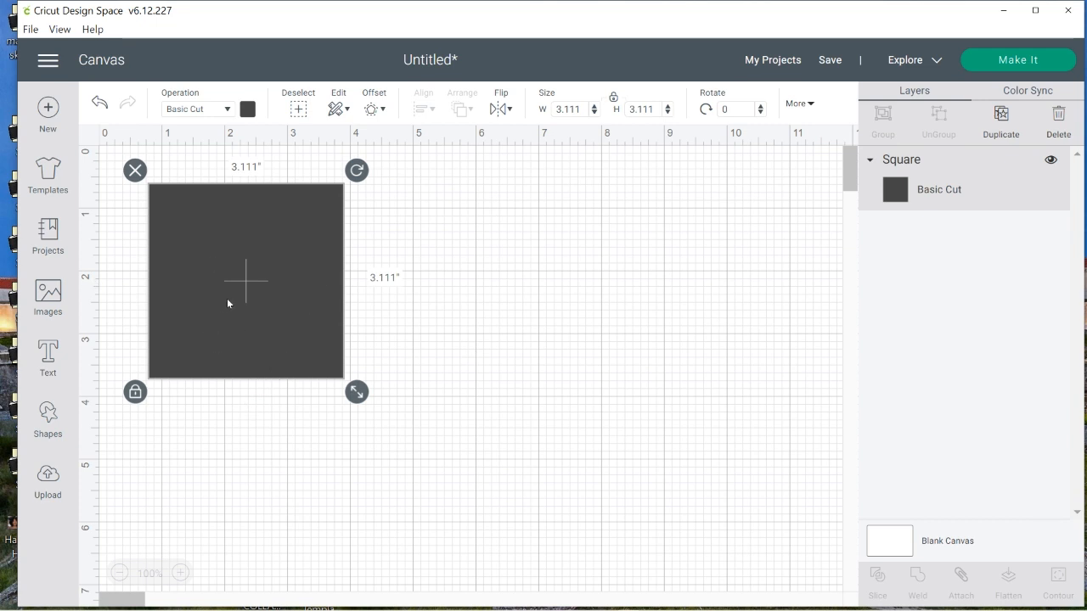
Change the square's material color to white
left_click(247, 108)
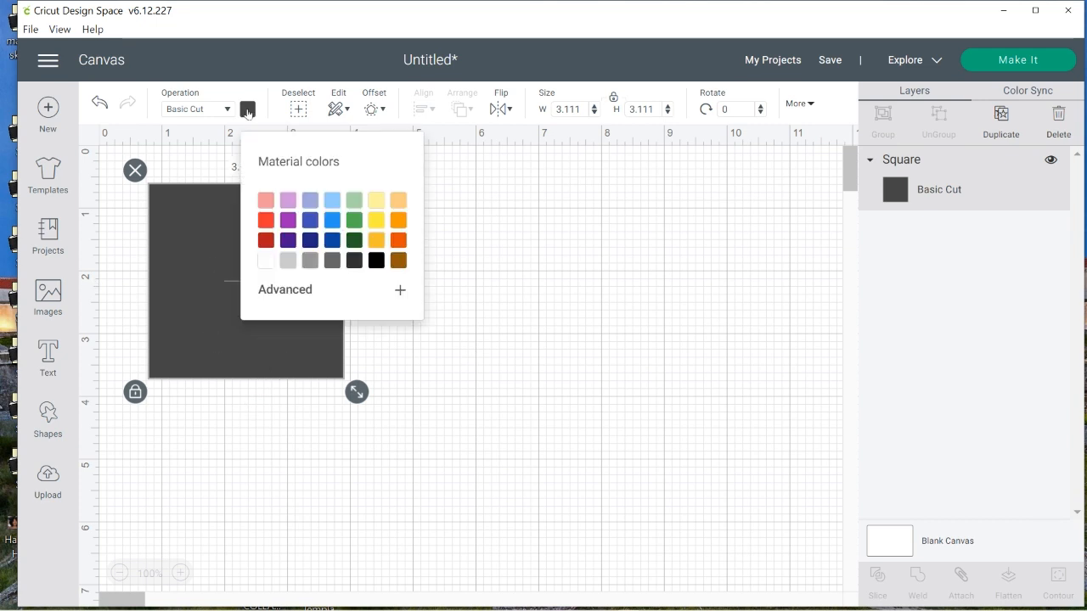
left_click(266, 261)
left_click(539, 358)
left_click(215, 313)
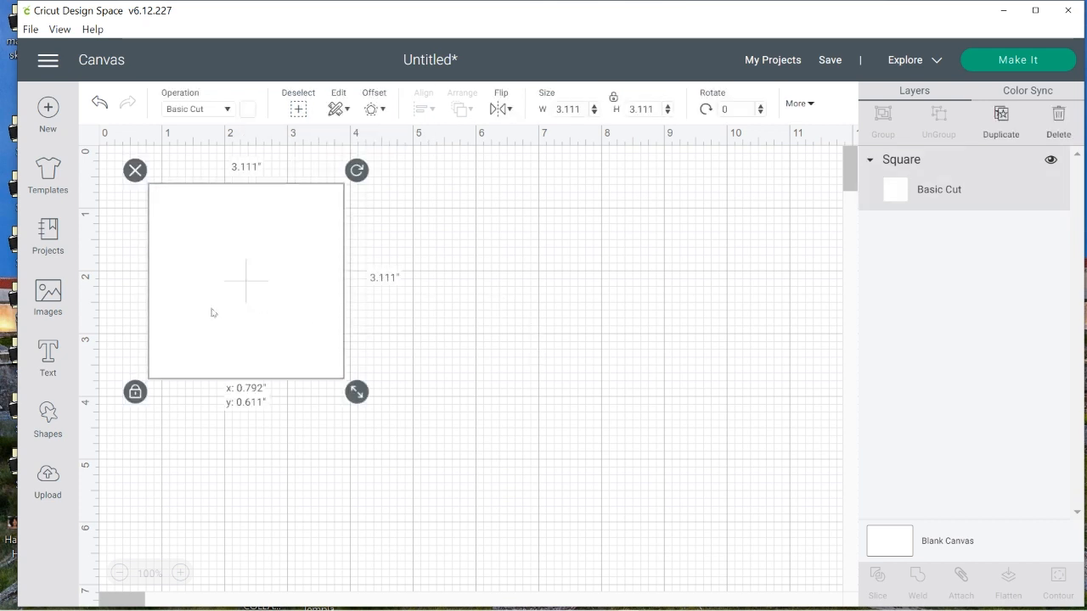
Duplicate the white square and move the copy to the lower-right area, clear of the original
right_click(230, 278)
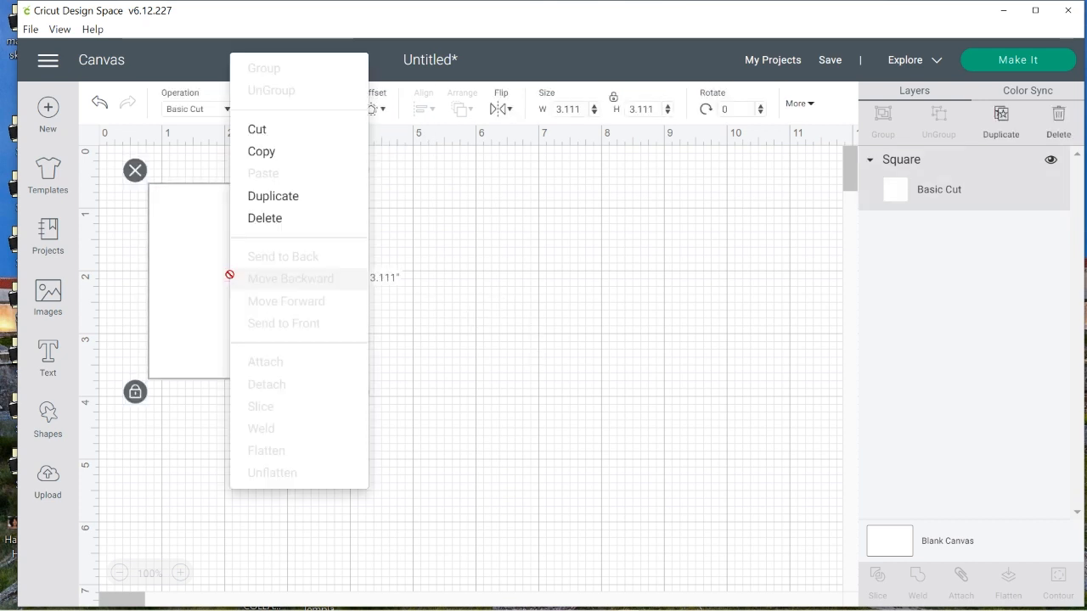
left_click(302, 205)
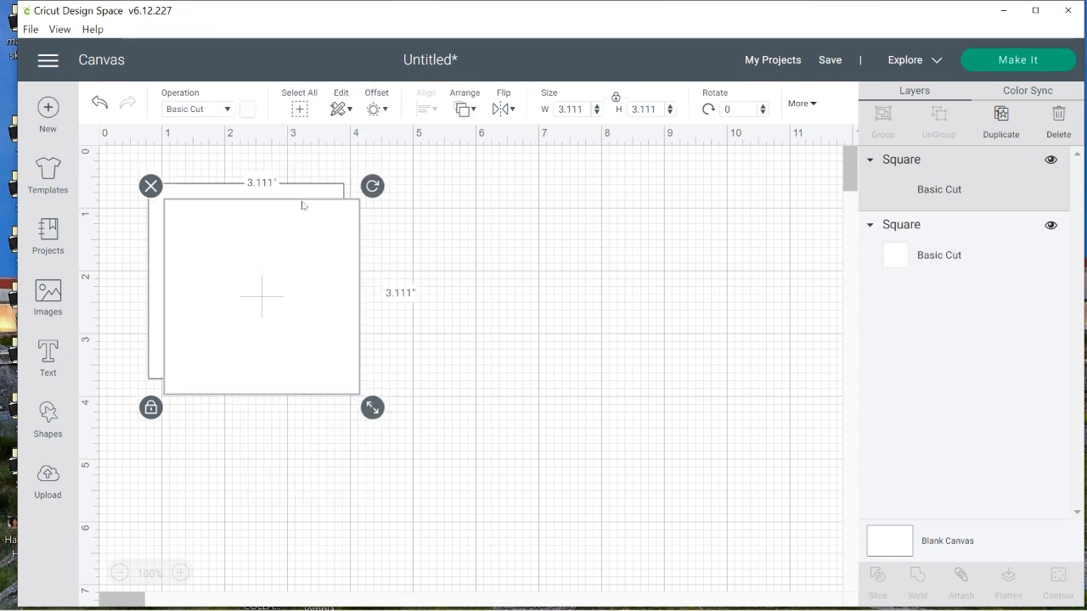
left_click_drag(300, 204, 736, 461)
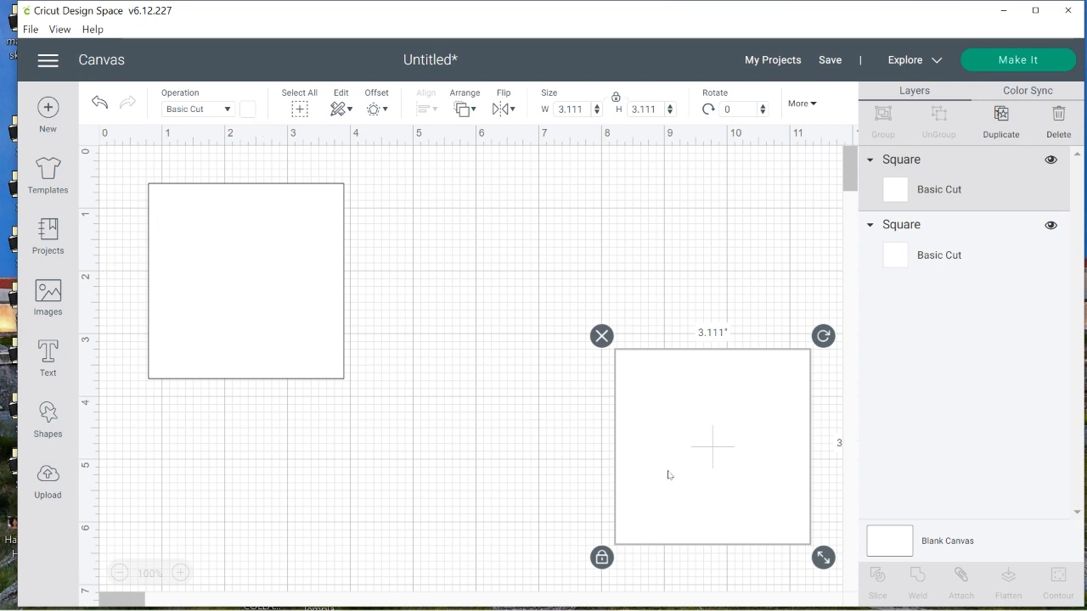
Move the original square slightly inward and set its size to 9 by 9 inches with proportions locked
left_click_drag(231, 294, 270, 309)
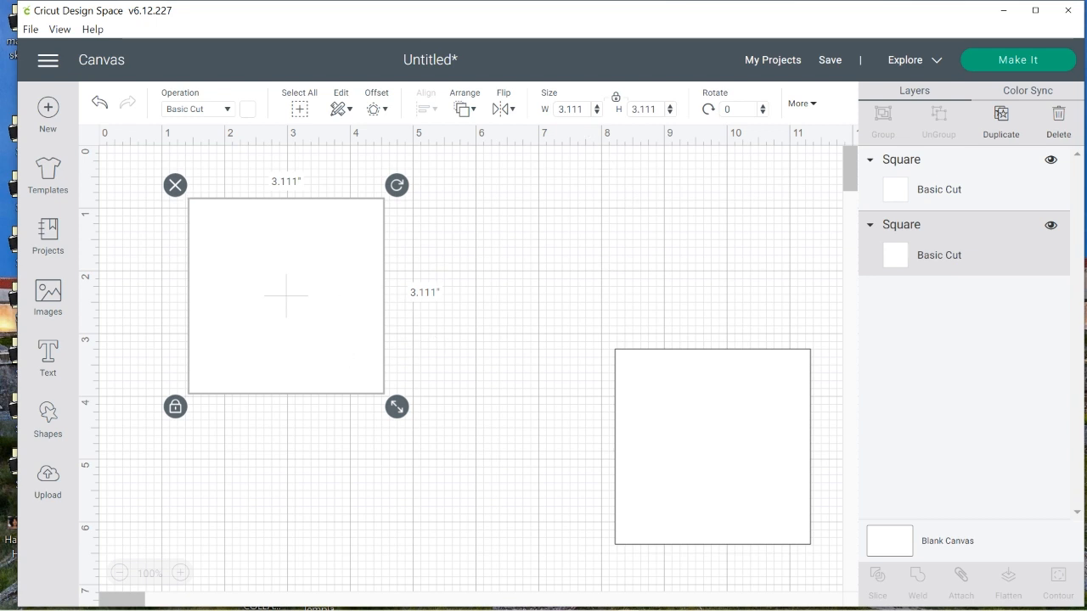
left_click(571, 108)
key("Tab")
type("9")
key("Return")
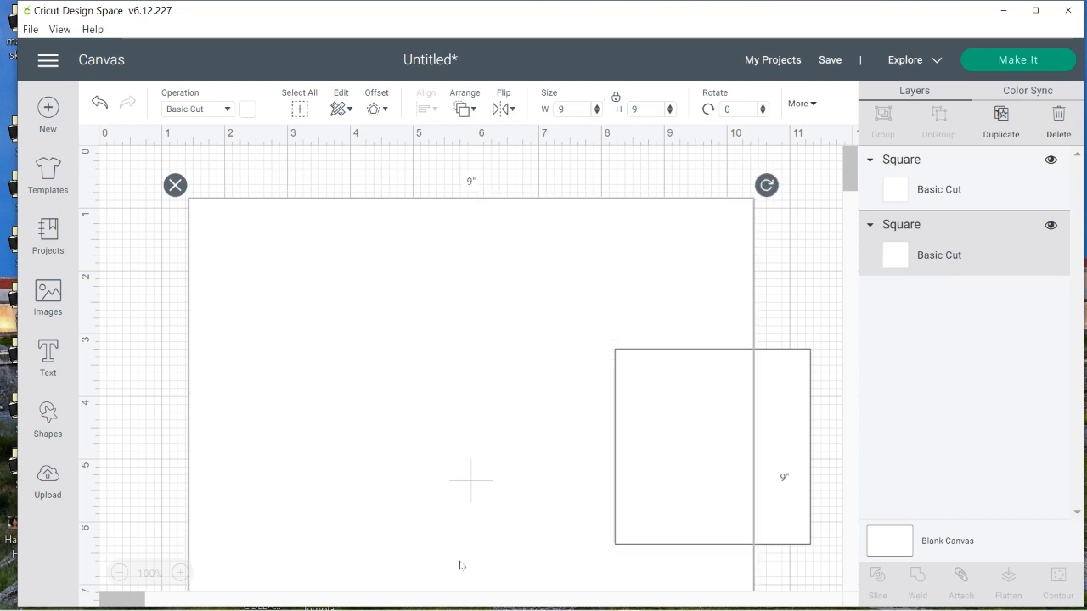
Unlock the large square's proportions and set its width to 7 inches
left_click_drag(421, 356, 457, 63)
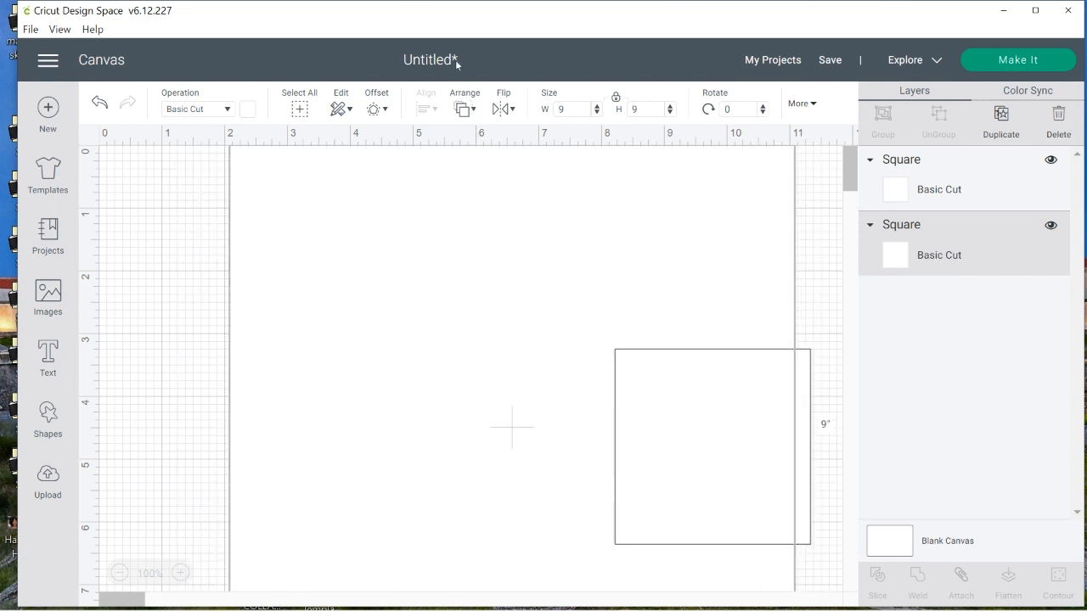
left_click(120, 575)
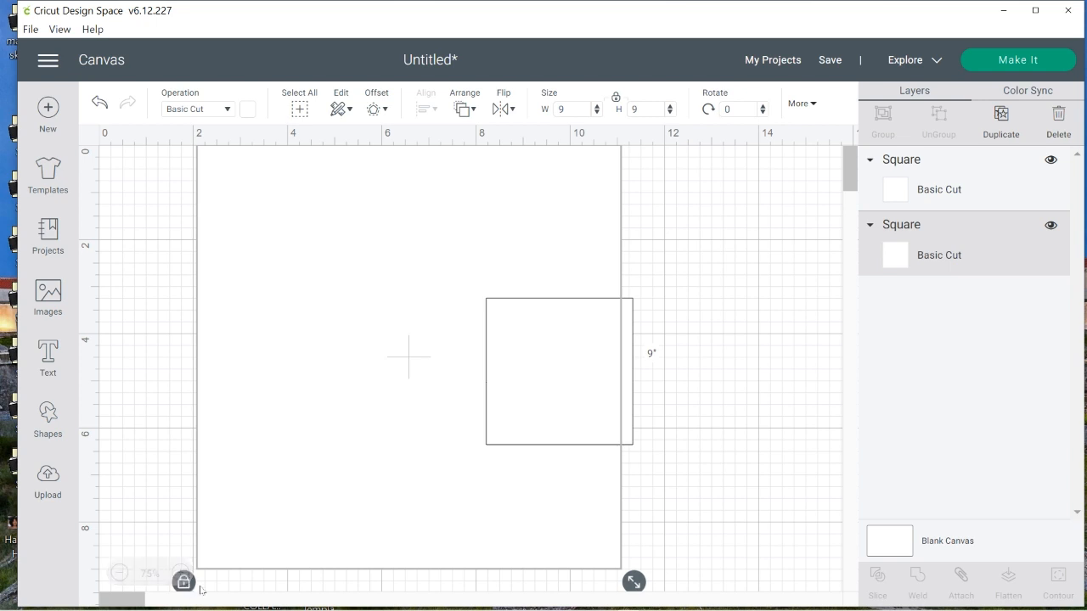
left_click(190, 588)
left_click_drag(570, 109, 542, 112)
type("7")
Move the small square well to the right and align the 7 by 9 inch rectangle with the canvas's top-left origin
left_click(120, 573)
left_click_drag(406, 299, 701, 334)
left_click_drag(255, 223, 280, 282)
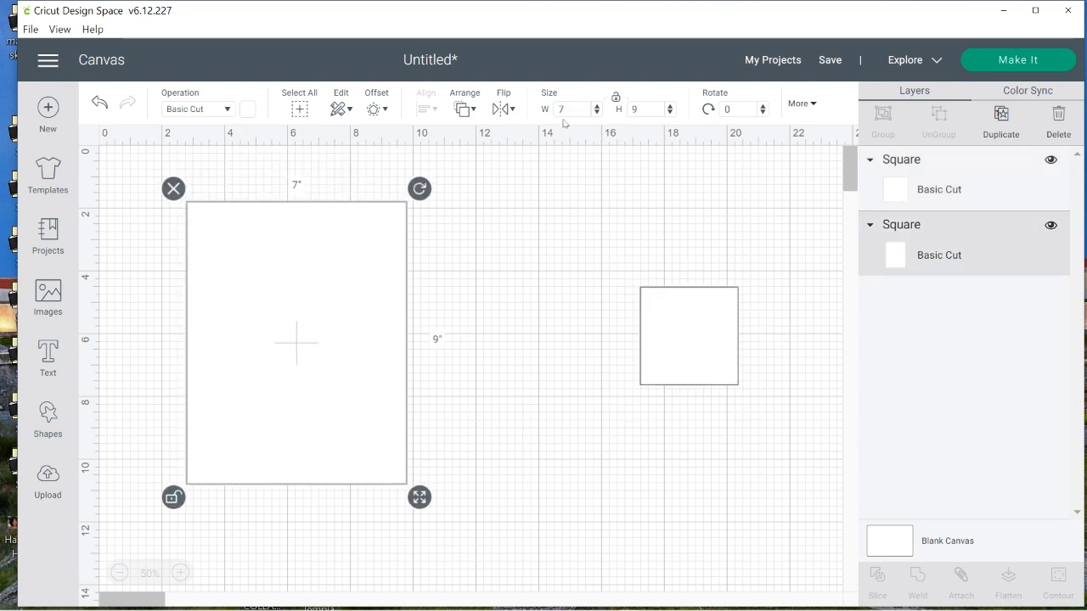
left_click_drag(306, 321, 217, 265)
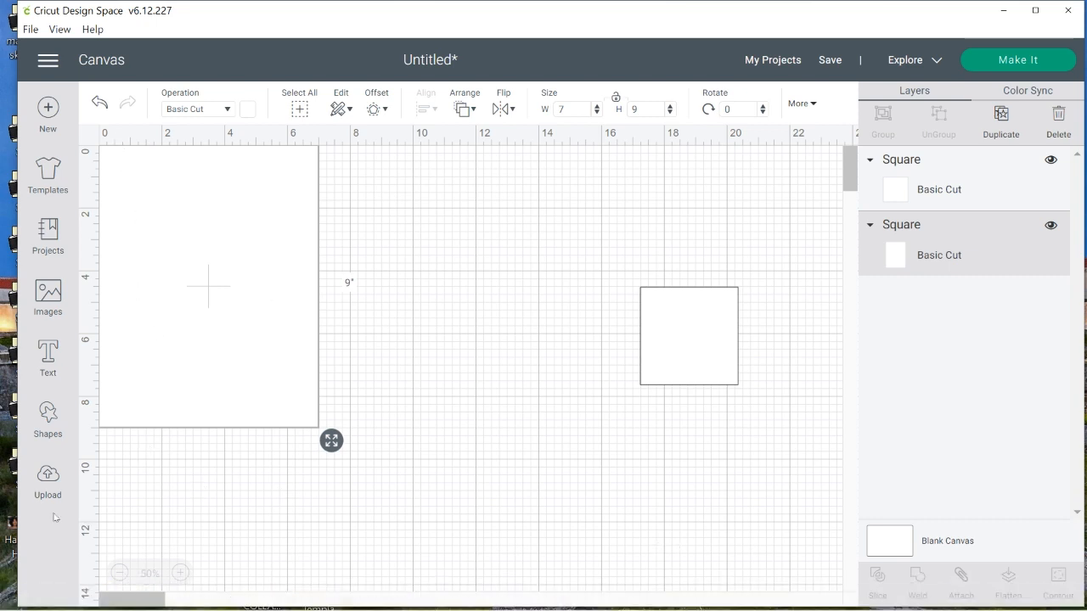
Add a vertical score line 0.5 inch inside the rectangle's left edge and stretch it to about 9 inches, spanning the full height
left_click(48, 416)
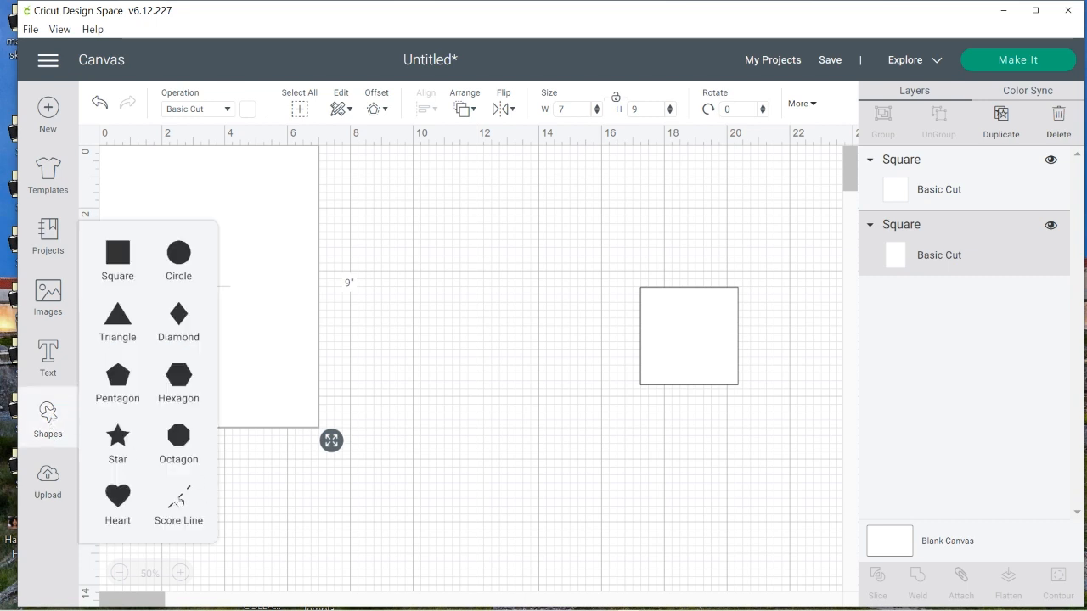
left_click(178, 501)
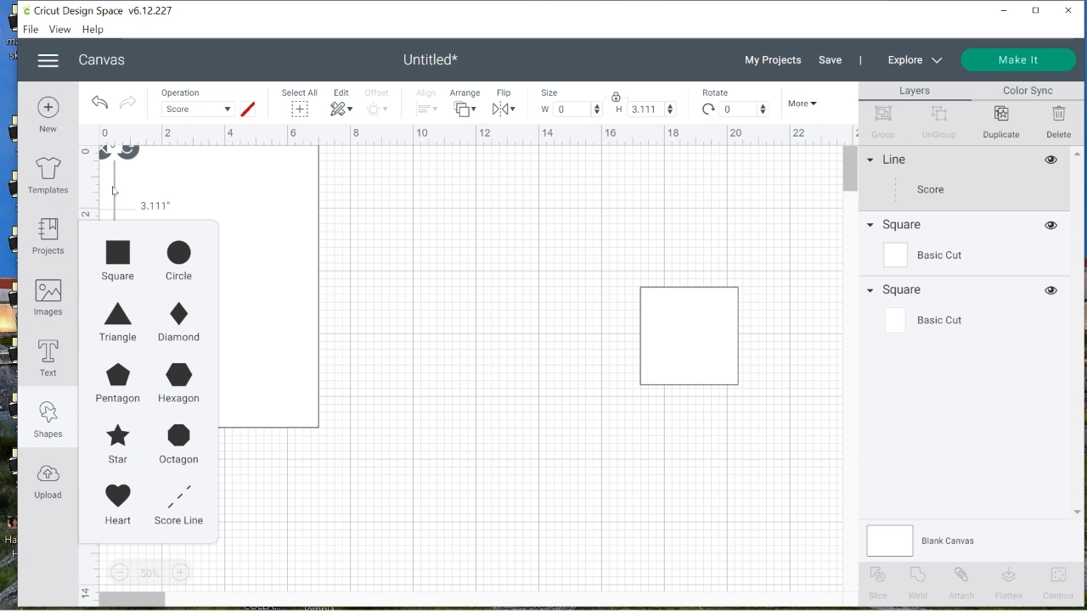
left_click(113, 190)
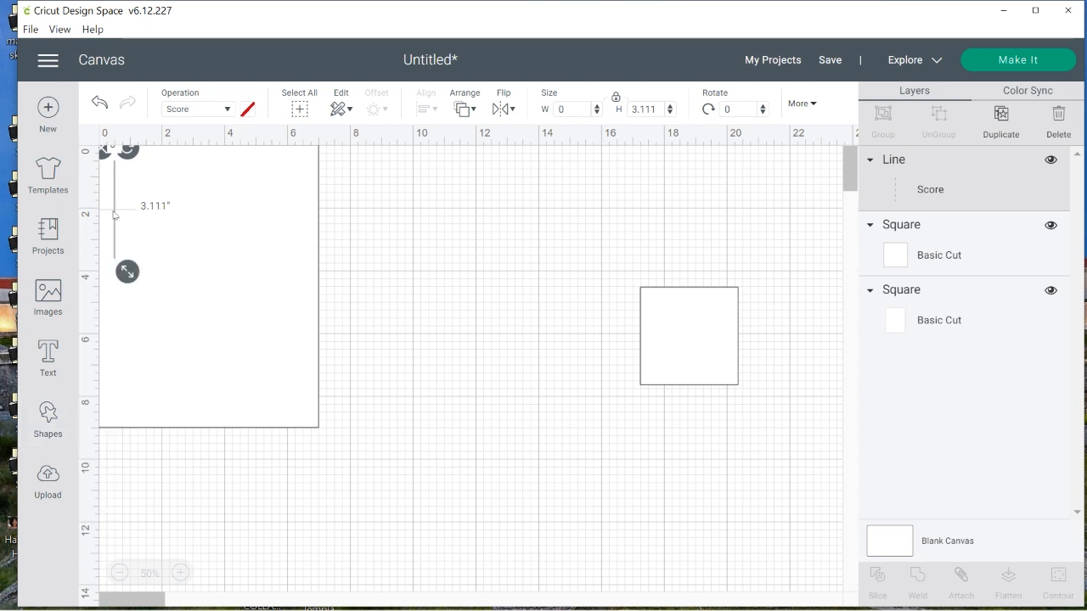
left_click_drag(113, 214, 114, 184)
left_click_drag(132, 262, 118, 447)
left_click(334, 471)
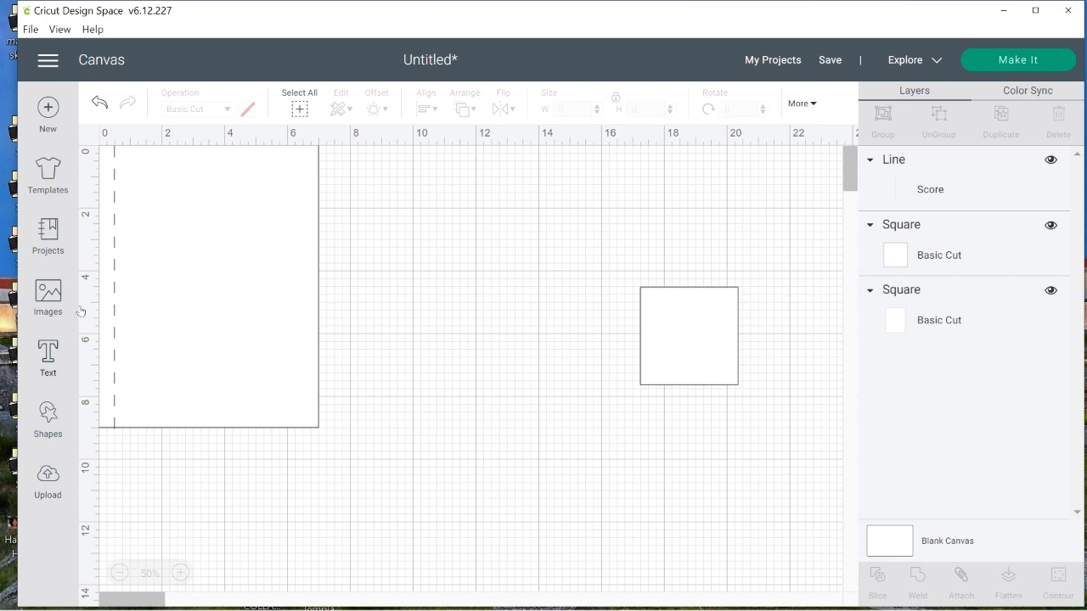
Duplicate the vertical score line and place the copy at 6.5 inches, 0.5 inch inside the rectangle's right edge
left_click(115, 180)
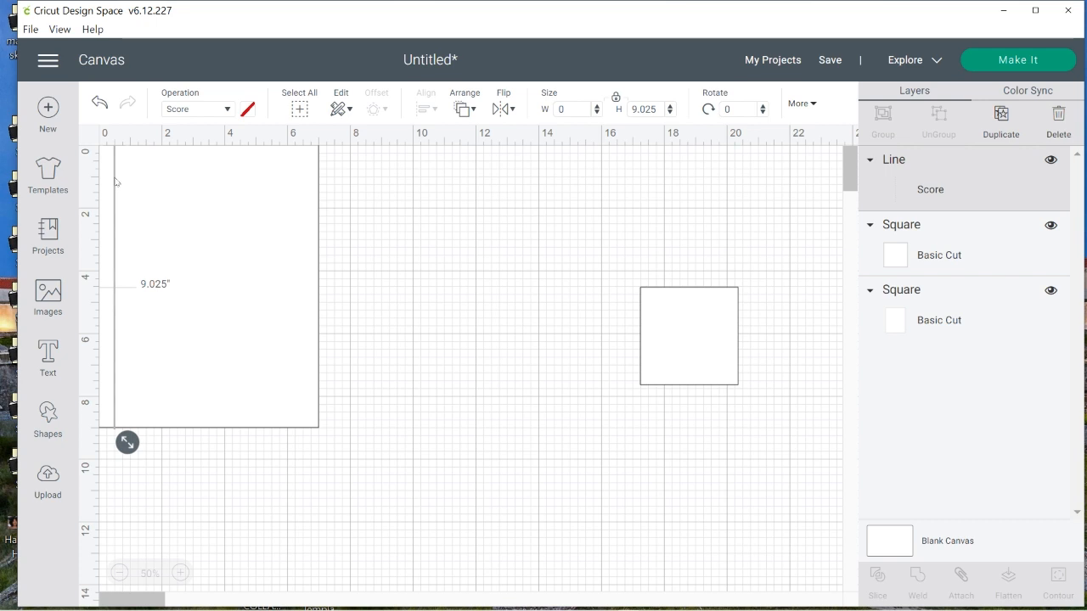
right_click(115, 180)
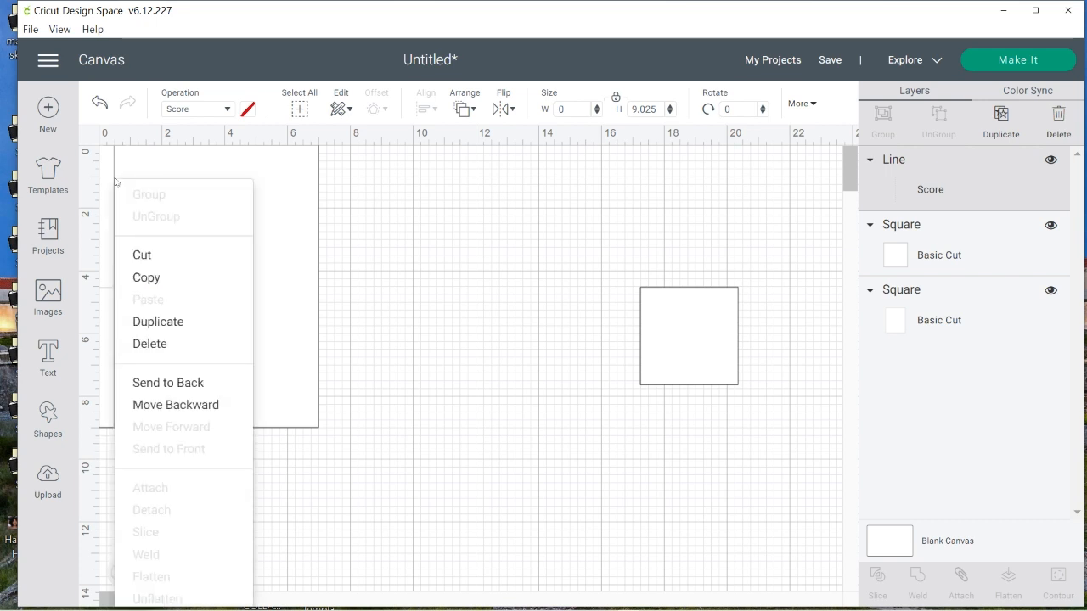
left_click(185, 322)
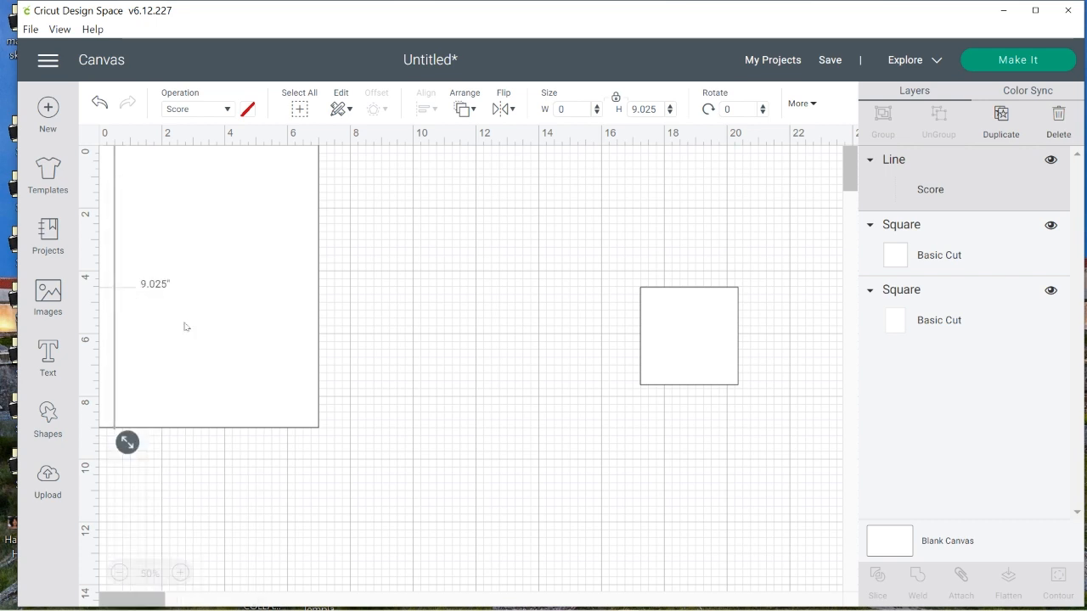
left_click_drag(123, 261, 304, 239)
left_click(388, 247)
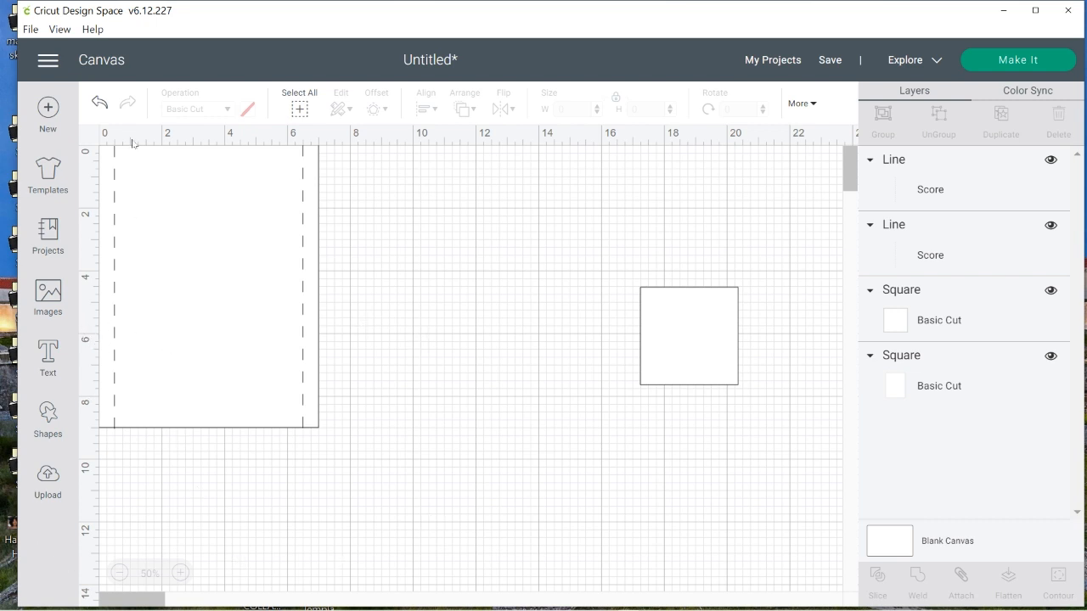
Add another score line, move it to the empty area beside the rectangle, and set its rotation to 90 degrees
left_click(48, 416)
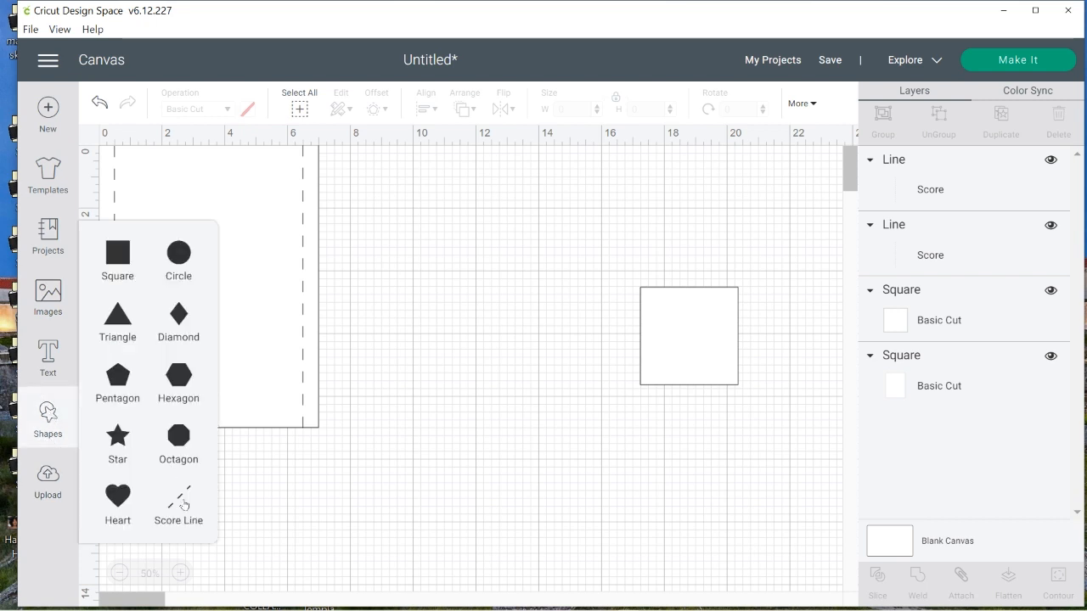
left_click(184, 505)
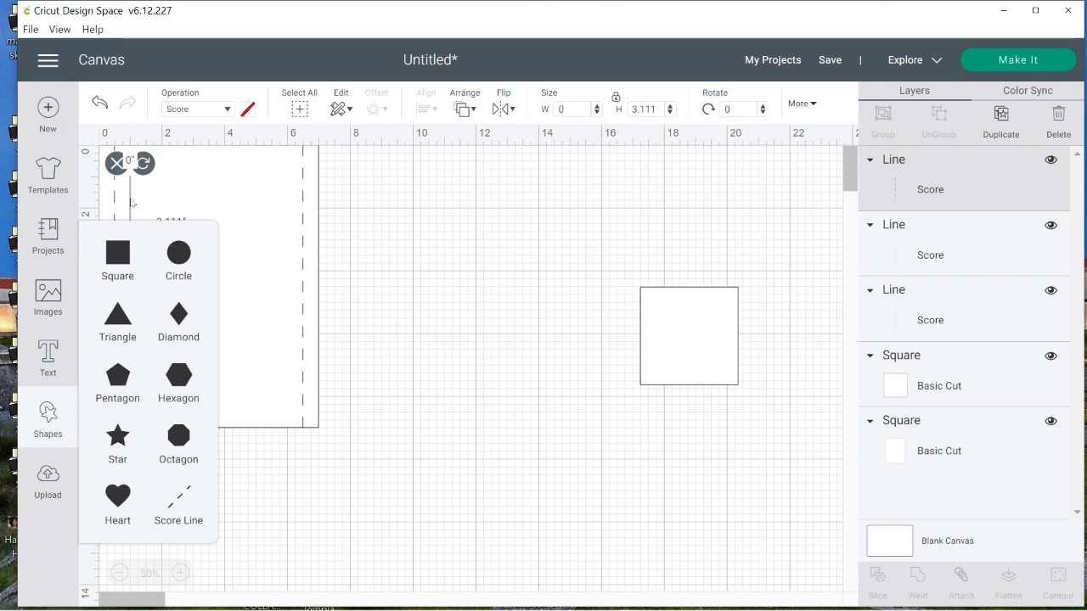
left_click_drag(130, 201, 490, 375)
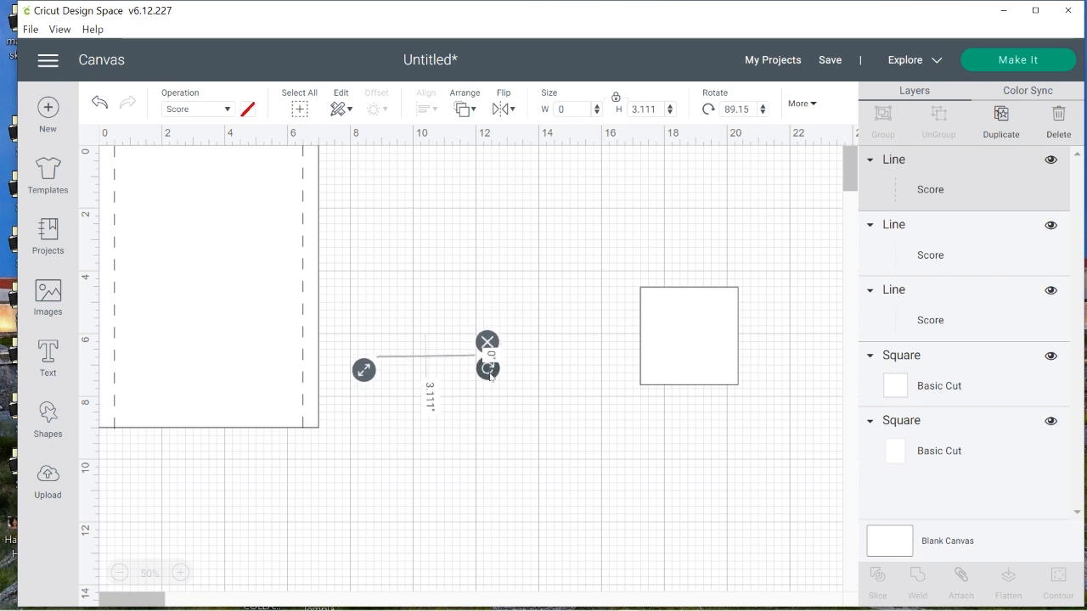
left_click(747, 109)
left_click_drag(747, 109, 701, 117)
type("90")
key("Return")
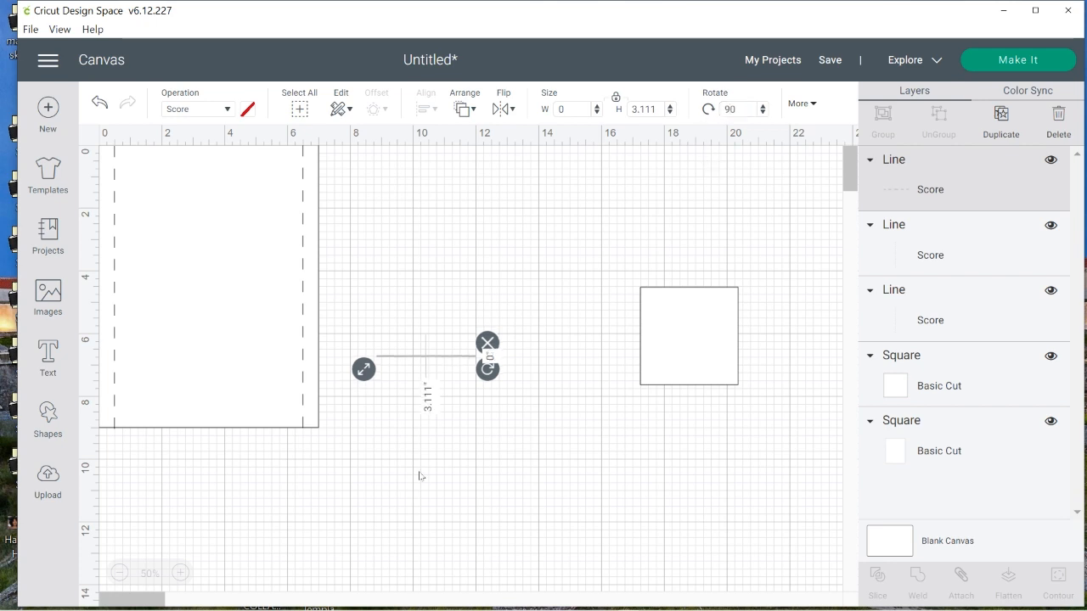
Move the horizontal score line onto the rectangle and nudge it to the 6-inch mark on the vertical ruler
left_click_drag(431, 360, 200, 472)
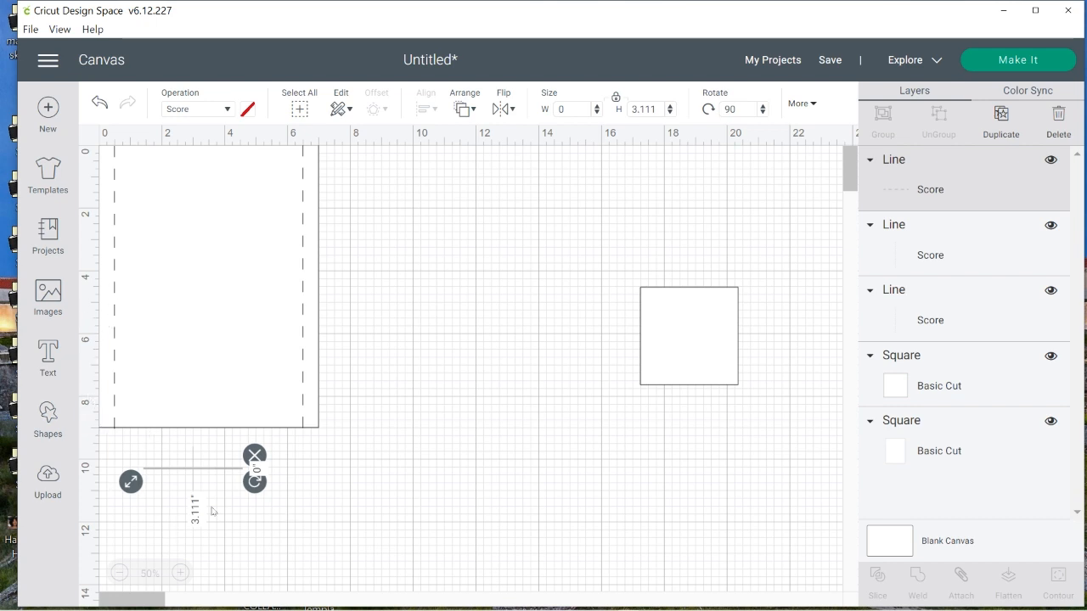
left_click_drag(191, 468, 141, 338)
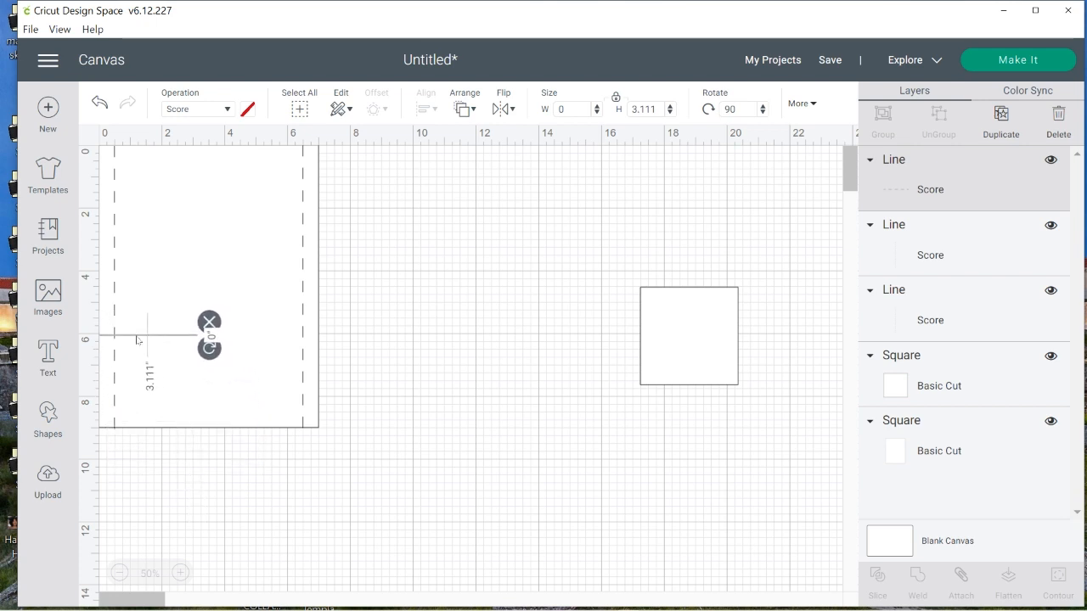
key("Up")
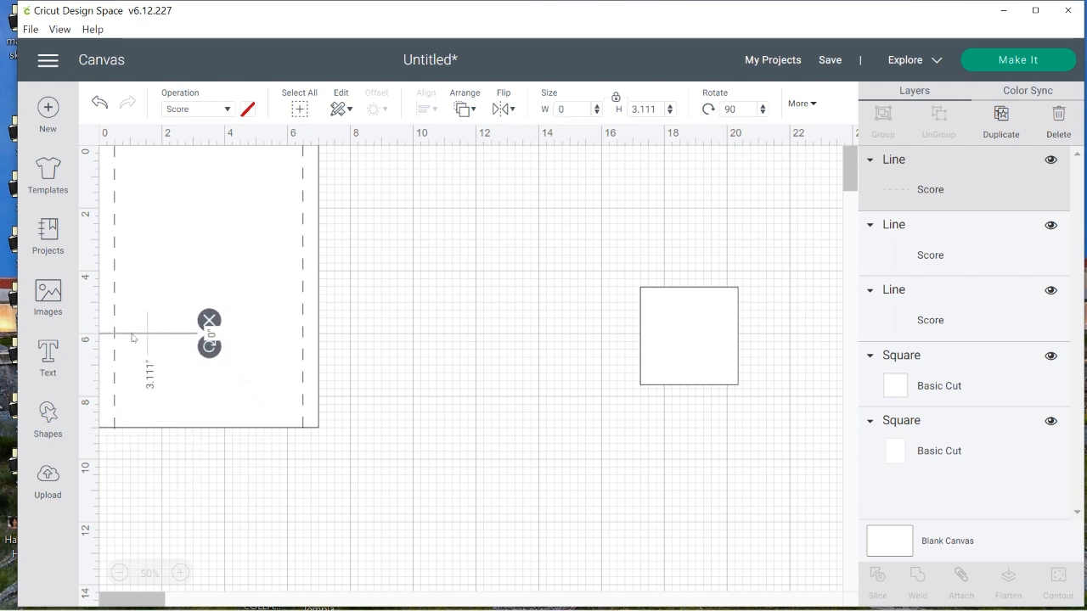
key("Down")
key("Up")
key("Up")
key("Up")
key("Down")
key("Down")
key("Down")
key("Down")
key("Up")
key("Up")
key("Up")
key("Down")
key("Down")
key("Up")
Stretch and reposition the horizontal score line so it spans the rectangle's width from edge to edge
left_click_drag(185, 337, 334, 340)
left_click_drag(236, 348, 87, 366)
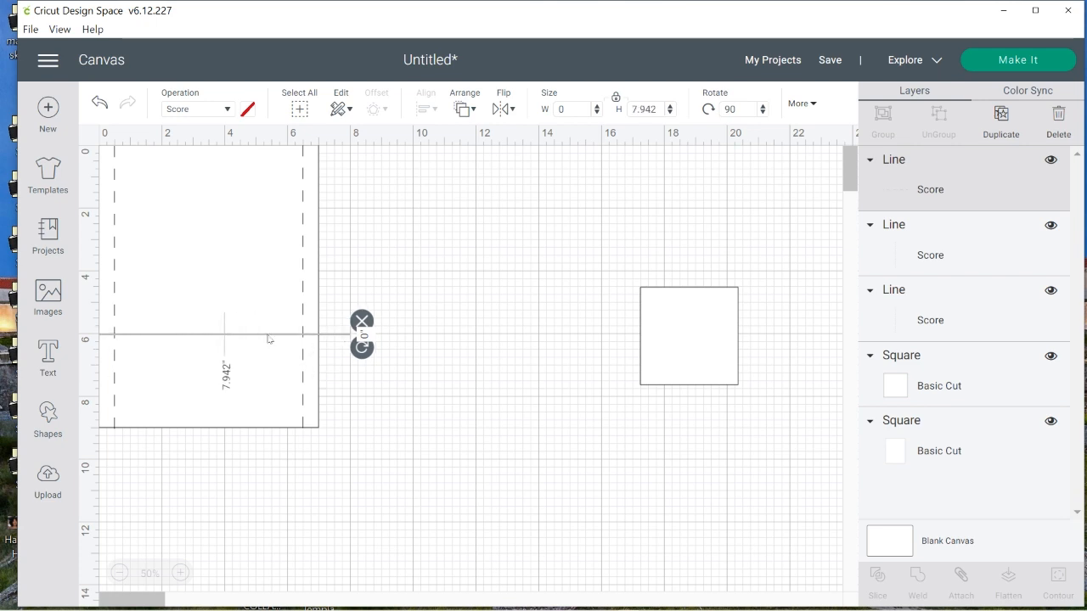
left_click_drag(258, 334, 286, 340)
left_click_drag(124, 355, 177, 357)
left_click_drag(327, 342, 281, 336)
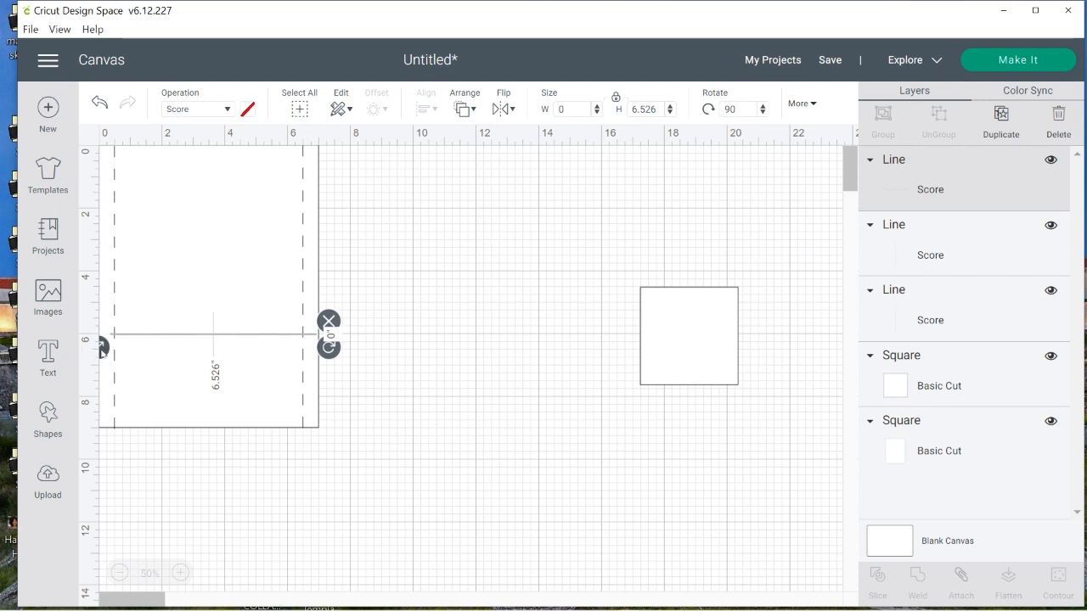
left_click_drag(110, 352, 99, 348)
left_click(488, 433)
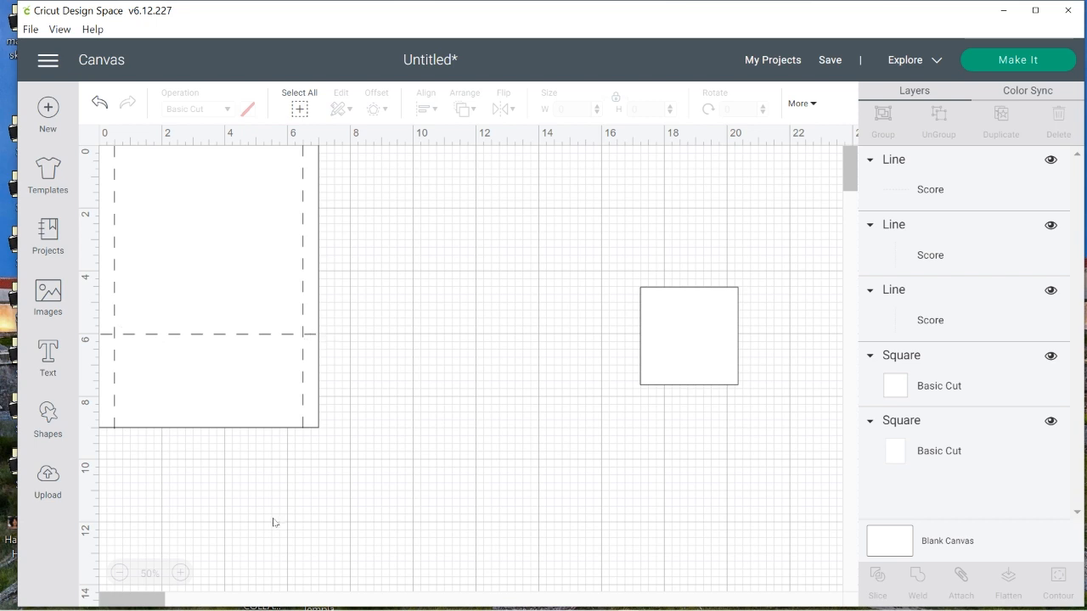
Shorten both vertical score lines to about 6.03 inches so they end at the horizontal score line
left_click(303, 427)
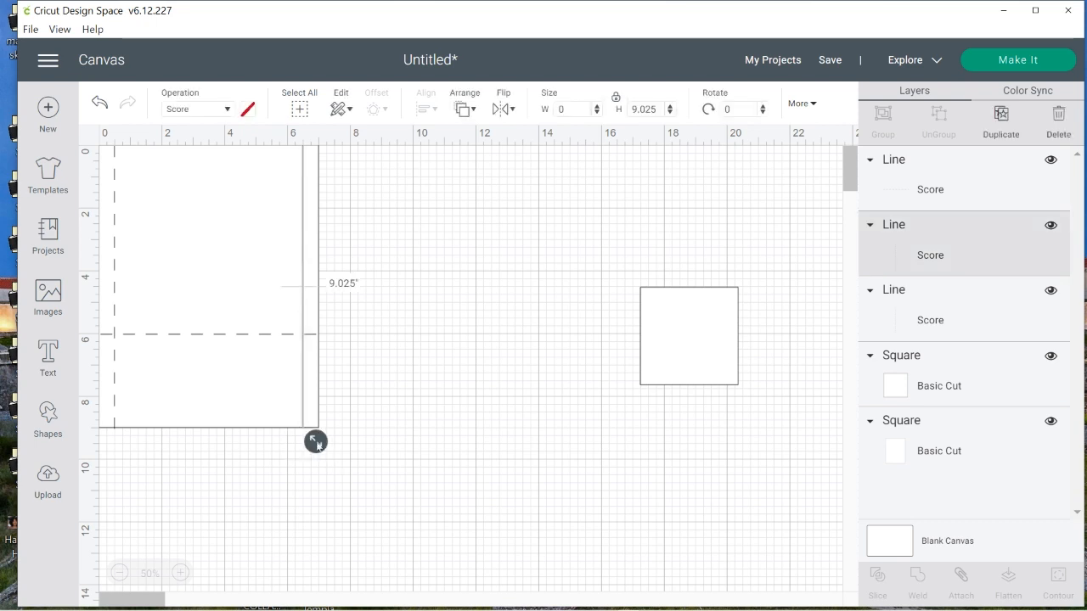
left_click_drag(316, 442, 316, 348)
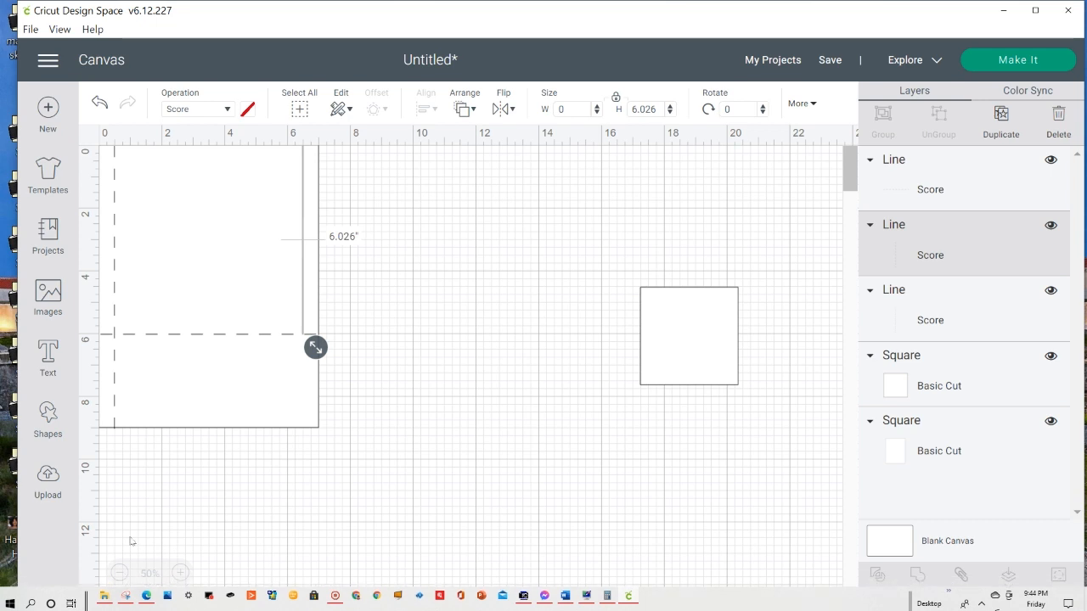
left_click(115, 424)
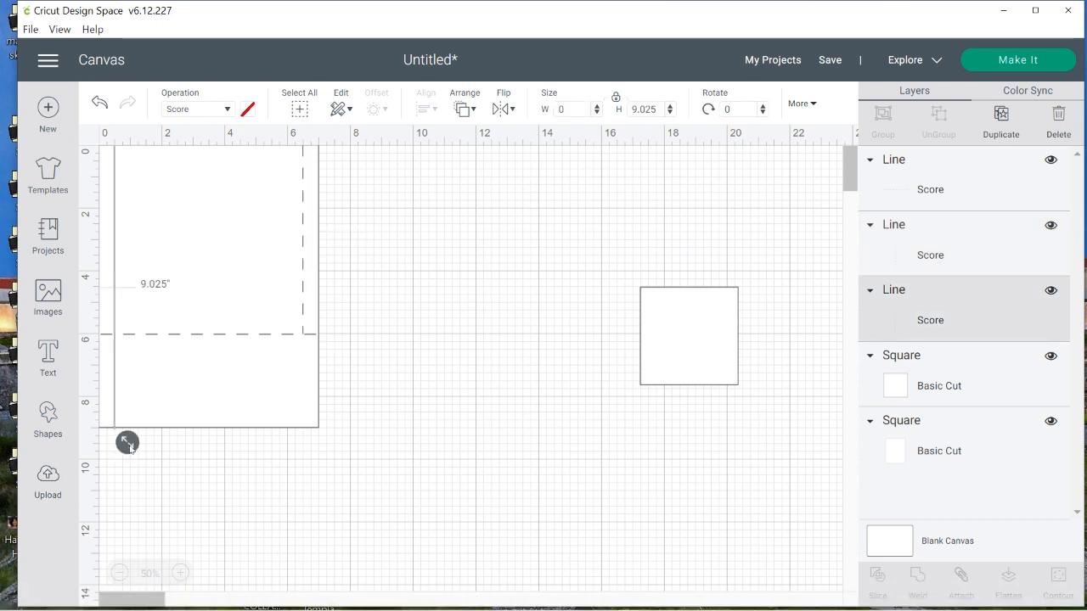
left_click_drag(127, 439, 126, 353)
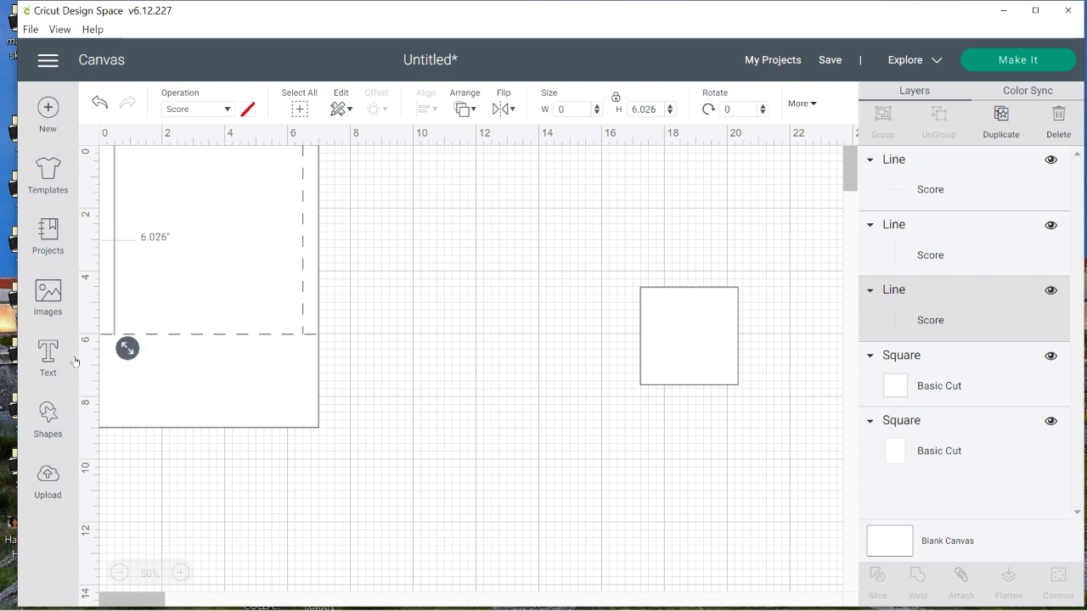
Add another score line, move it to the empty area beside the rectangle, and change its operation to Basic Cut
left_click(49, 416)
left_click(194, 499)
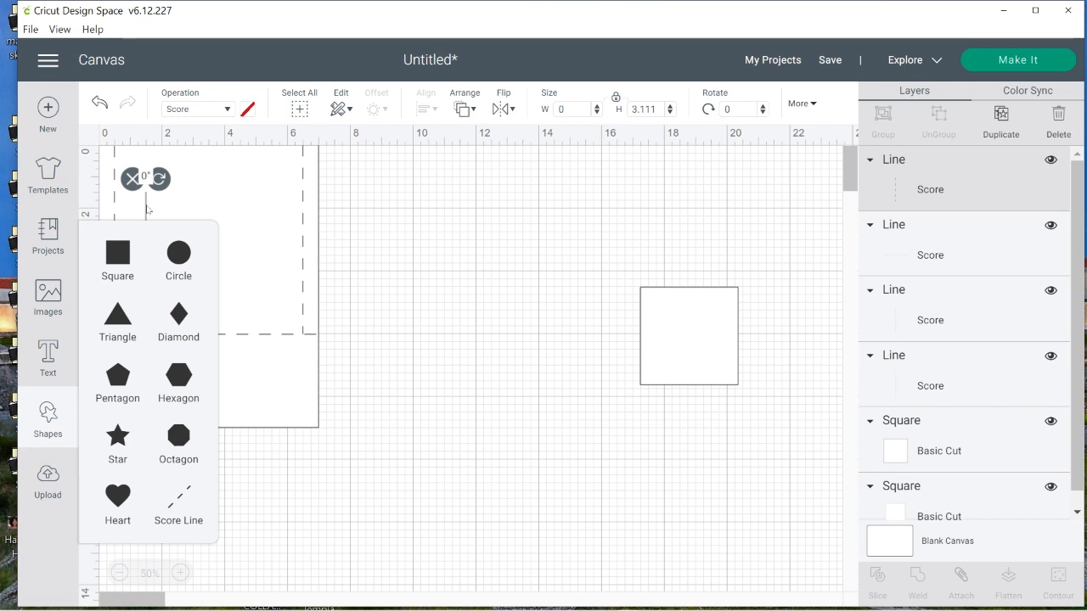
left_click_drag(143, 212, 439, 283)
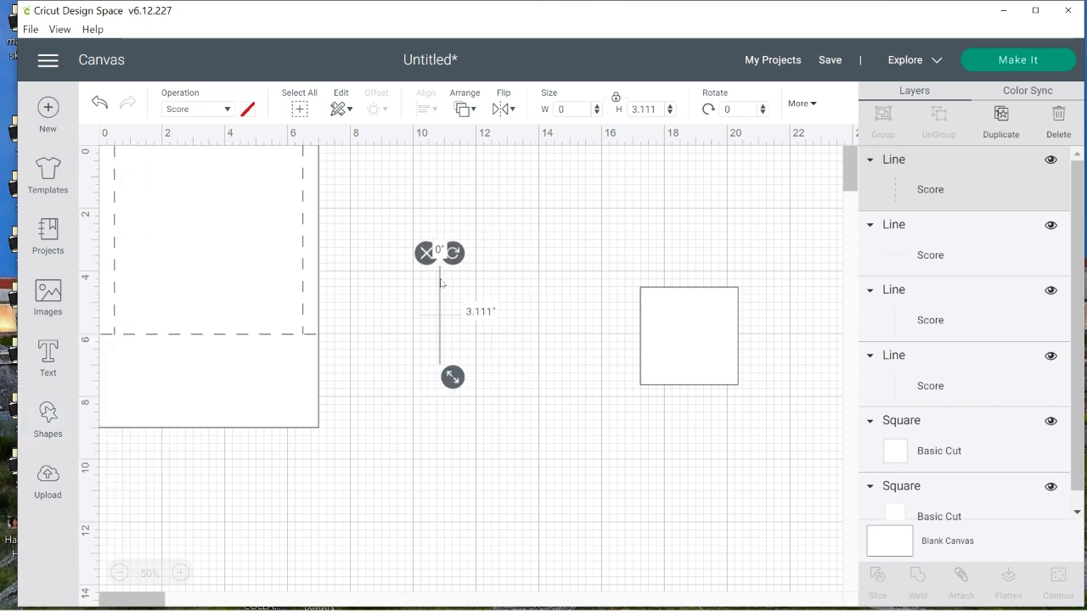
left_click(227, 110)
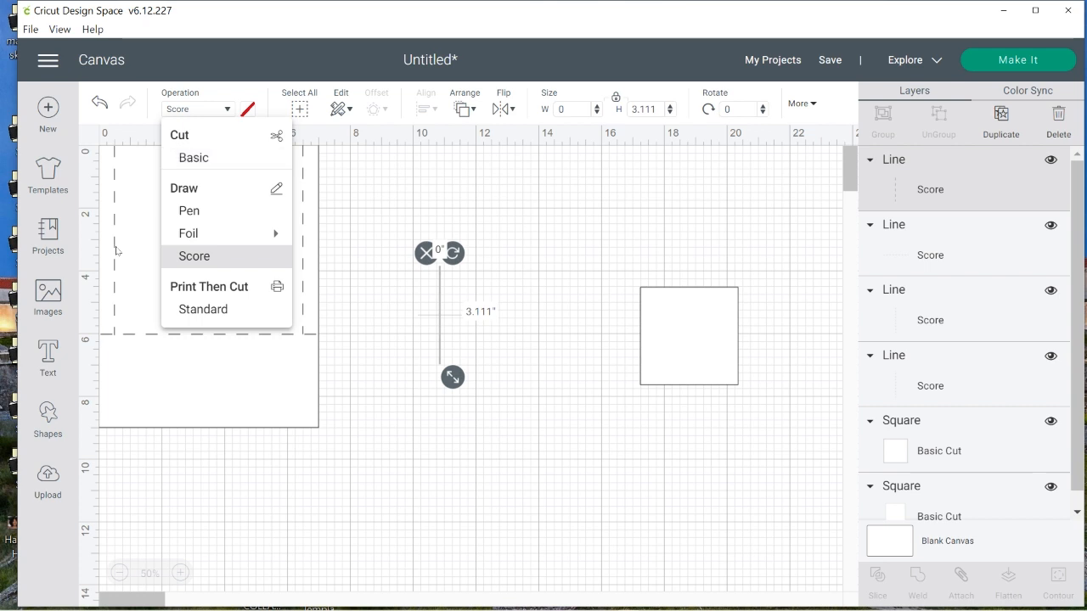
left_click(202, 159)
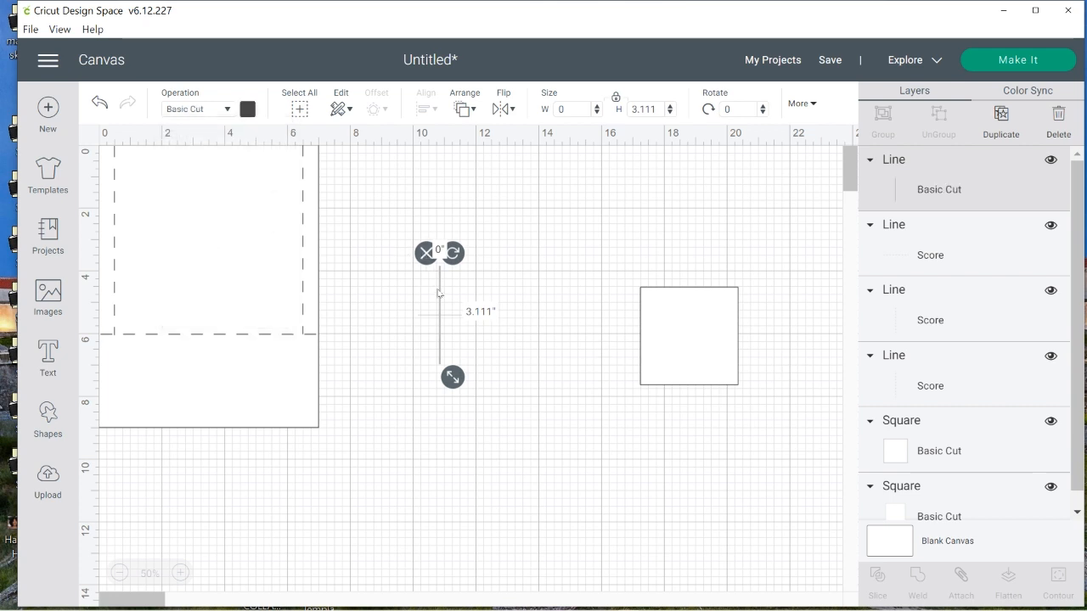
Place the cut line directly below the right vertical score line, running from the horizontal score line past the rectangle's bottom edge
left_click_drag(440, 304, 303, 369)
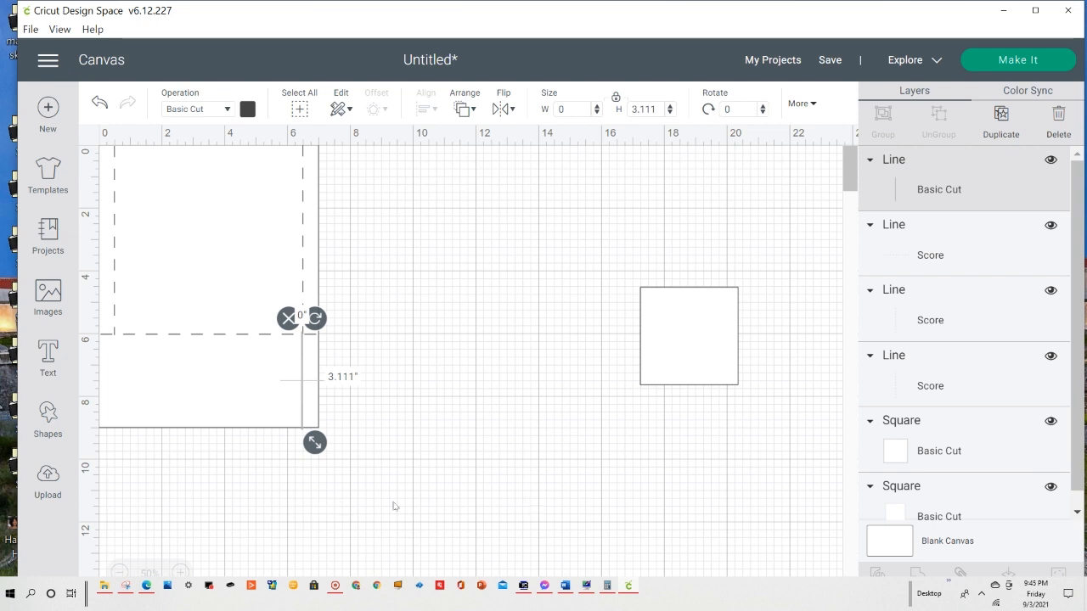
left_click(180, 573)
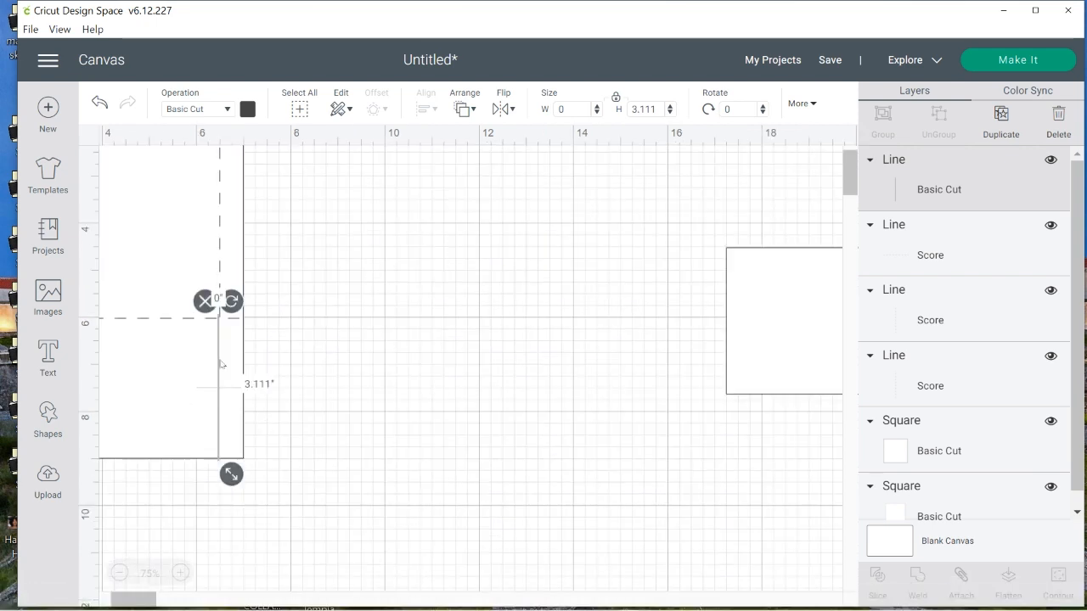
left_click_drag(218, 362, 220, 367)
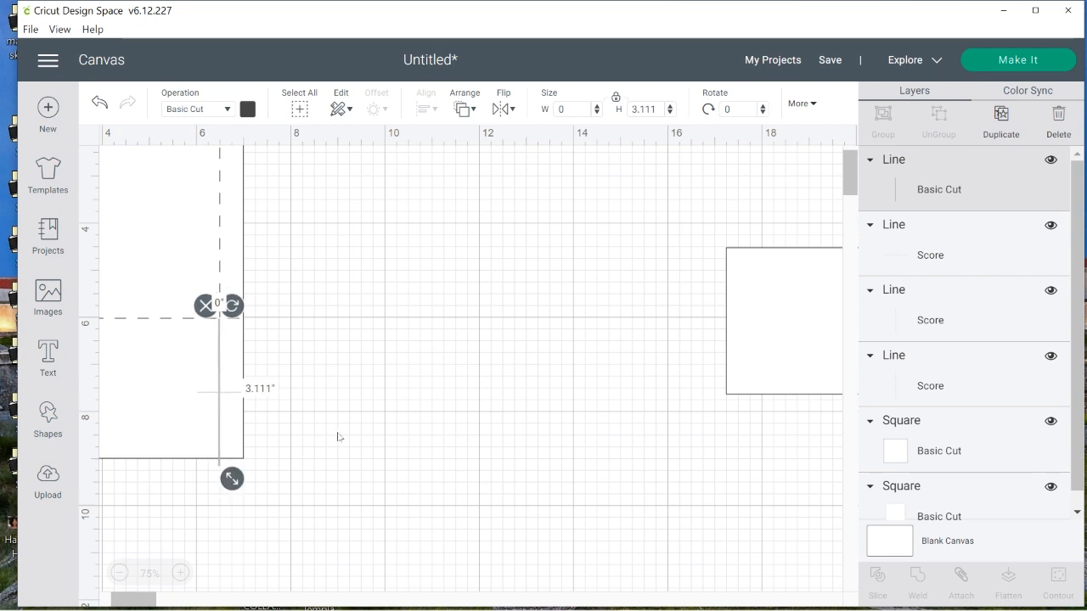
left_click(382, 475)
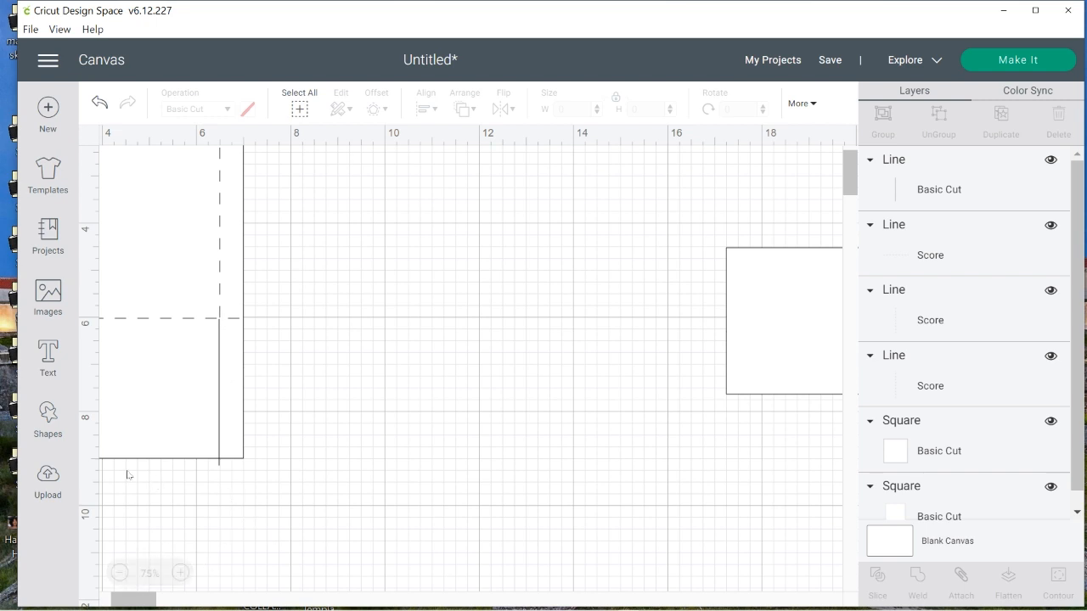
left_click(120, 573)
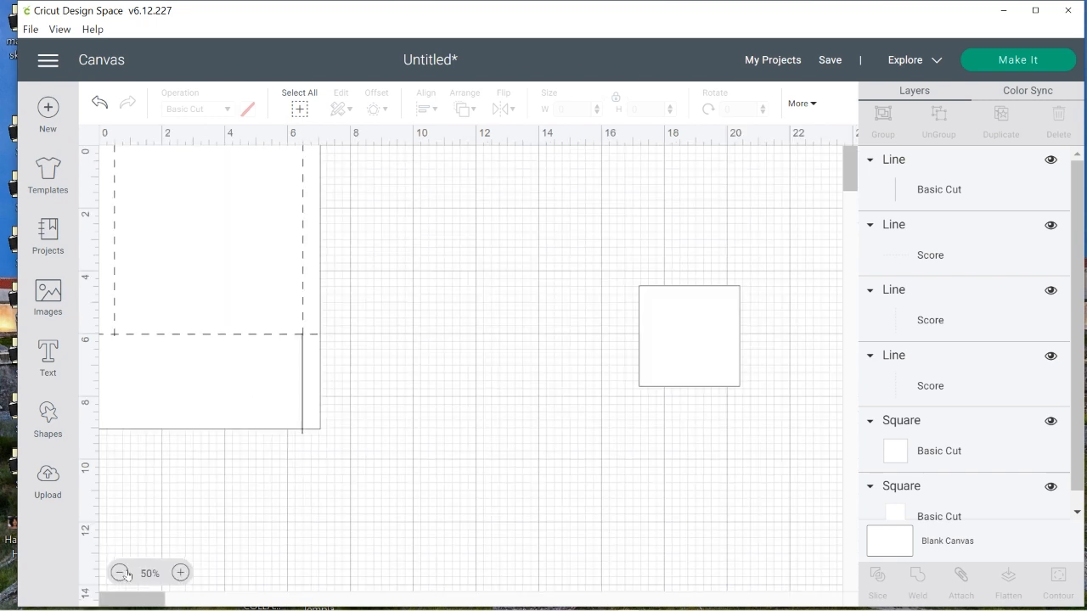
Duplicate the vertical cut line and place the copy directly below the left vertical score line
left_click(303, 399)
right_click(303, 400)
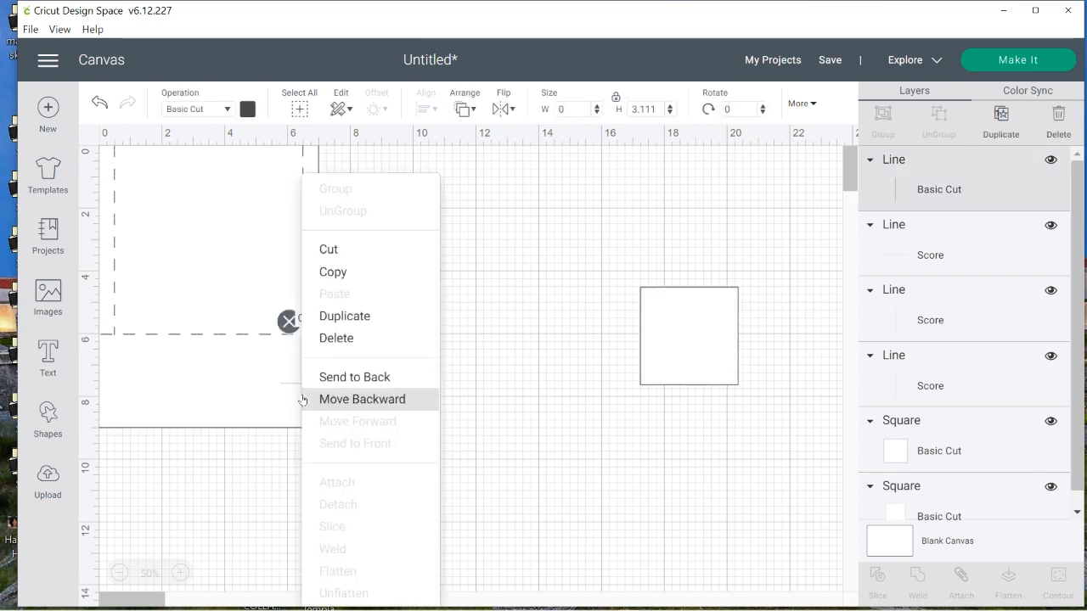
left_click(374, 316)
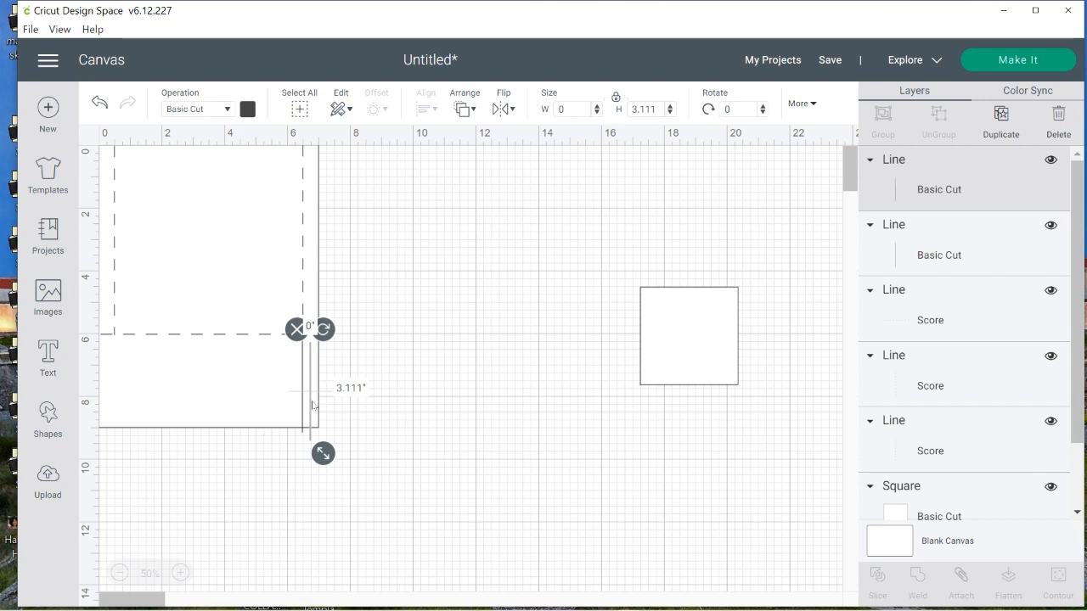
left_click_drag(312, 406, 114, 401)
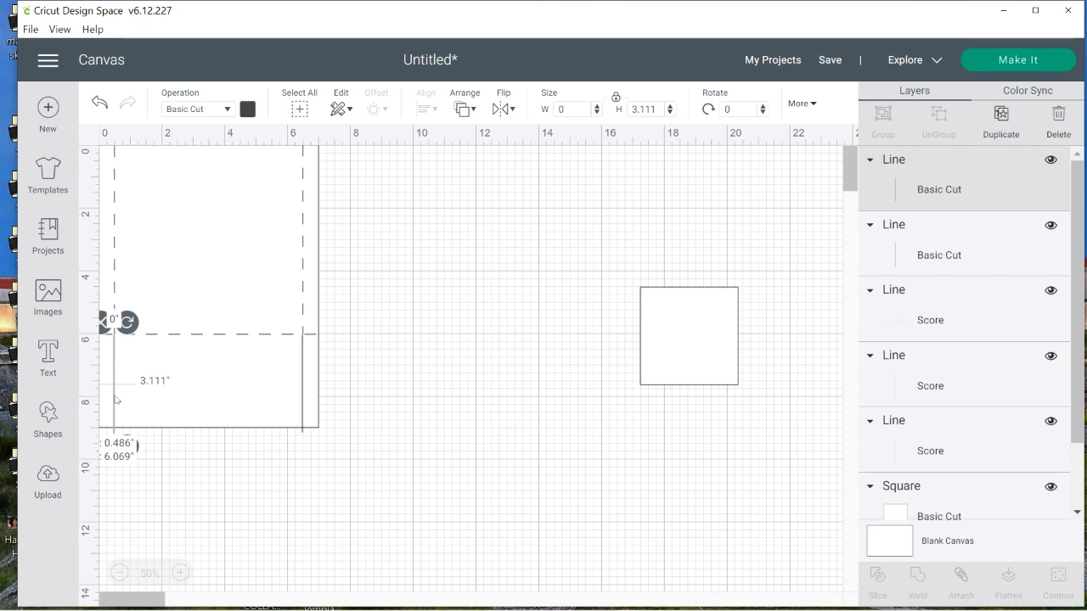
left_click(283, 511)
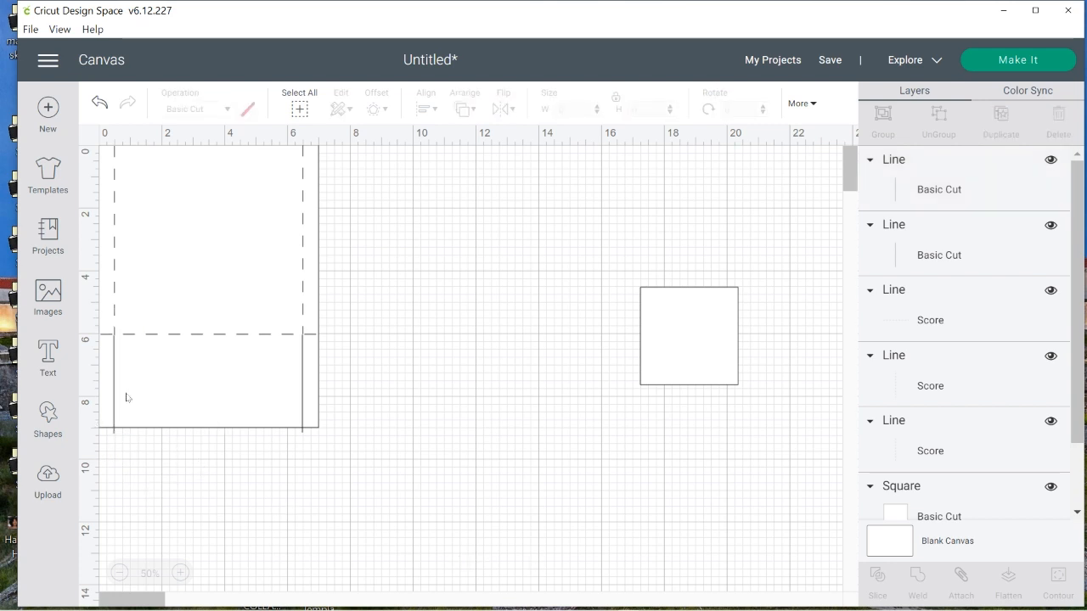
Shorten and reposition the horizontal score line so it spans only between the two vertical score lines
left_click(180, 572)
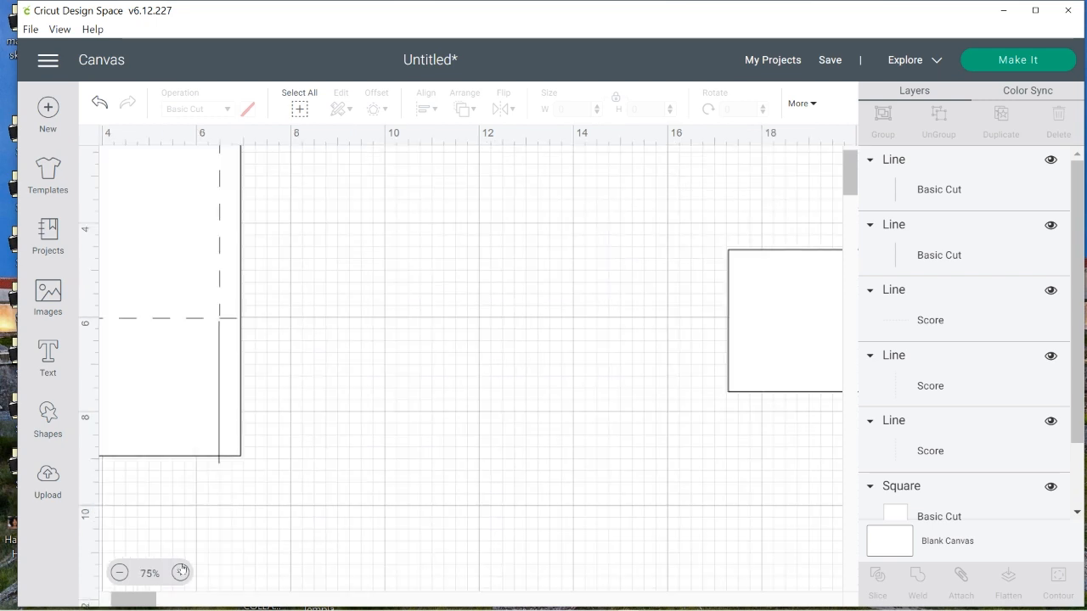
left_click_drag(124, 601, 112, 602)
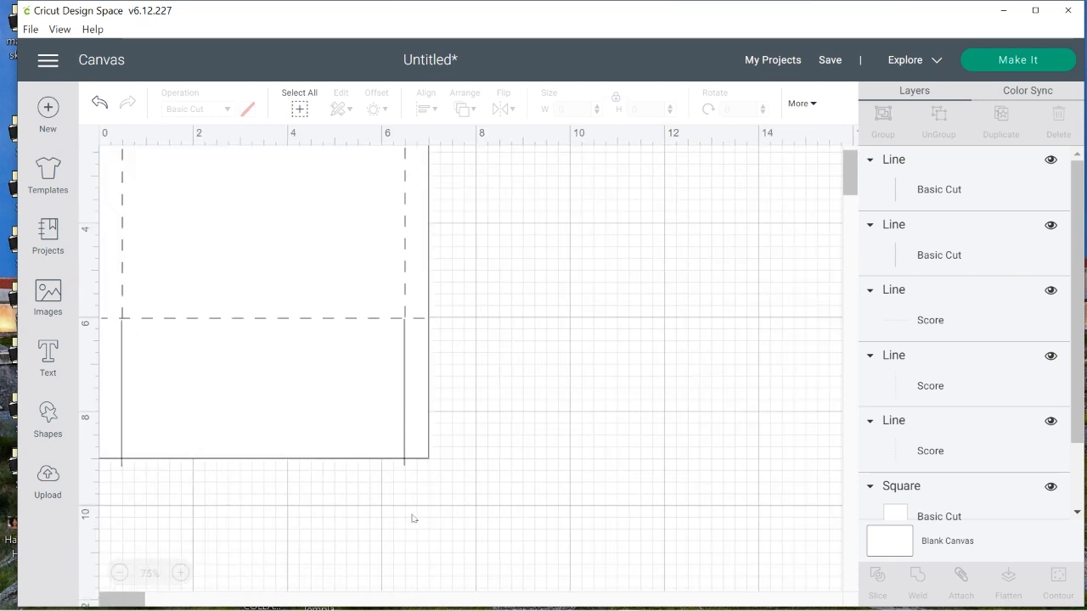
scroll(499, 473, "down", 1)
scroll(483, 213, "up", 2)
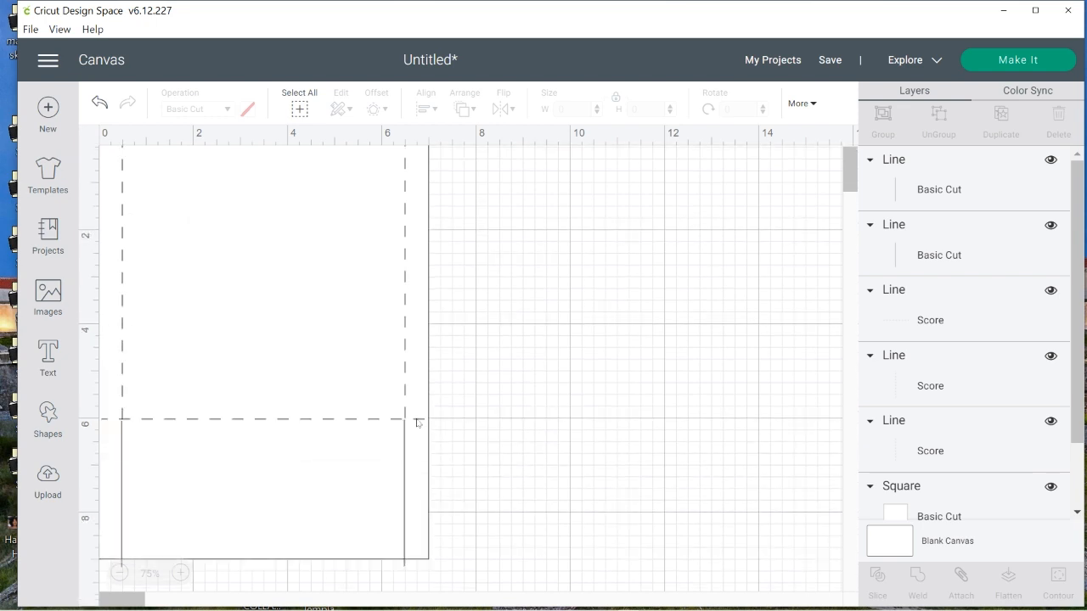
left_click(417, 422)
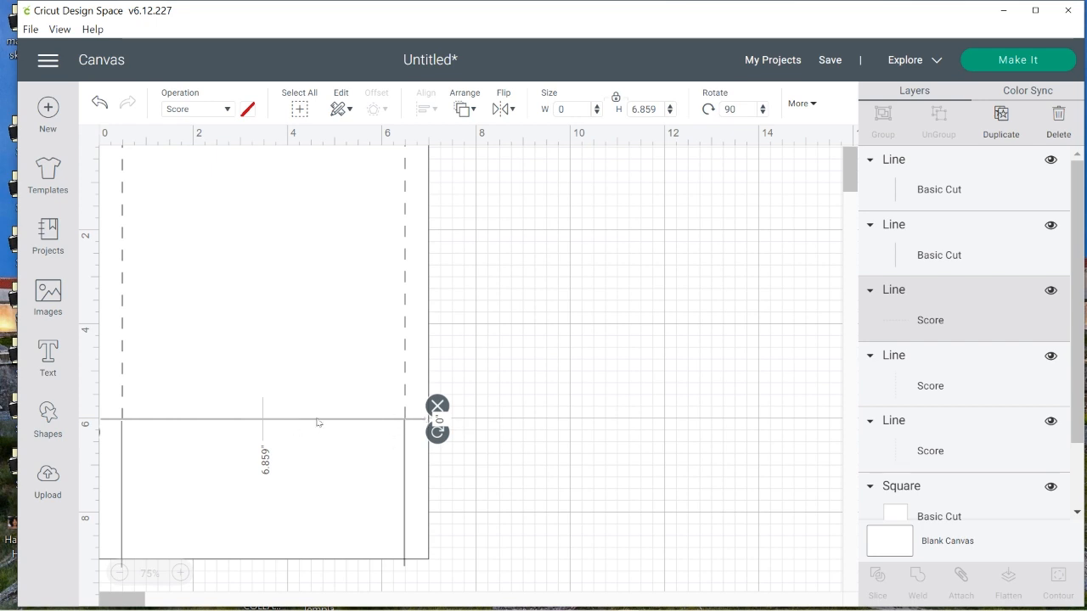
left_click_drag(319, 422, 448, 422)
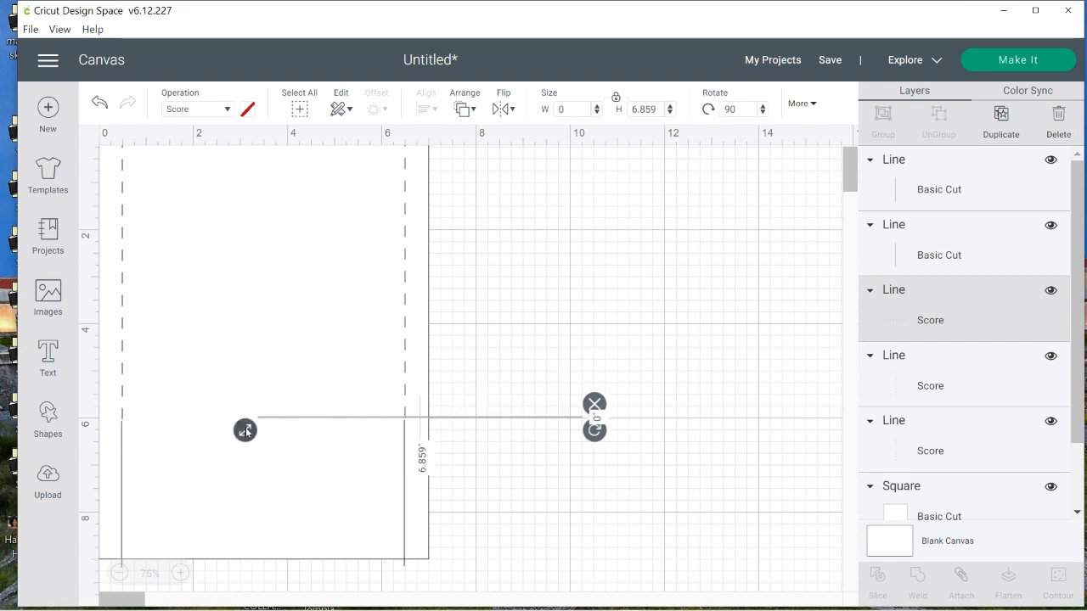
left_click_drag(245, 430, 280, 430)
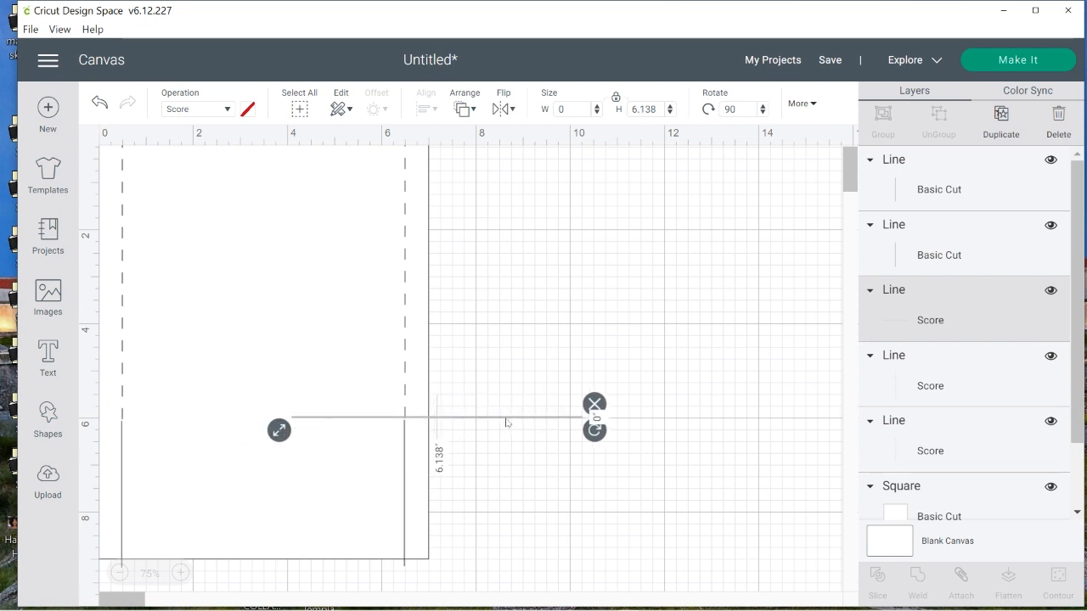
left_click_drag(506, 422, 336, 425)
left_click_drag(111, 441, 139, 438)
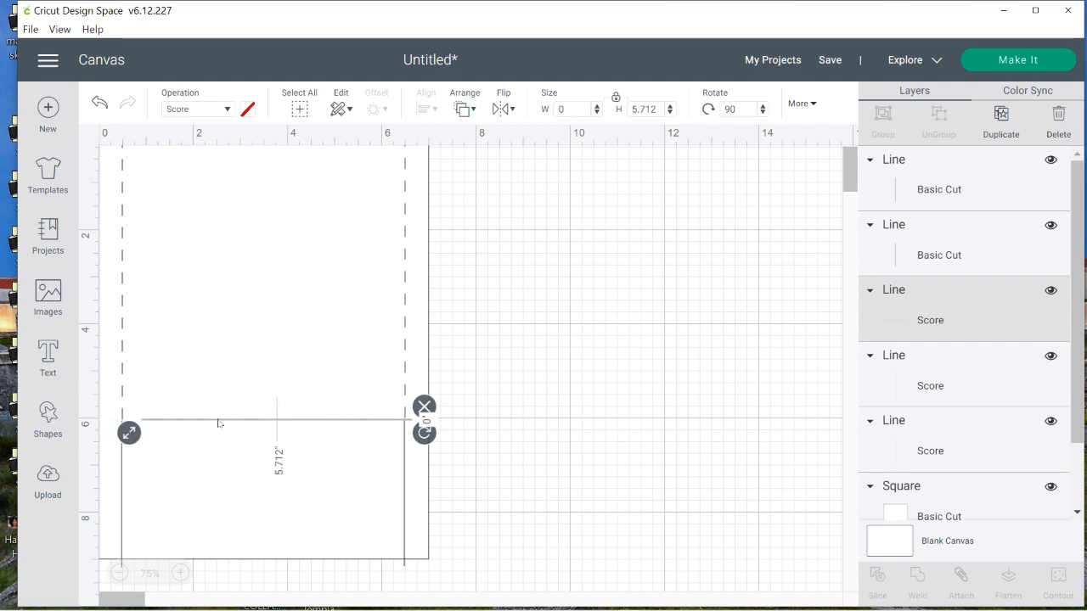
left_click_drag(219, 422, 210, 423)
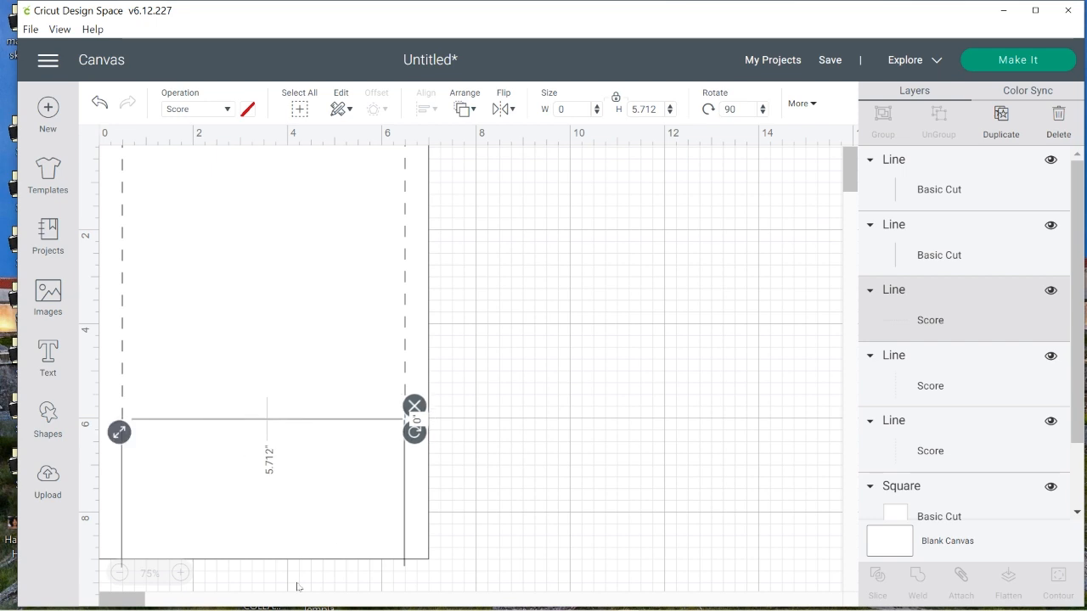
mouse_move(124, 441)
left_mouse_down()
mouse_move(96, 441)
mouse_move(109, 433)
left_mouse_up()
left_click(679, 532)
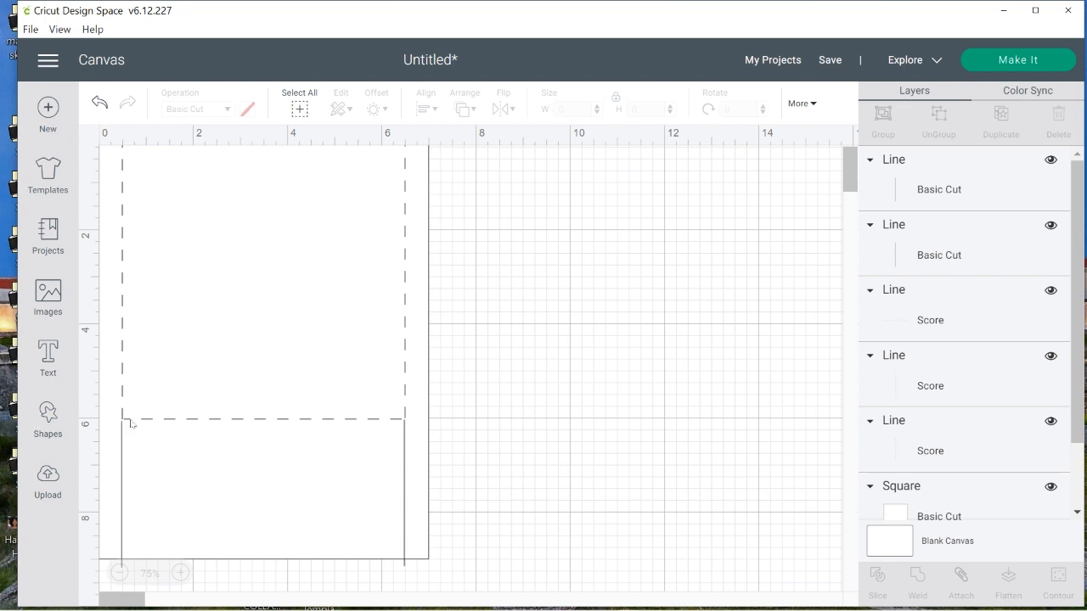
Add a score line in the empty area beside the rectangle, rotate it to 90 degrees, and shorten it to about 0.39 inch
left_click(49, 417)
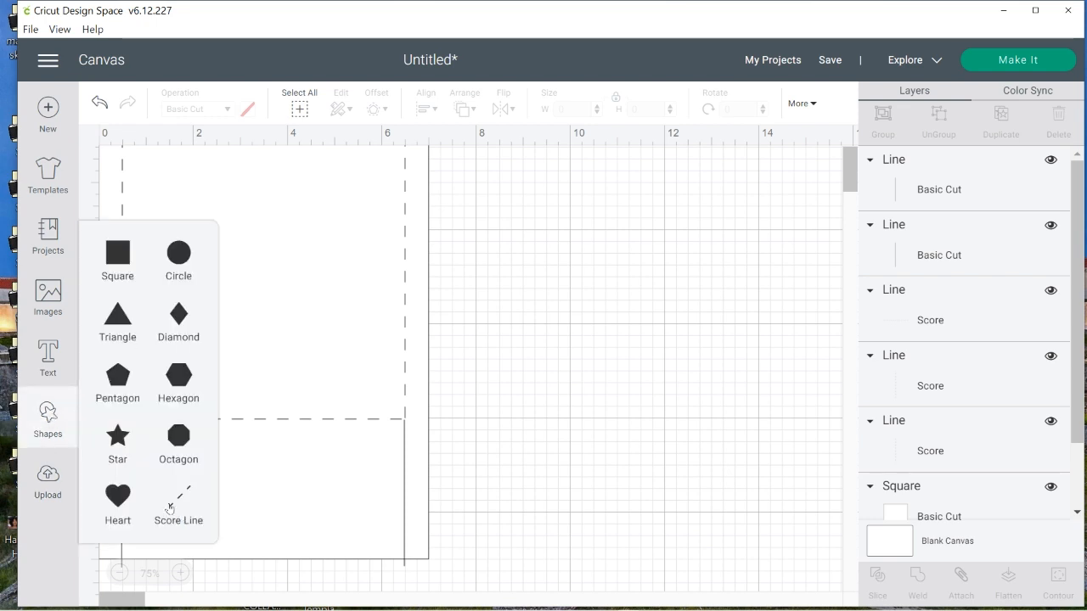
left_click(176, 508)
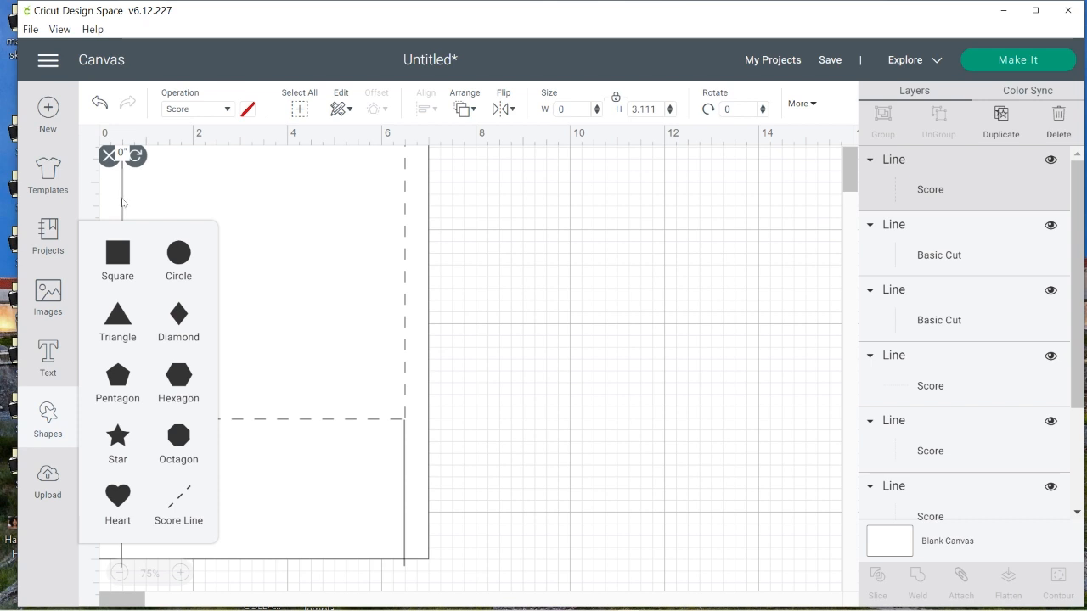
left_click_drag(122, 202, 561, 308)
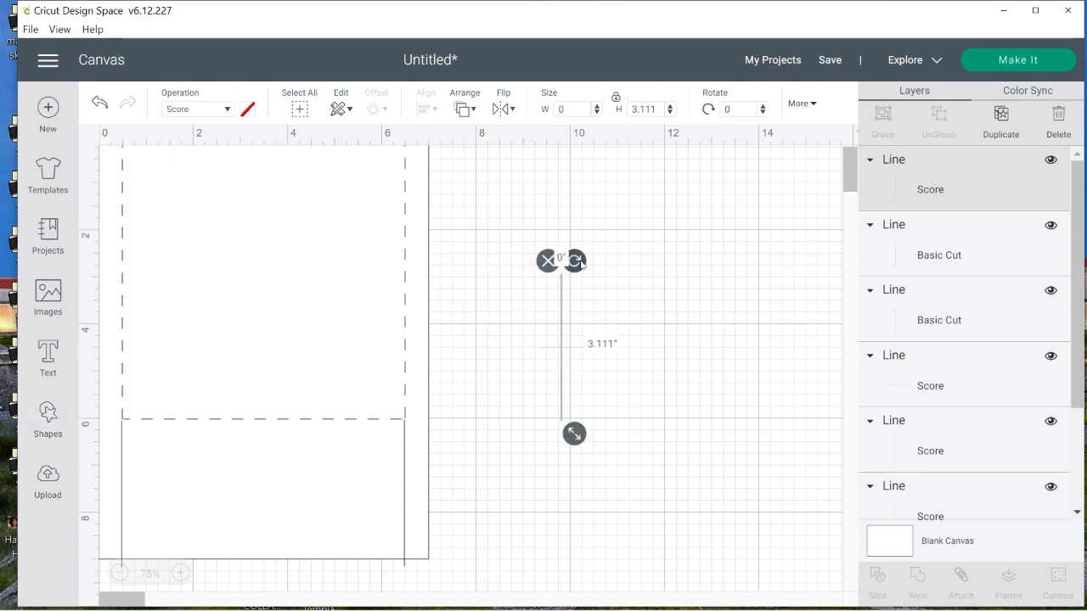
left_click(737, 109)
key("Return")
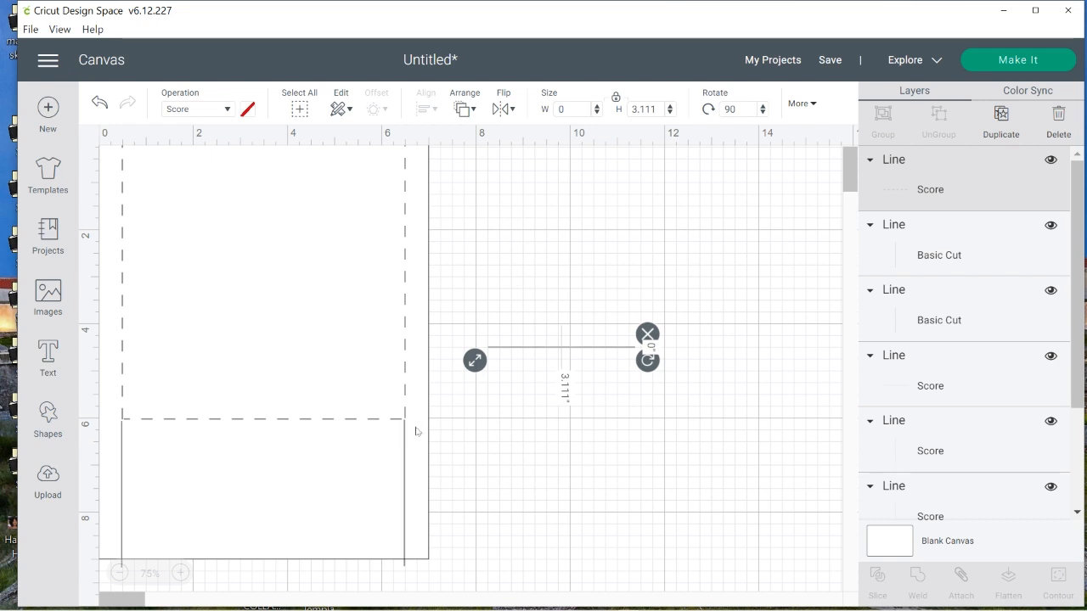
left_click_drag(481, 365, 609, 365)
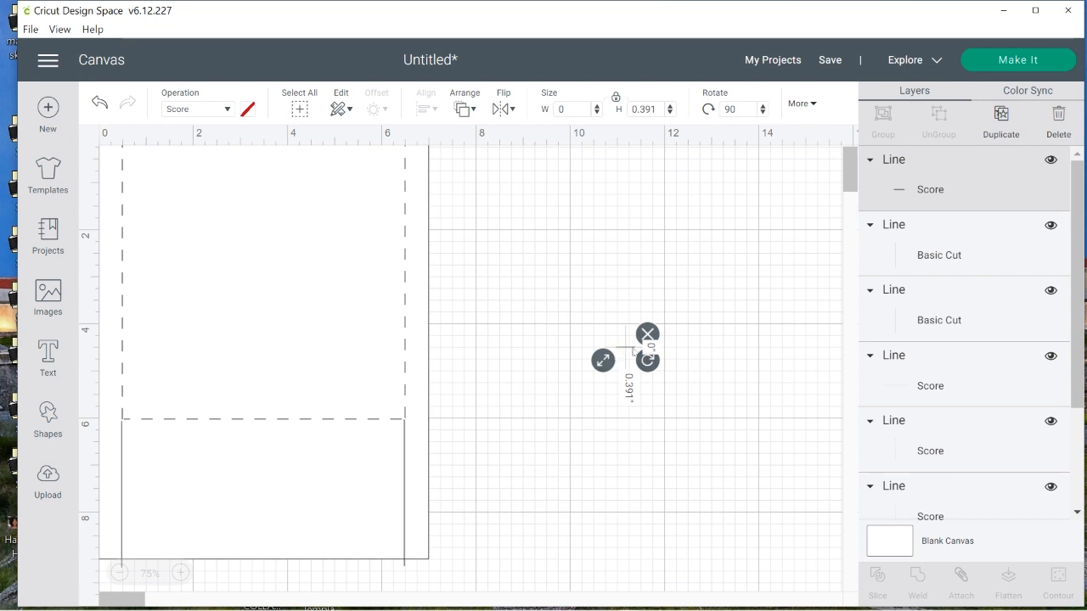
Change the short line to Basic Cut and fit it, about 0.52 inch long, between the horizontal score line's right end and the rectangle's right edge
left_click(229, 115)
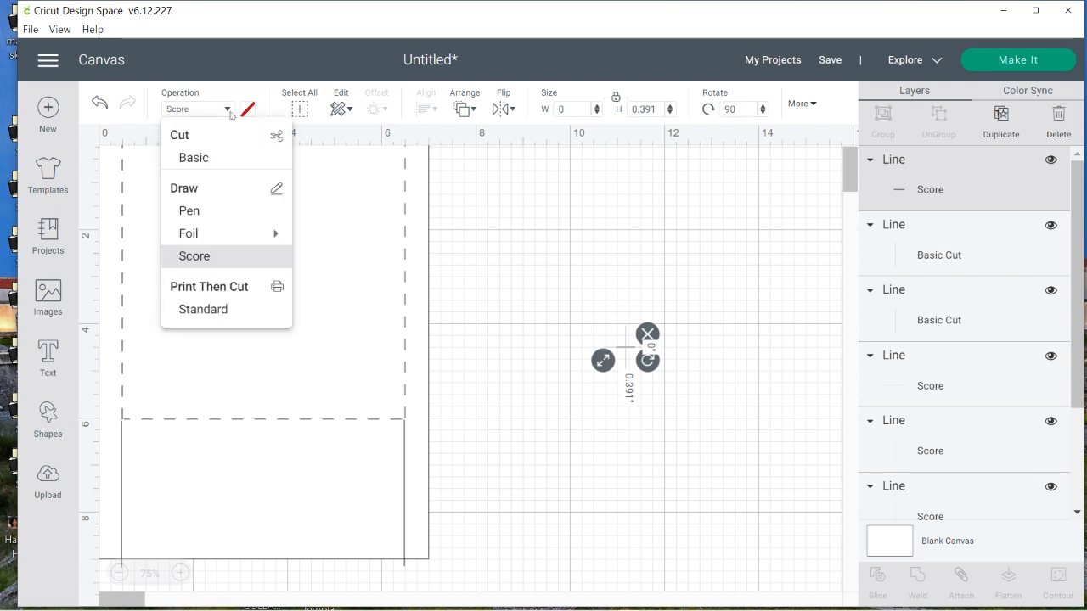
left_click(213, 157)
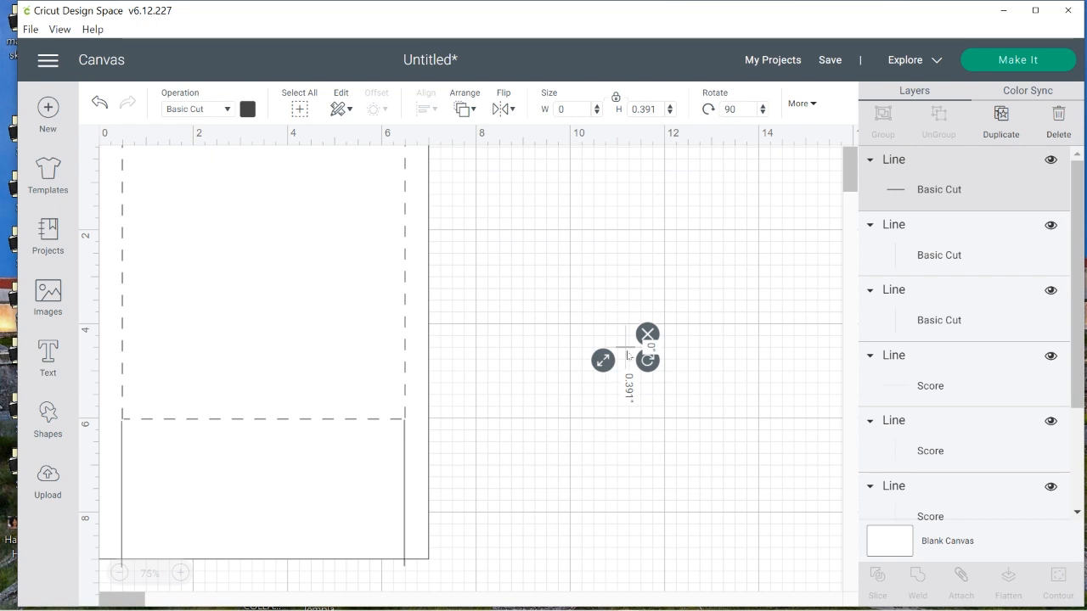
left_click(181, 573)
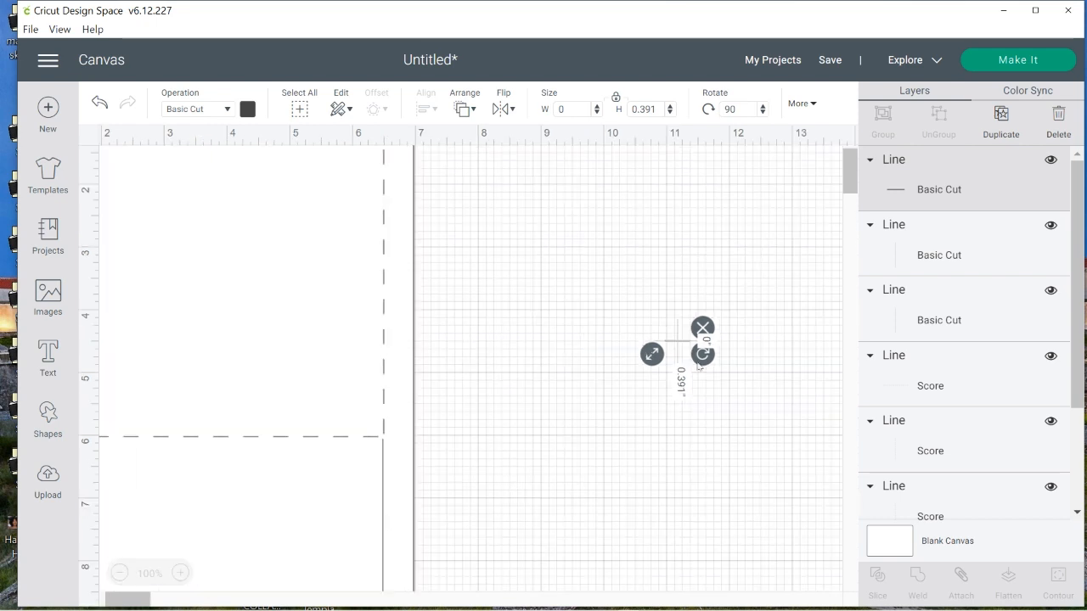
left_click_drag(684, 341, 412, 442)
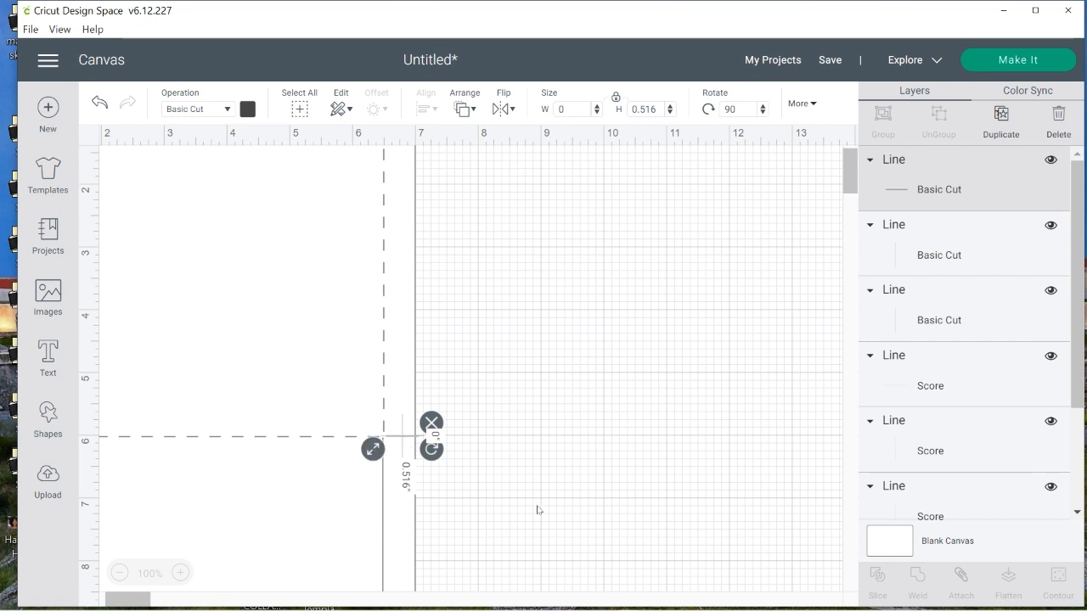
Duplicate the short horizontal cut line and place the copy between the rectangle's left edge and the left end of the horizontal score line
left_click(556, 518)
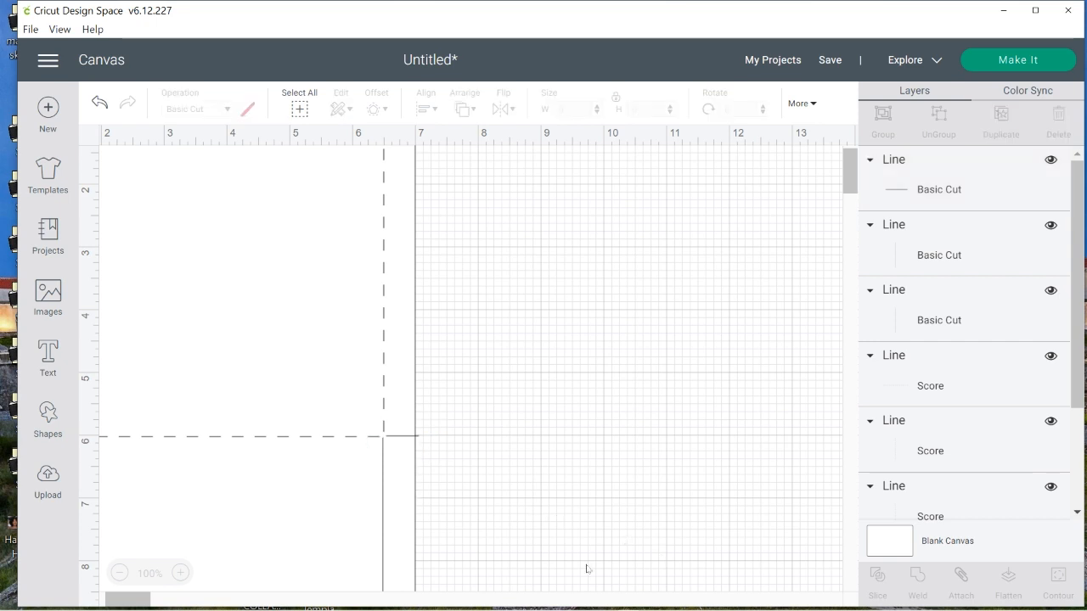
left_click(404, 440)
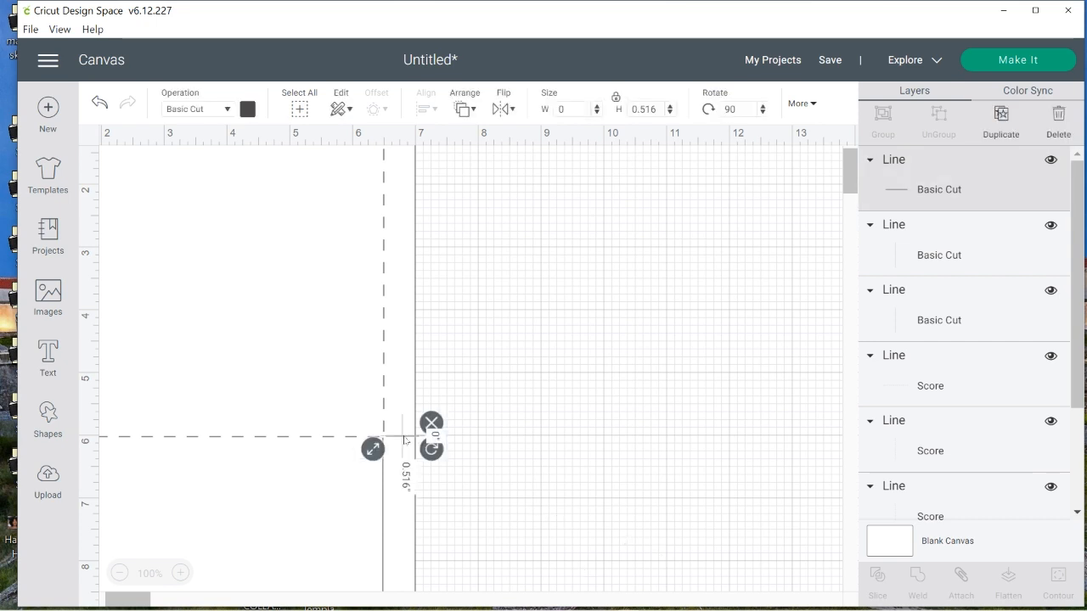
right_click(404, 438)
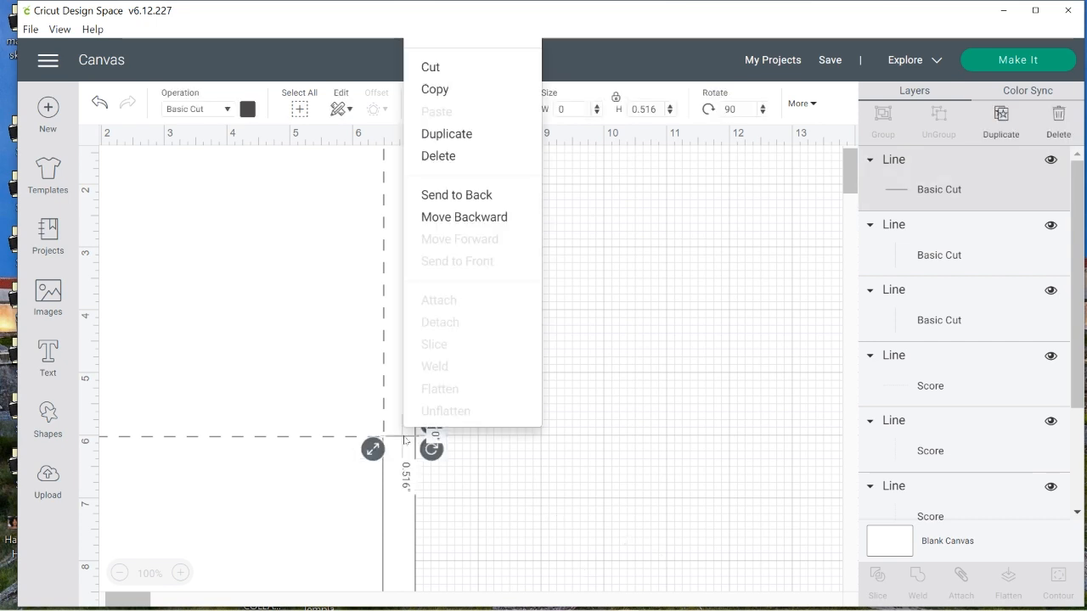
left_click(459, 134)
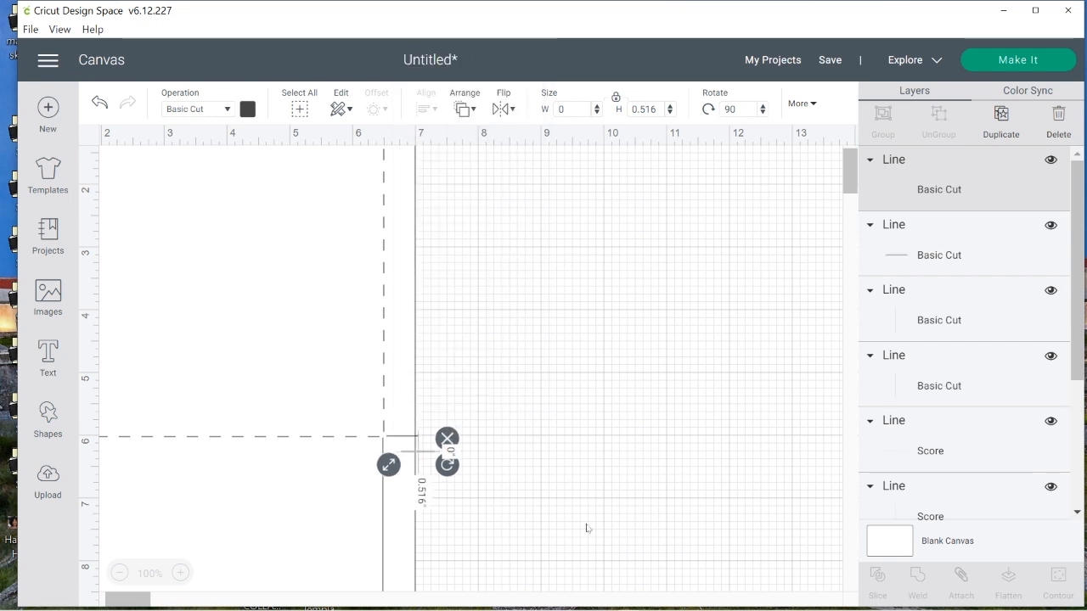
left_click(120, 574)
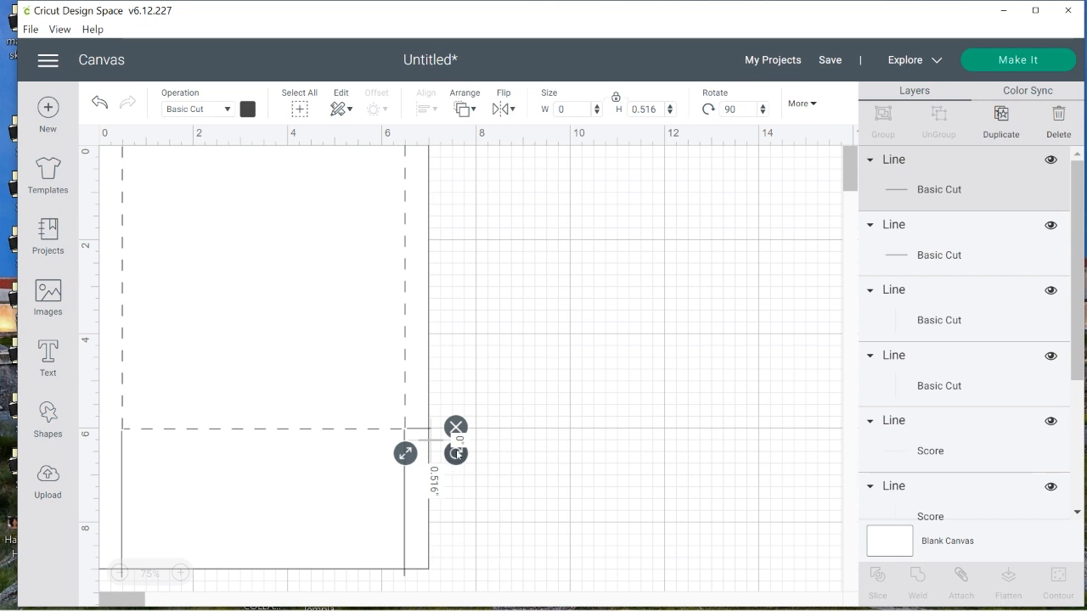
left_click_drag(420, 448, 85, 432)
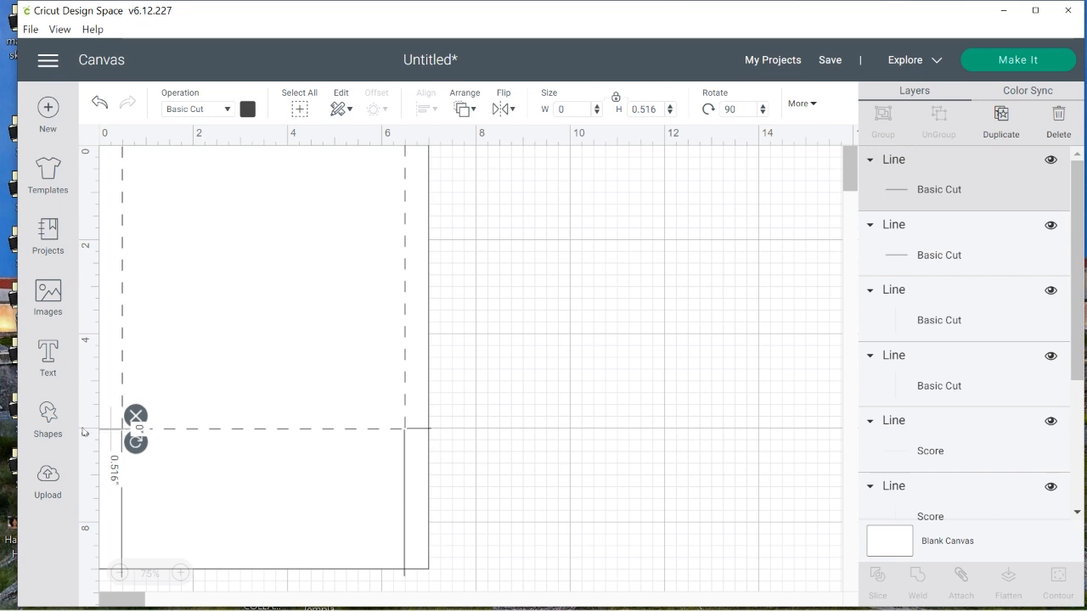
left_click(703, 562)
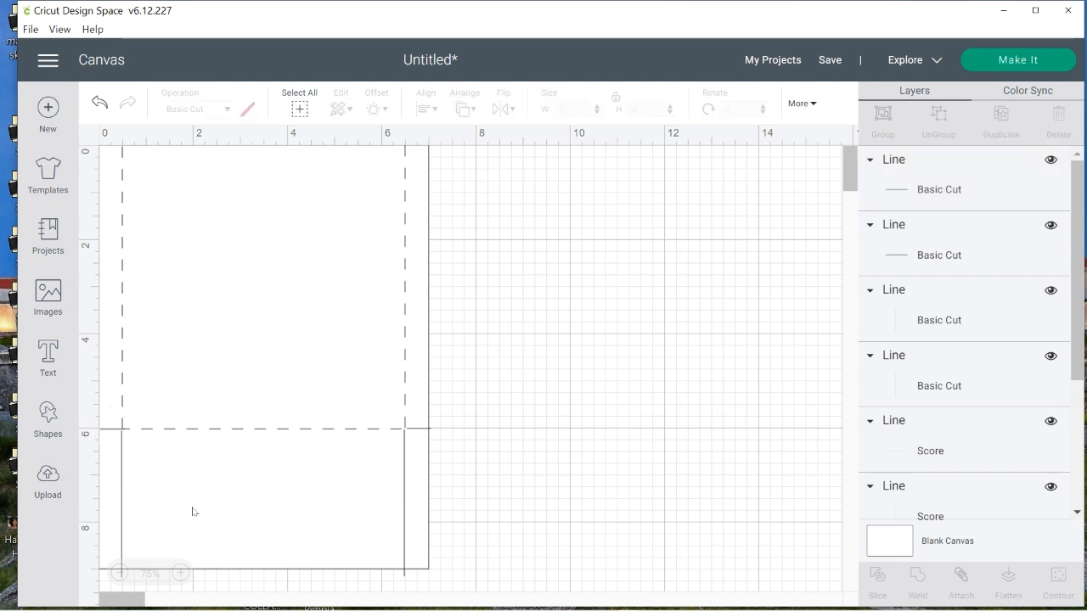
left_click(110, 434)
mouse_move(111, 434)
left_mouse_down()
mouse_move(121, 432)
mouse_move(94, 433)
left_mouse_up()
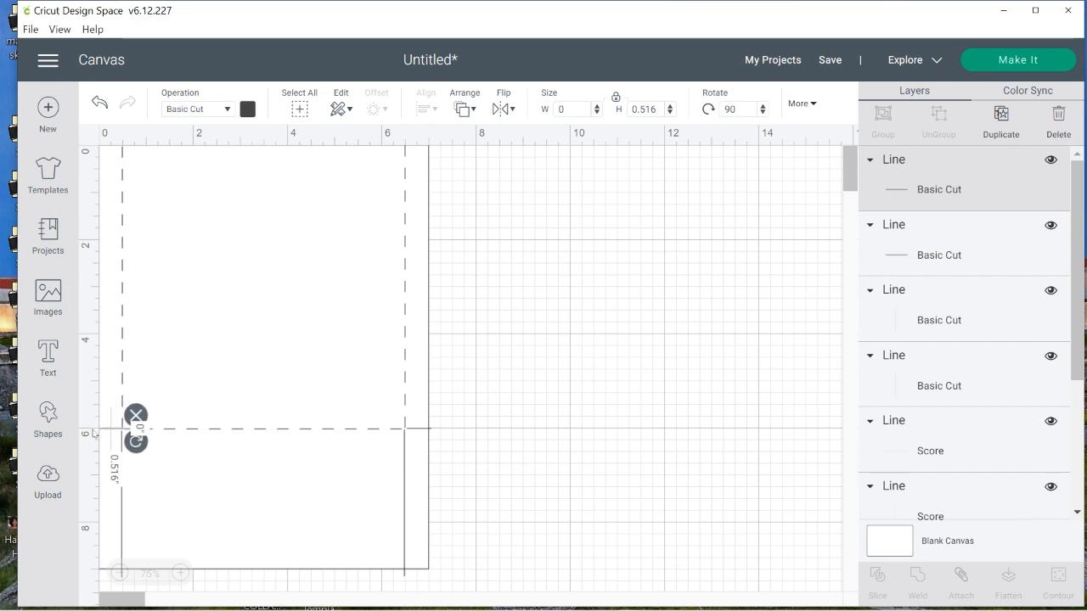
left_click(671, 523)
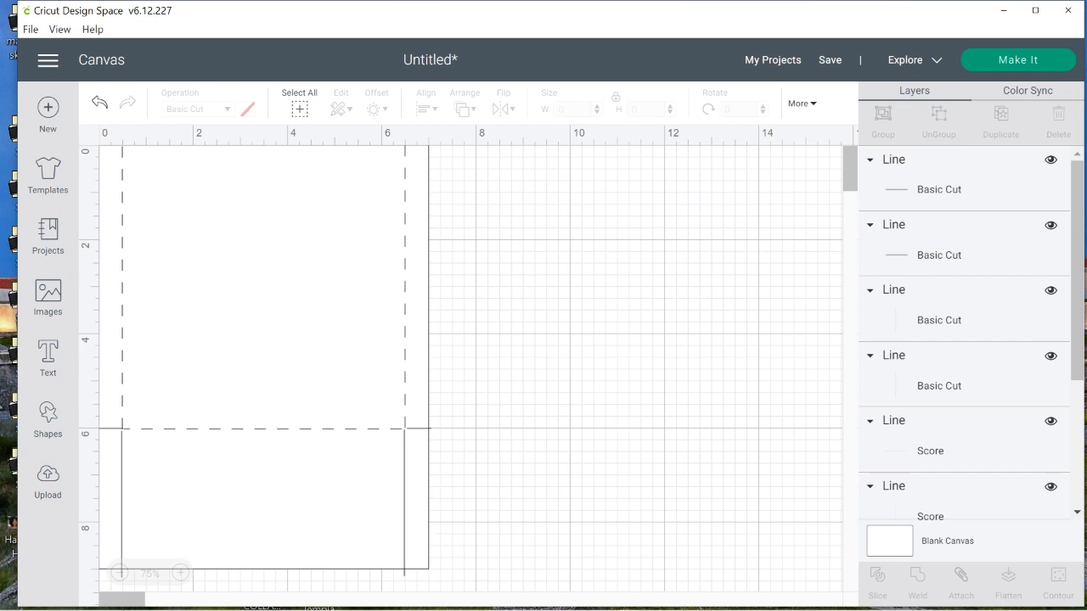
Attach the large rectangle to all its score and cut lines, excluding the spare square, and move the attached template away from the canvas corner
left_click(120, 573)
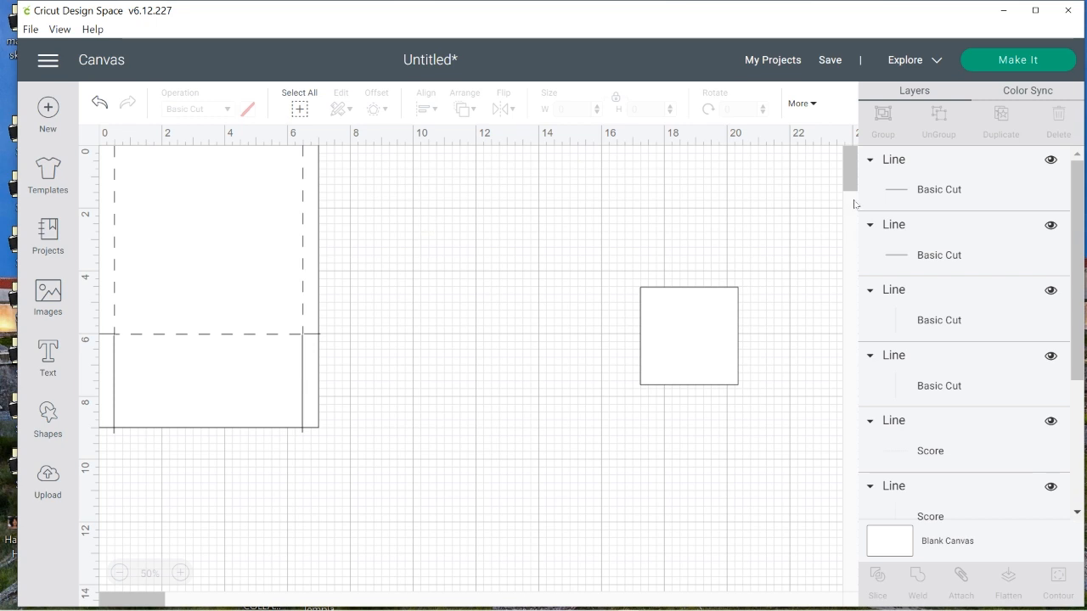
scroll(816, 152, "down", 3)
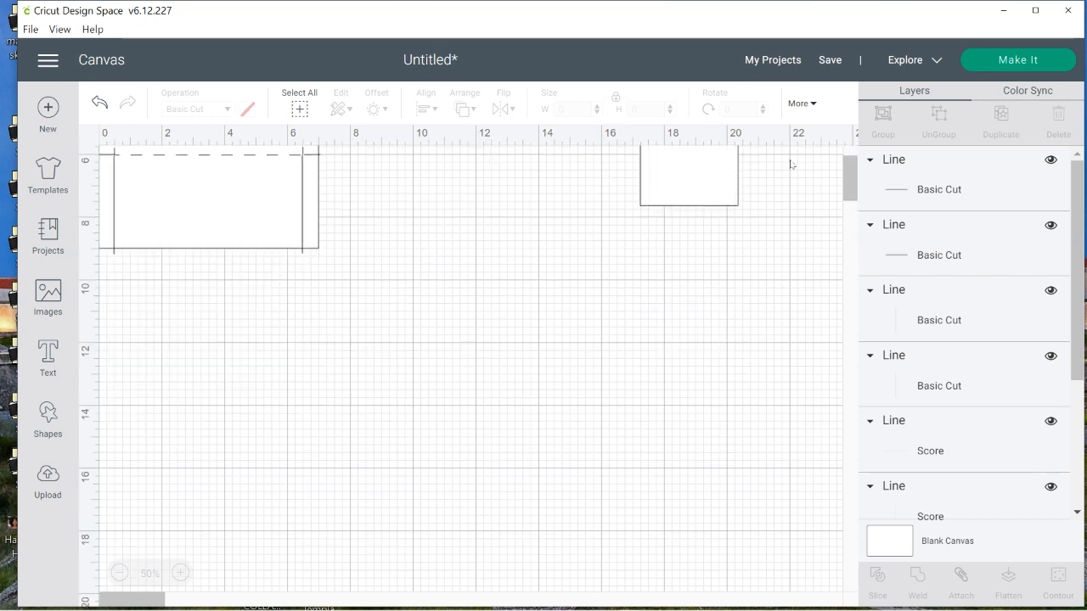
scroll(853, 173, "up", 3)
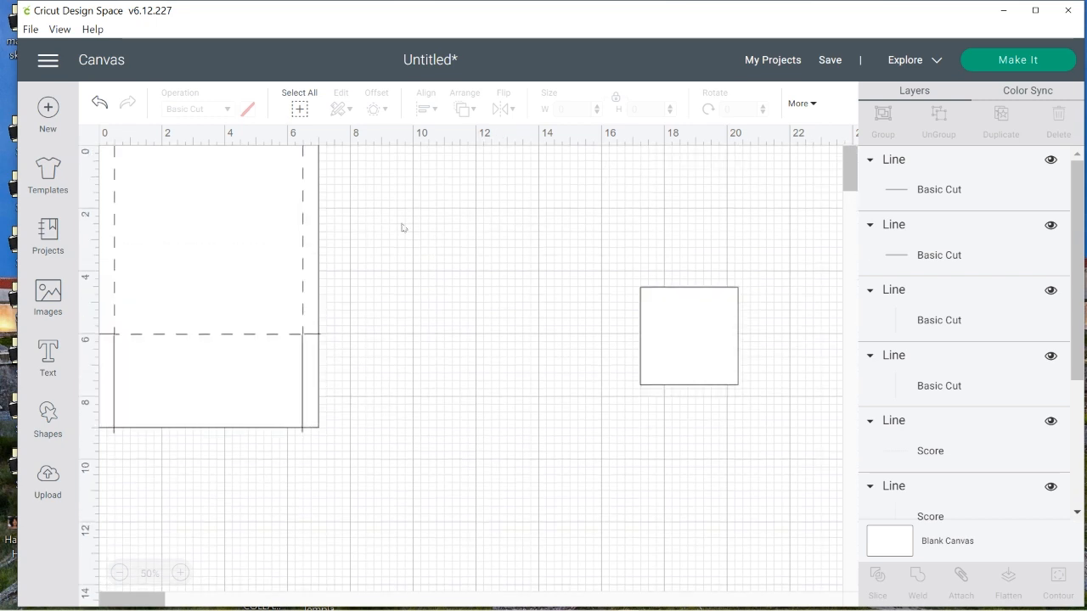
left_click_drag(474, 154, 49, 476)
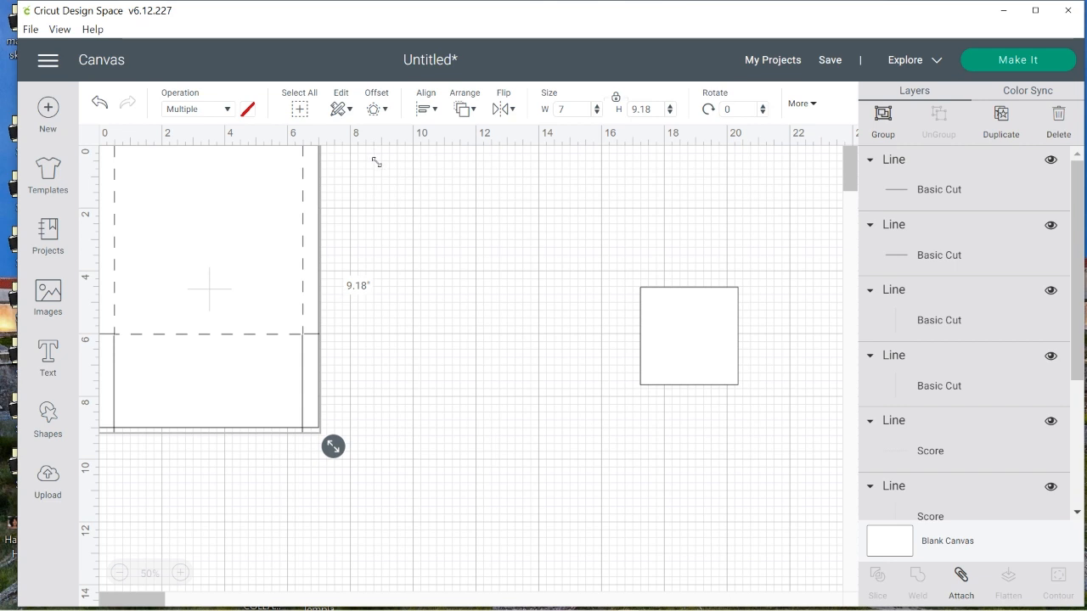
left_click_drag(343, 155, 104, 492)
left_click(961, 577)
left_click_drag(191, 306, 243, 357)
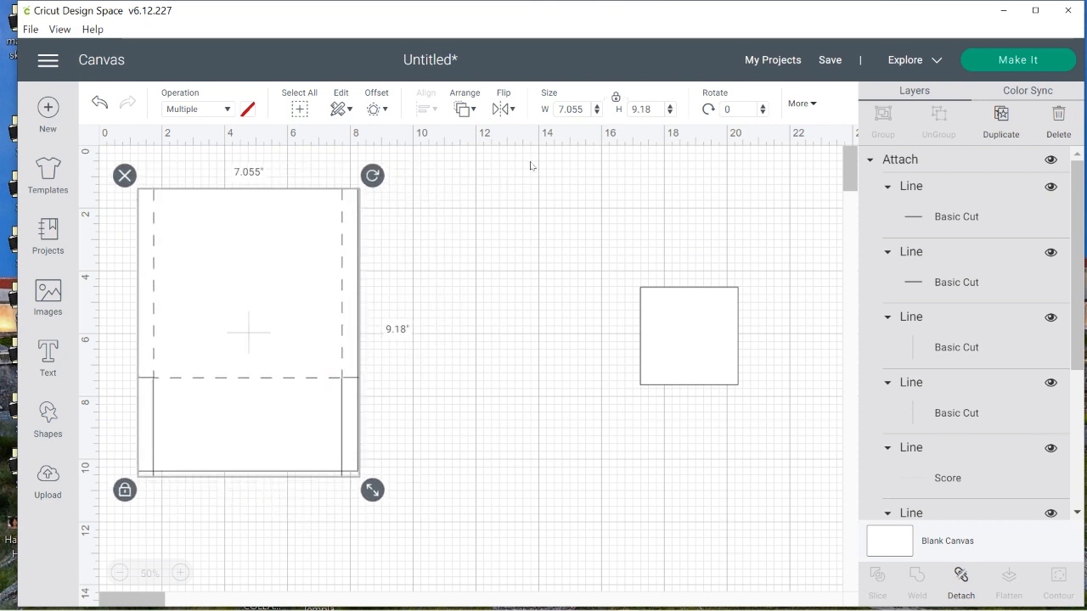
Duplicate the attached template and leave the copy slightly offset over the original
right_click(214, 252)
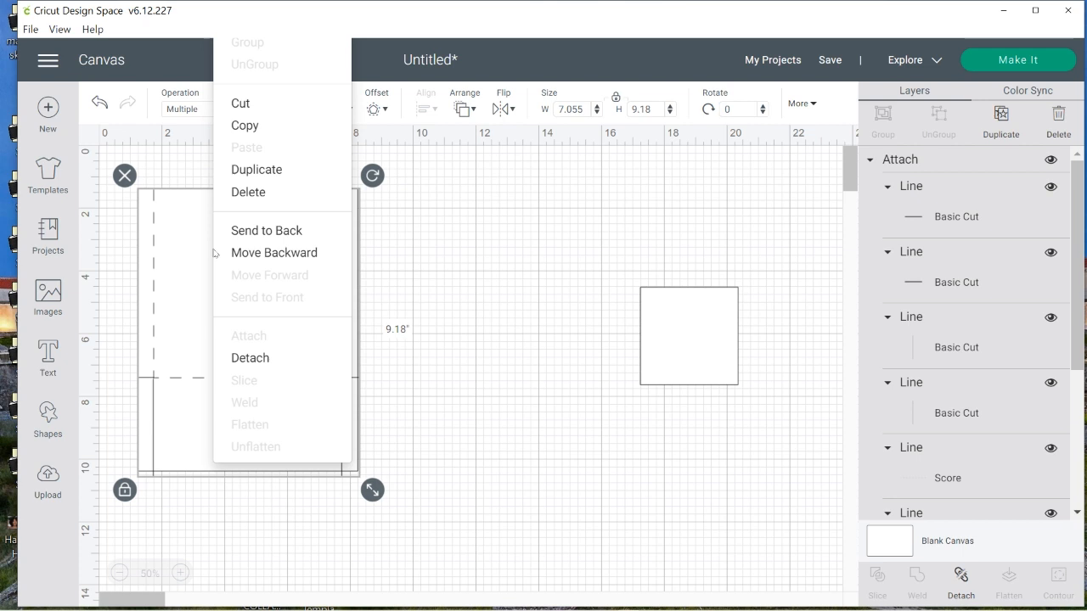
left_click(266, 175)
mouse_move(291, 294)
left_mouse_down()
mouse_move(495, 347)
mouse_move(359, 331)
mouse_move(311, 296)
left_mouse_up()
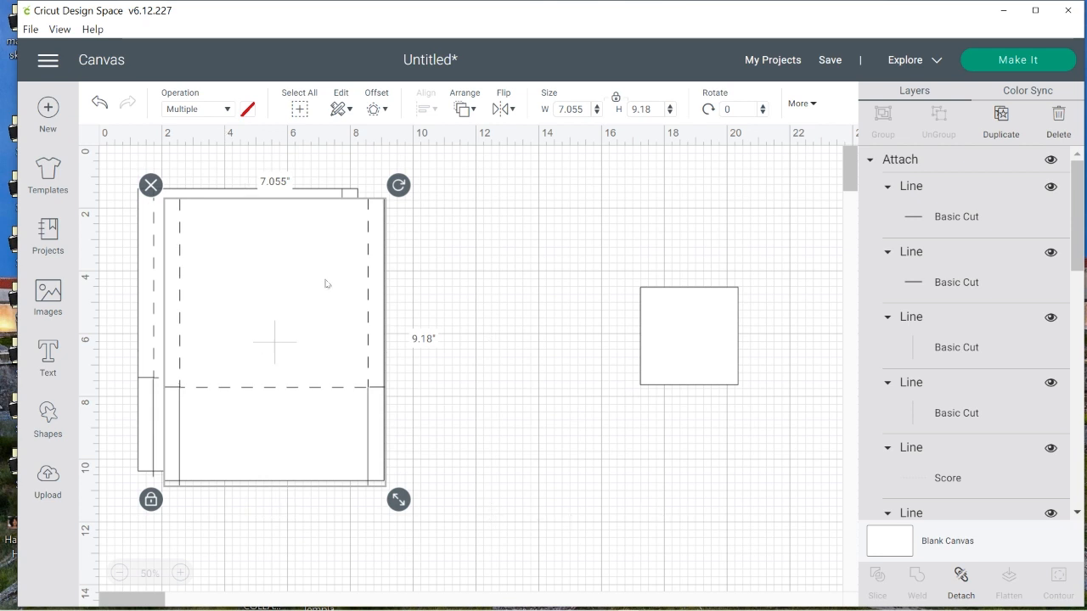
Duplicate the spare square, set the copy aside in the far lower area, and move the original next to the templates
left_click(703, 362)
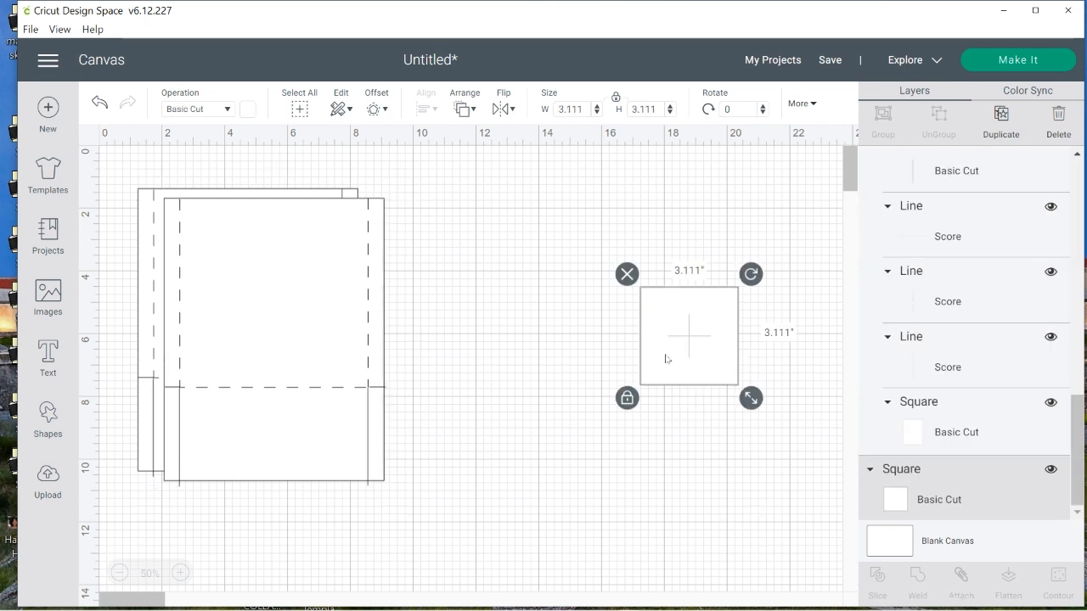
left_click_drag(666, 358, 552, 329)
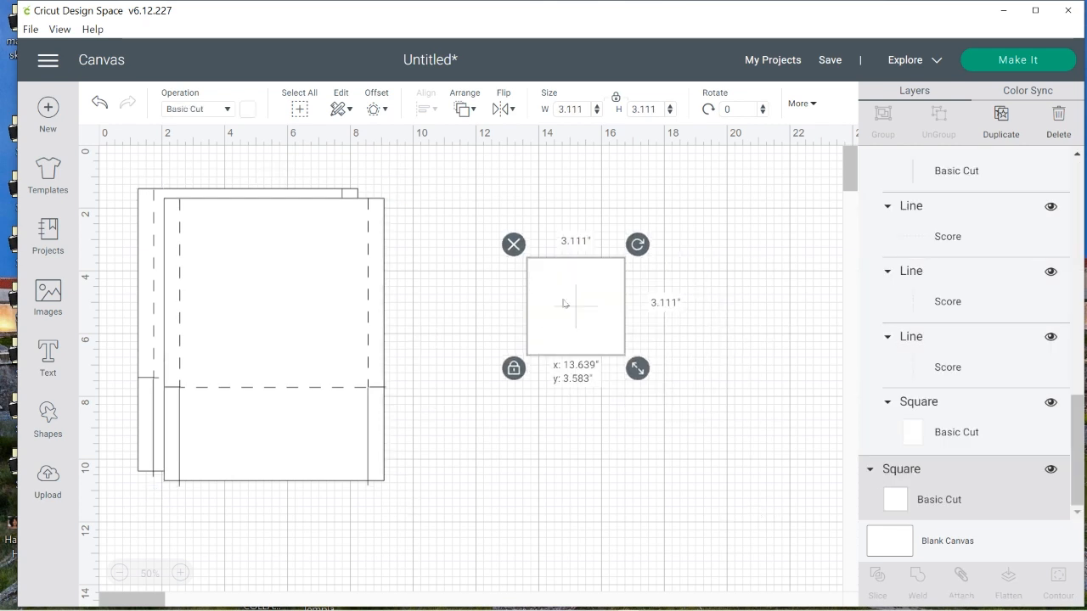
right_click(563, 303)
left_click(606, 226)
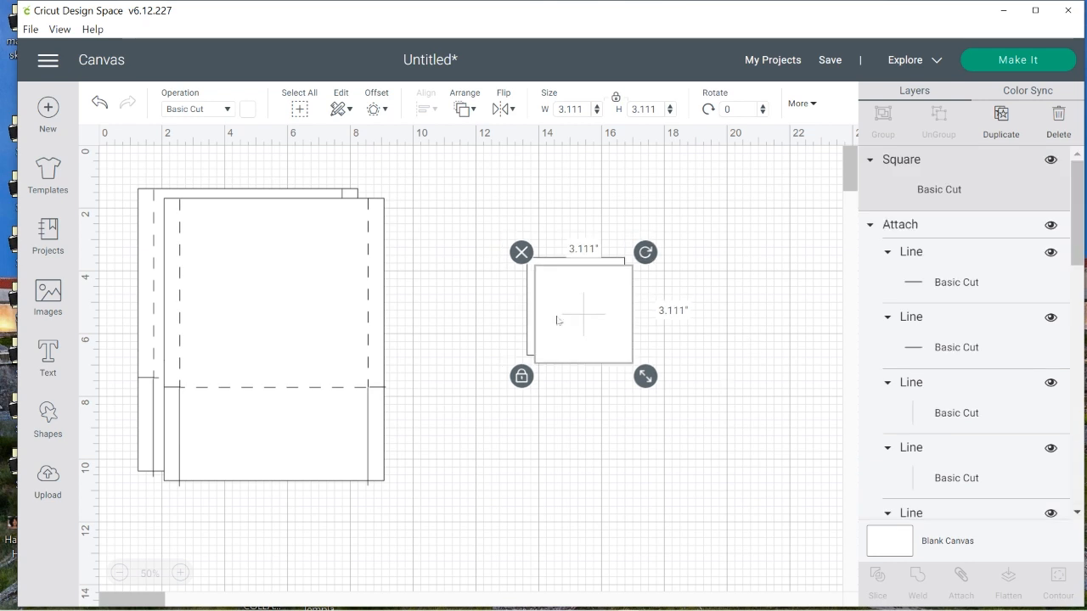
left_click_drag(557, 320, 749, 514)
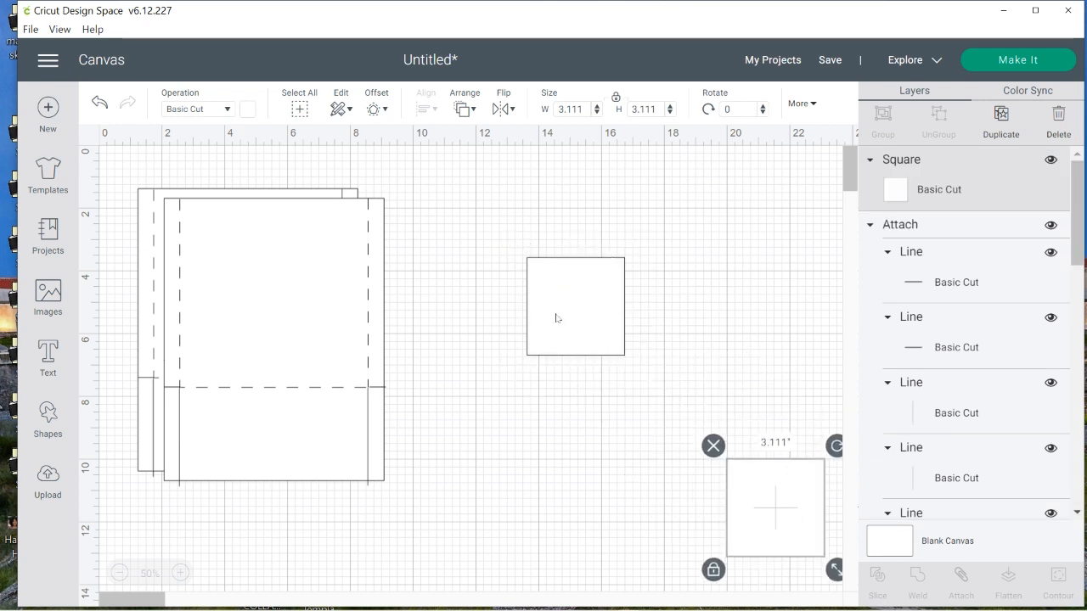
left_click_drag(556, 319, 447, 257)
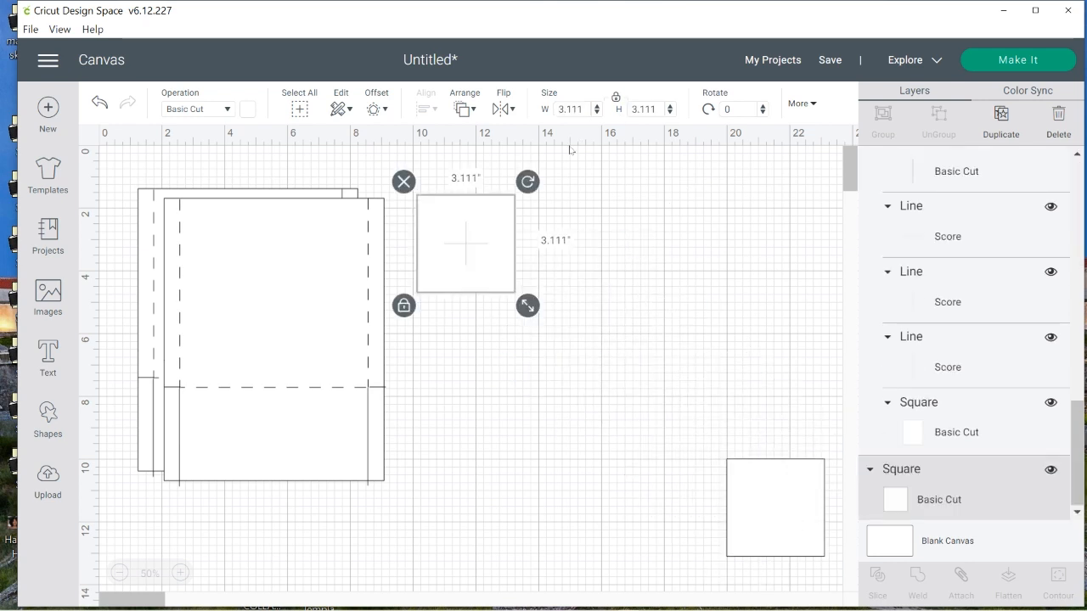
left_click(575, 292)
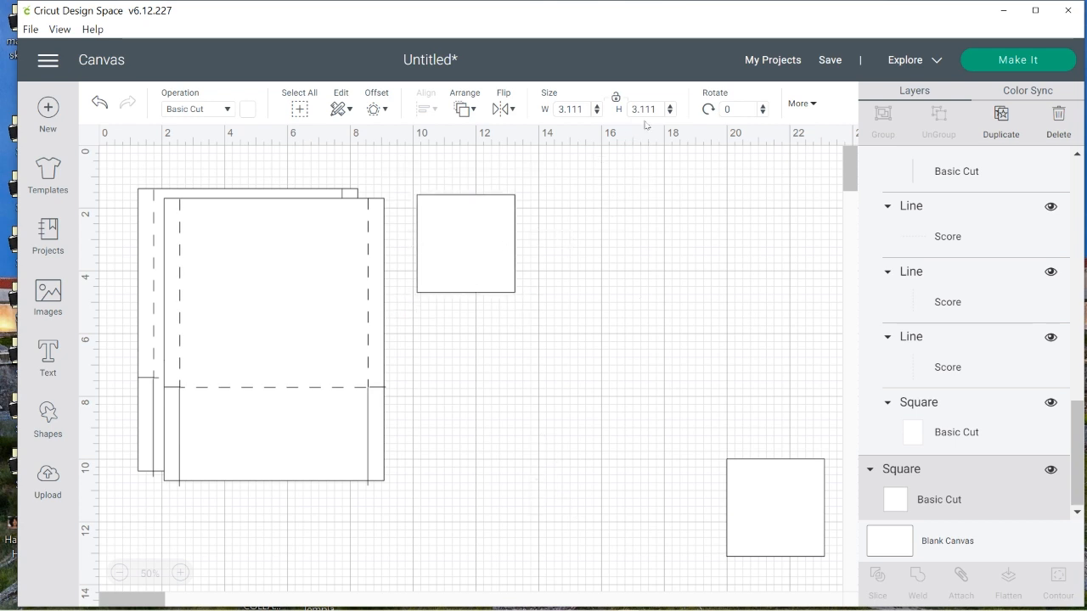
Resize the square beside the templates to 3 inches wide and 8 inches high with its proportions unlocked
left_click(570, 109)
type("3")
key("Return")
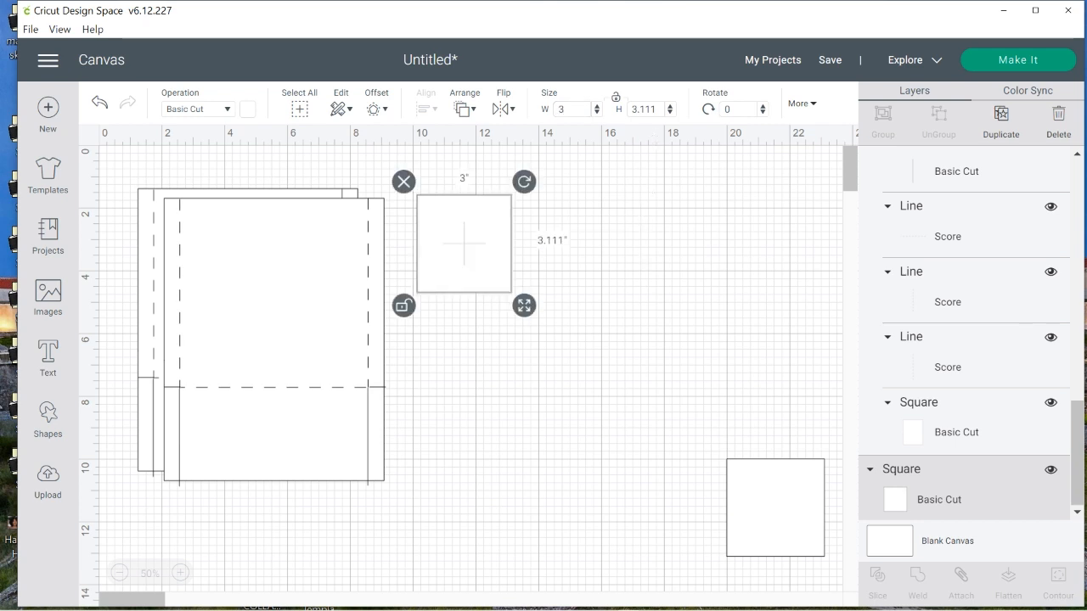
left_click(644, 109)
type("8")
left_click(538, 482)
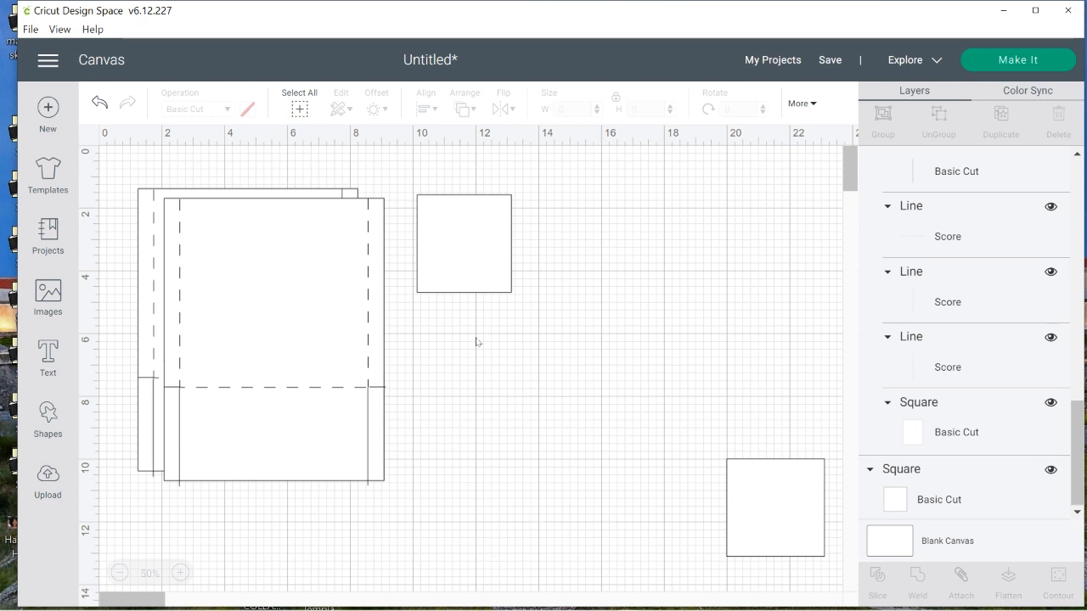
left_click(461, 245)
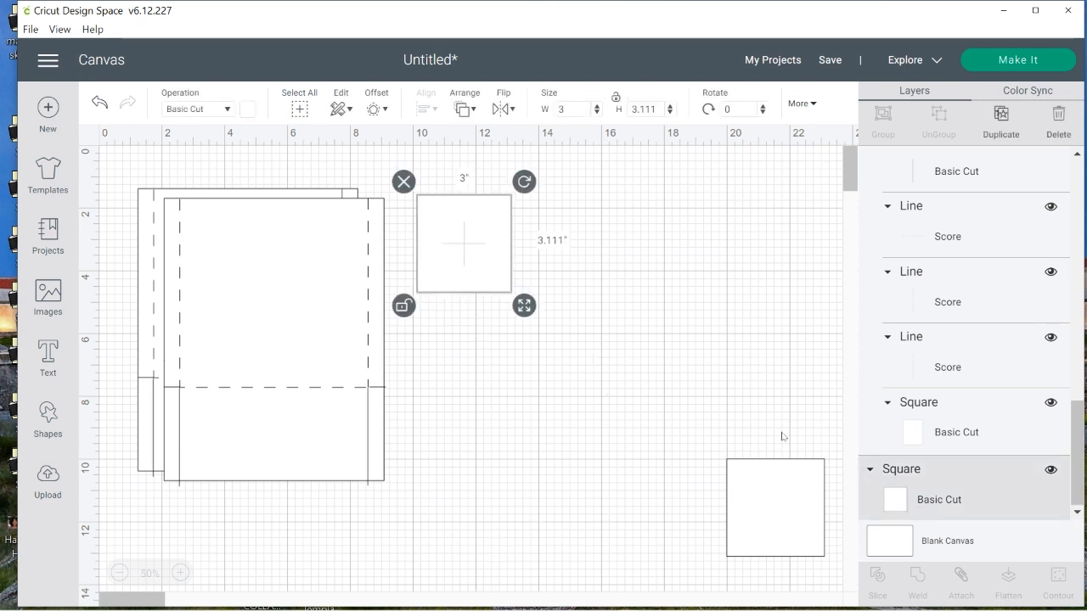
left_click(643, 108)
type("8")
key("Return")
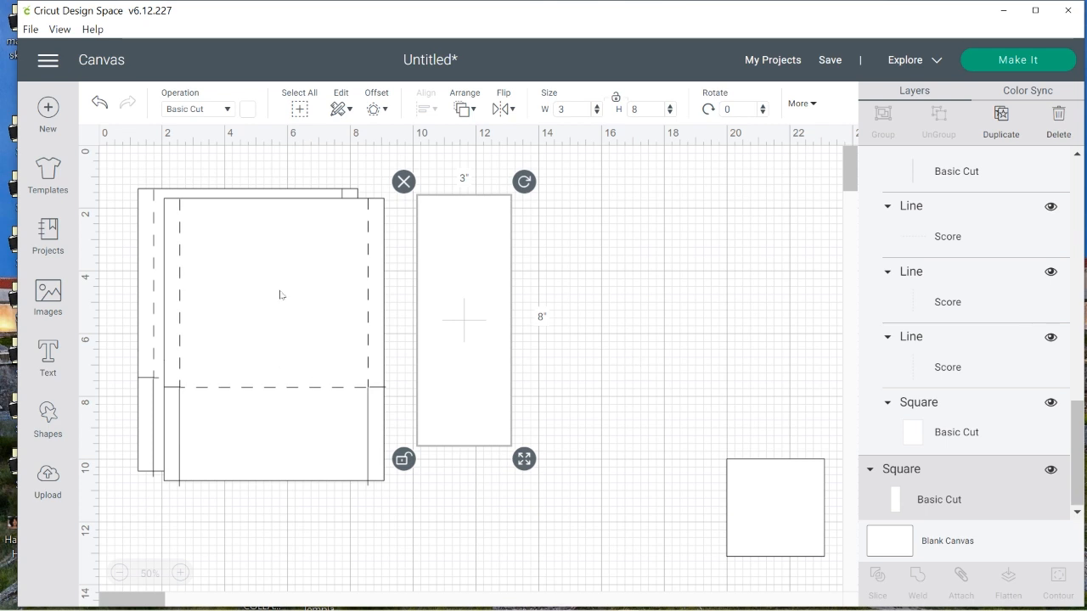
Move both attached templates aside beyond the 16-inch mark and place the 3 by 8 inch rectangle at the canvas origin
left_click_drag(110, 170, 214, 280)
left_click_drag(245, 348, 692, 330)
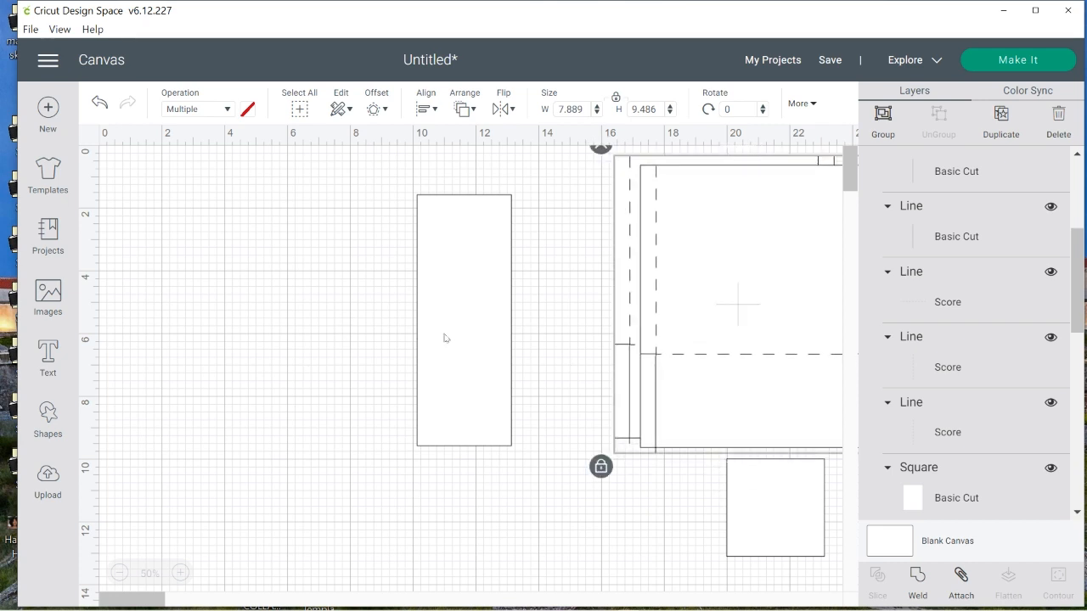
left_click_drag(477, 315, 159, 266)
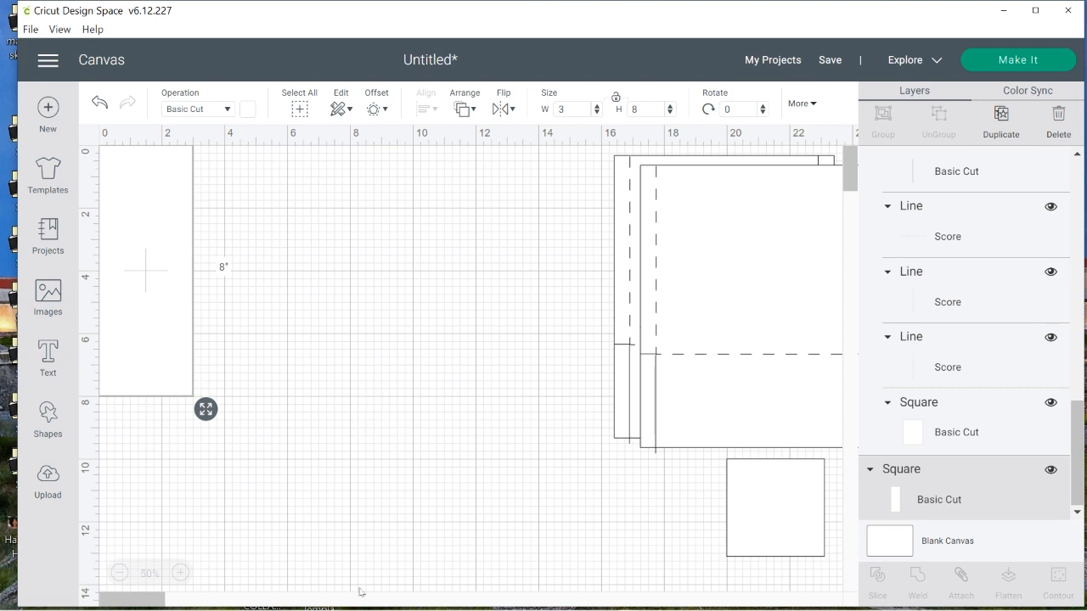
Add a score line, move it to the empty area beside the 3 by 8 inch rectangle, and rotate it to 90 degrees
mouse_move(364, 609)
left_click(41, 421)
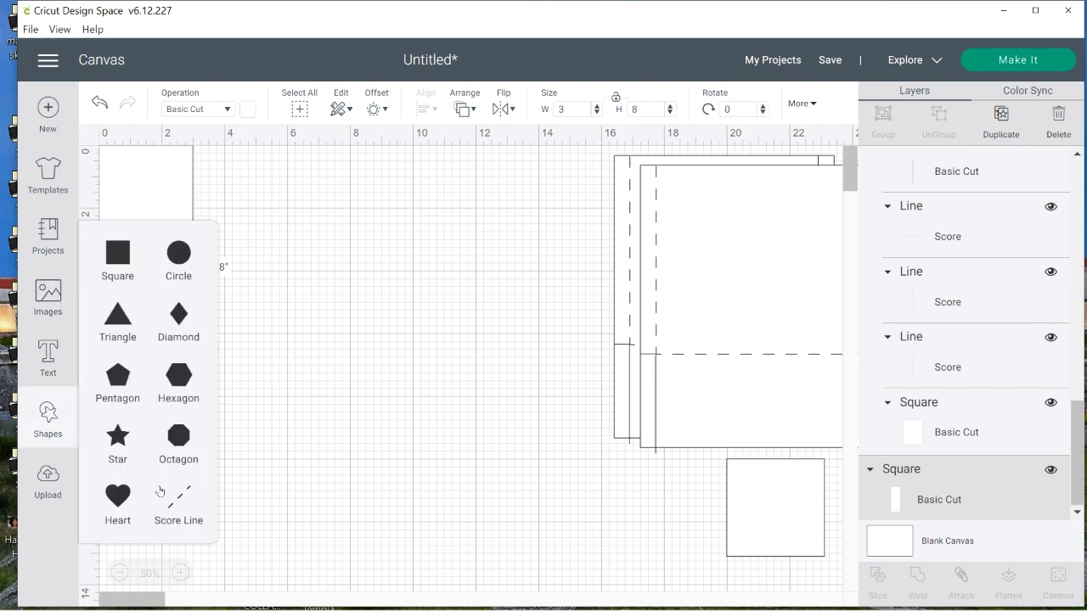
left_click(178, 506)
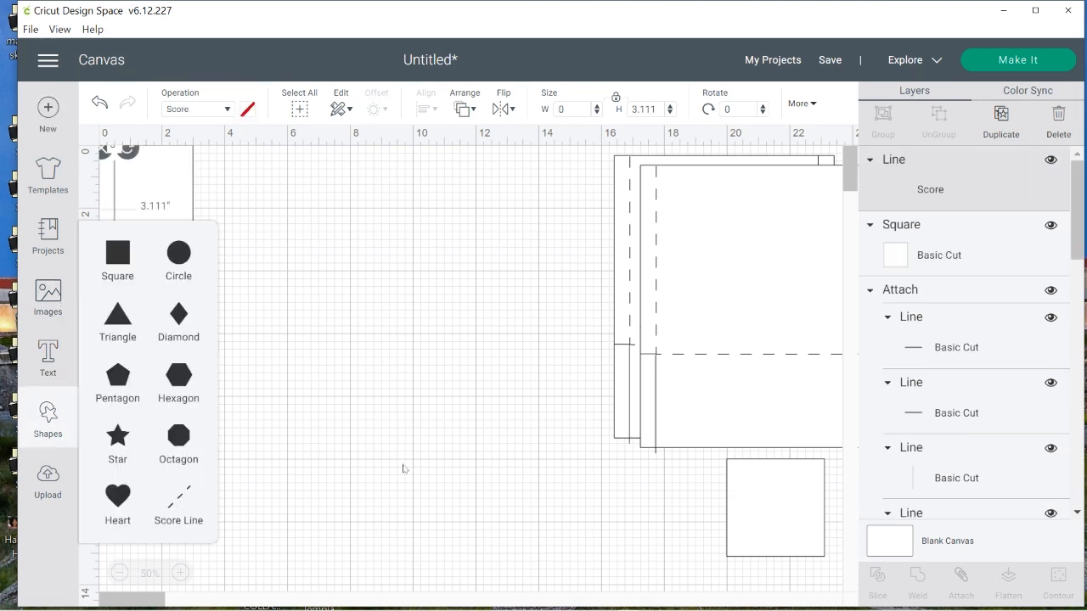
left_click_drag(111, 194, 359, 265)
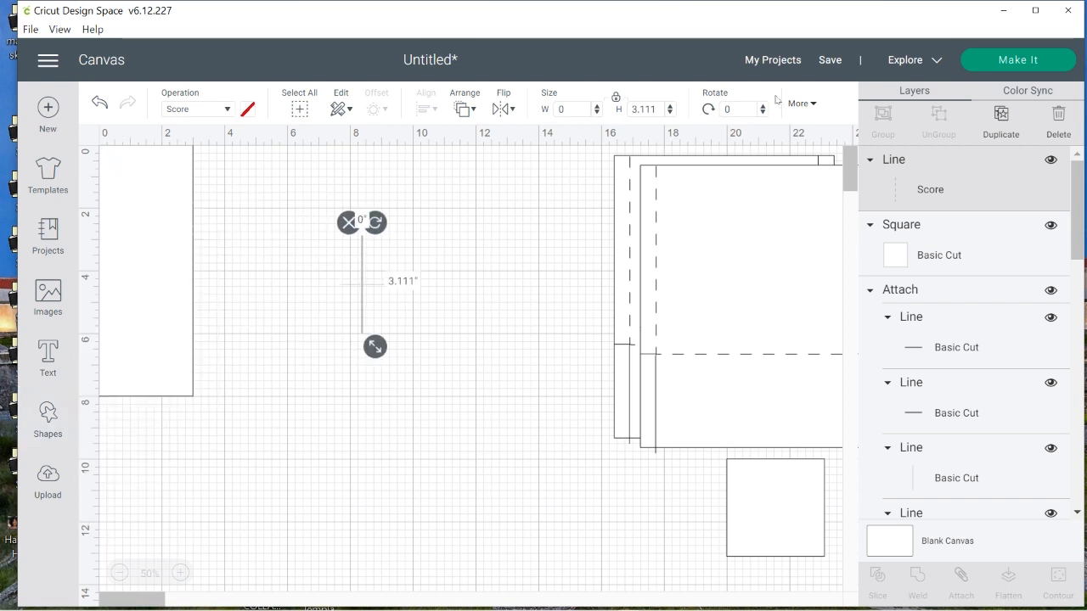
left_click(737, 109)
key("Return")
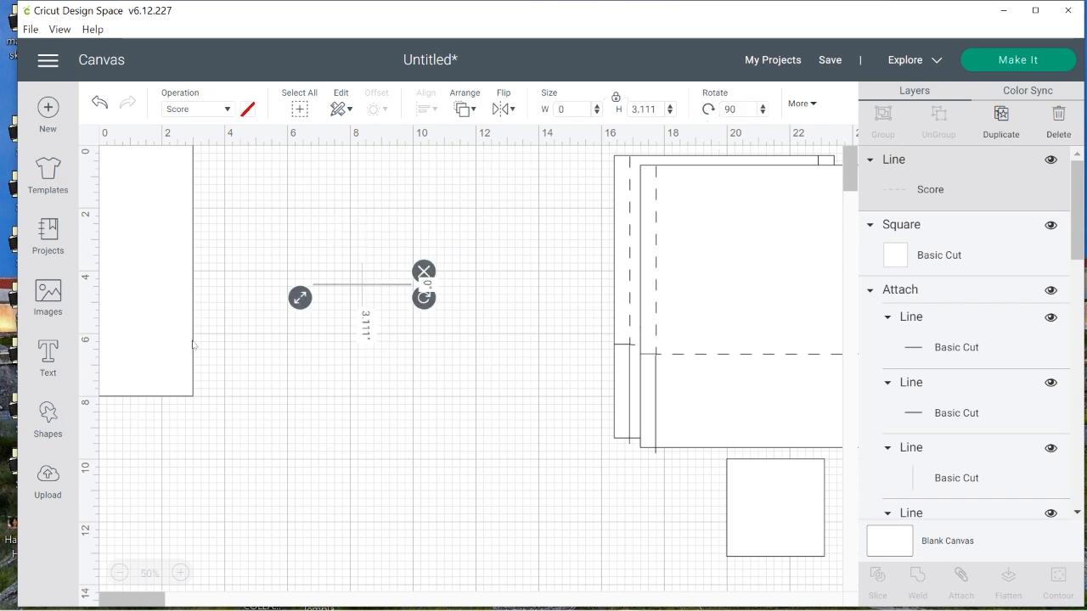
Lay the horizontal score line across the 3 by 8 inch rectangle at the 6-inch mark, adjusting its length to about 3.17 inches
left_click_drag(406, 288, 192, 335)
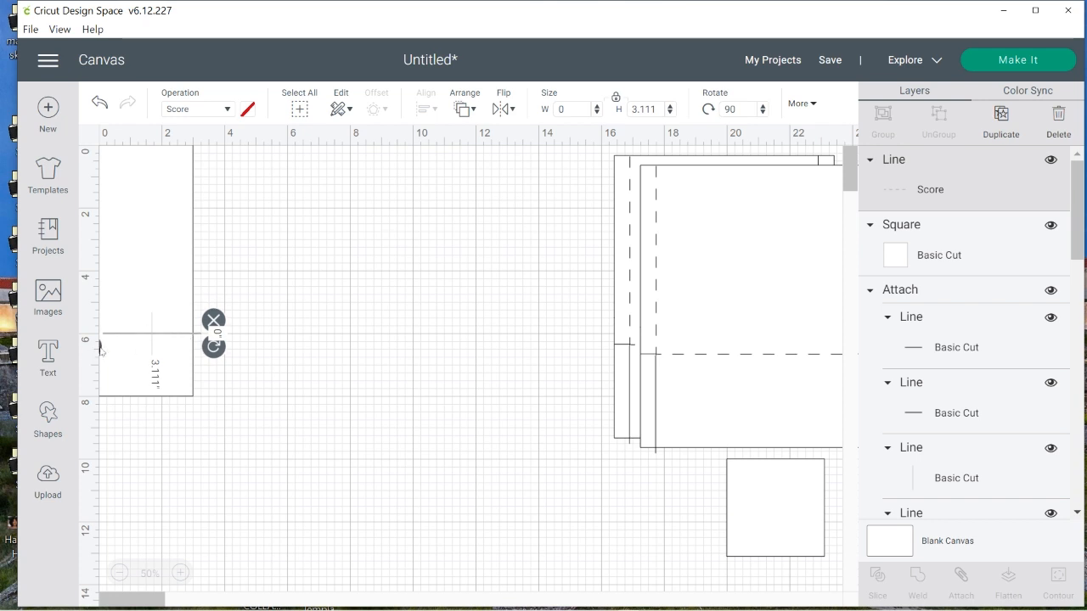
left_click_drag(100, 348, 86, 348)
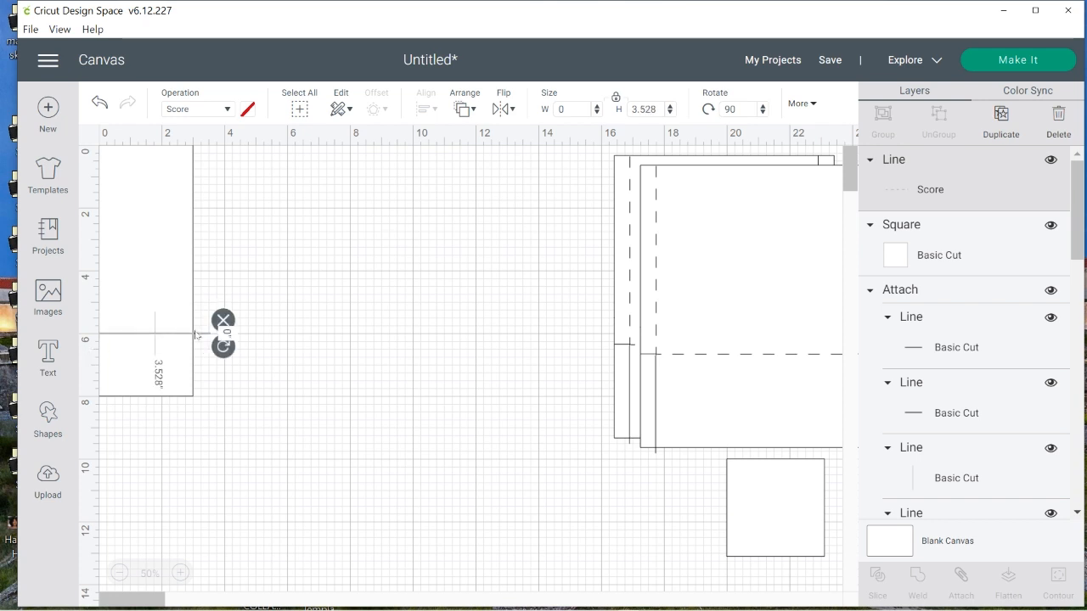
left_click_drag(193, 334, 293, 329)
left_click_drag(174, 343, 185, 340)
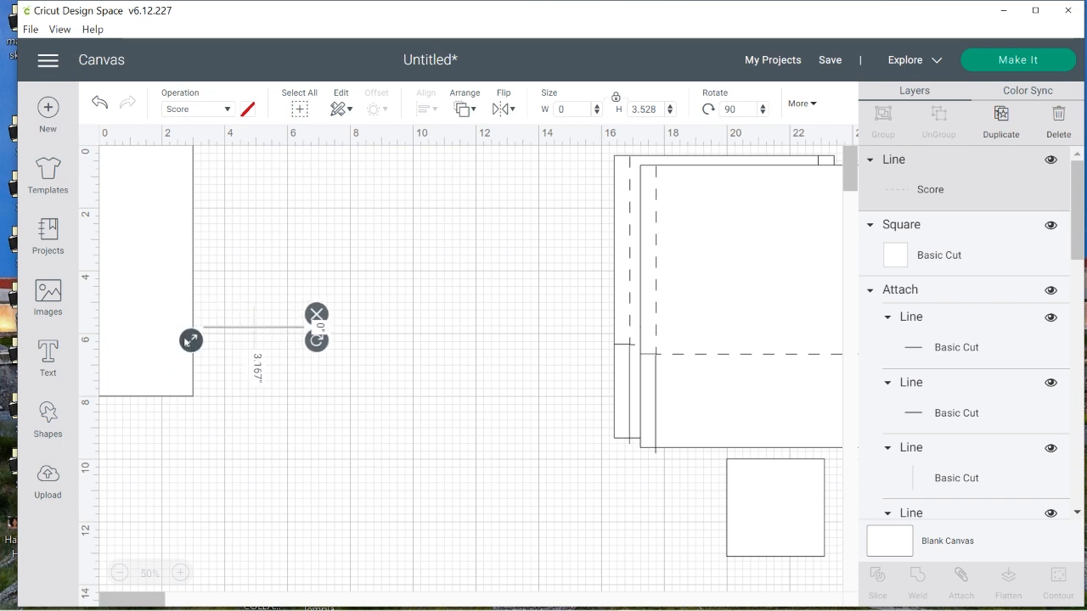
left_click_drag(253, 329, 147, 337)
left_click(331, 470)
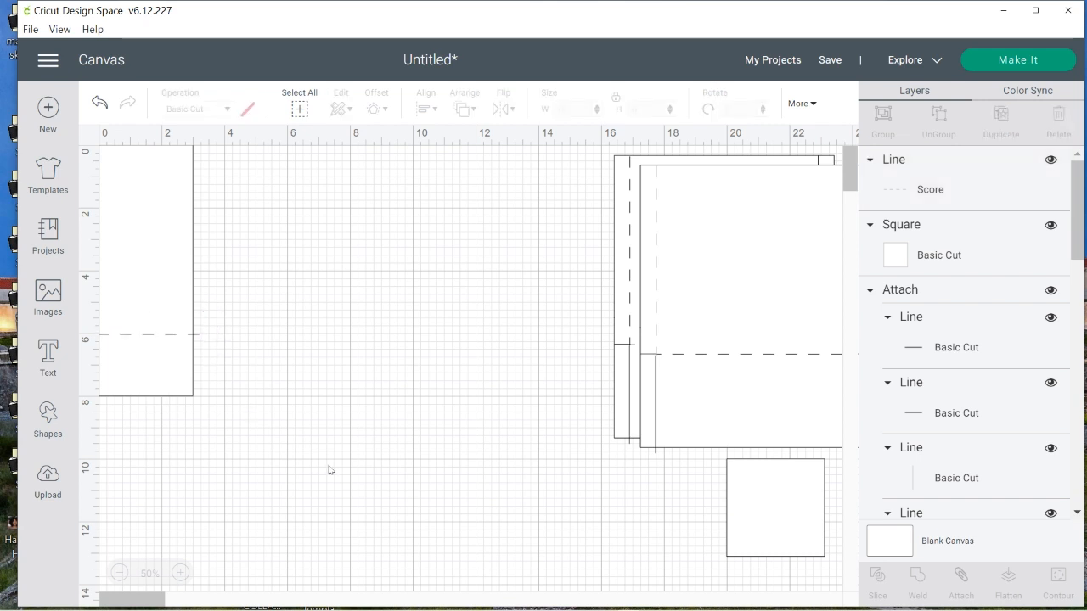
Attach the score line to the 3 by 8 inch rectangle and move the attached piece into the open canvas area
left_click_drag(390, 231, 98, 466)
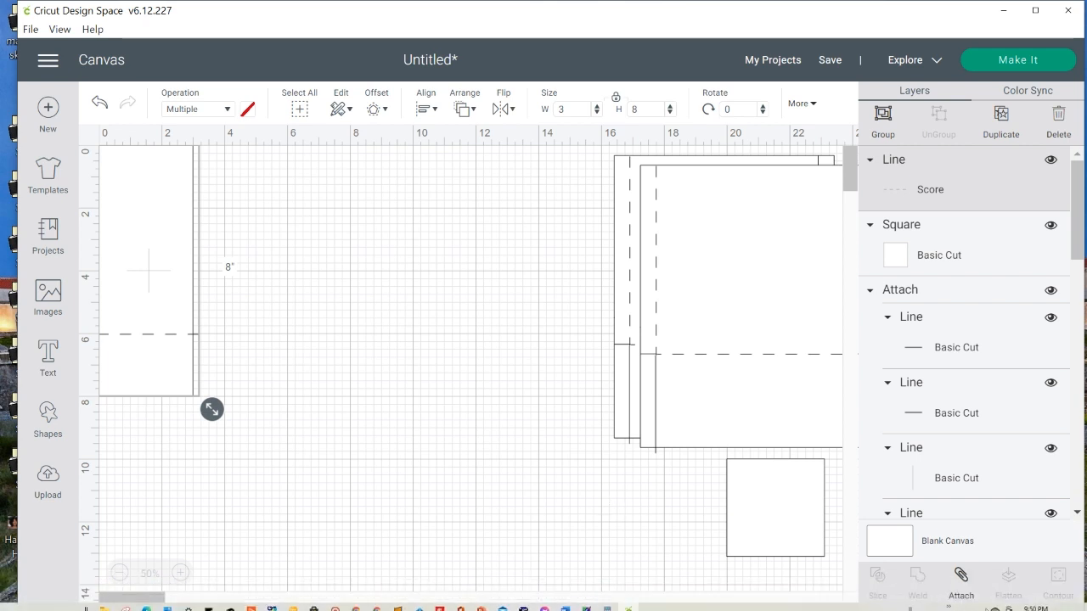
left_click(962, 576)
left_click_drag(160, 315, 341, 367)
left_click(506, 347)
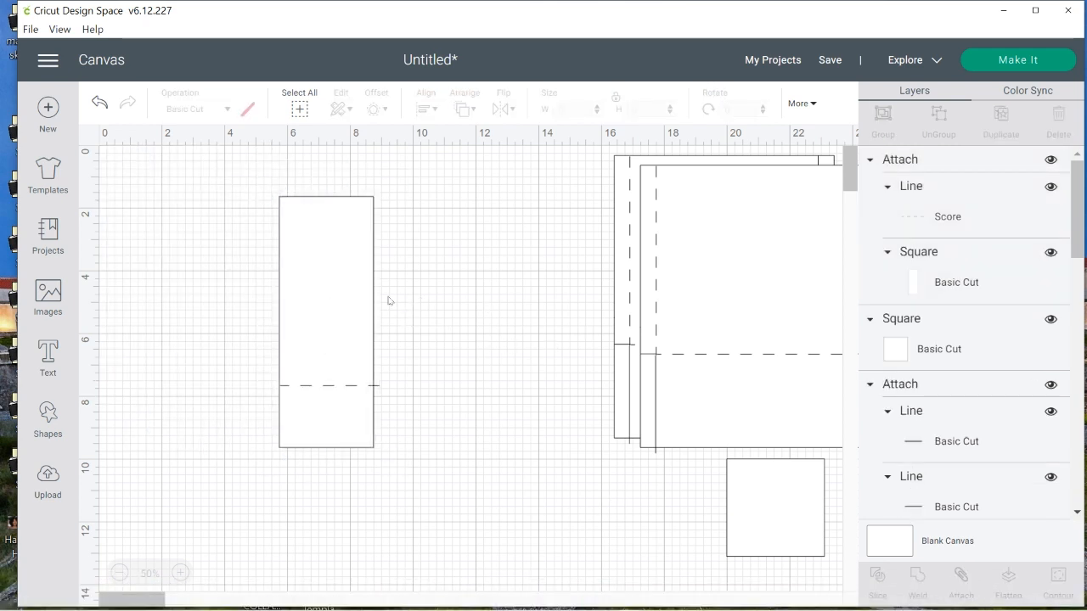
Duplicate the attached 3 by 8 inch piece and move both copies next to the large templates
right_click(335, 293)
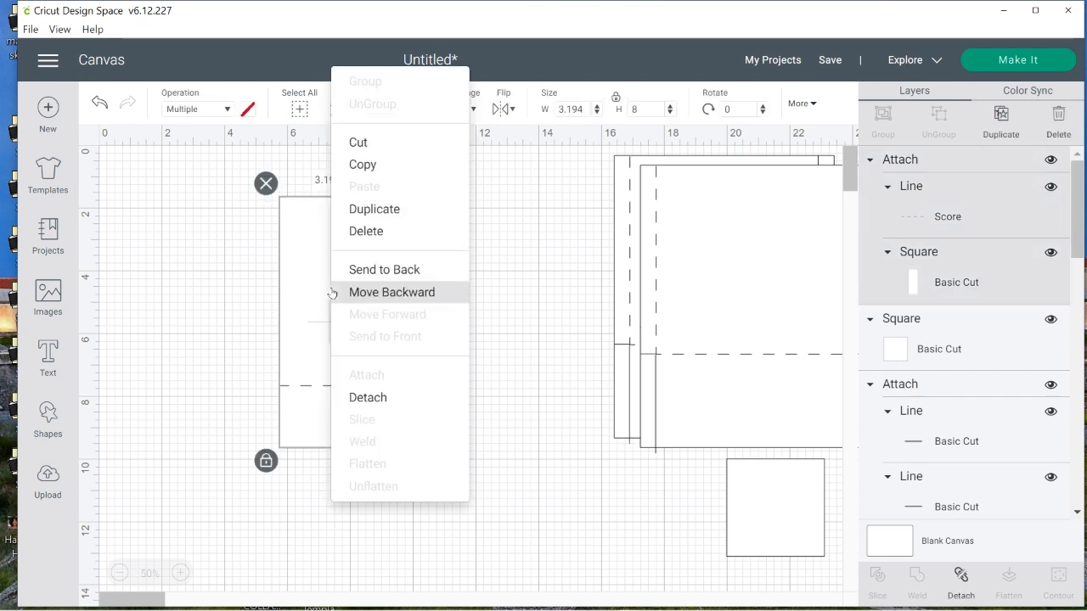
left_click(379, 212)
right_click(337, 271)
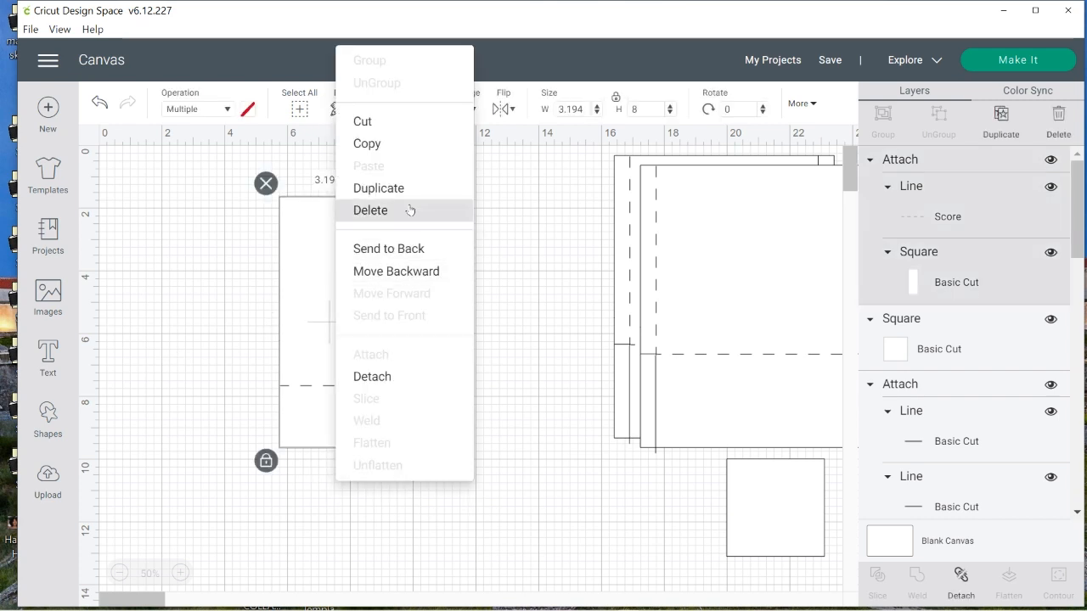
left_click(408, 189)
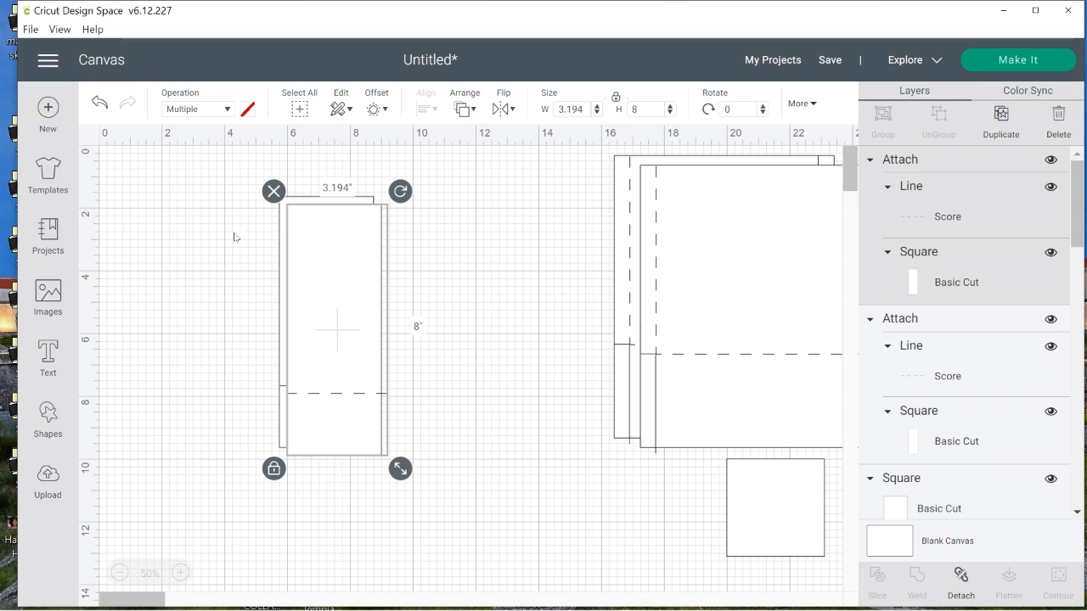
left_click_drag(191, 197, 416, 446)
left_click_drag(315, 368, 538, 342)
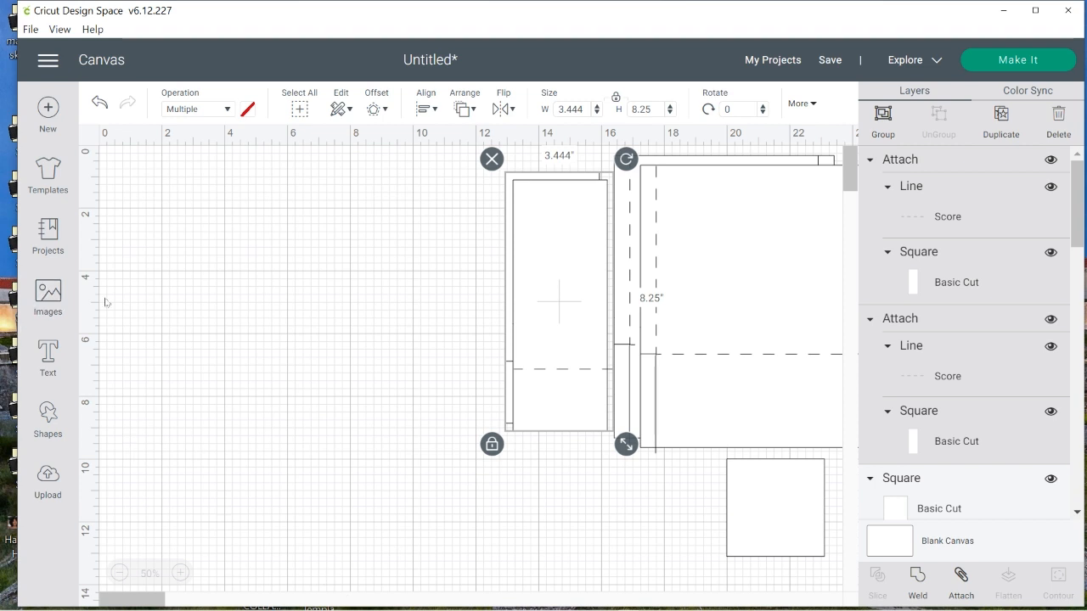
Move the spare square into the empty canvas area, unlock its proportions and set its width to 1.5 inches
left_click_drag(767, 507, 252, 271)
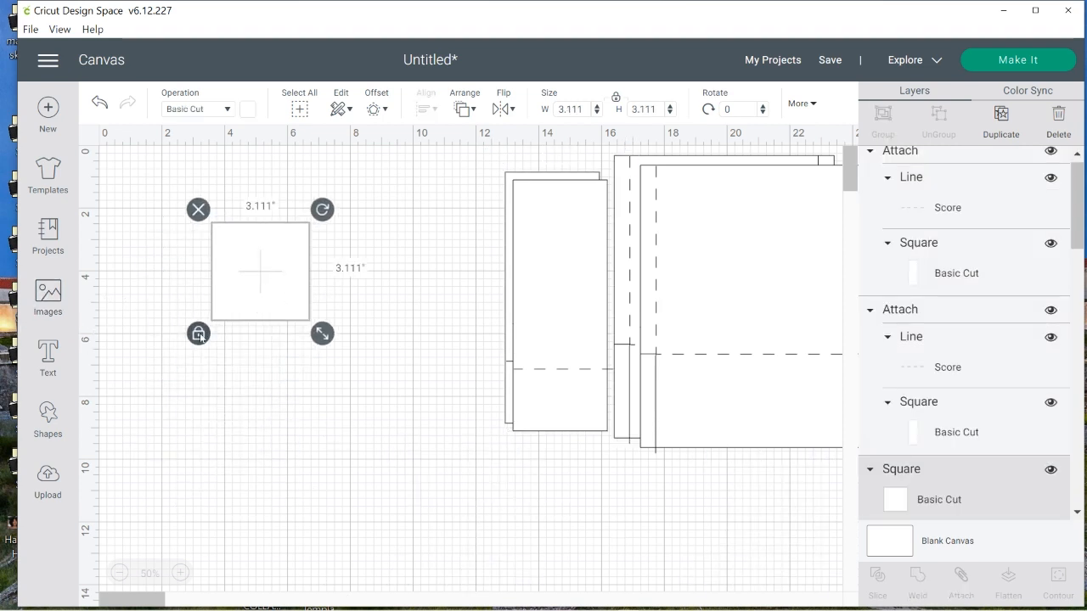
left_click(198, 333)
left_click_drag(586, 109, 541, 114)
type("1.5")
key("Return")
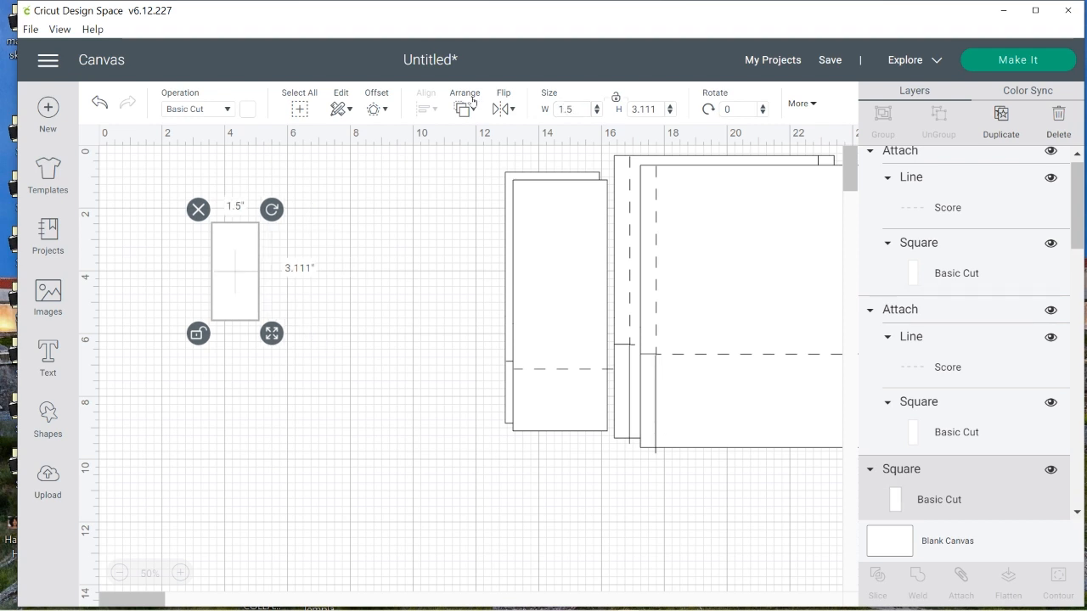
Set the narrow rectangle's height to 9.5 inches and place it at the canvas origin
left_click_drag(655, 109, 616, 117)
type("9.5")
key("Return")
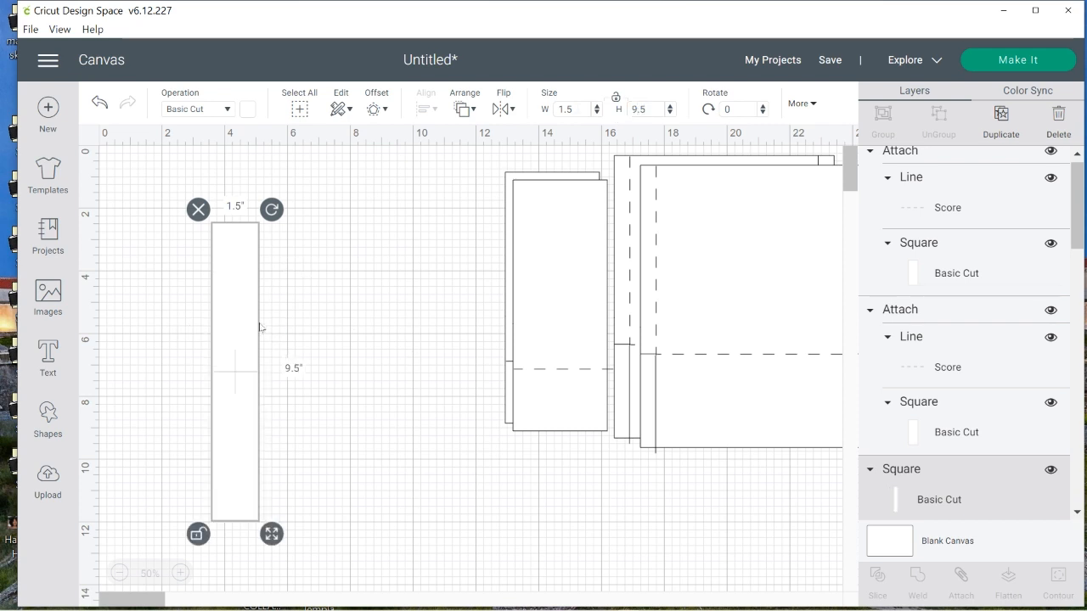
left_click_drag(236, 359, 123, 284)
left_click(363, 437)
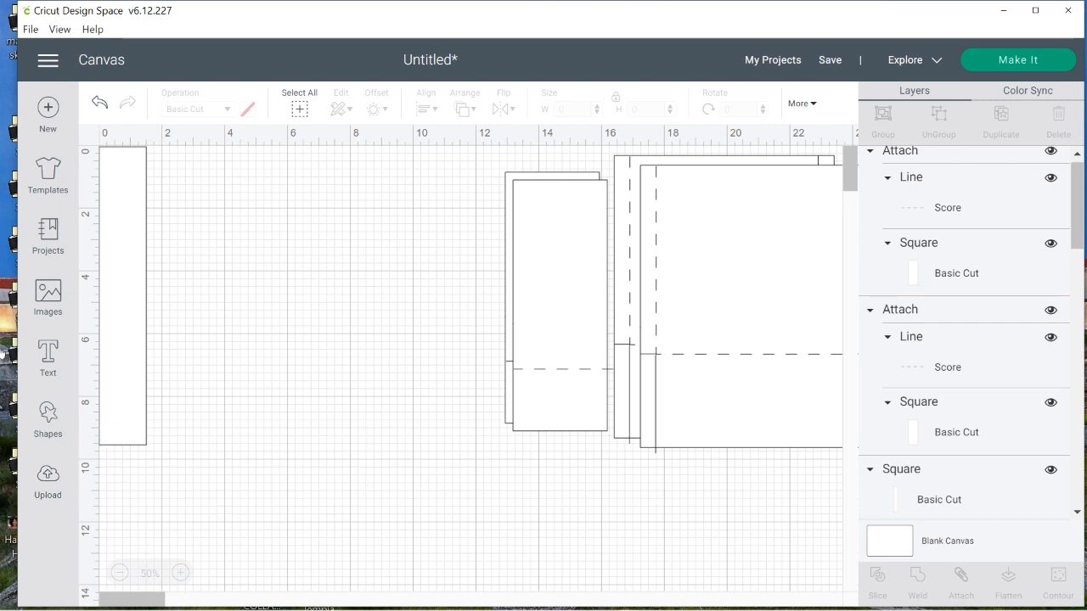
Add a score line in the empty area beside the 1.5-inch strip, rotate it to 90 degrees and shorten it to about 1.42 inches
left_click(51, 423)
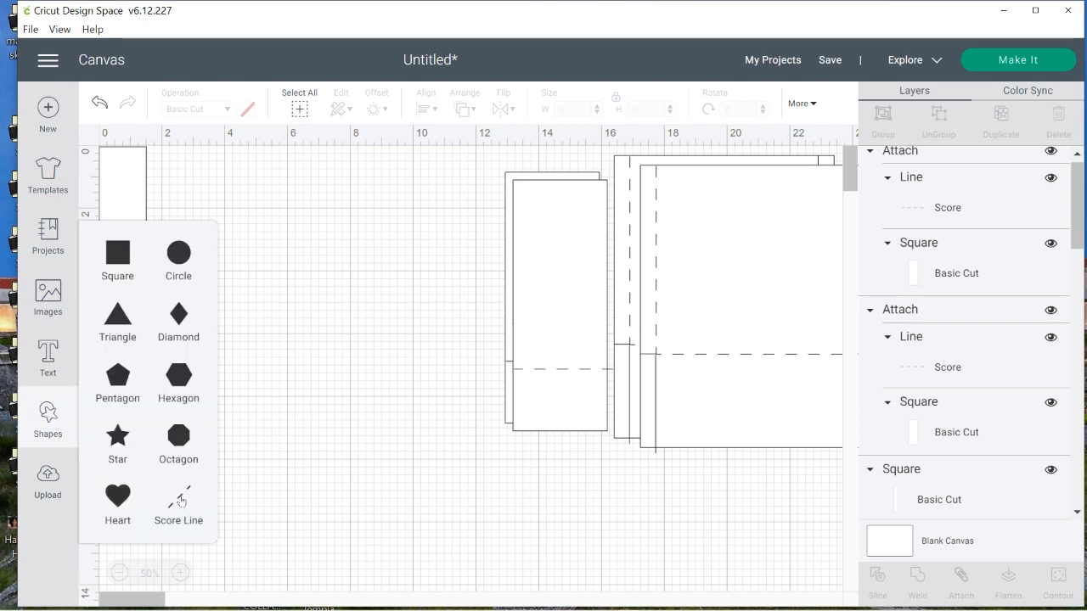
left_click(176, 503)
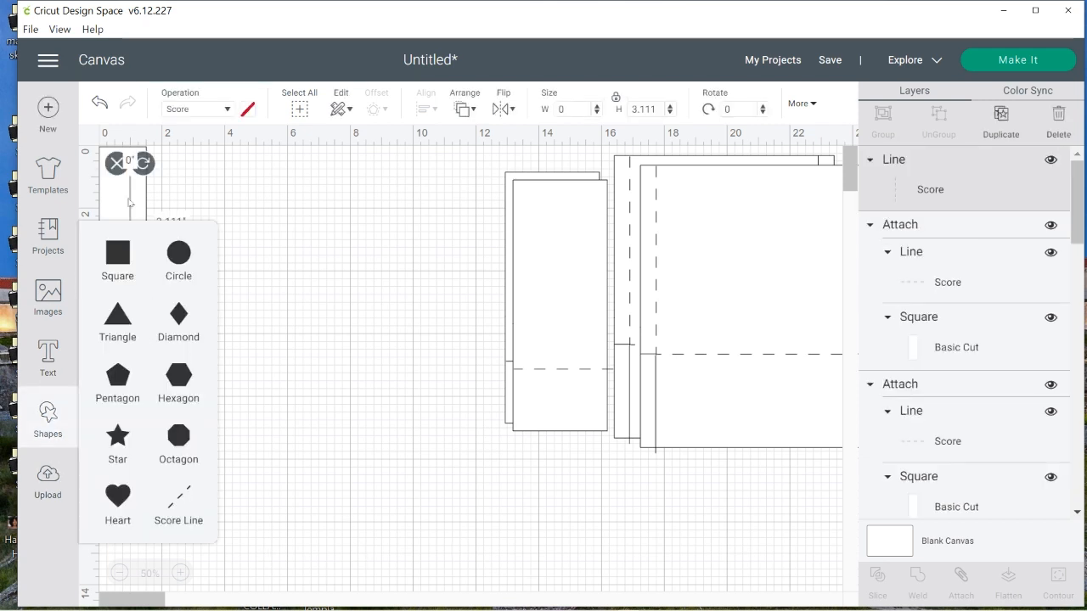
left_click_drag(129, 202, 289, 240)
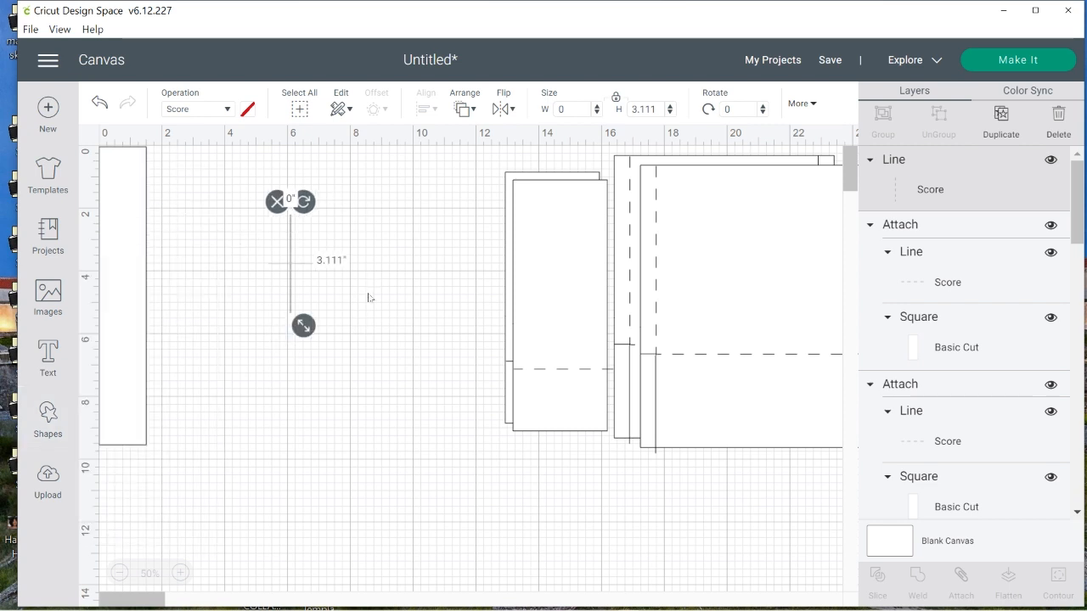
left_click(727, 109)
type("90")
key("Return")
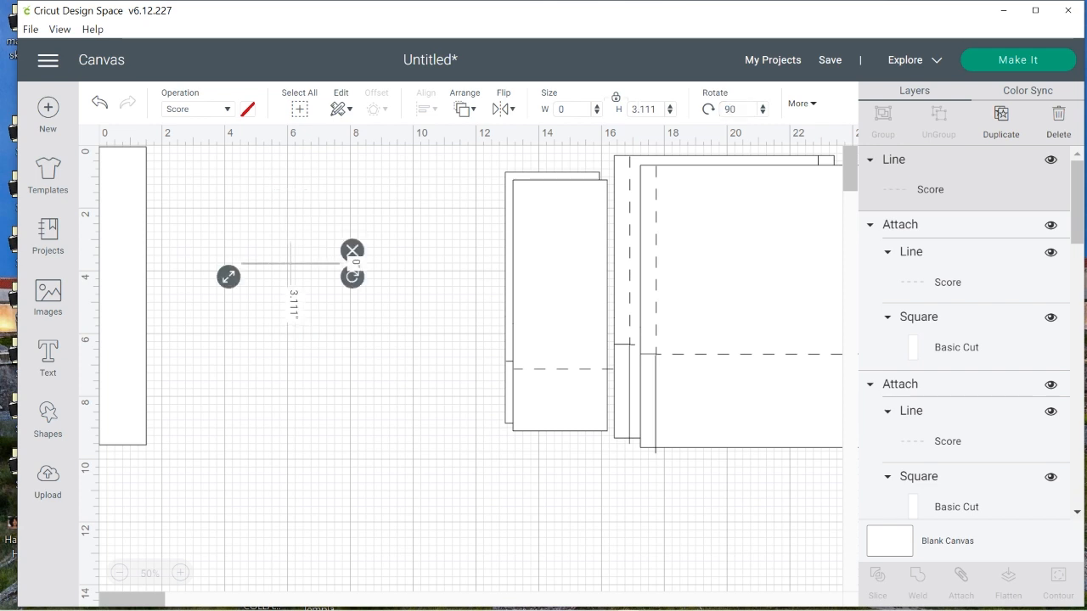
left_click_drag(230, 278, 281, 277)
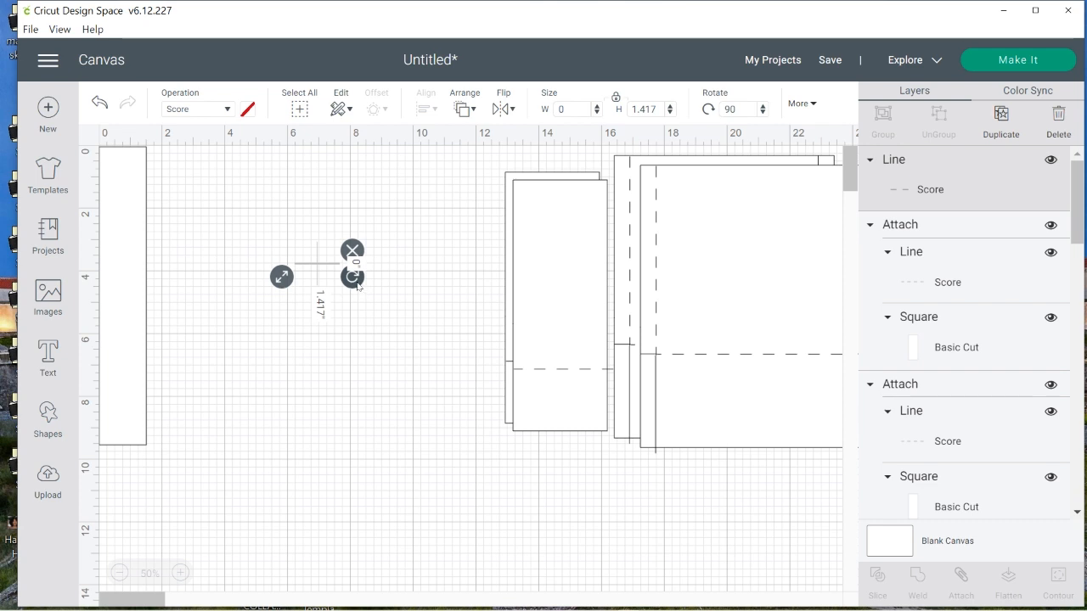
left_click_drag(358, 287, 165, 539)
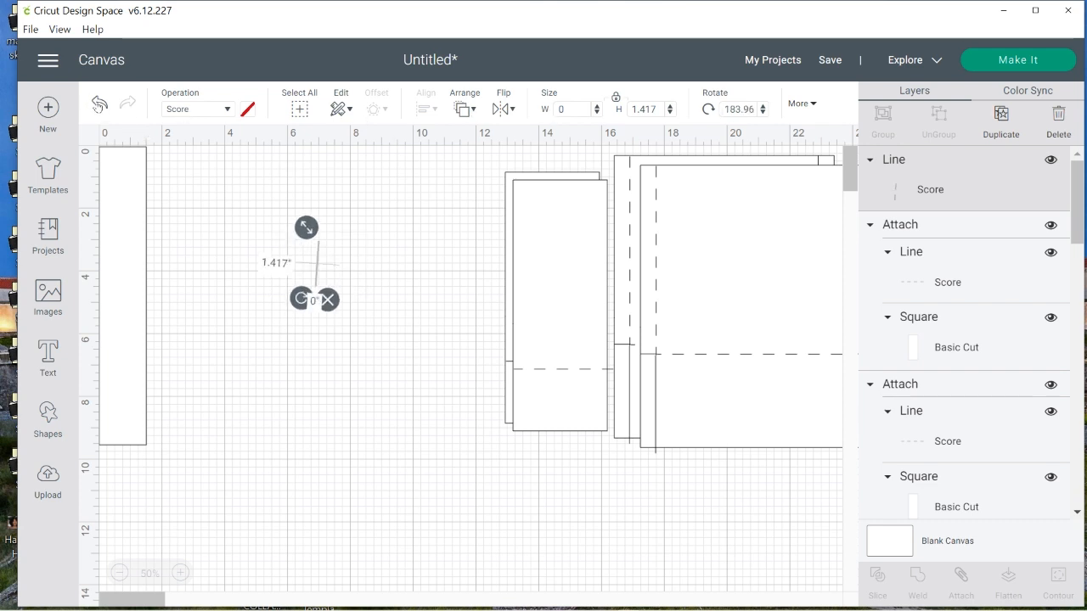
left_click(99, 105)
left_click(99, 104)
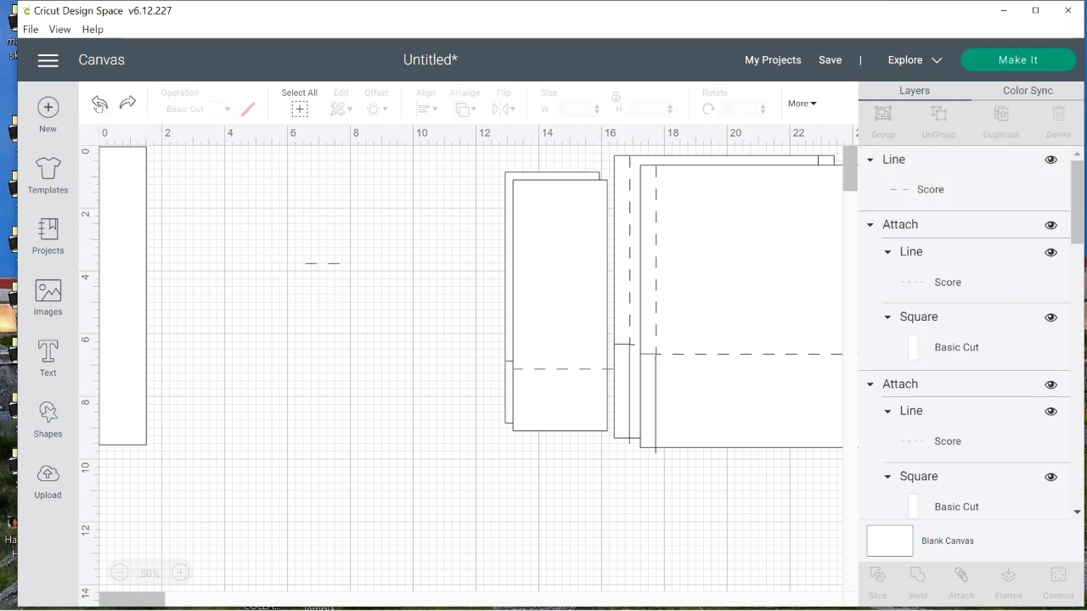
Lengthen the score line to about 1.53 inches and lay it across the narrow strip at the 9-inch mark
left_click(334, 265)
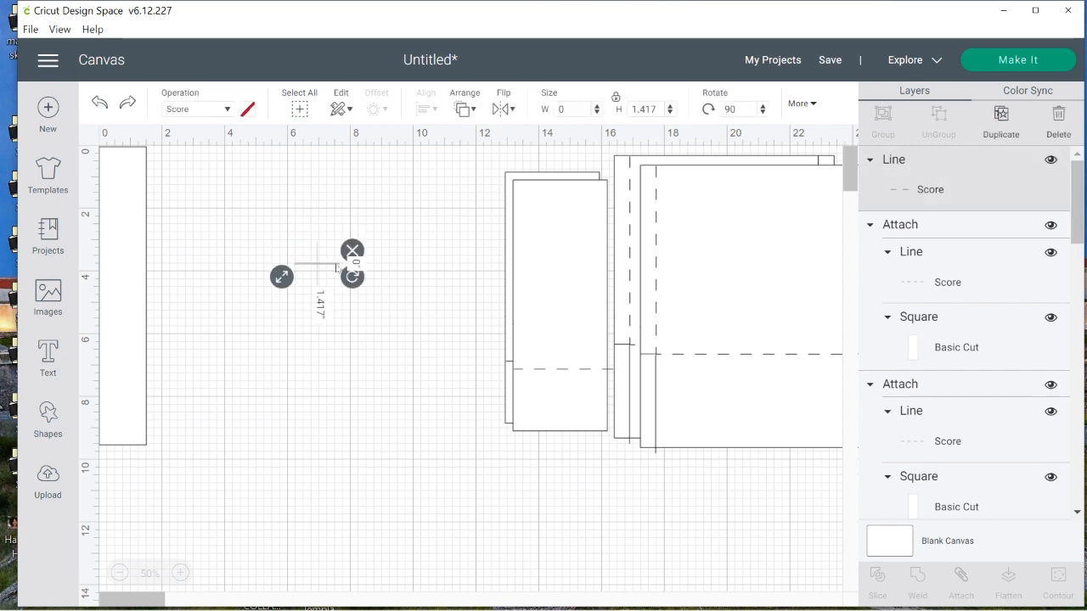
left_click_drag(328, 264, 272, 454)
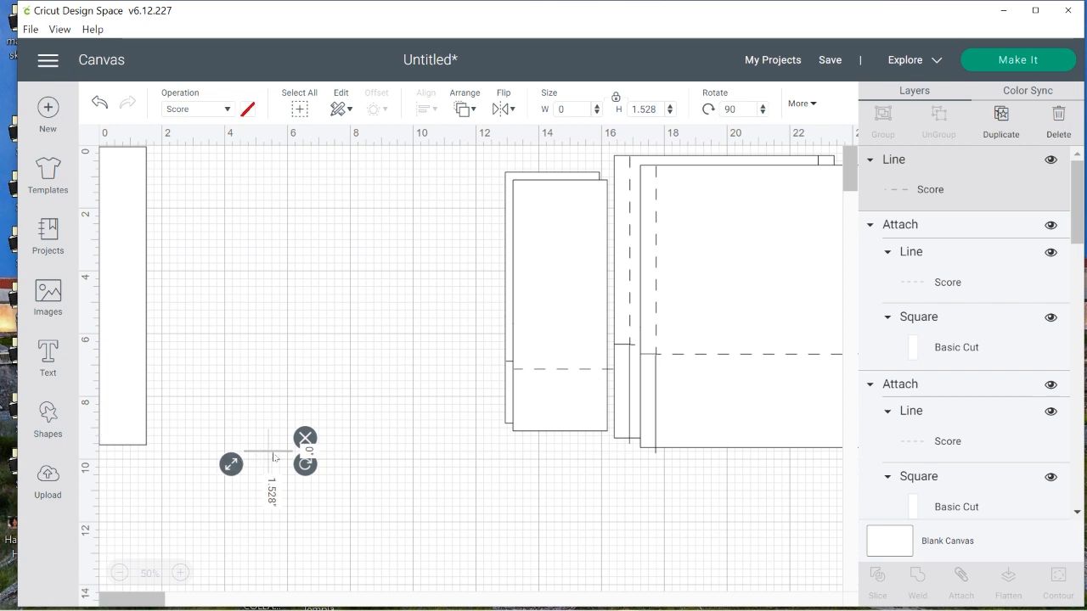
left_click_drag(272, 452, 122, 433)
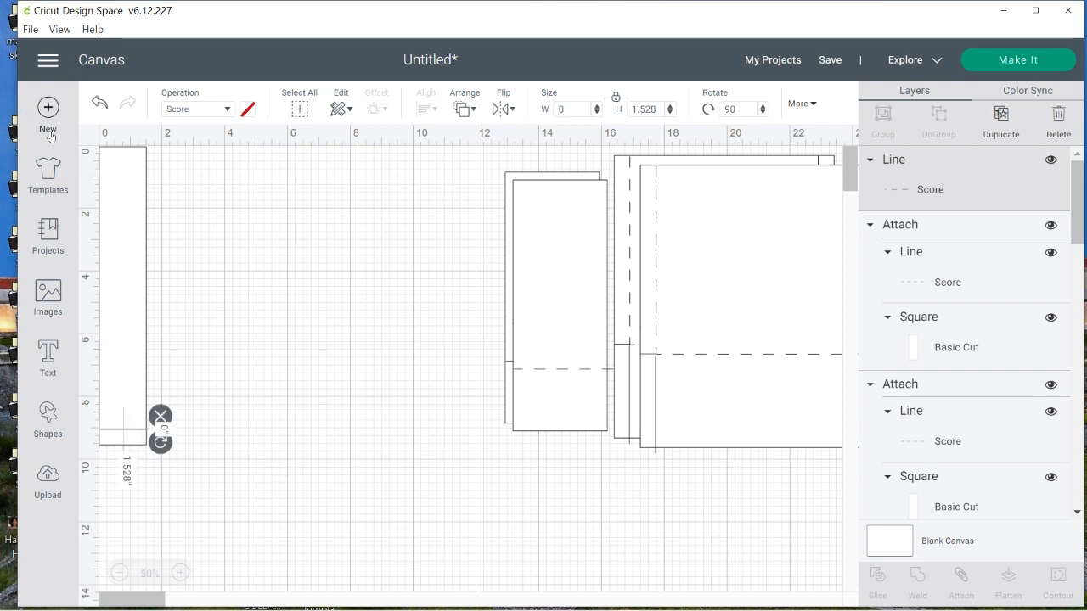
right_click(125, 432)
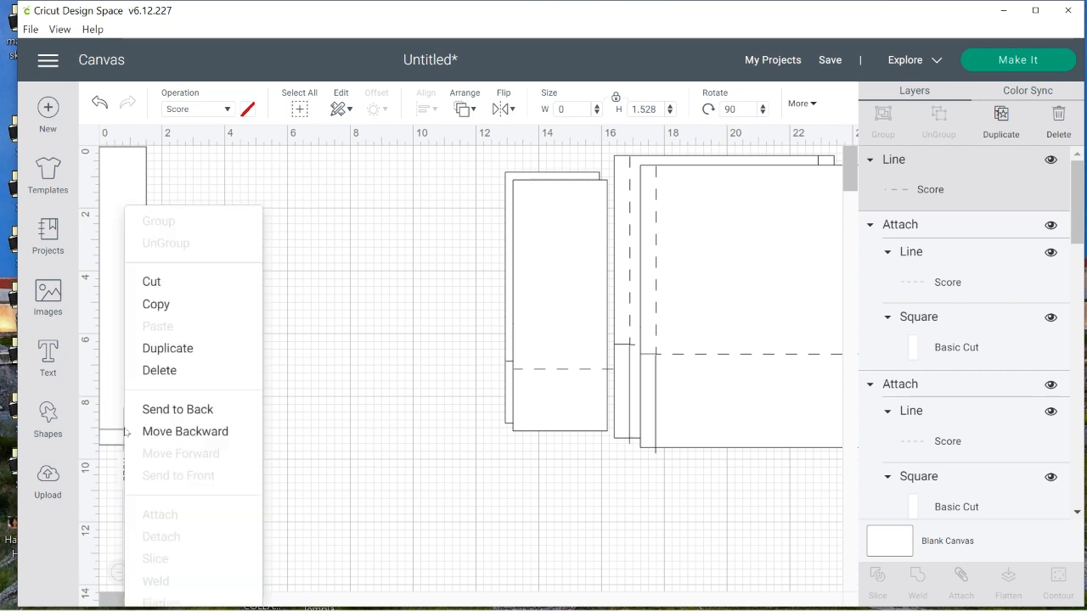
left_click(194, 348)
left_click_drag(148, 439, 201, 389)
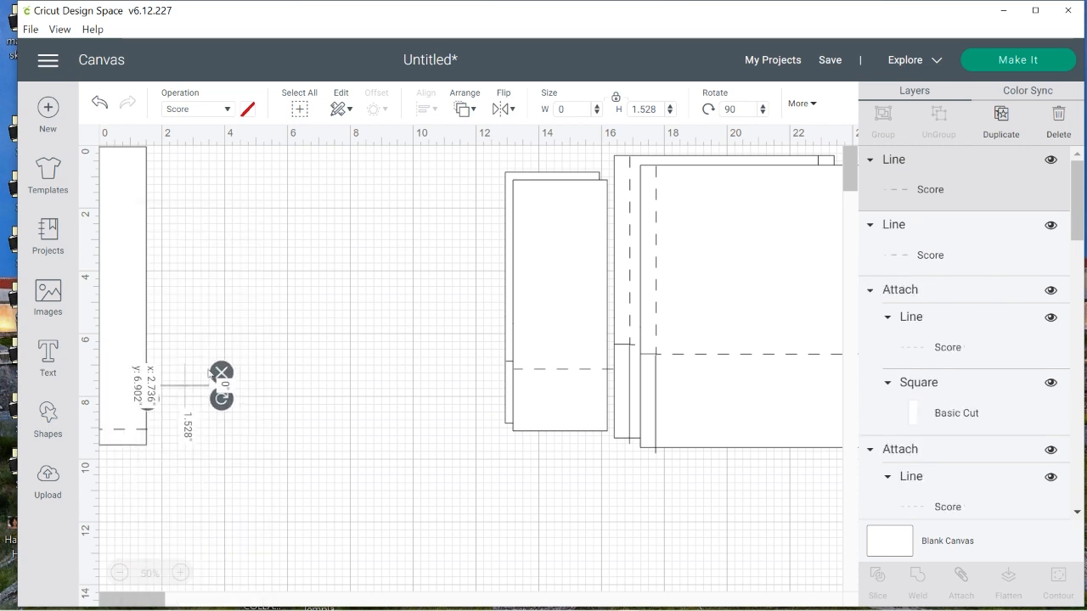
Duplicate the strip's score line and place the copy across the strip about 0.5 inch from its upper end
right_click(116, 436)
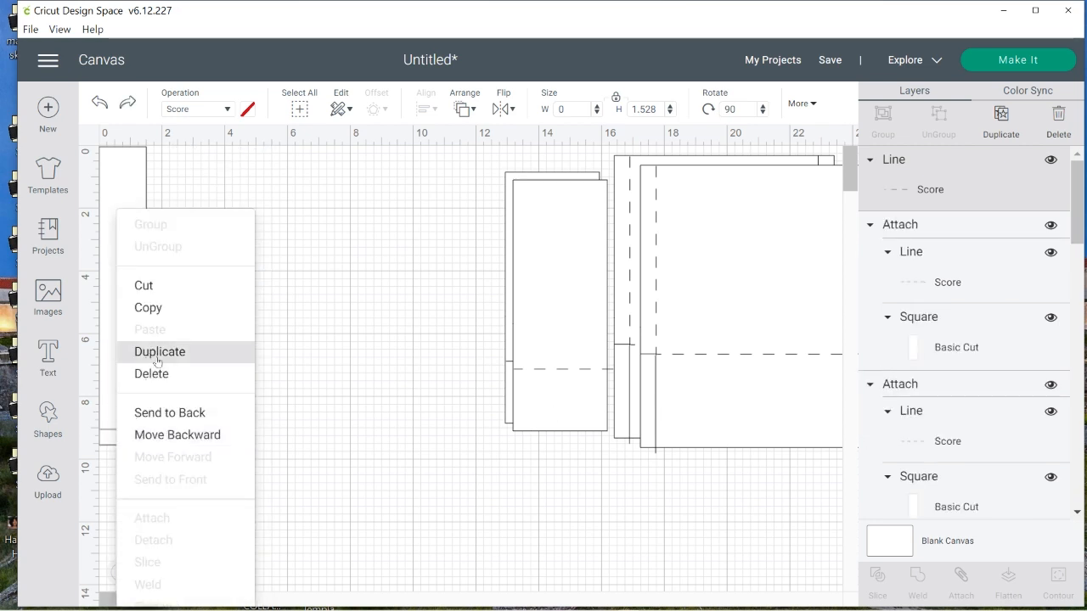
left_click(157, 361)
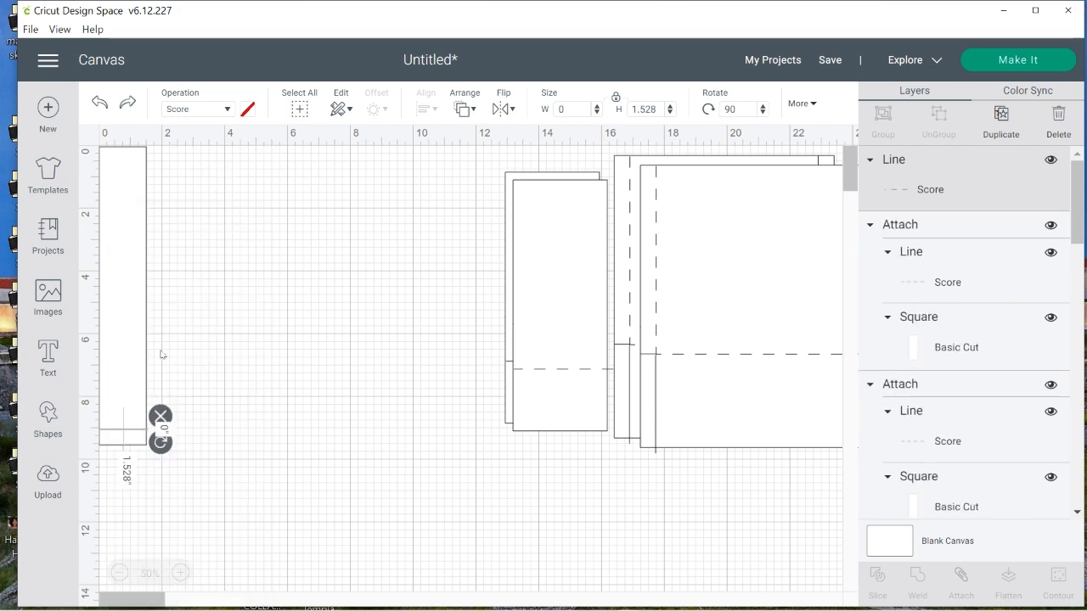
left_click_drag(148, 440, 140, 165)
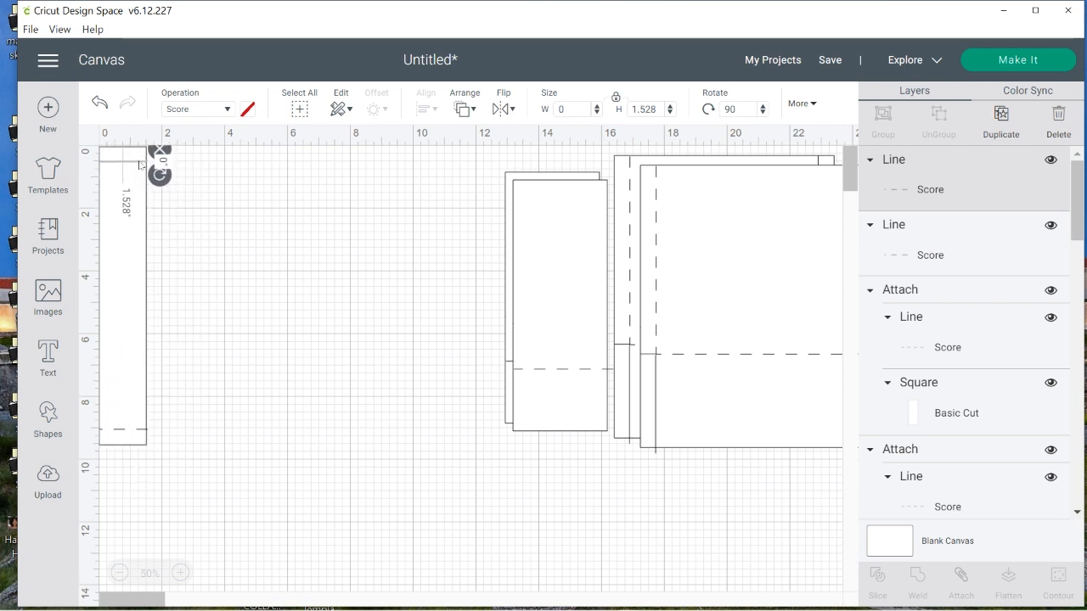
left_click(285, 307)
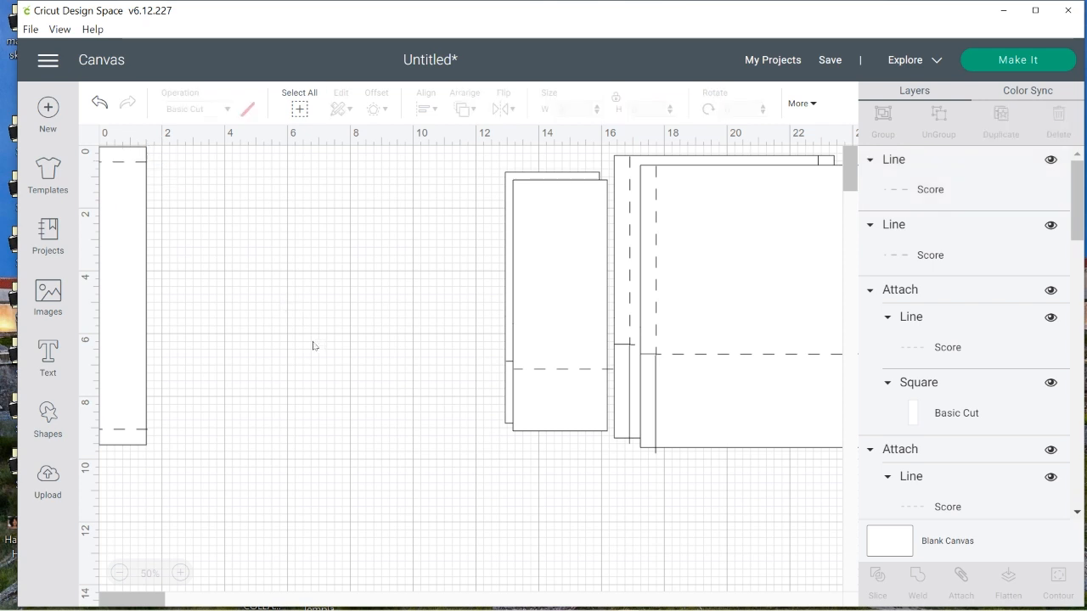
Attach both score lines to the 1.5 by 9.5 inch strip and move the attached strip into the open canvas area
left_click_drag(179, 153, 118, 479)
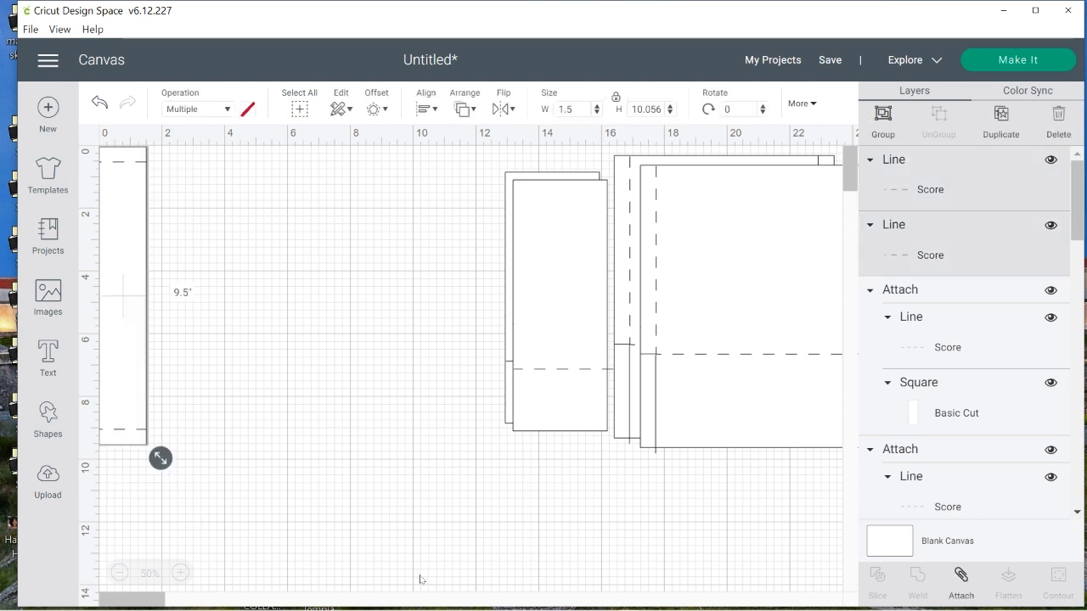
left_click(962, 579)
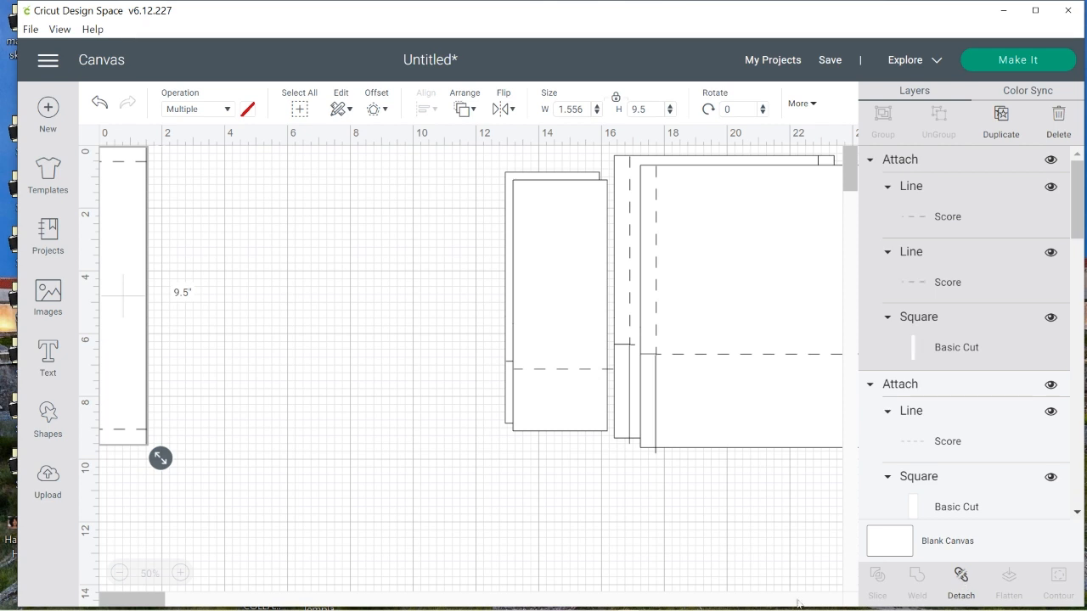
left_click_drag(127, 289, 327, 333)
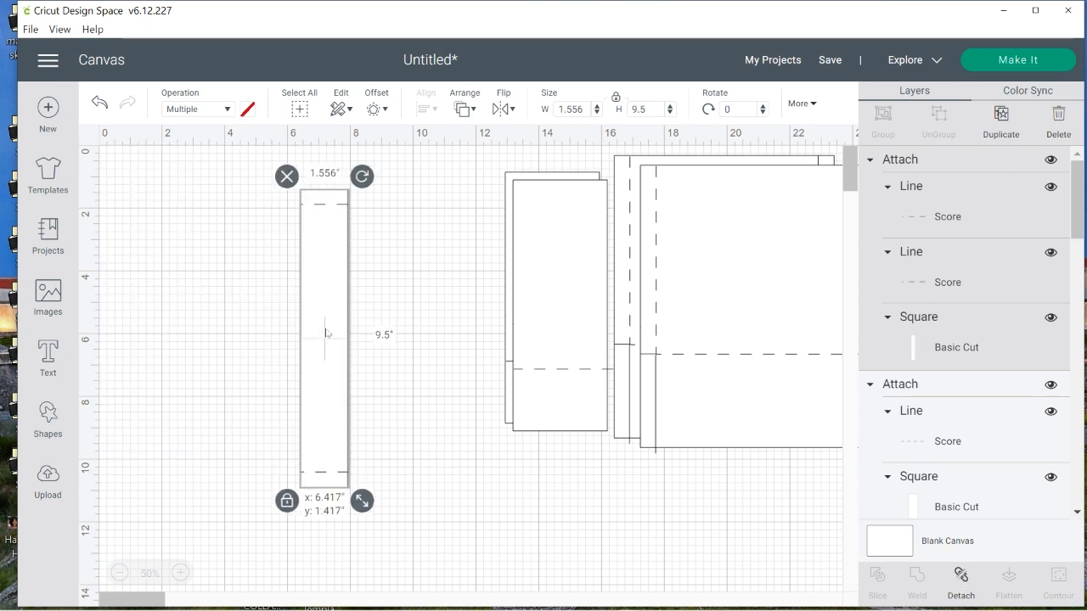
Duplicate the attached strip and move both strips next to the 3 by 8 inch pieces
right_click(313, 269)
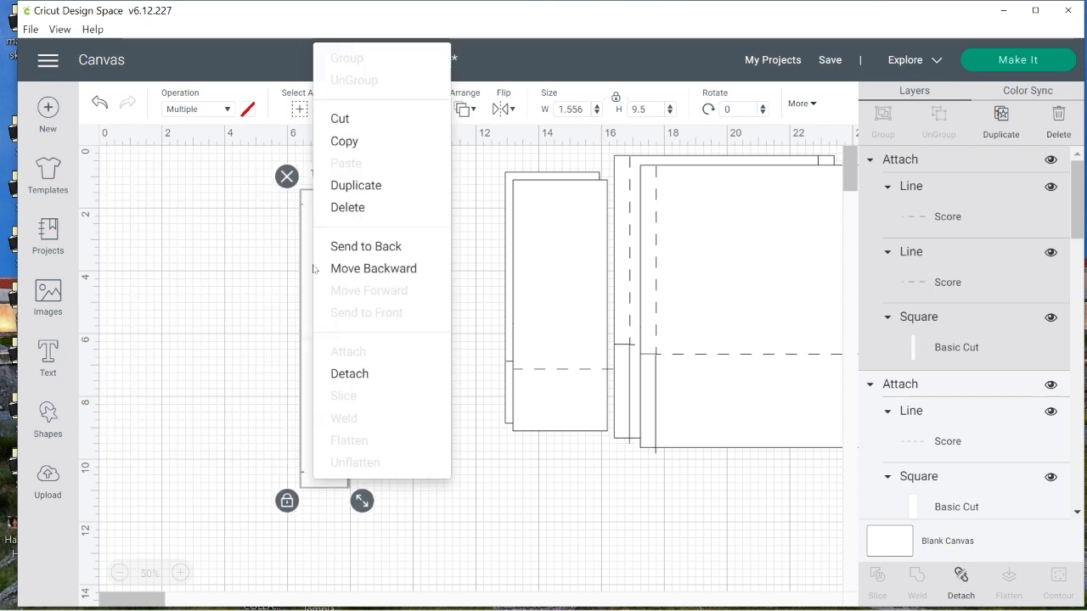
left_click(374, 197)
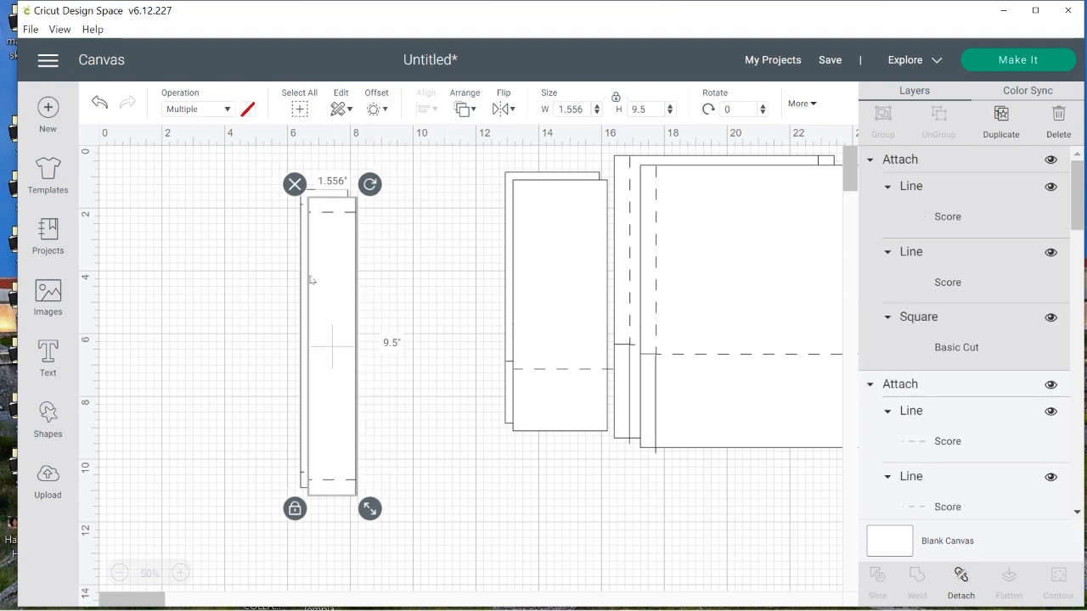
left_click_drag(222, 189, 391, 404)
left_click_drag(330, 356, 465, 322)
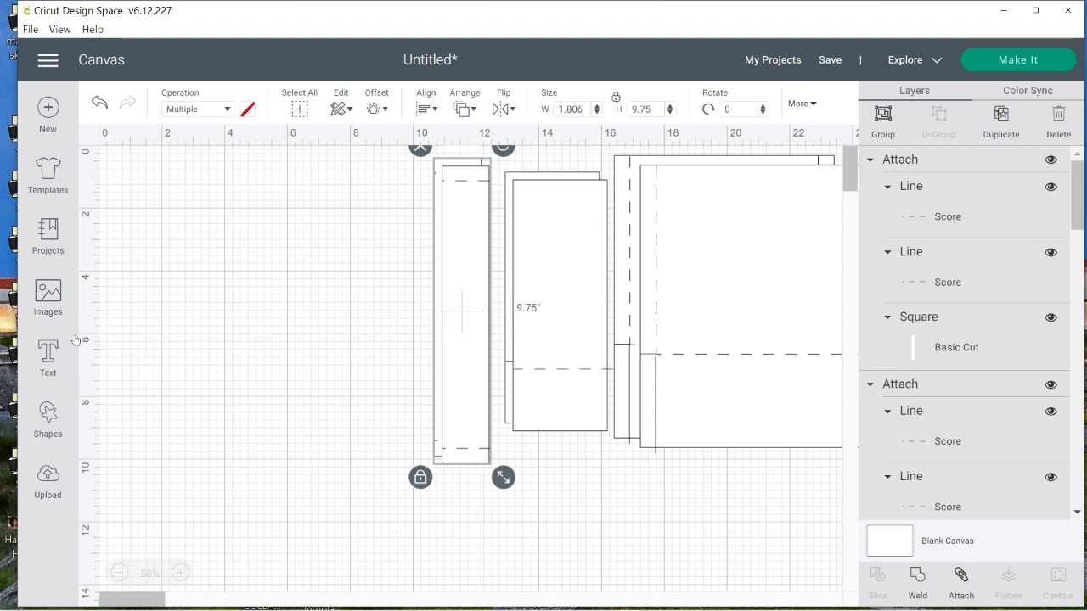
Insert a square, colour it white, and move it to the empty canvas area near the ruler origin
left_click(52, 416)
left_click(126, 260)
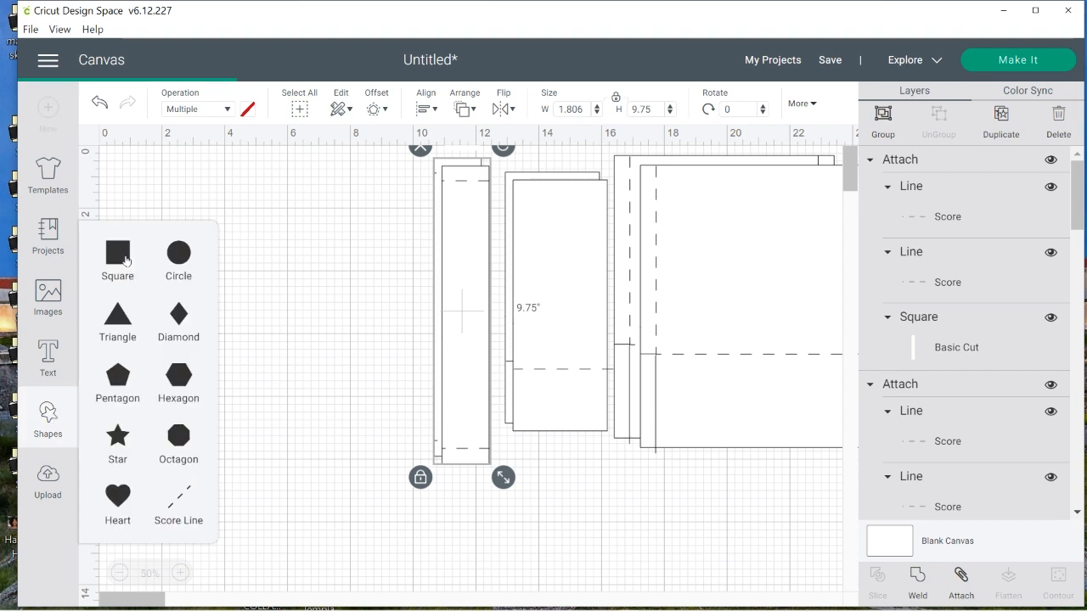
left_click_drag(228, 259, 317, 367)
left_click(249, 110)
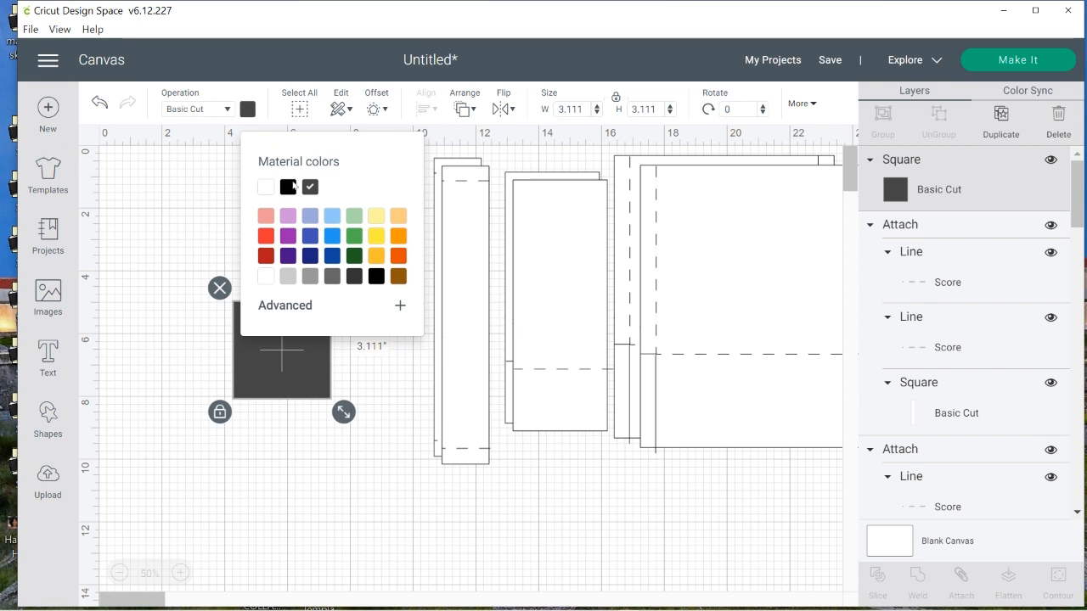
left_click(266, 189)
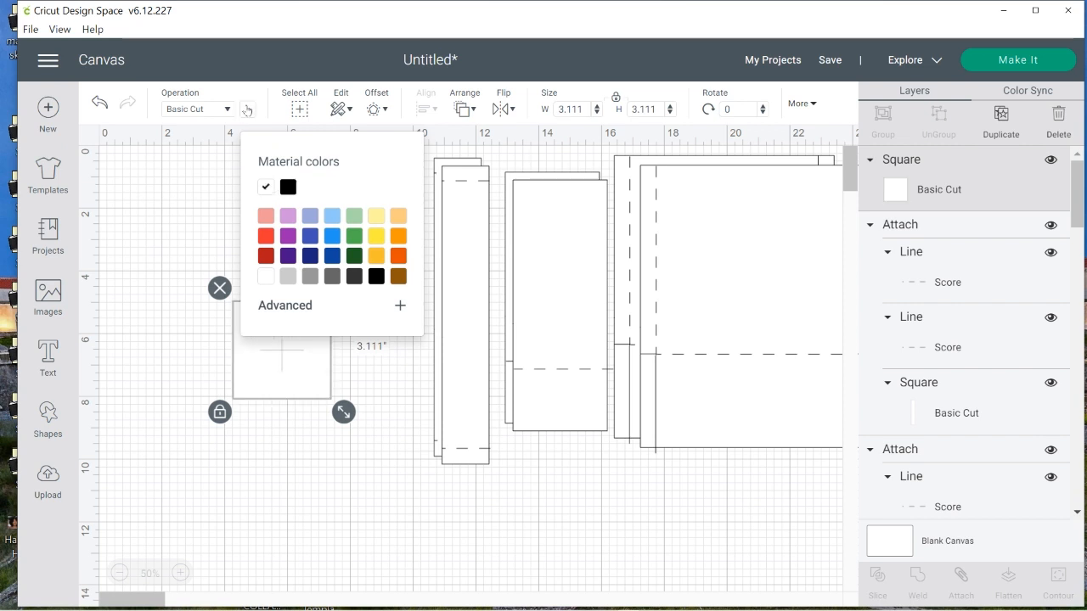
left_click(272, 517)
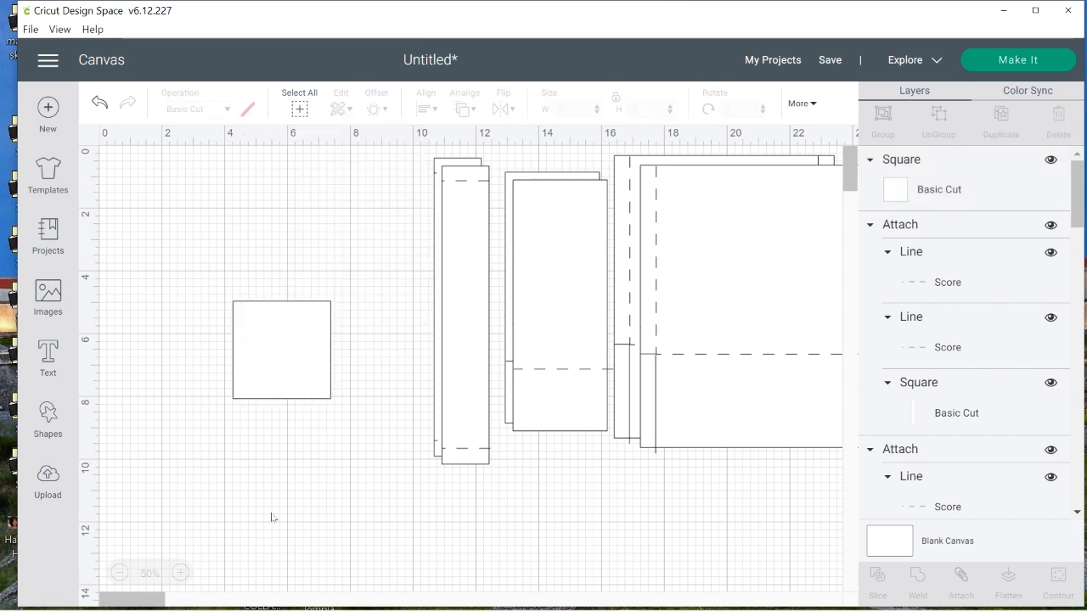
left_click(289, 362)
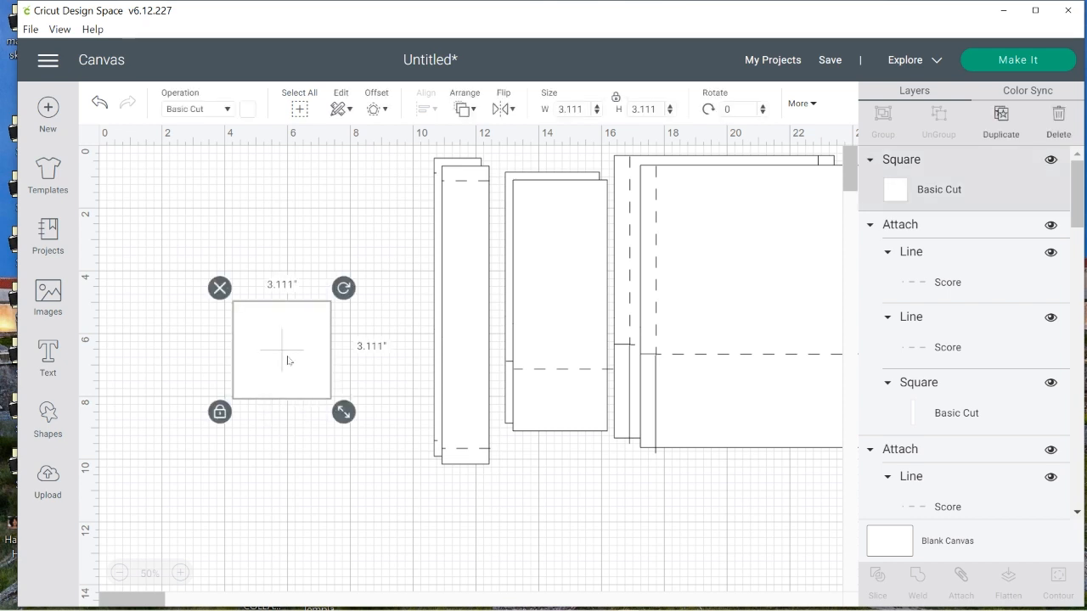
left_click_drag(289, 362, 182, 219)
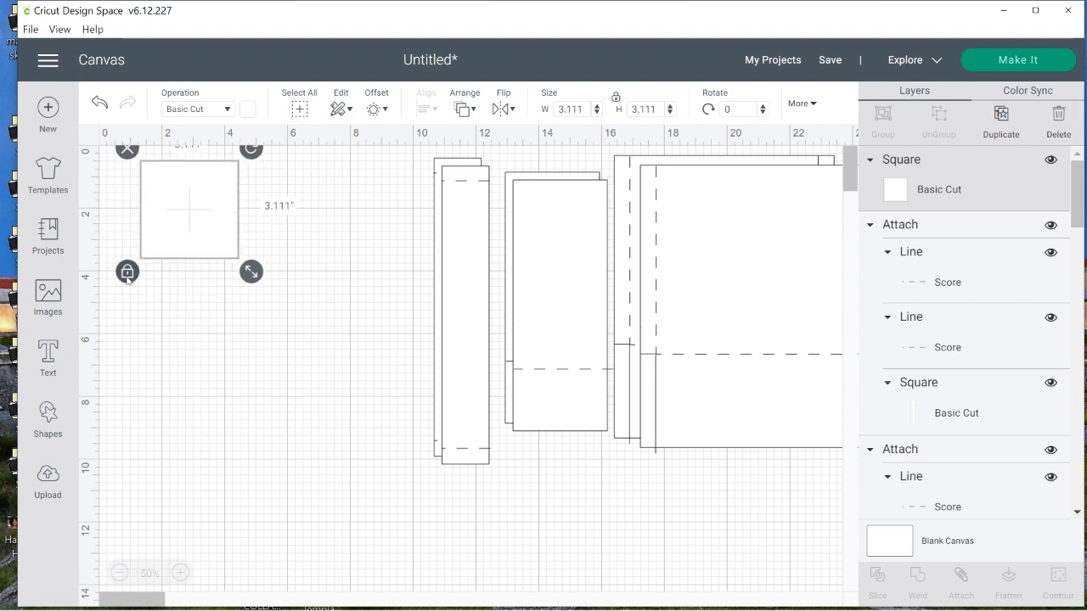
Unlock the square's proportions, resize it to 6 by 8 inches, and reposition it in the open canvas beside the narrow strips
left_click(128, 272)
left_click(571, 109)
type("6")
key("Tab")
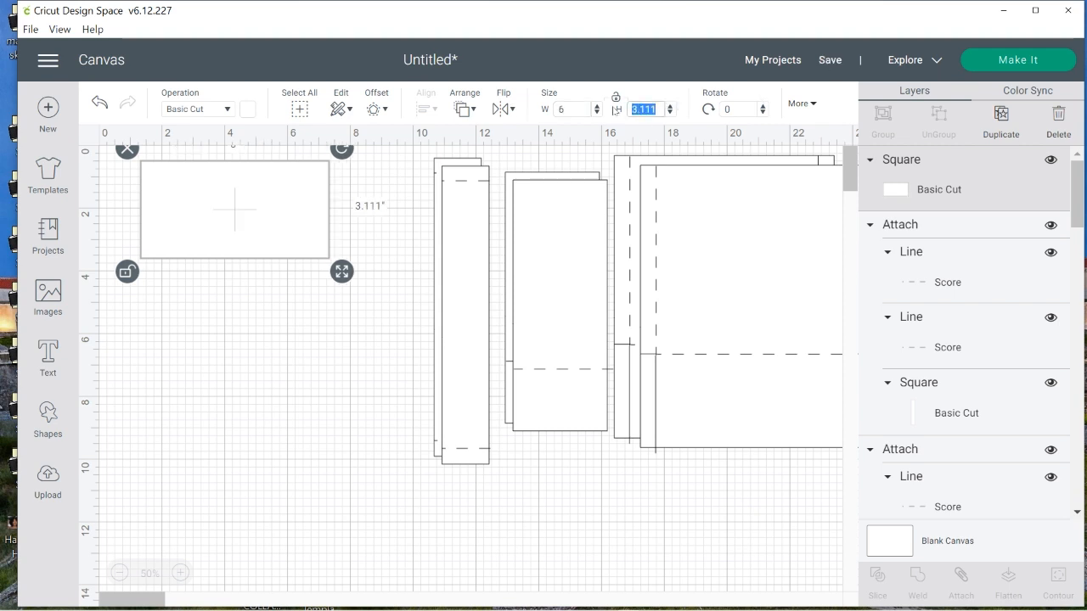
type("8")
key("Return")
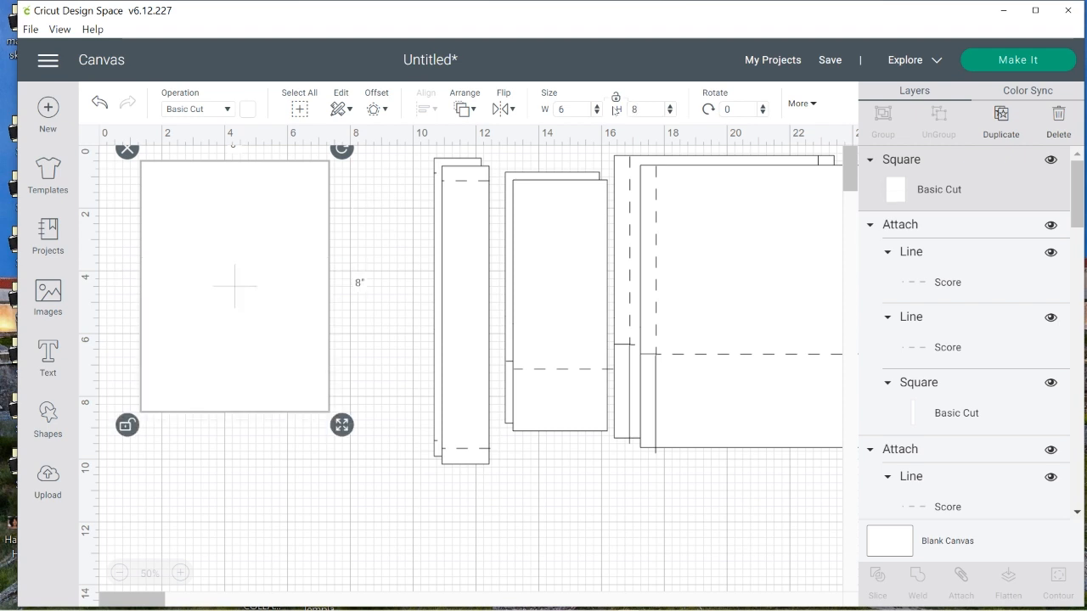
left_click(163, 493)
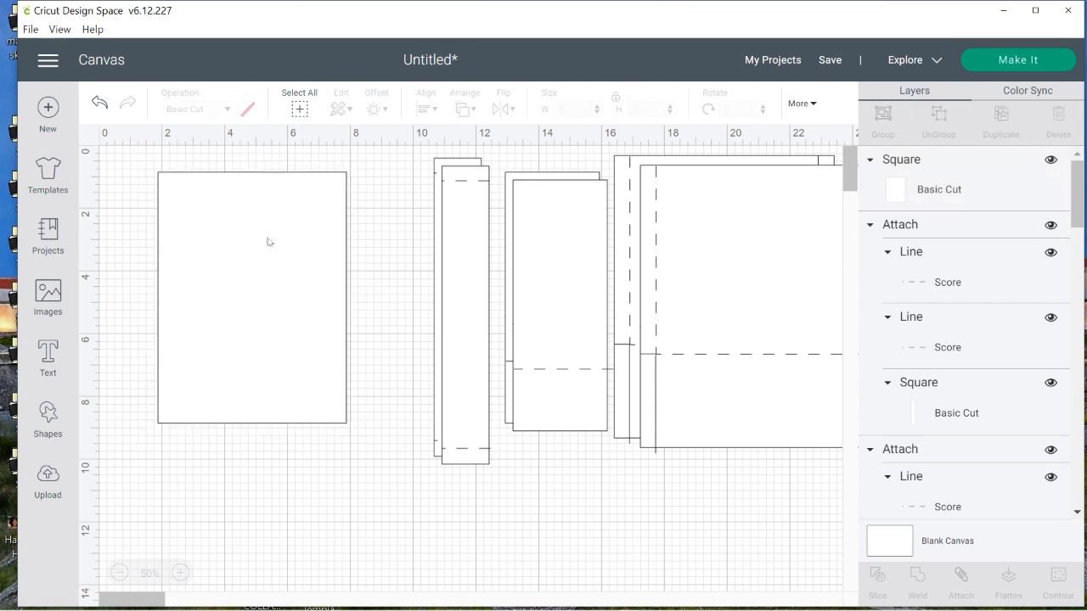
left_click_drag(265, 274, 241, 318)
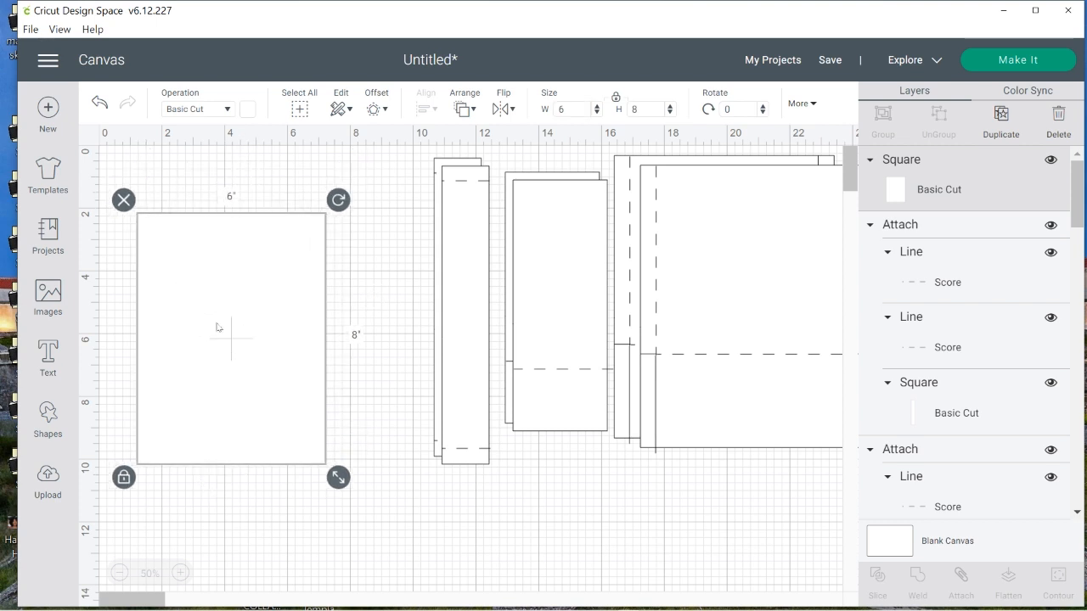
Duplicate the 6 by 8 inch rectangle, offset the copy, and set its width to 5 inches with proportions unlocked
right_click(218, 327)
left_click(280, 246)
left_click_drag(284, 347, 341, 400)
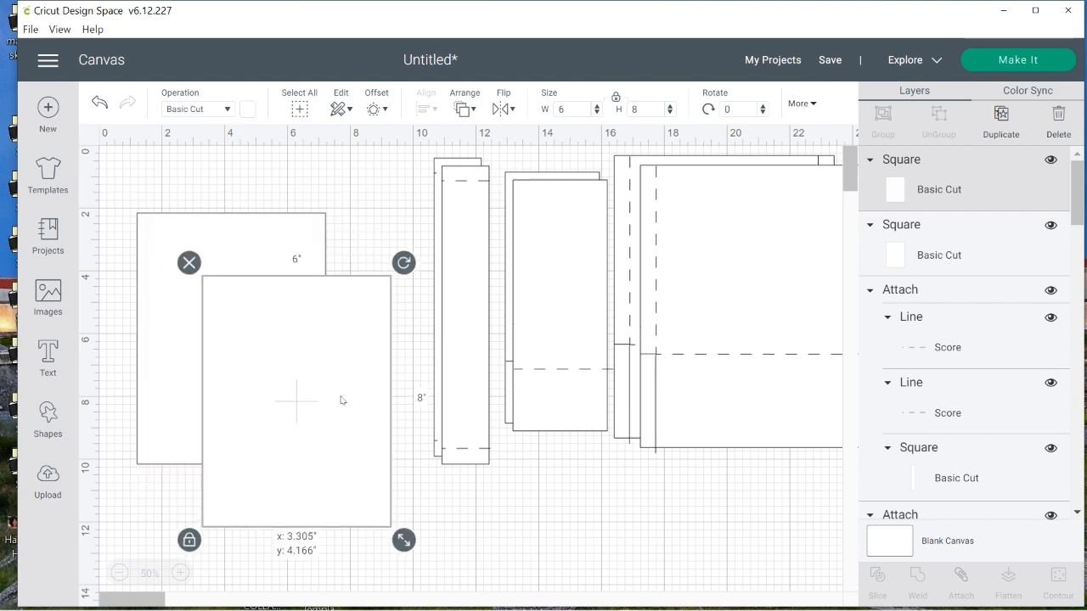
left_click(189, 540)
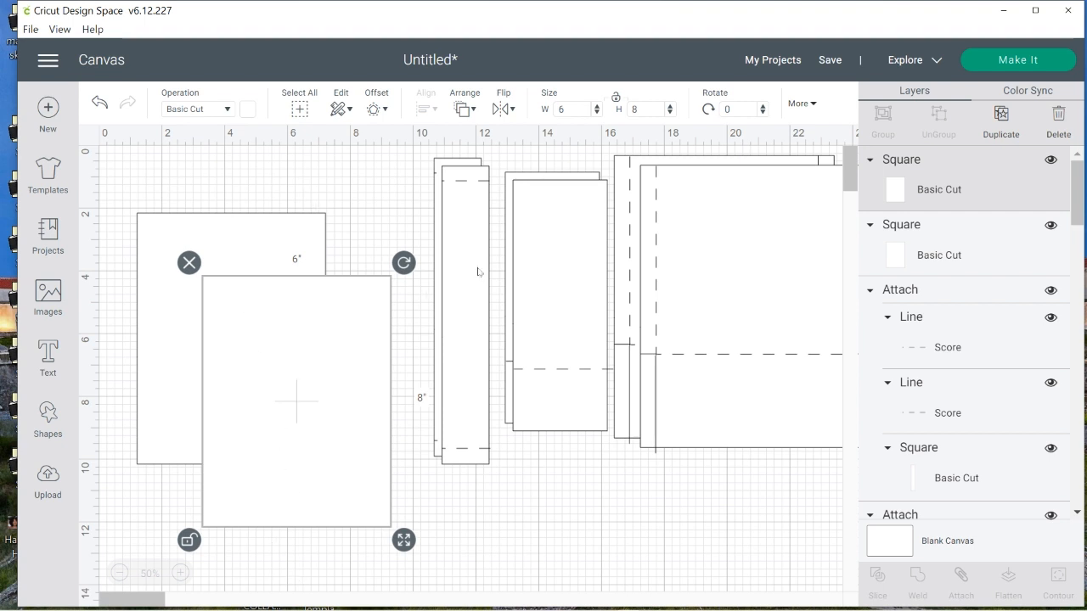
left_click(552, 109)
type("5")
key("Return")
left_click(336, 378)
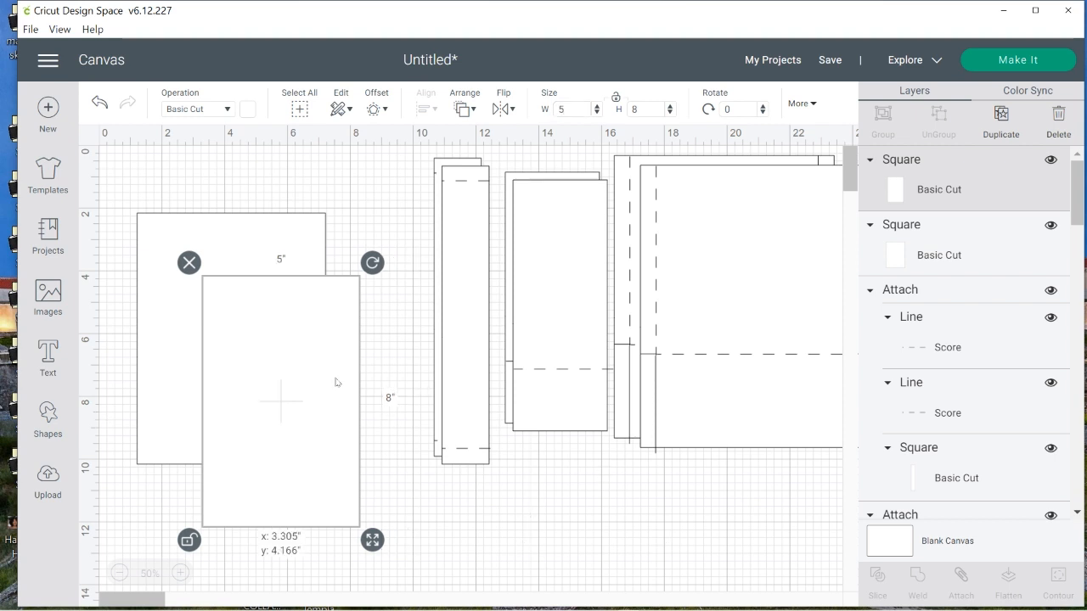
Place the 5 by 8 inch rectangle over the 6 by 8 inch one and align both by their centers
left_click_drag(285, 444, 235, 383)
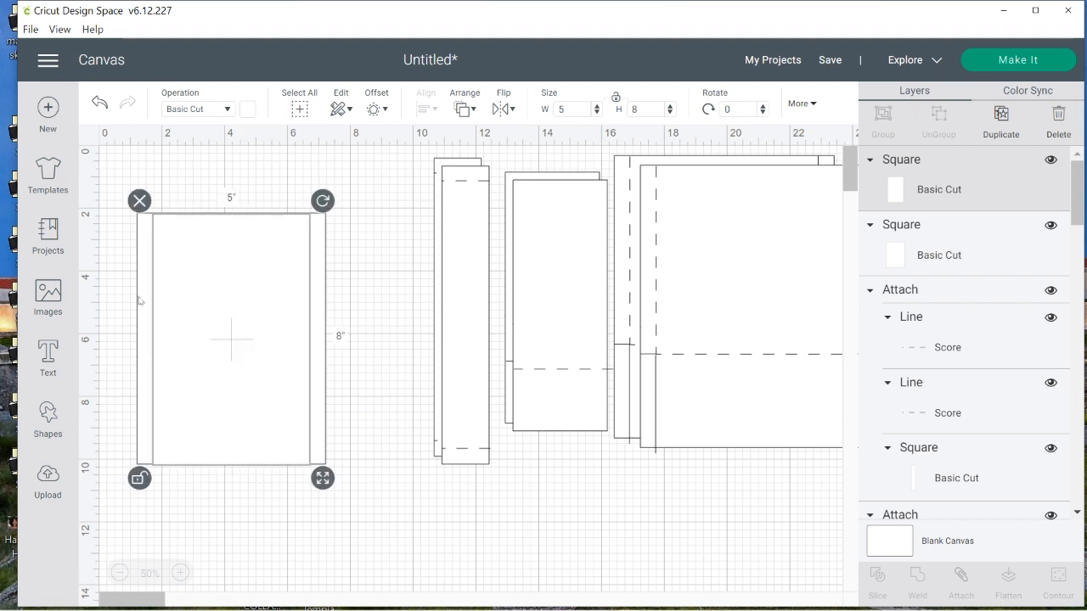
left_click(427, 109)
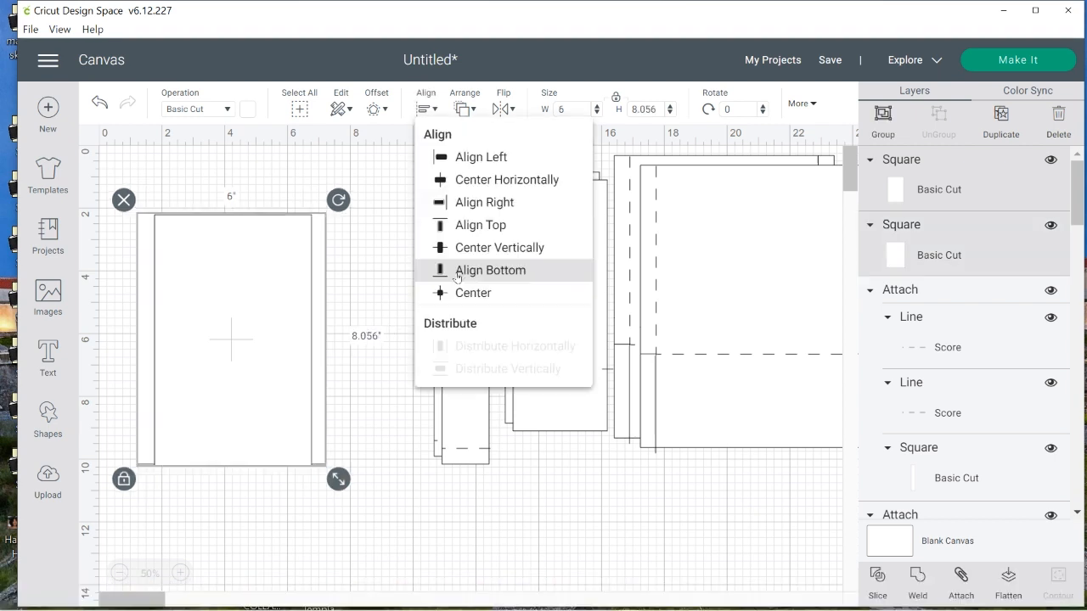
left_click(463, 294)
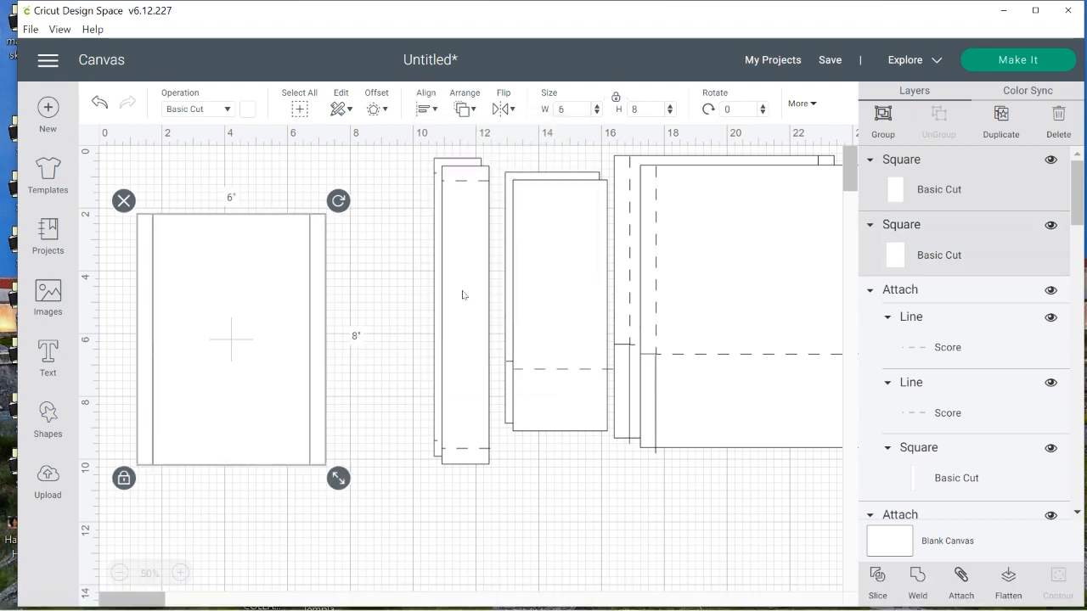
left_click(265, 542)
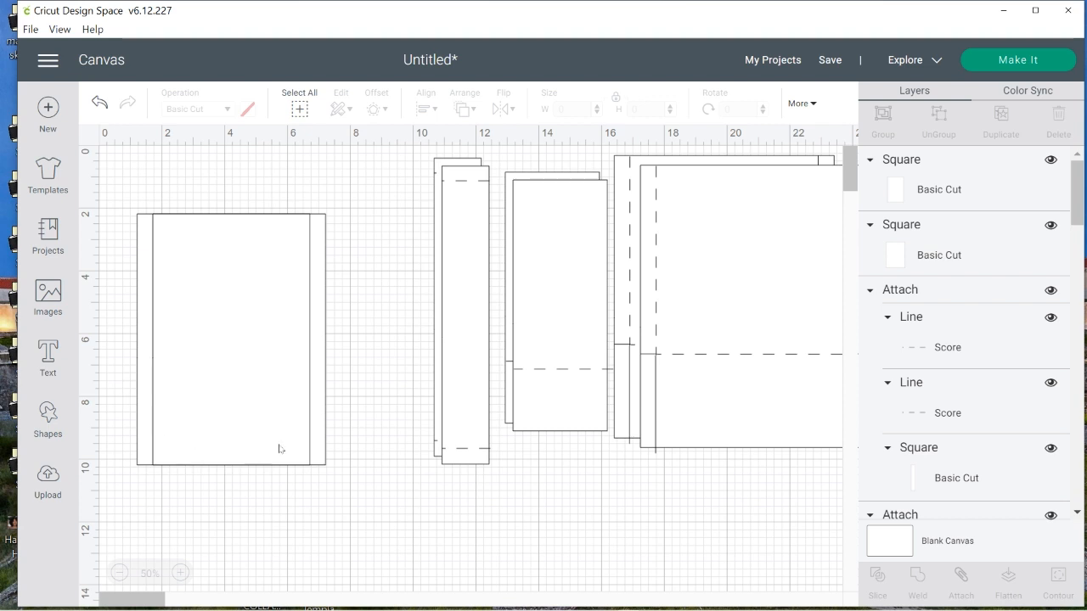
Add a single circle, enlarge it to about 6 inches across, and fit it over the lower part of the two rectangles
left_click(48, 414)
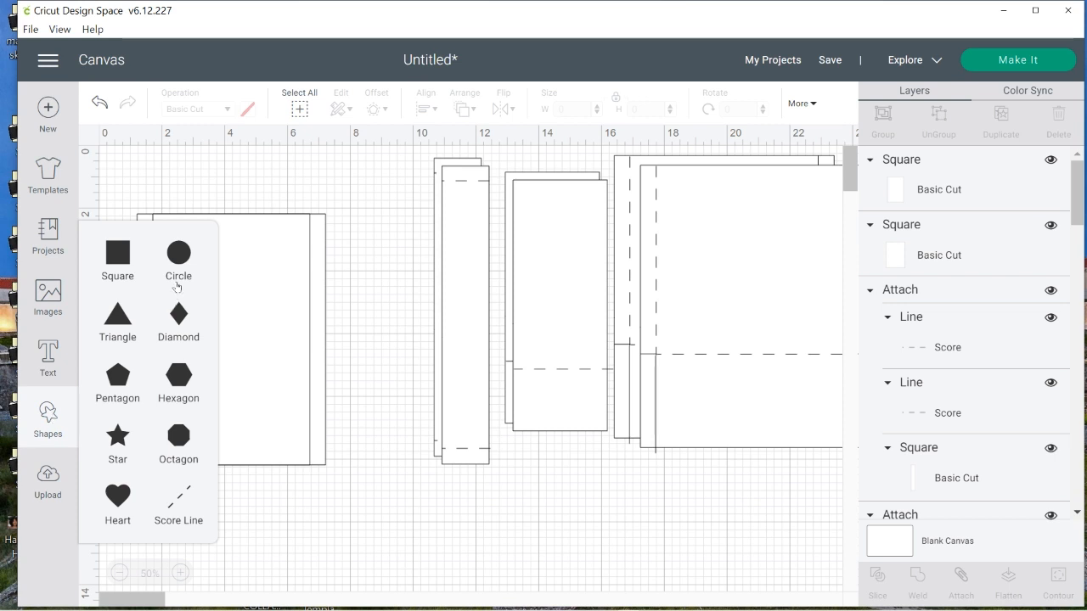
left_click(181, 253)
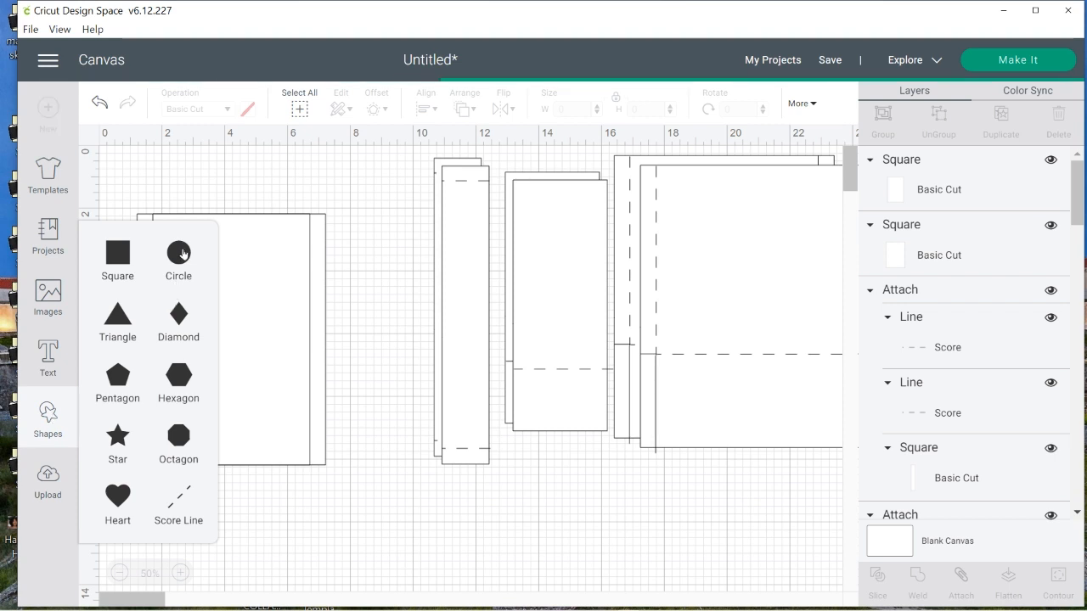
left_click(179, 253)
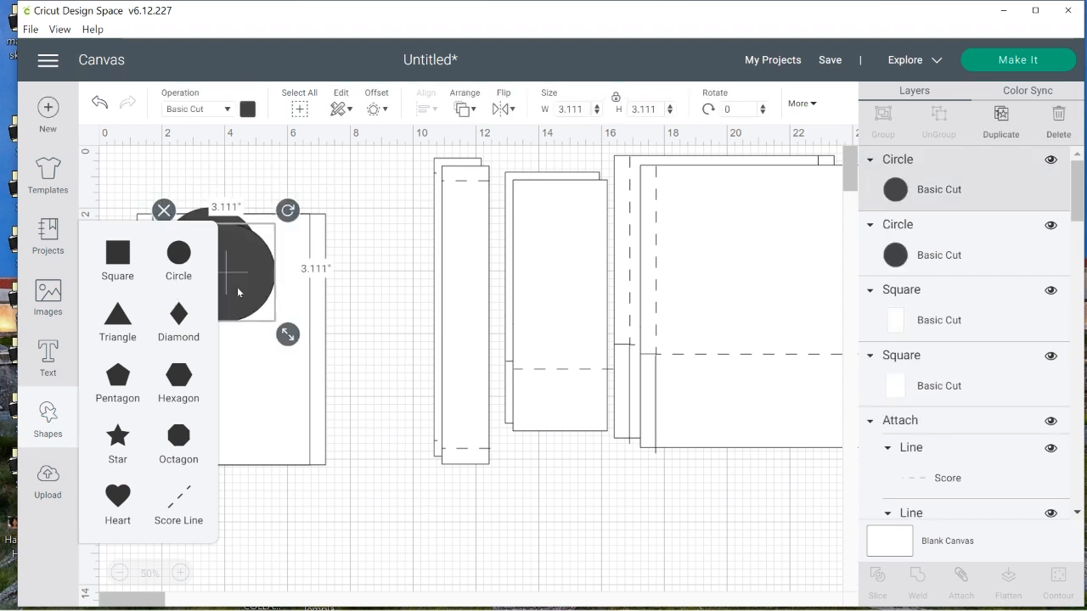
left_click_drag(228, 278, 341, 495)
left_click(277, 426)
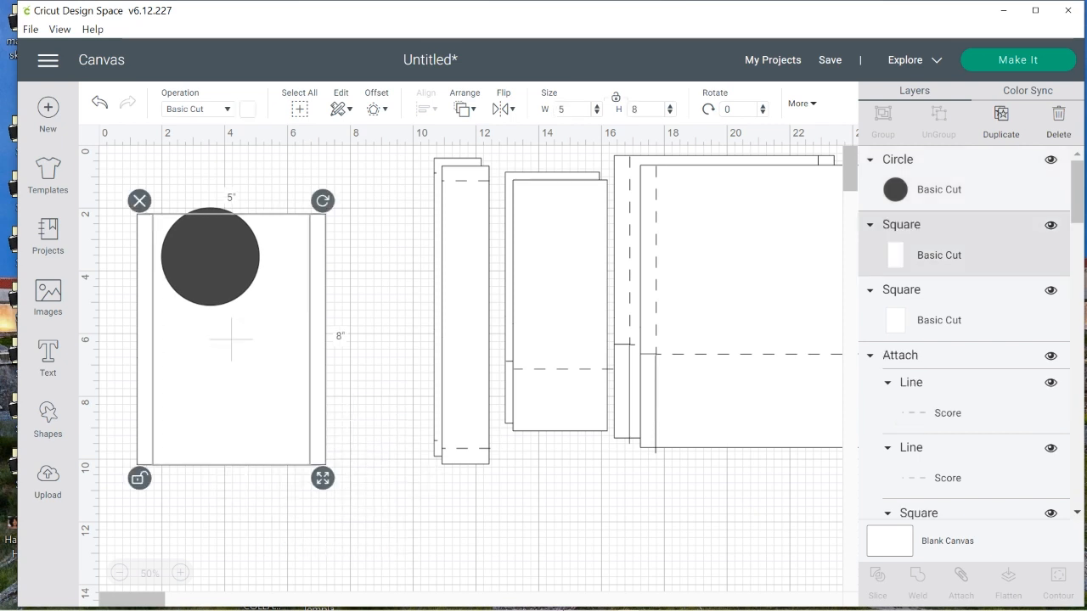
left_click_drag(235, 280, 202, 436)
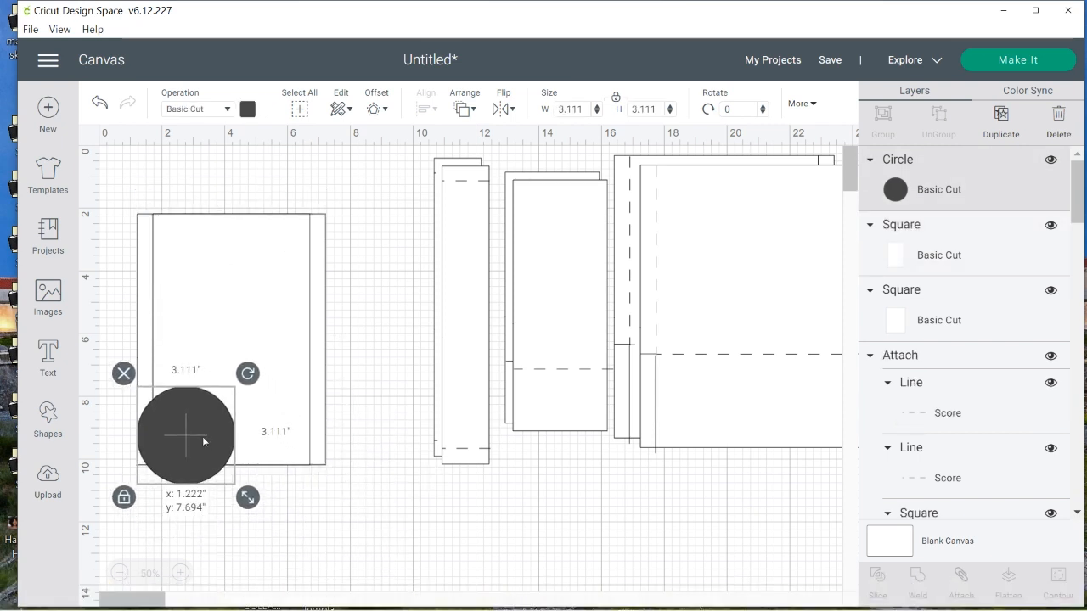
left_click_drag(248, 499, 284, 535)
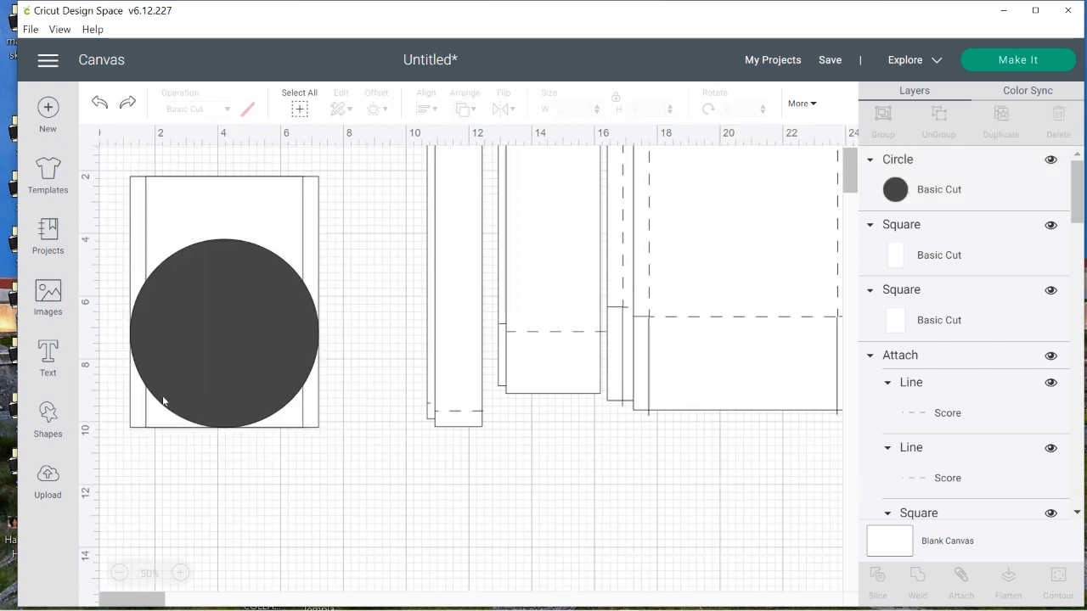
Clear space around the circle and rectangles by moving the narrow strips and 3 by 8 inch pieces onto the large templates
left_click(159, 293)
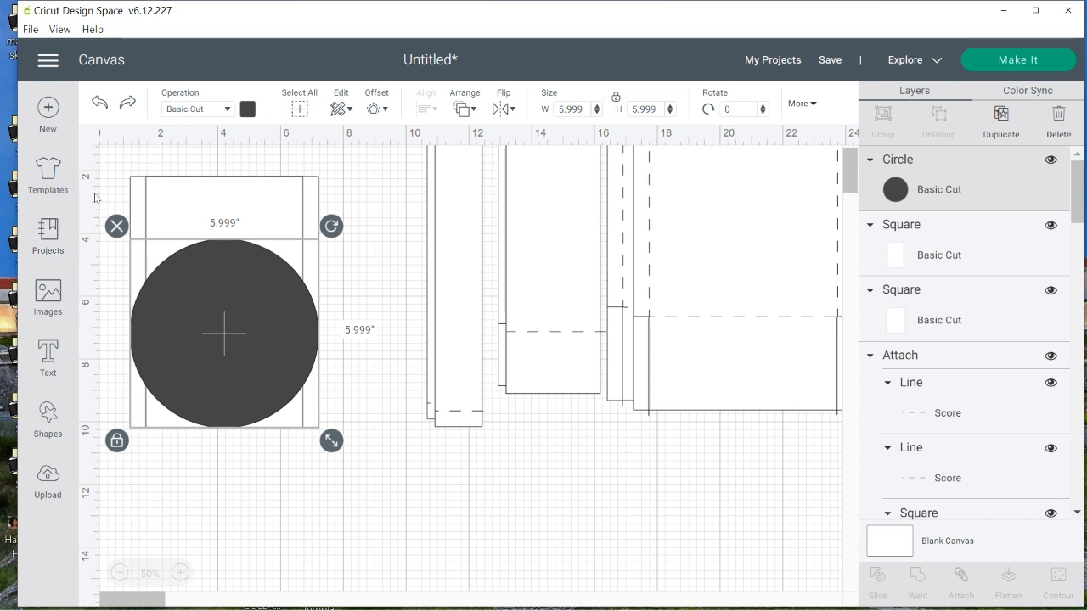
left_click_drag(109, 149, 208, 342)
left_click_drag(206, 287, 253, 409)
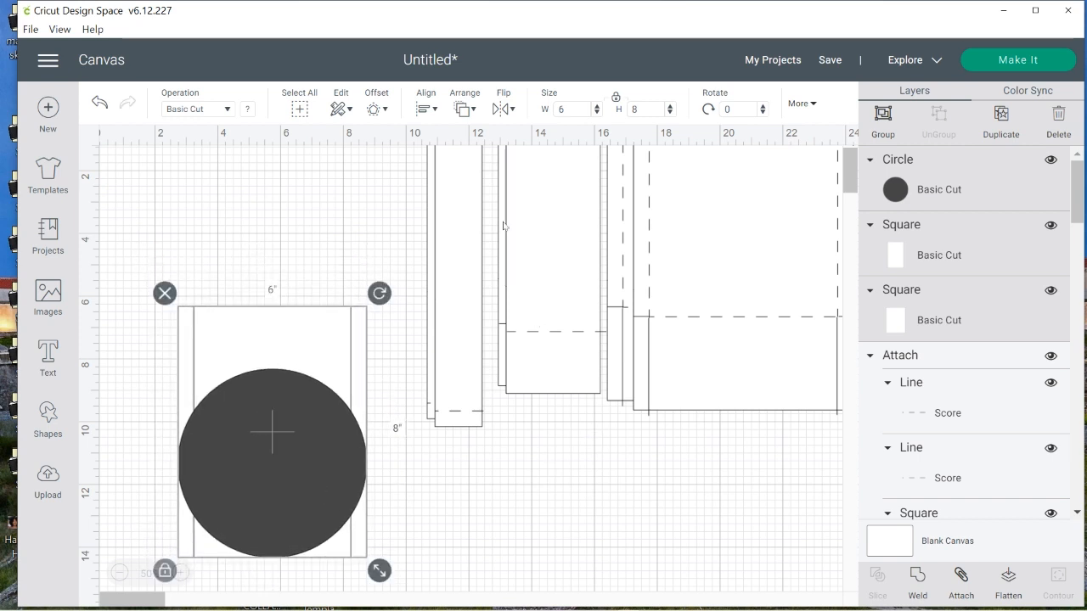
left_click_drag(400, 189, 486, 429)
left_click_drag(442, 236, 776, 360)
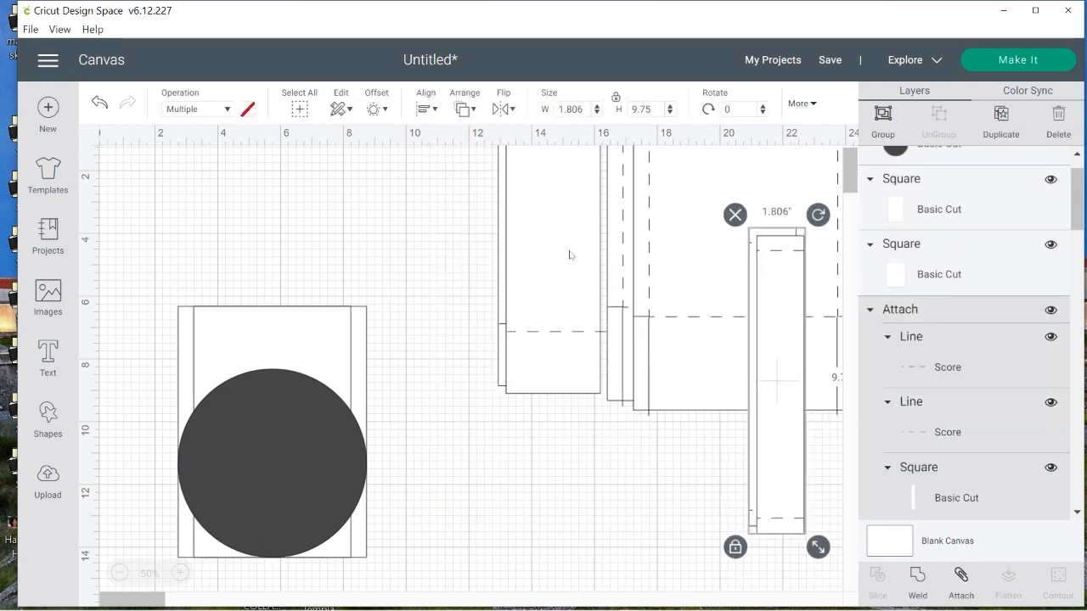
left_click(487, 222)
left_click(526, 252)
left_click_drag(505, 232, 652, 266)
mouse_move(127, 228)
left_mouse_down()
mouse_move(390, 436)
mouse_move(406, 559)
left_mouse_up()
mouse_move(258, 486)
left_mouse_down()
mouse_move(304, 422)
mouse_move(326, 415)
mouse_move(324, 453)
mouse_move(375, 386)
mouse_move(411, 410)
left_mouse_up()
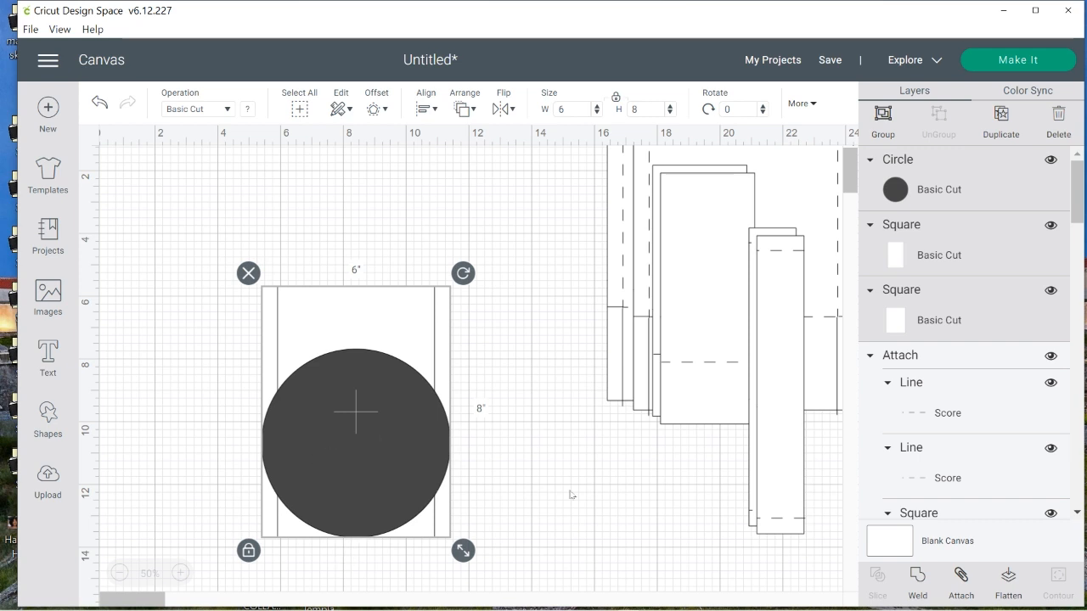
Enlarge the circle to about 10.5 inches across and center it over the rectangles with its lowest point near their lower edge
left_click(521, 499)
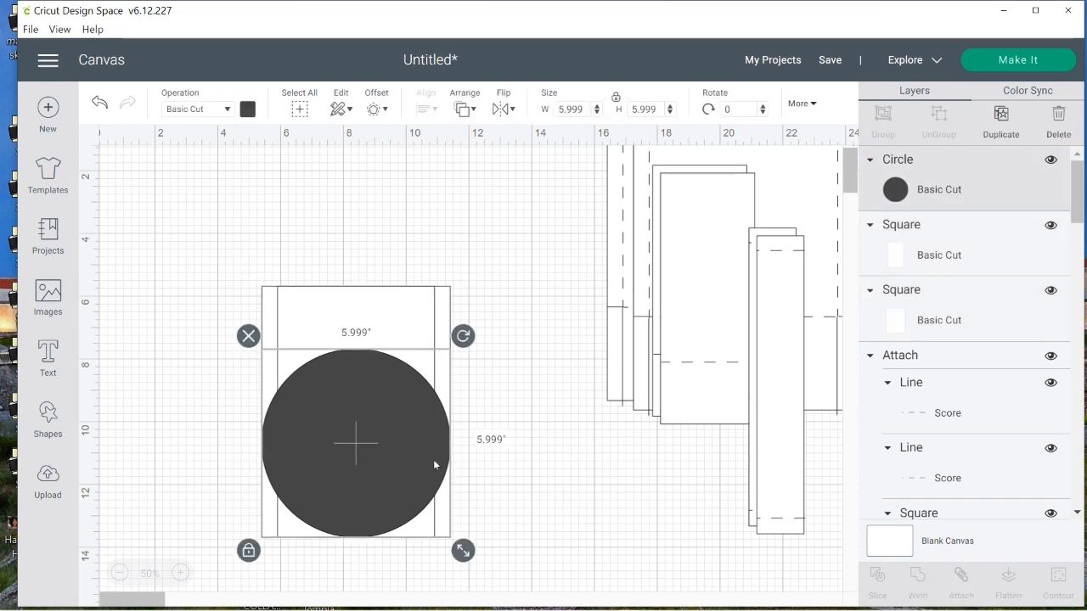
left_click_drag(410, 482, 358, 328)
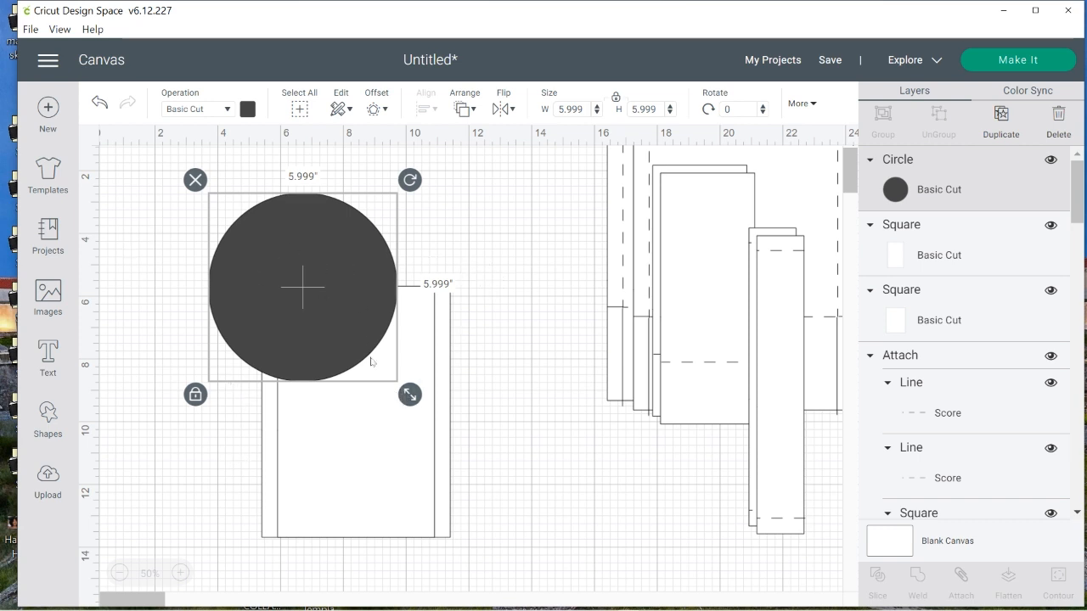
left_click_drag(410, 394, 526, 546)
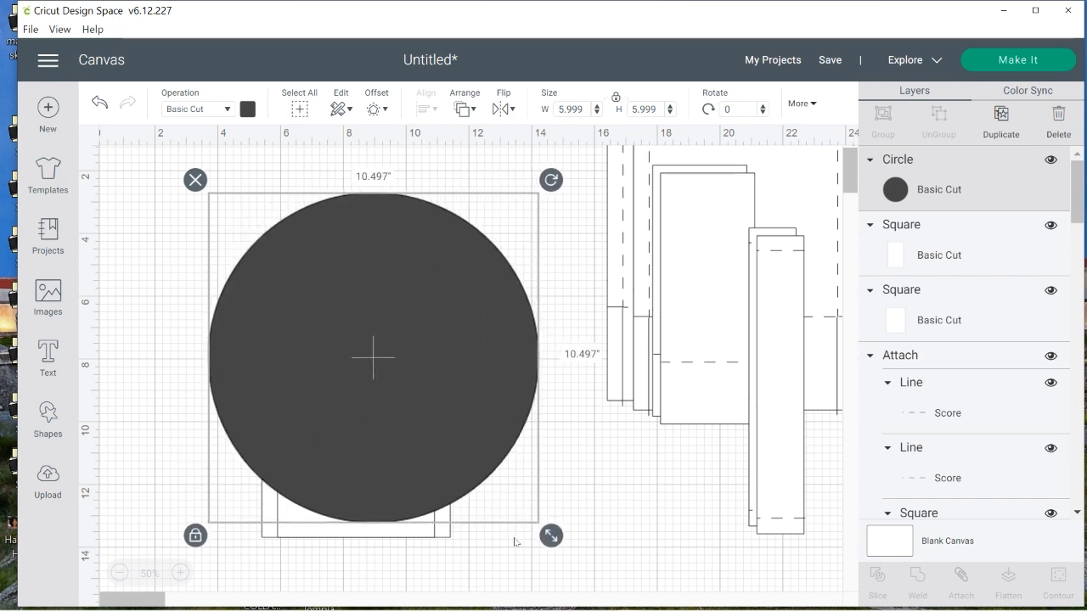
left_click(422, 408)
left_click_drag(422, 409, 405, 418)
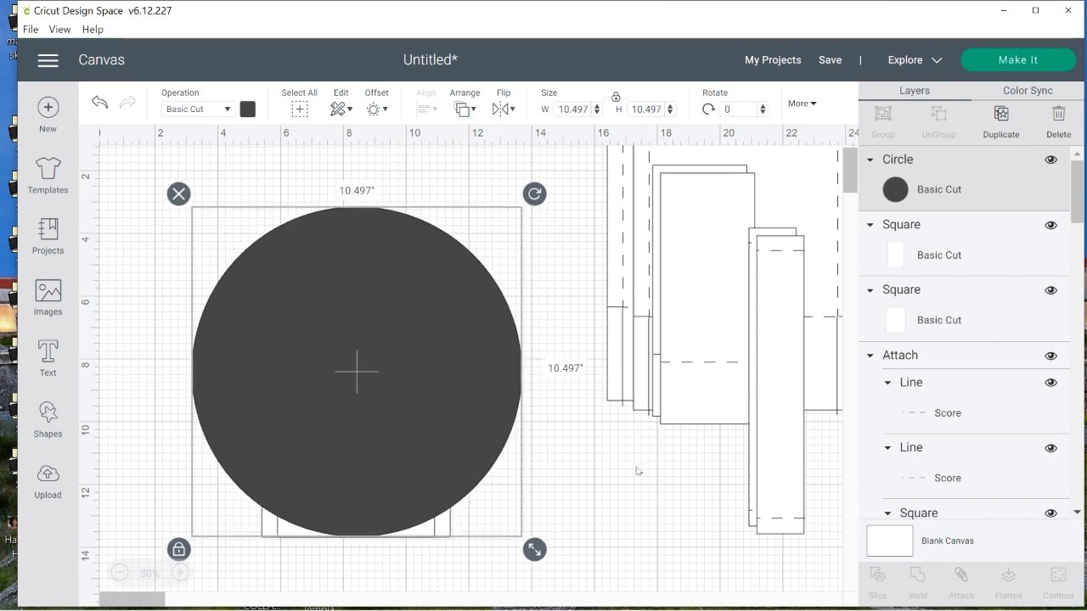
left_click(507, 390)
left_click(701, 546)
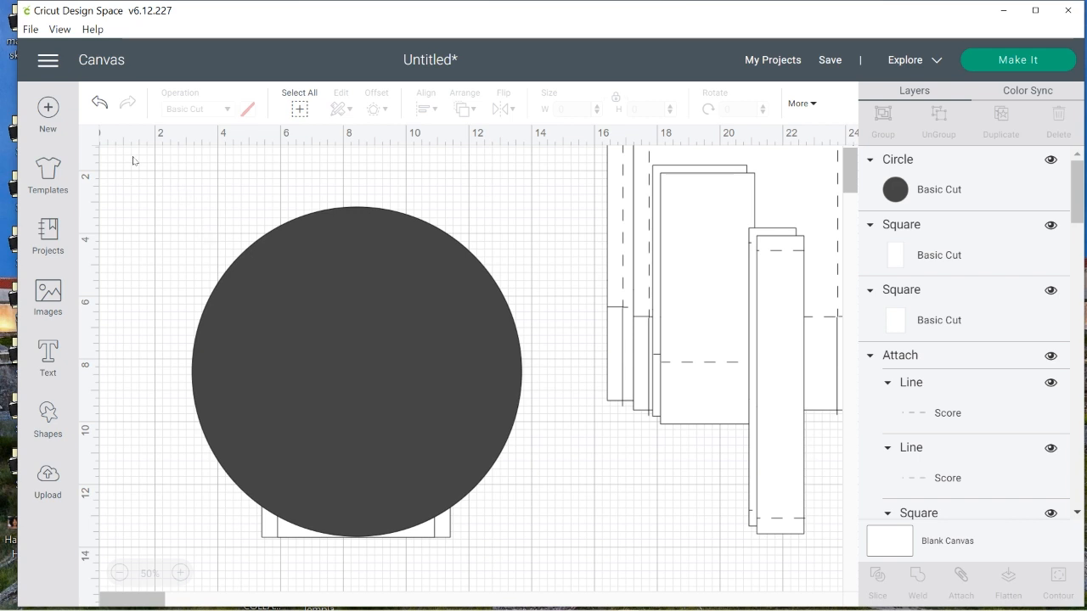
Align the circle and both rectangles along their bottom edges
left_click_drag(132, 157, 539, 563)
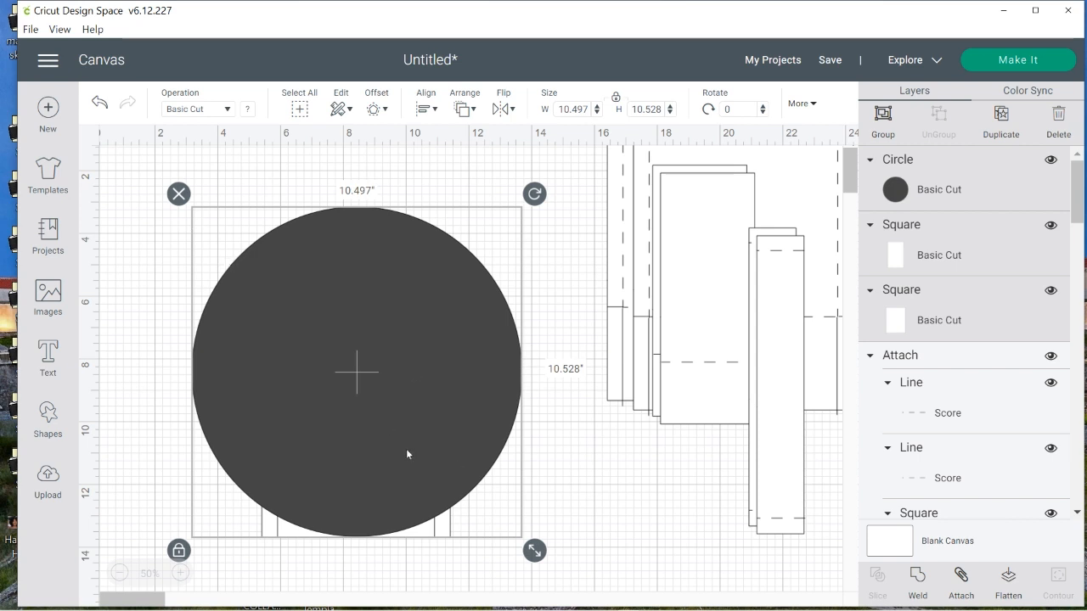
left_click(427, 109)
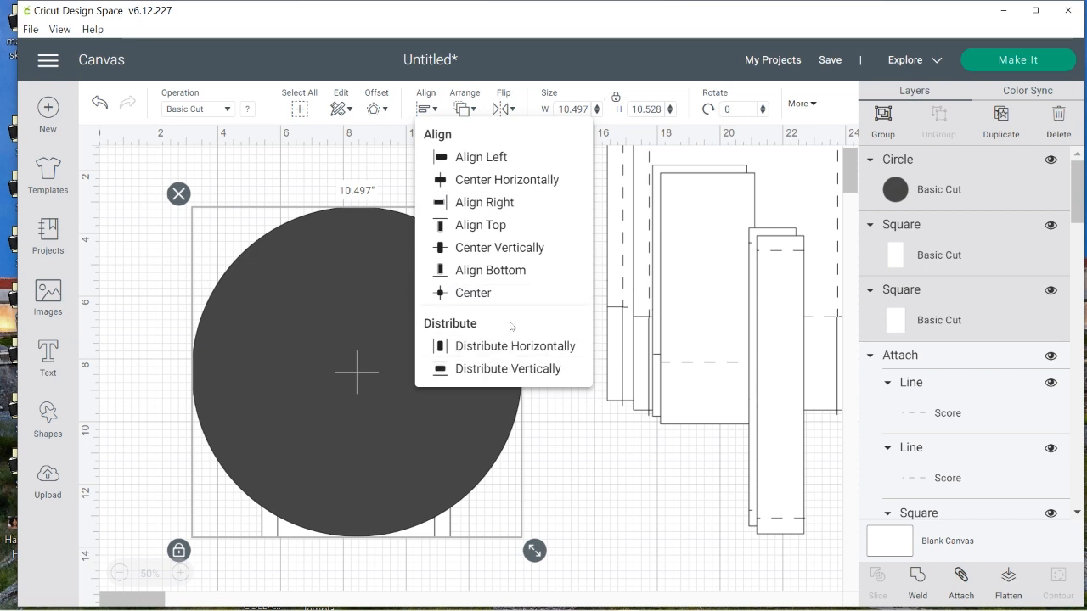
left_click(492, 270)
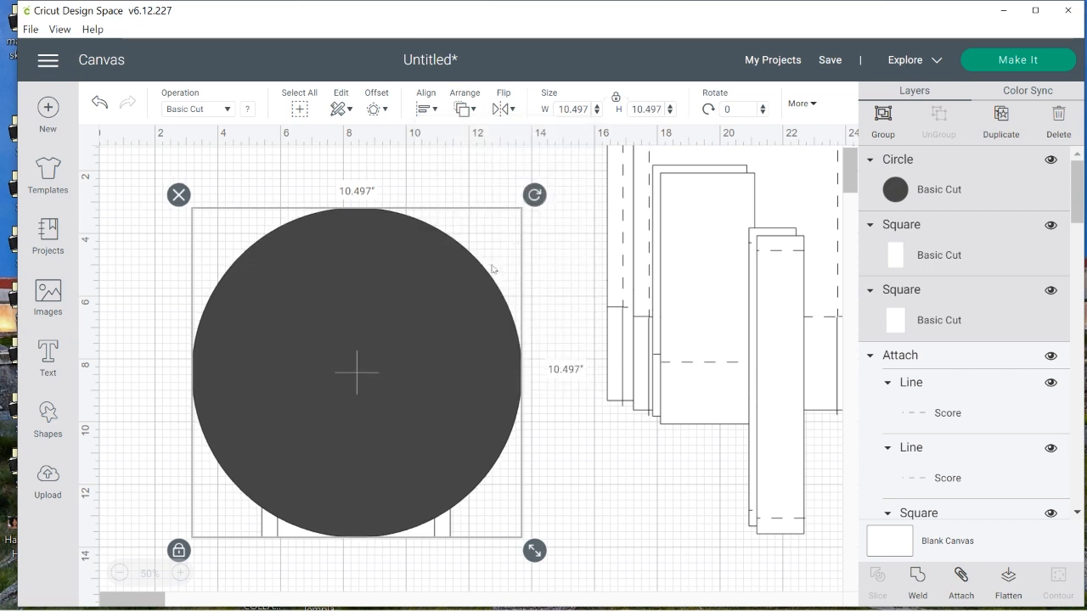
left_click(613, 502)
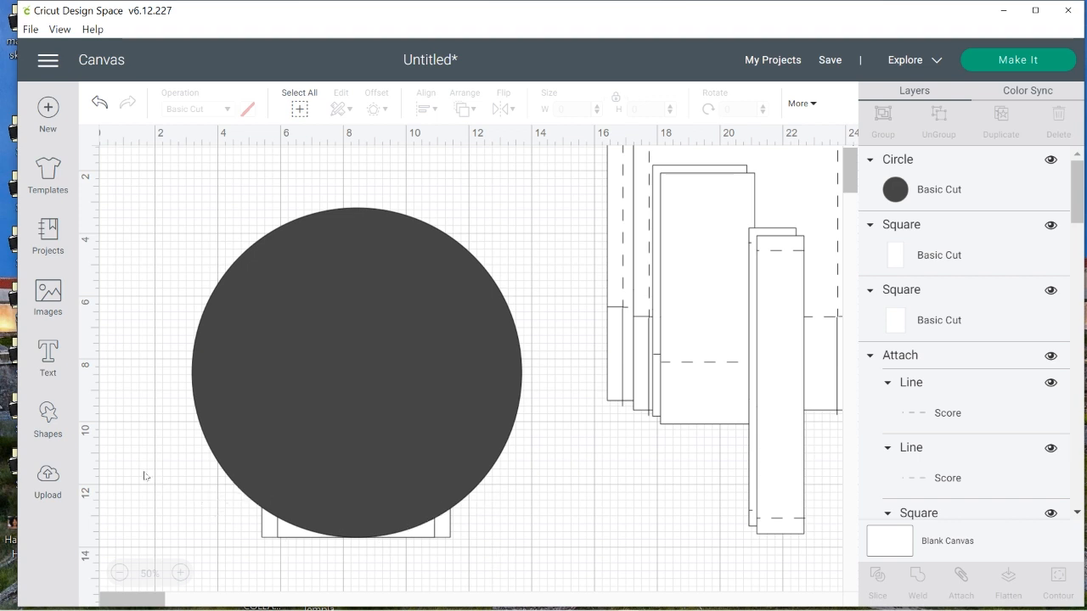
left_click_drag(144, 472, 369, 496)
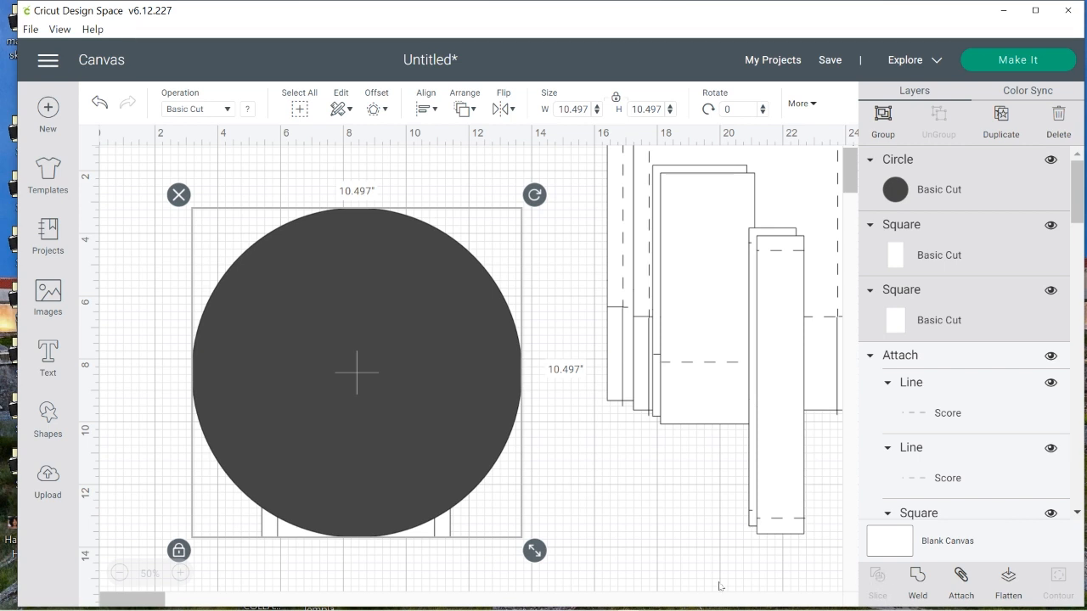
left_click(276, 575)
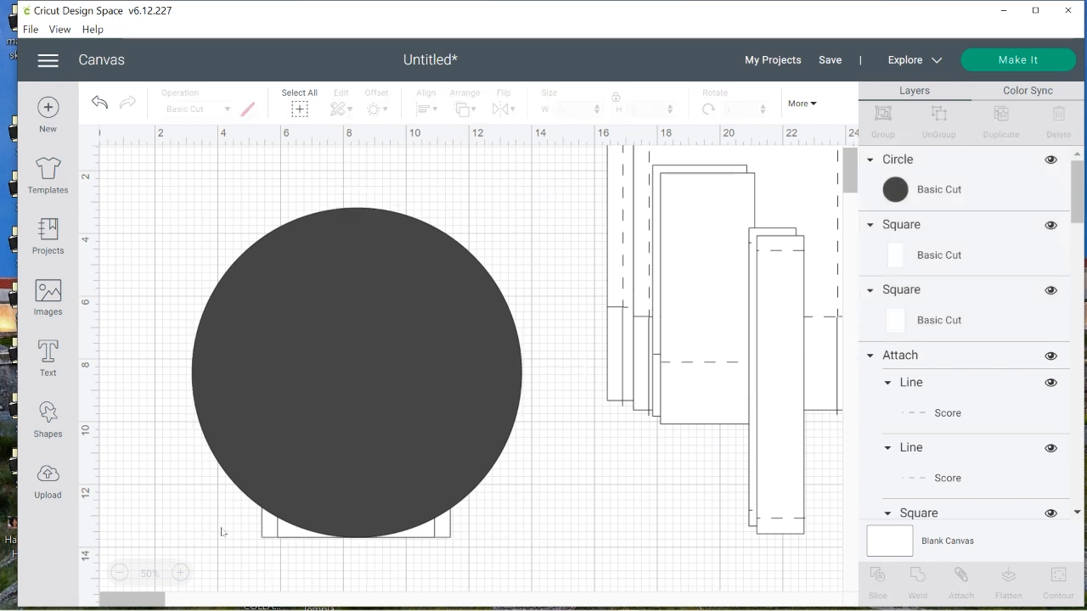
left_click_drag(237, 517, 244, 517)
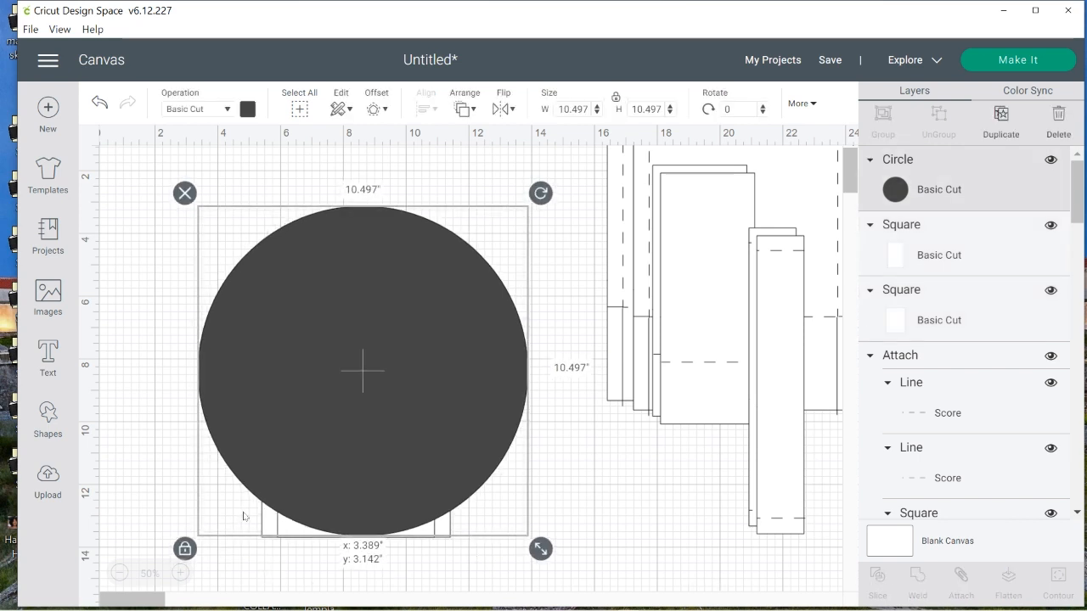
left_click(102, 105)
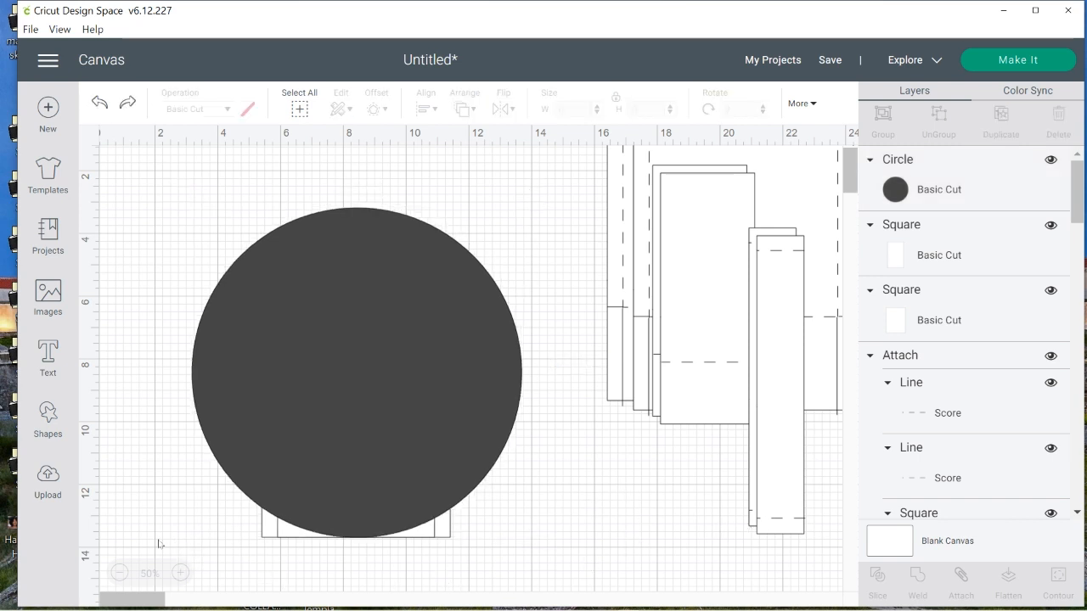
Slice the circle with the 6 by 8 inch rectangle and send the resulting dark curved piece to the back
left_click_drag(158, 540, 266, 495)
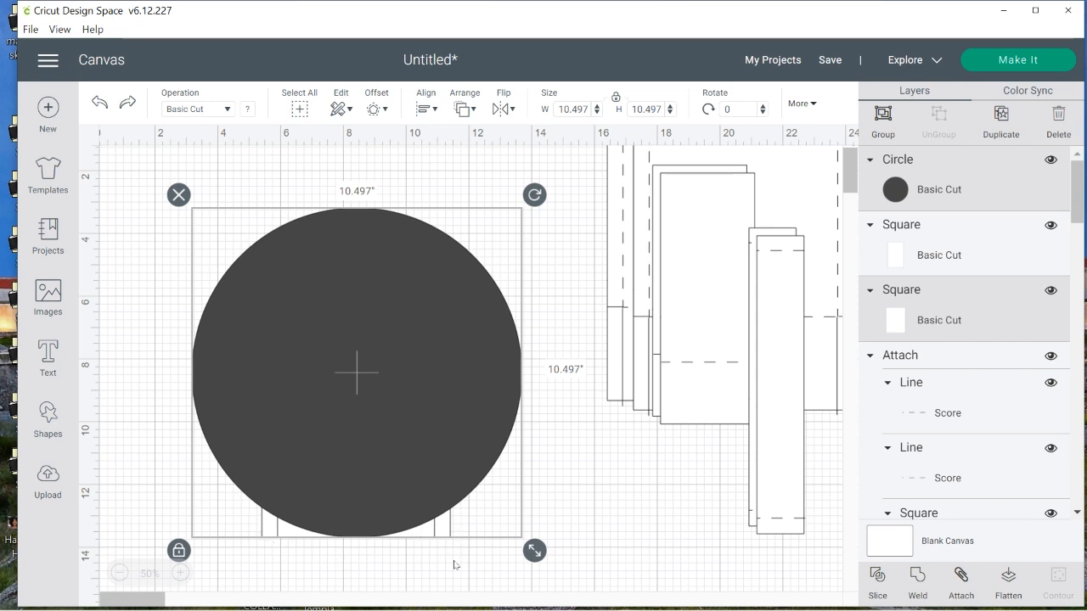
left_click(878, 579)
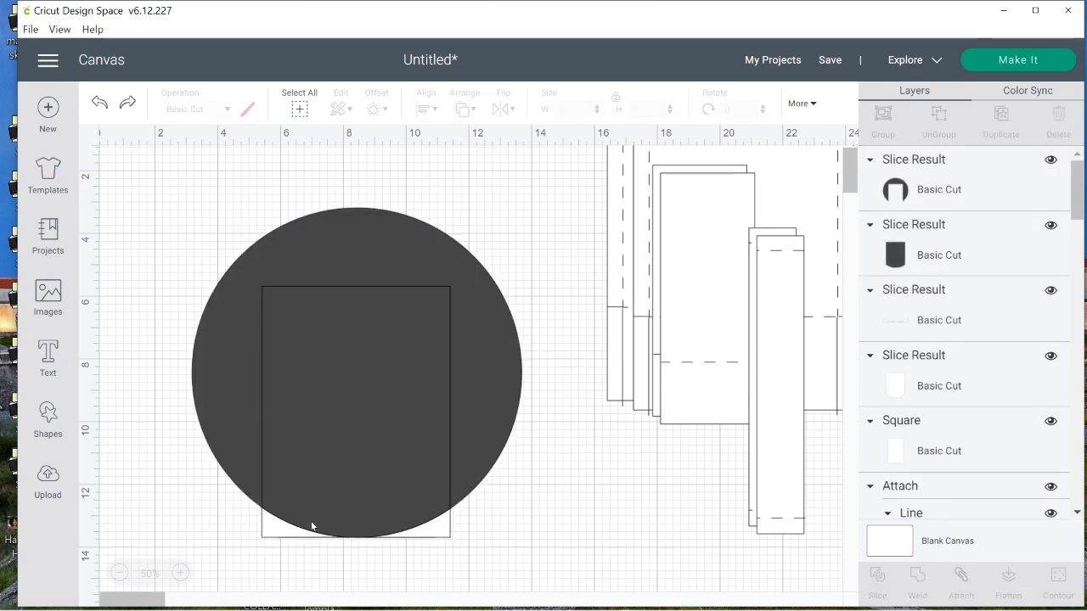
left_click(355, 521)
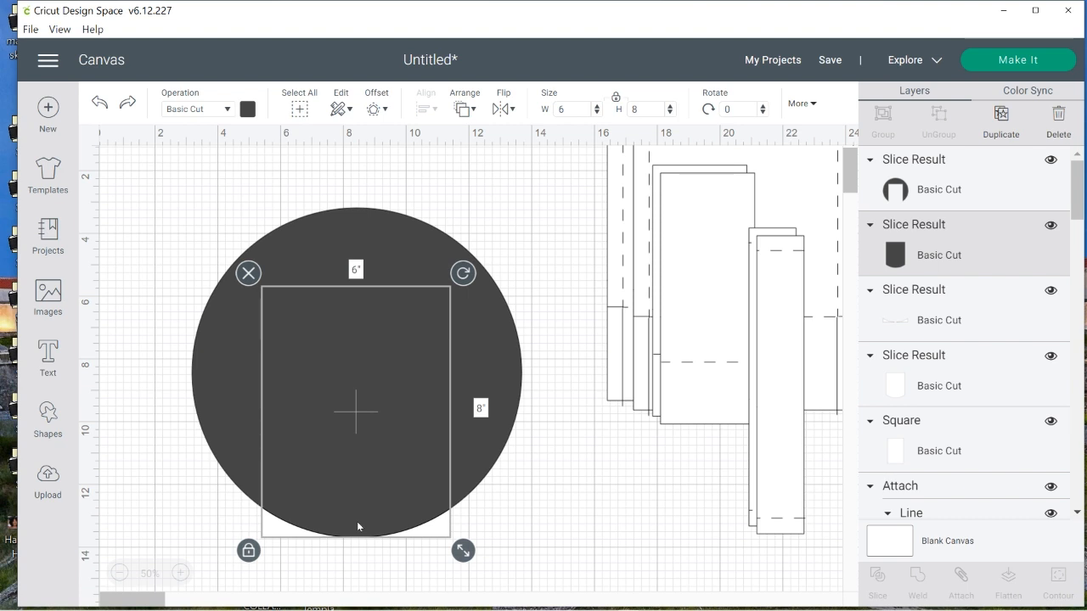
right_click(356, 522)
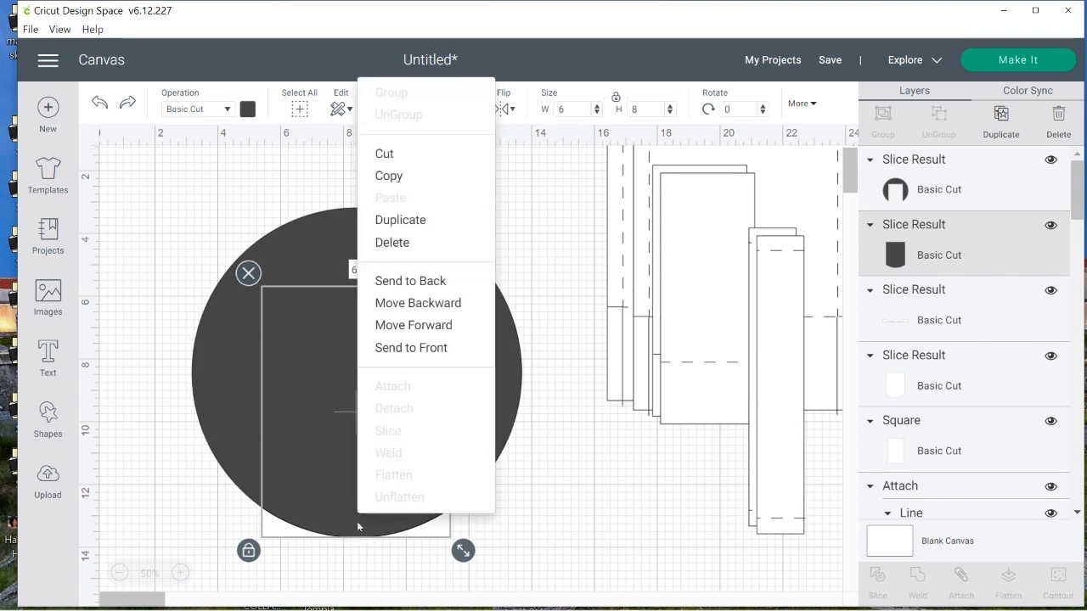
left_click(449, 282)
left_click(608, 521)
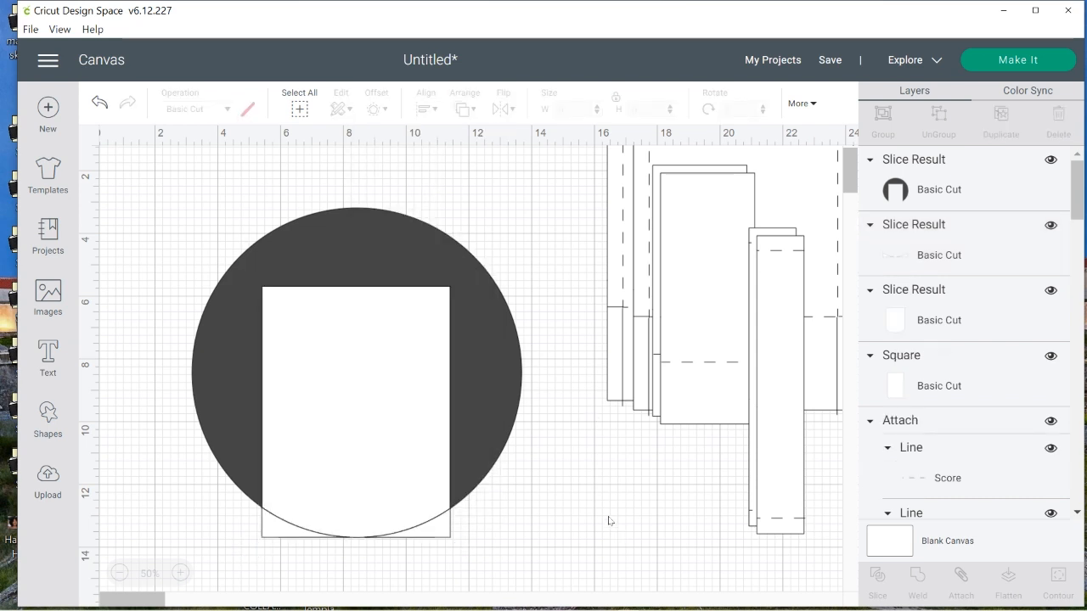
Pull the thin leftover strip out from beneath the curved lower edge of the 6 by 8 inch piece and delete it
left_click(340, 419)
left_click_drag(343, 515, 614, 541)
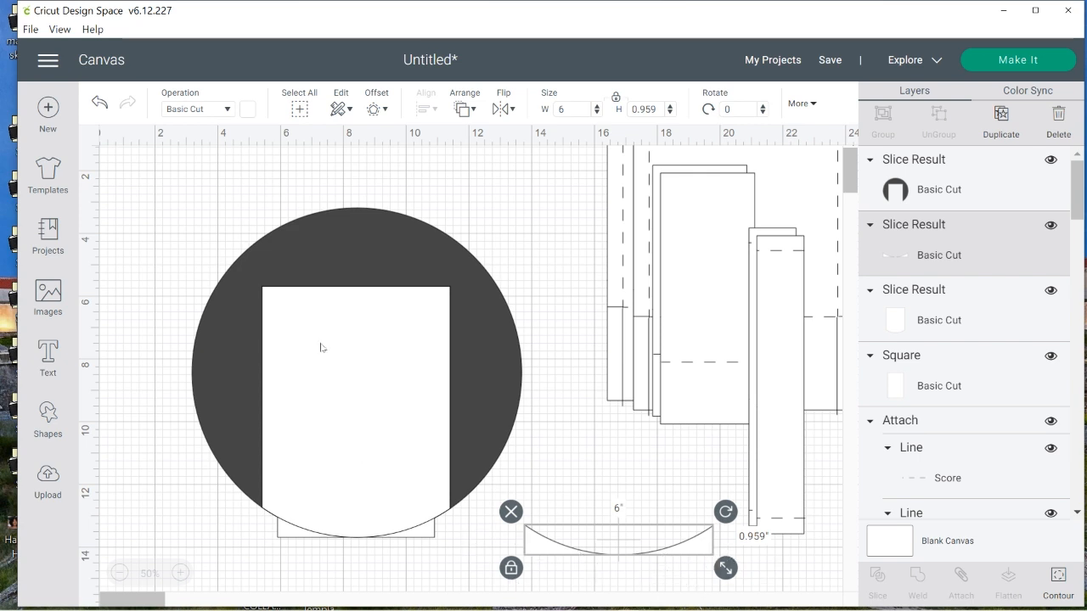
left_click(511, 512)
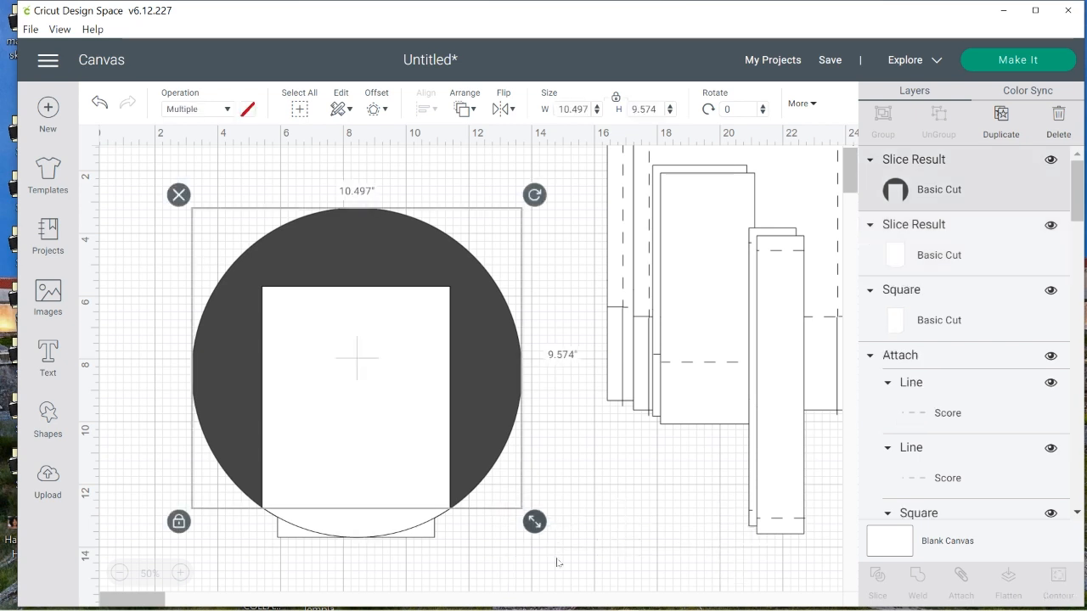
left_click(517, 479)
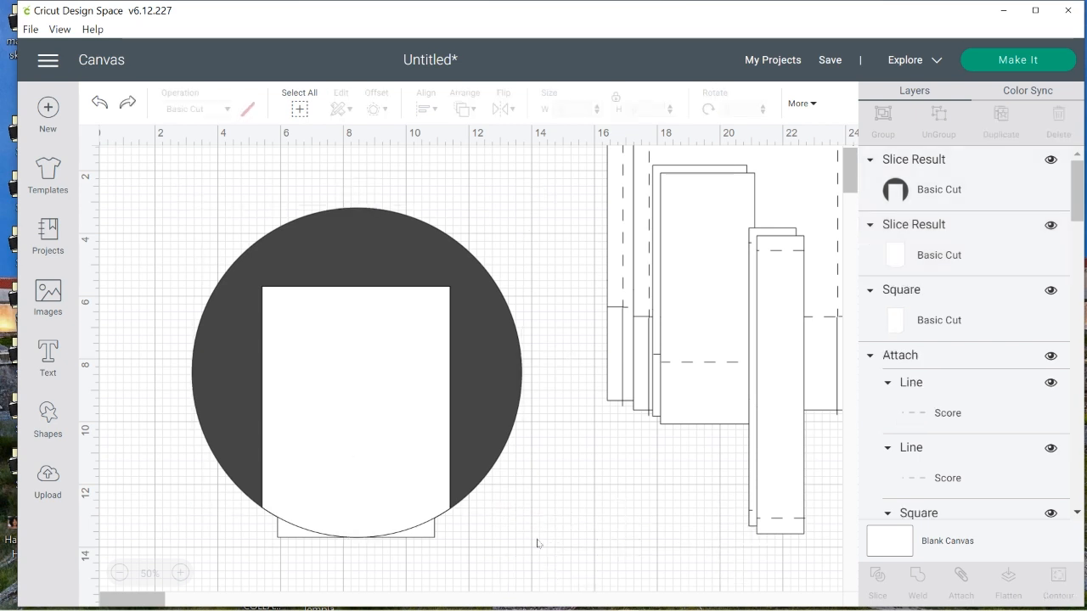
Move the white curved 6 by 8 inch piece beside the circle and delete the leftover outer part of the circle
left_click(356, 535)
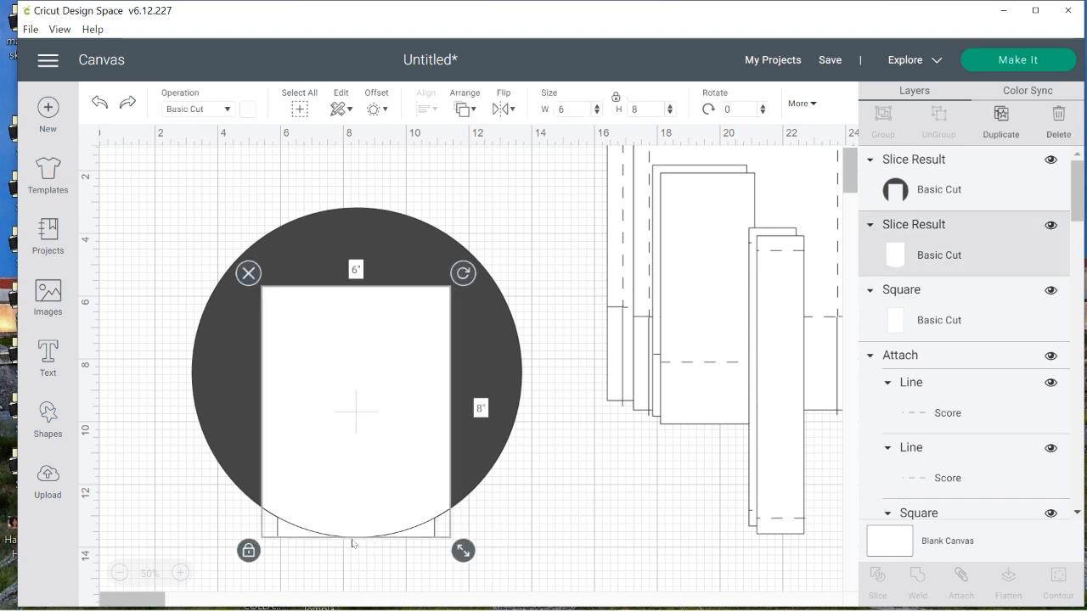
left_click_drag(356, 531, 635, 526)
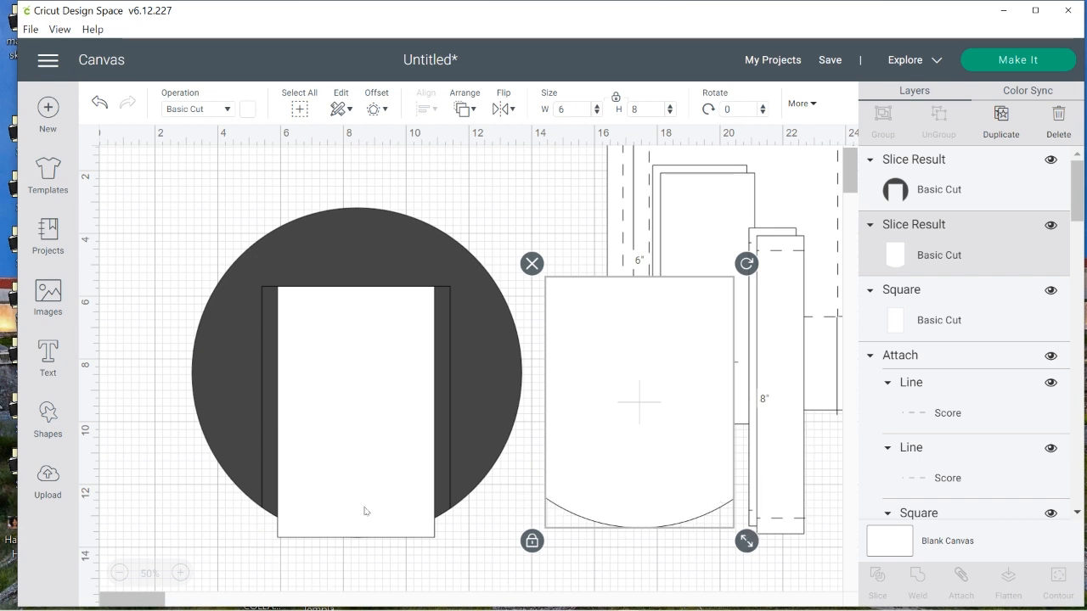
left_click(498, 326)
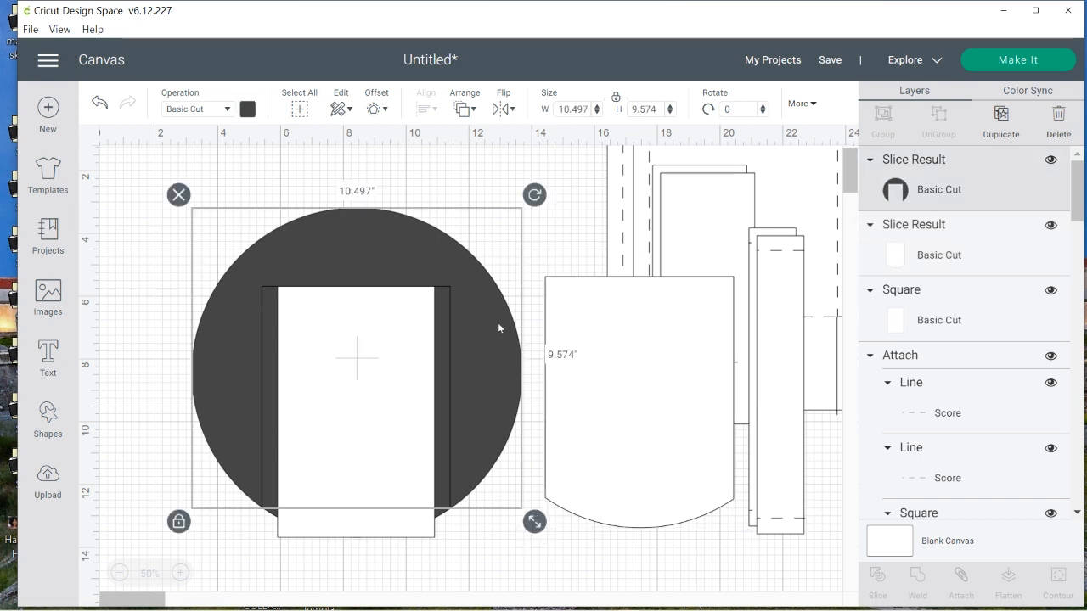
left_click(176, 194)
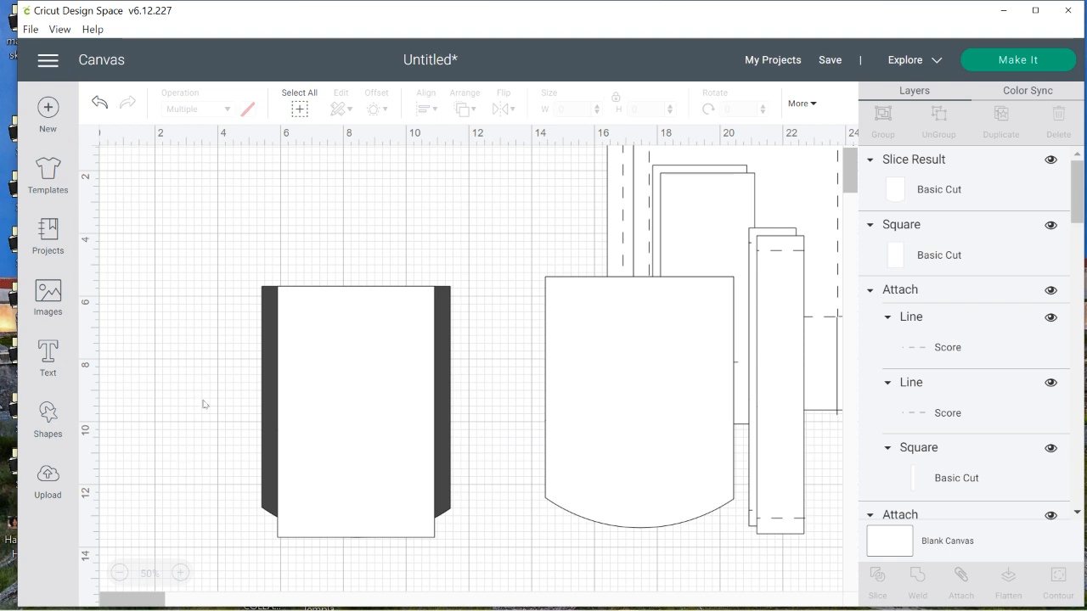
Slice the 5 by 8 inch rectangle with the dark curved piece and move the resulting white 5-inch-wide curved piece aside
left_click(357, 415)
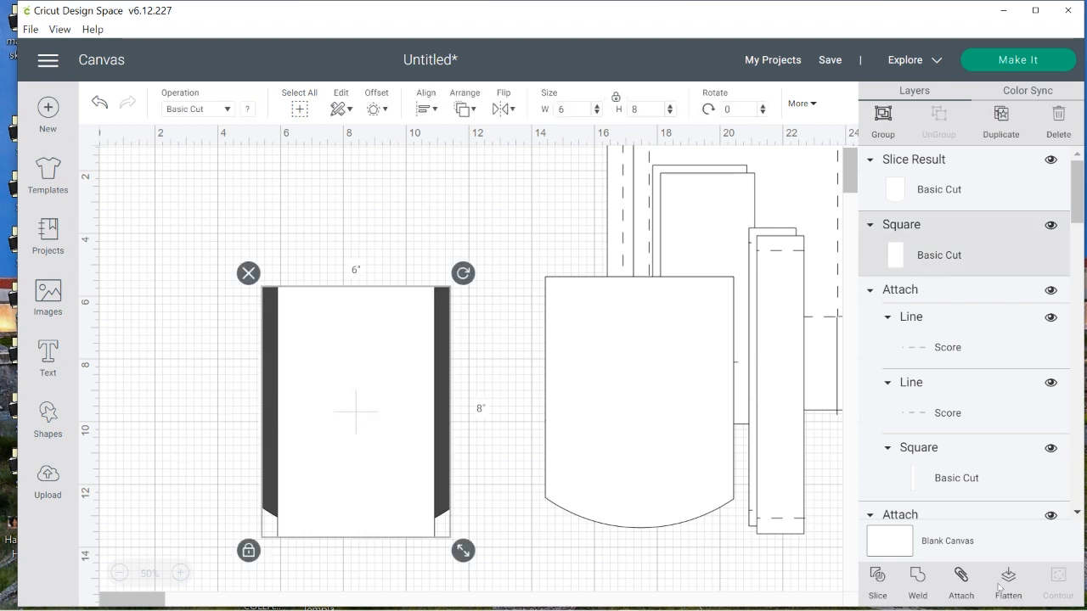
left_click(652, 584)
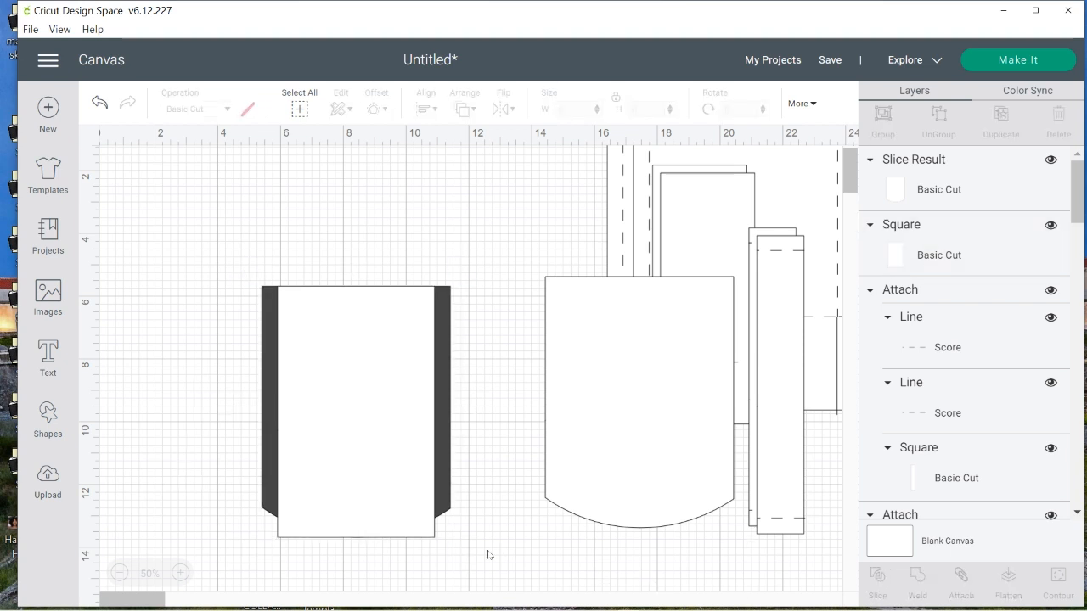
left_click(334, 413)
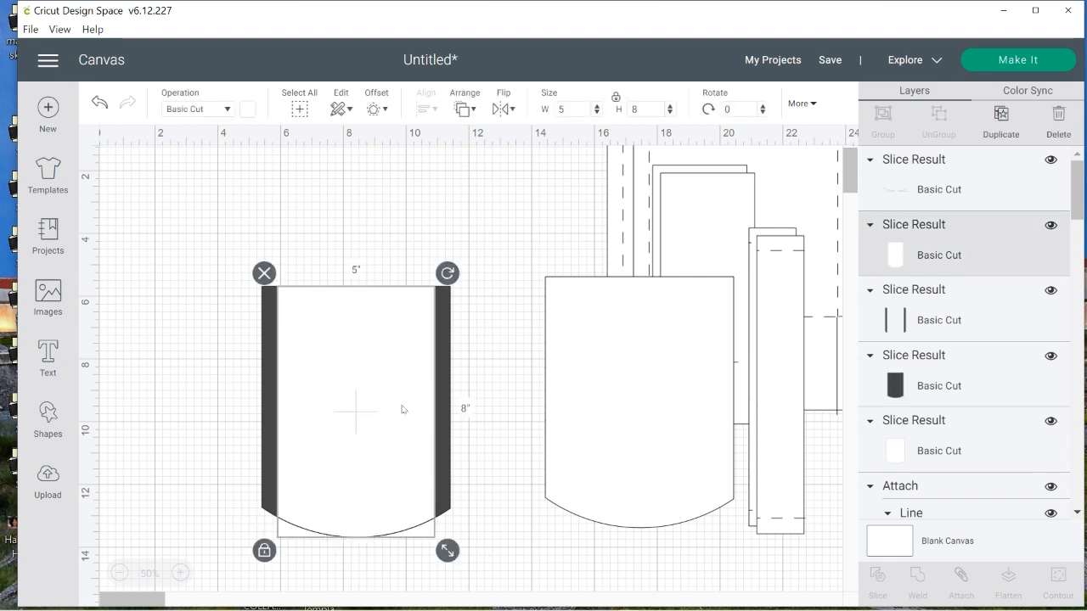
left_click_drag(403, 409, 182, 308)
Delete the slice leftovers: the dark side strips, the dark curved center, and the thin white corner scraps
left_click(385, 380)
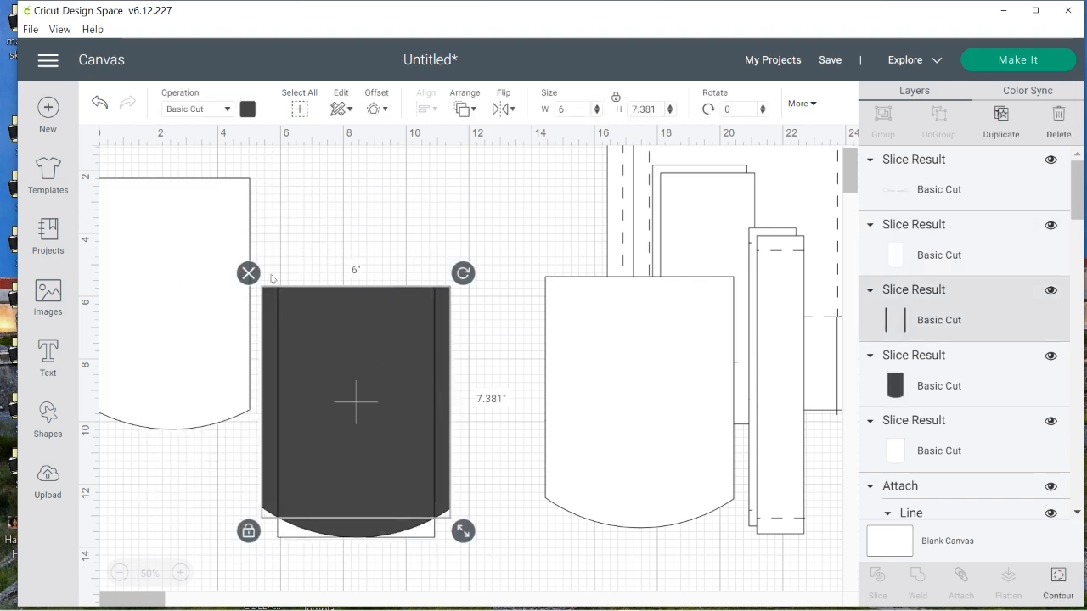
left_click(248, 272)
left_click(245, 281)
left_click(400, 382)
key("Delete")
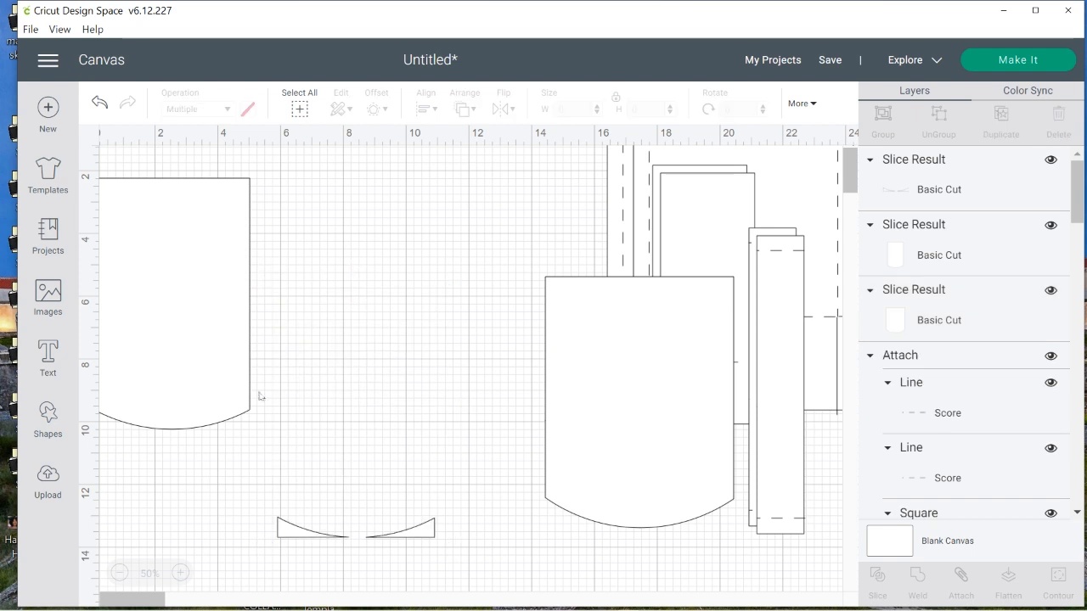
left_click(307, 535)
left_click(260, 502)
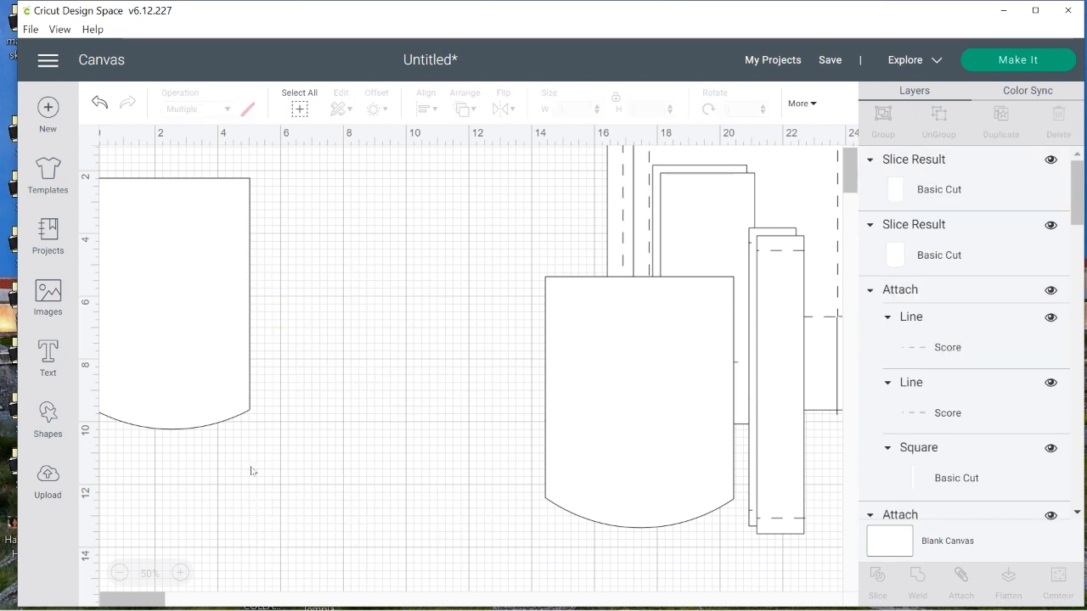
Arrange the two curved pieces side by side, with the 6-inch-wide piece before the 5-inch-wide one
left_click_drag(206, 382, 424, 425)
left_click_drag(585, 451, 170, 372)
left_click_drag(381, 352, 473, 354)
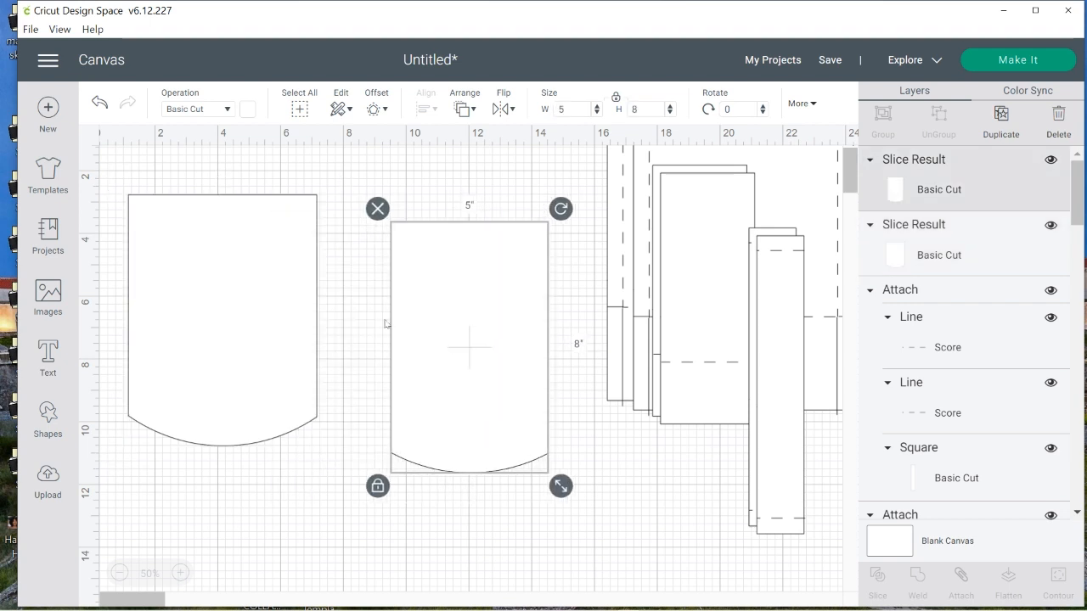
left_click_drag(237, 309, 288, 328)
Color the 5 by 8 inch curved piece light red
left_click(476, 325)
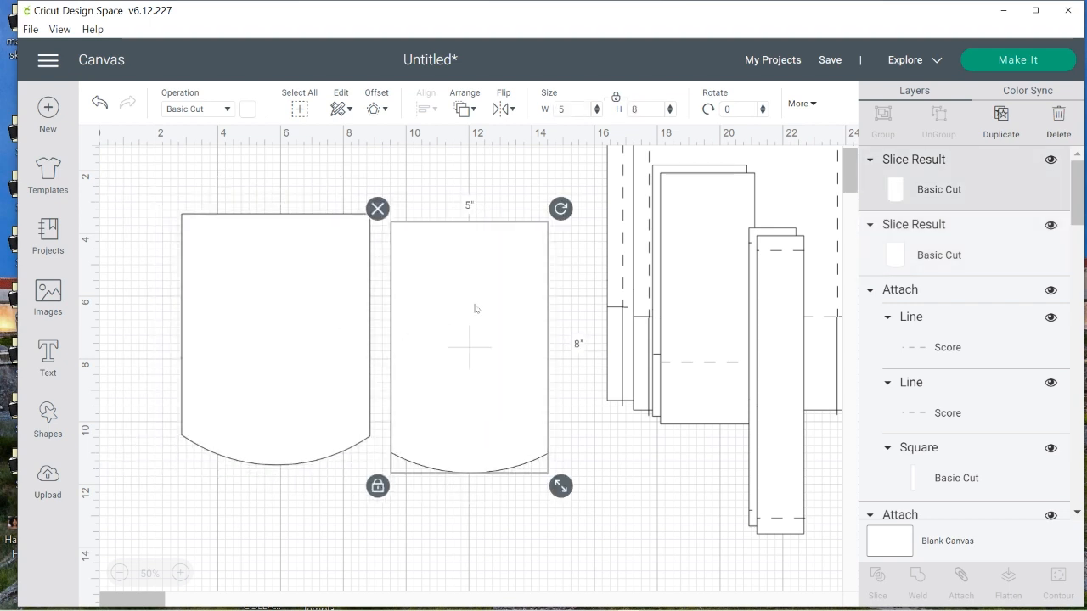
left_click(248, 109)
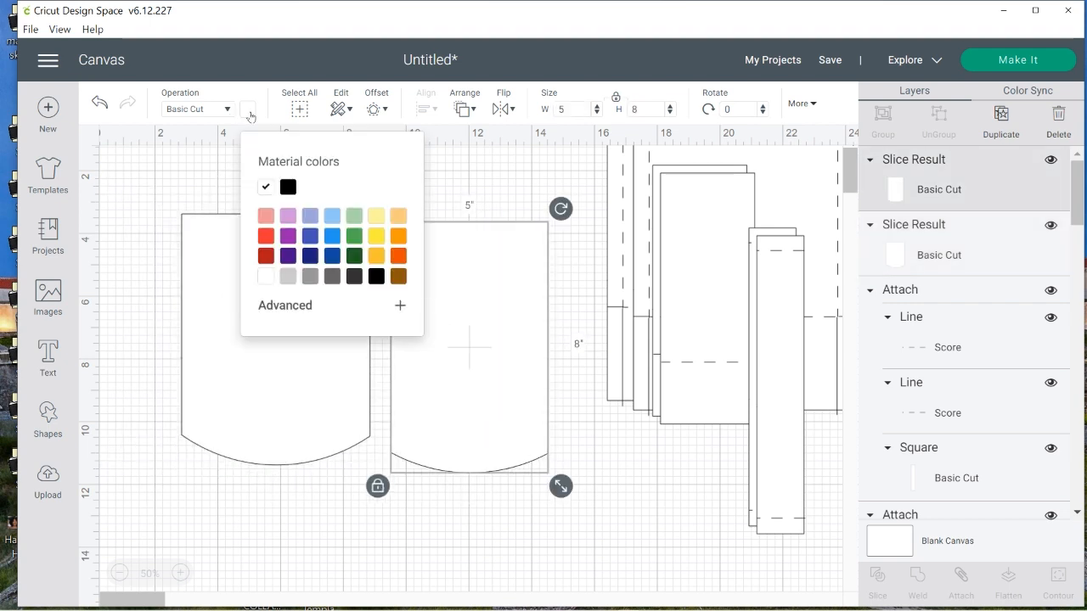
left_click(266, 215)
left_click(605, 552)
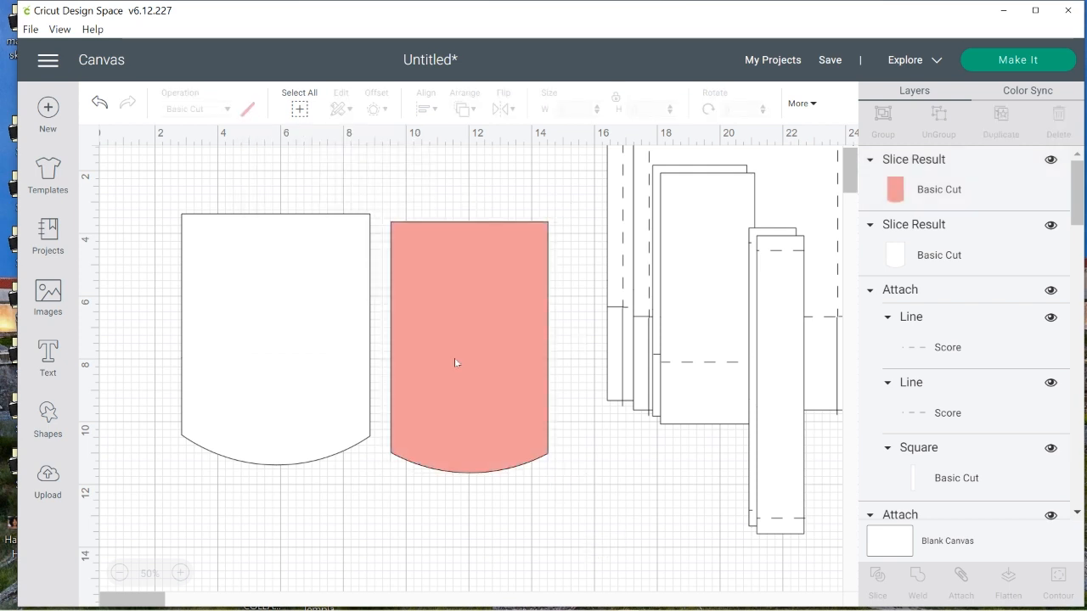
Lay the light red 5-inch-wide piece centered over the white 6-inch-wide piece to compare their curved edges
left_click(493, 323)
left_click_drag(492, 324, 355, 257)
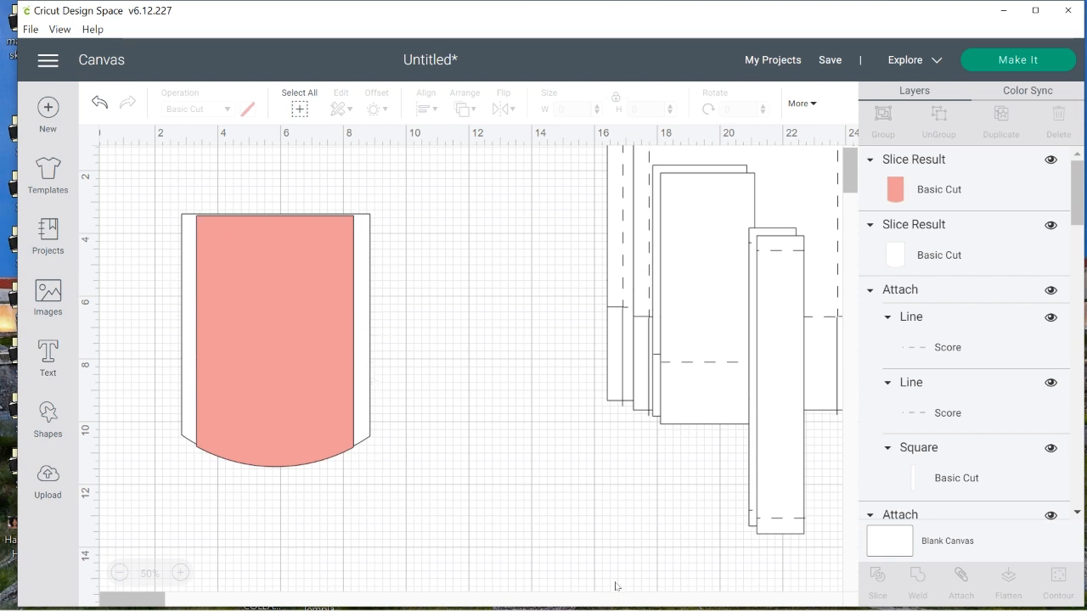
left_click_drag(130, 180, 474, 535)
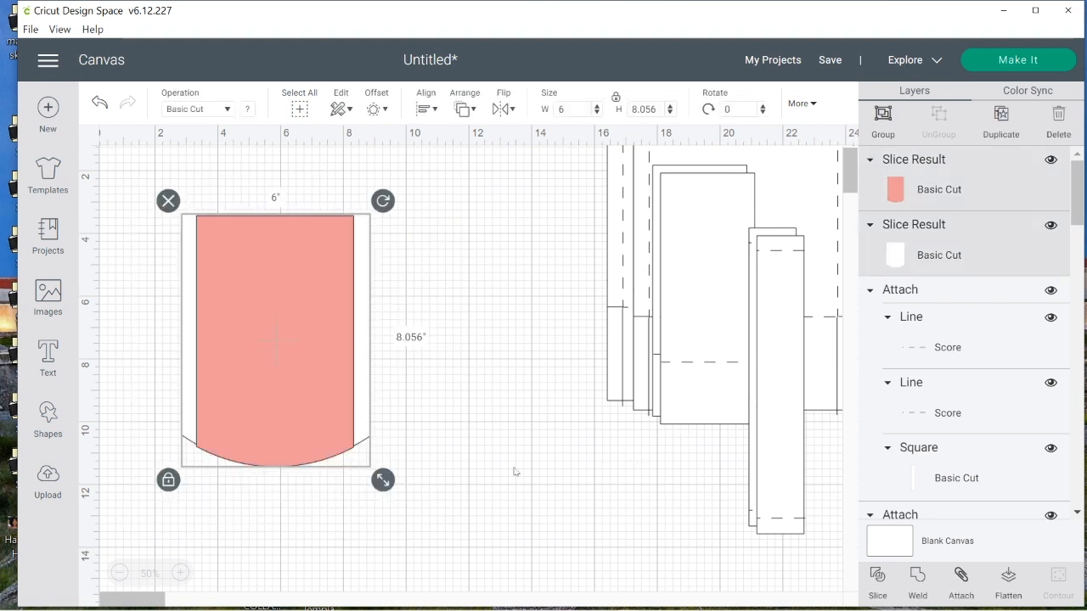
left_click(568, 571)
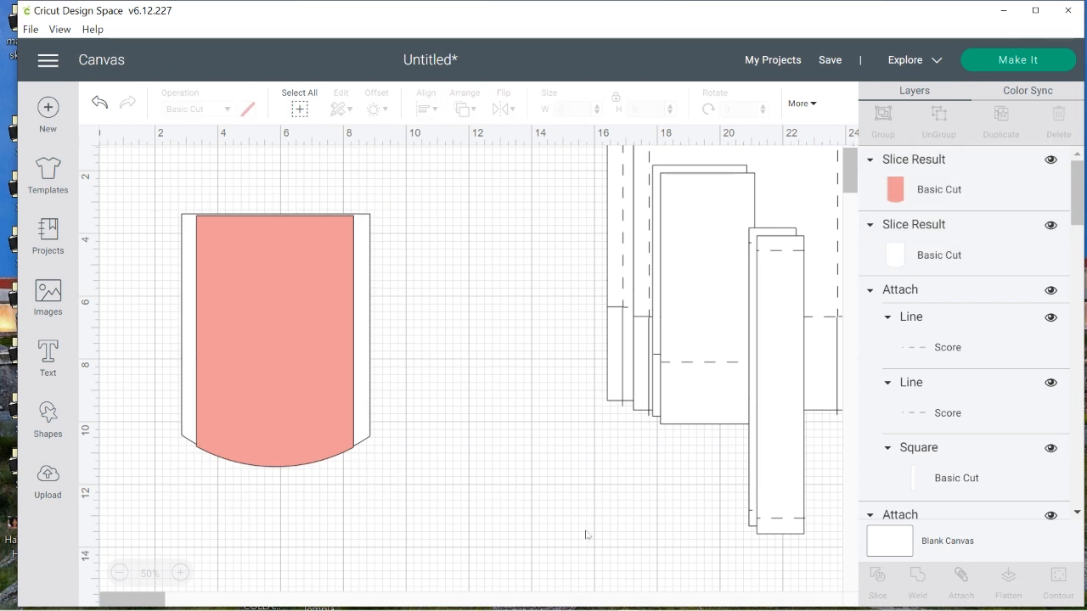
Separate the two curved pieces, placing the white 6-inch-wide one at the canvas's upper-left corner with space between them
left_click(296, 337)
left_click_drag(270, 322, 432, 305)
left_click_drag(316, 353, 284, 336)
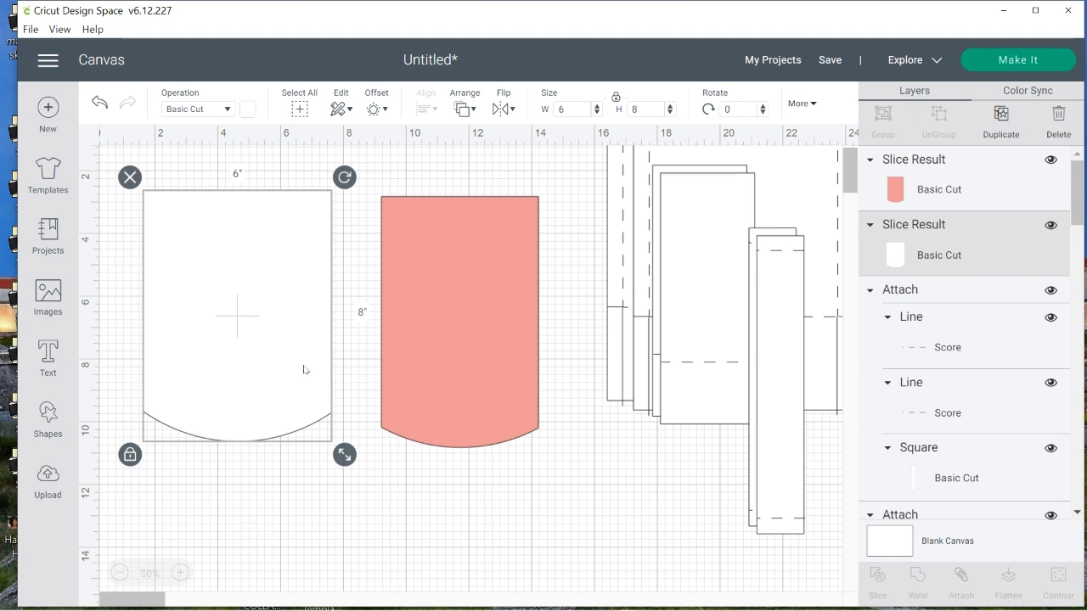
left_click_drag(252, 355, 207, 311)
Change the 5 by 8 inch curved piece's color back to white
left_click(462, 302)
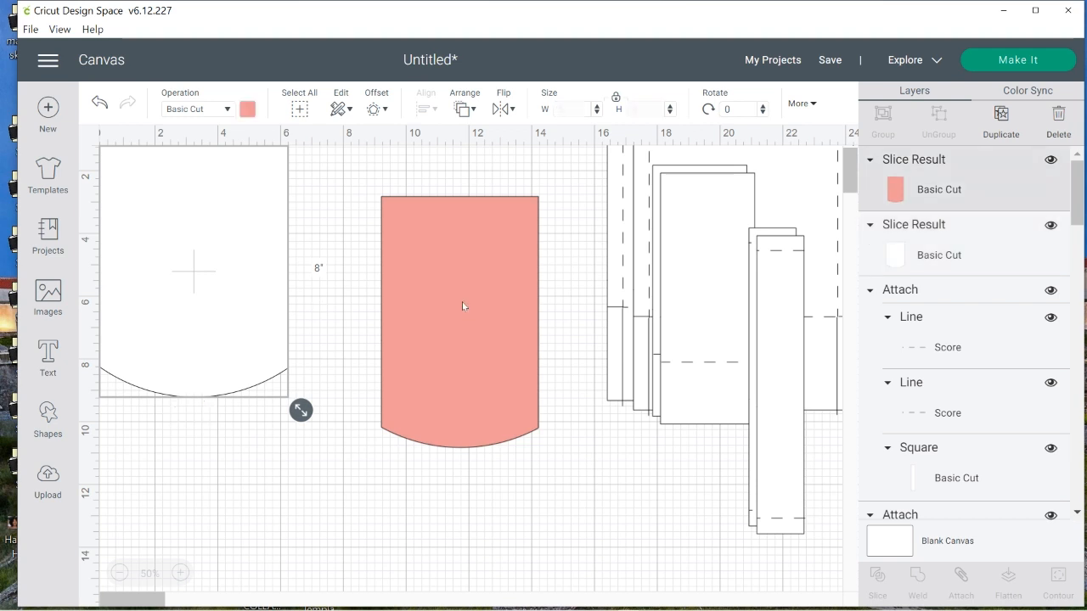
left_click(247, 109)
left_click(263, 185)
left_click(458, 486)
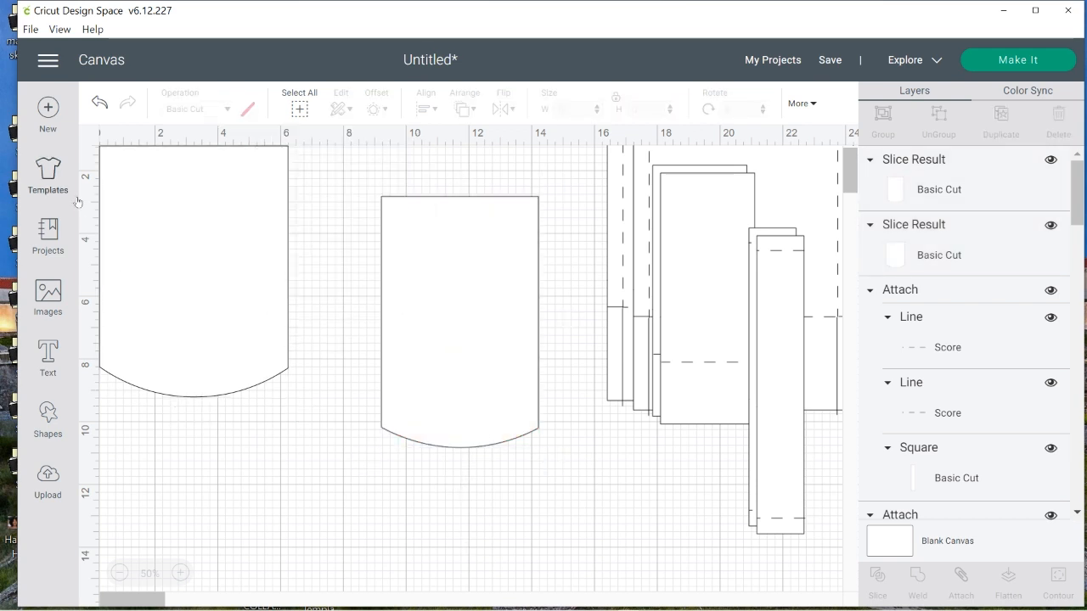
Add a score line rotated 90 degrees, lengthen it to about 6.25 inches, and place it across the 6-inch-wide curved piece near its straight edge
left_click(48, 416)
left_click(182, 501)
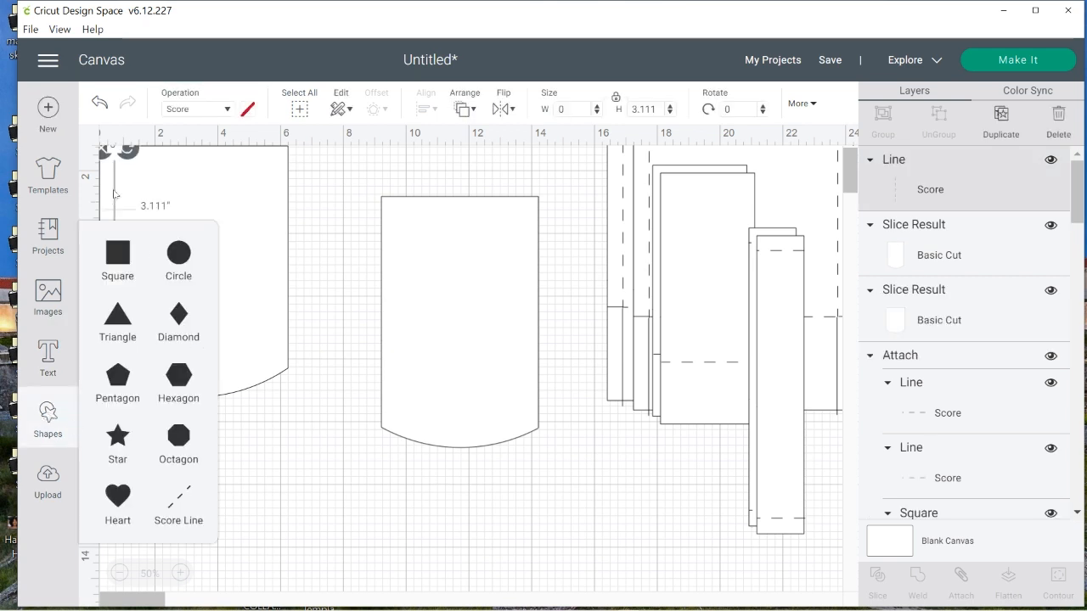
left_click_drag(115, 193, 322, 428)
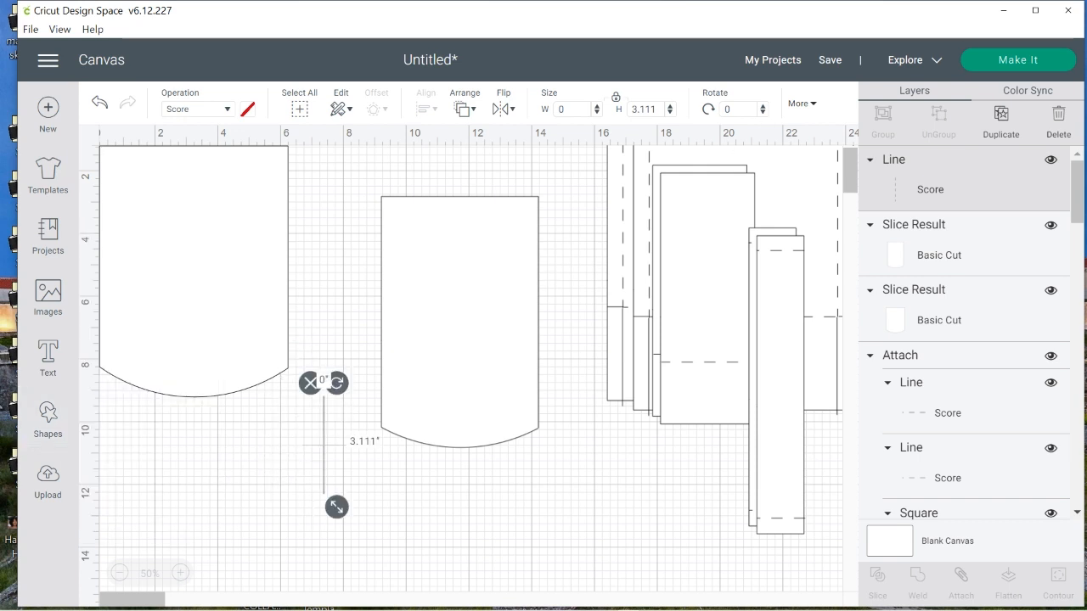
left_click(737, 108)
type("90")
key("Return")
left_click_drag(321, 450, 223, 176)
left_click_drag(179, 186, 76, 195)
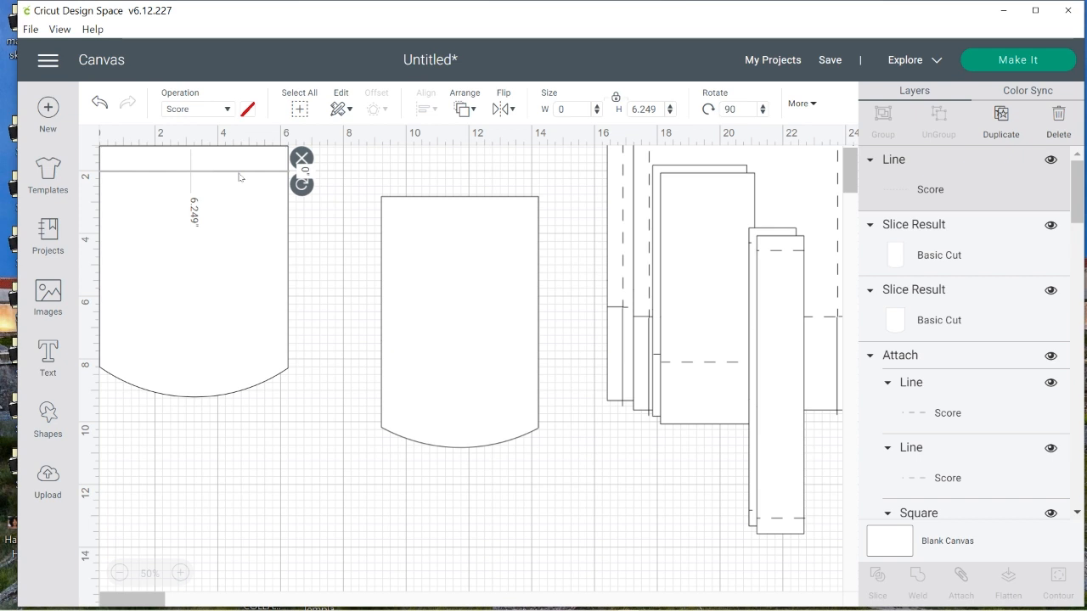
Duplicate the horizontal score line and place the copy across the upper part of the 5 by 8 inch curved piece
left_click(449, 317)
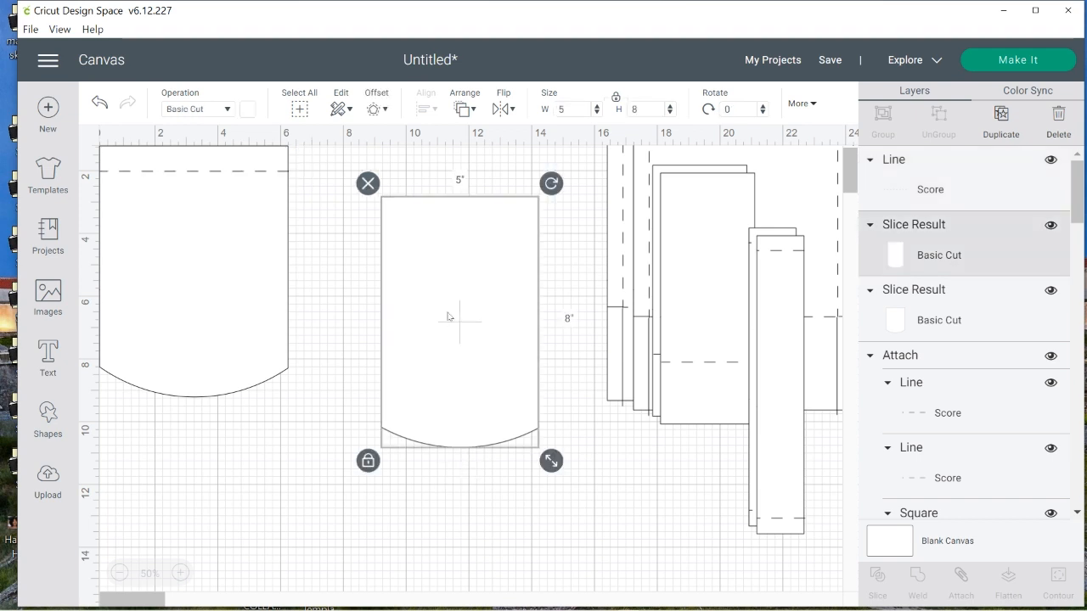
left_click(283, 173)
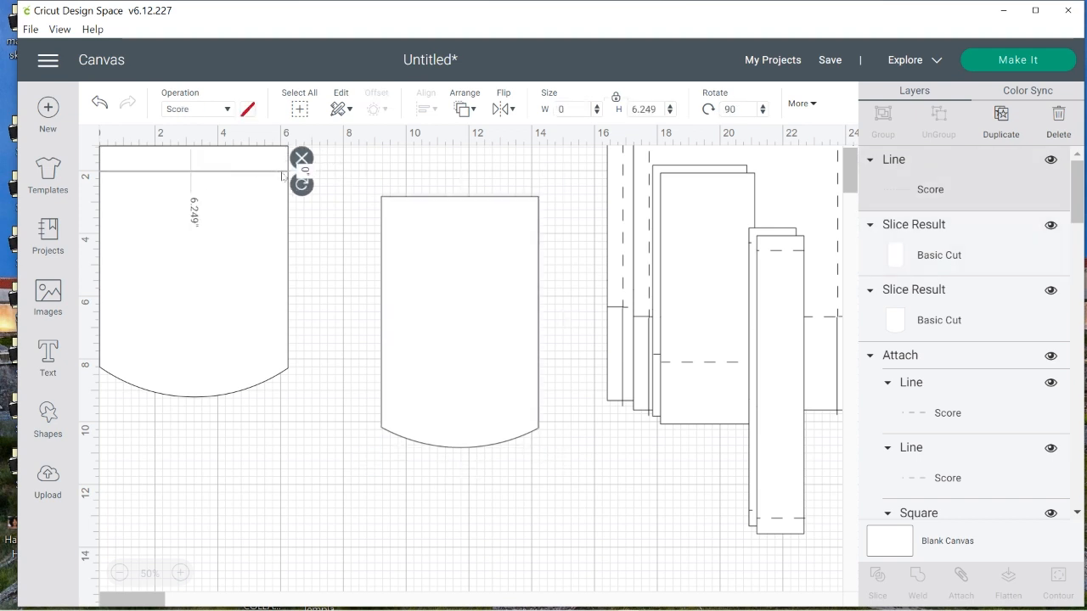
right_click(283, 176)
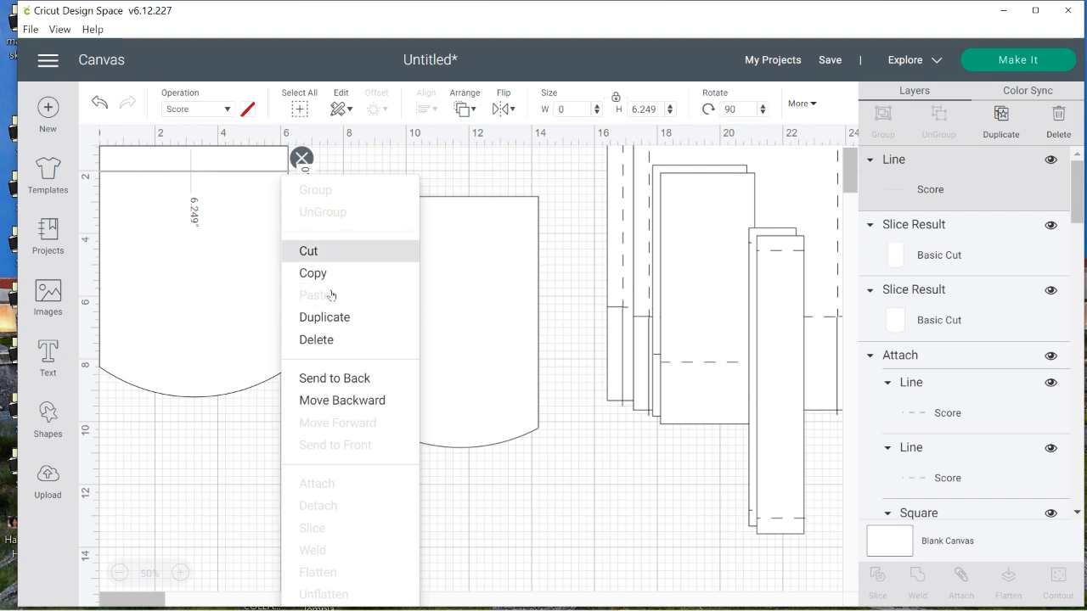
left_click(327, 317)
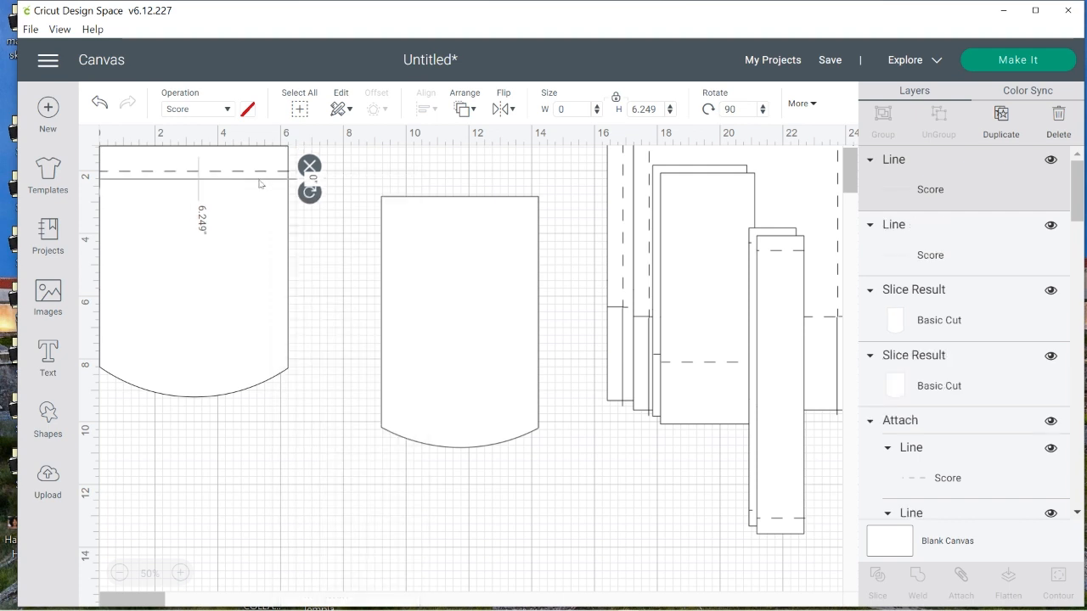
left_click_drag(260, 182, 536, 240)
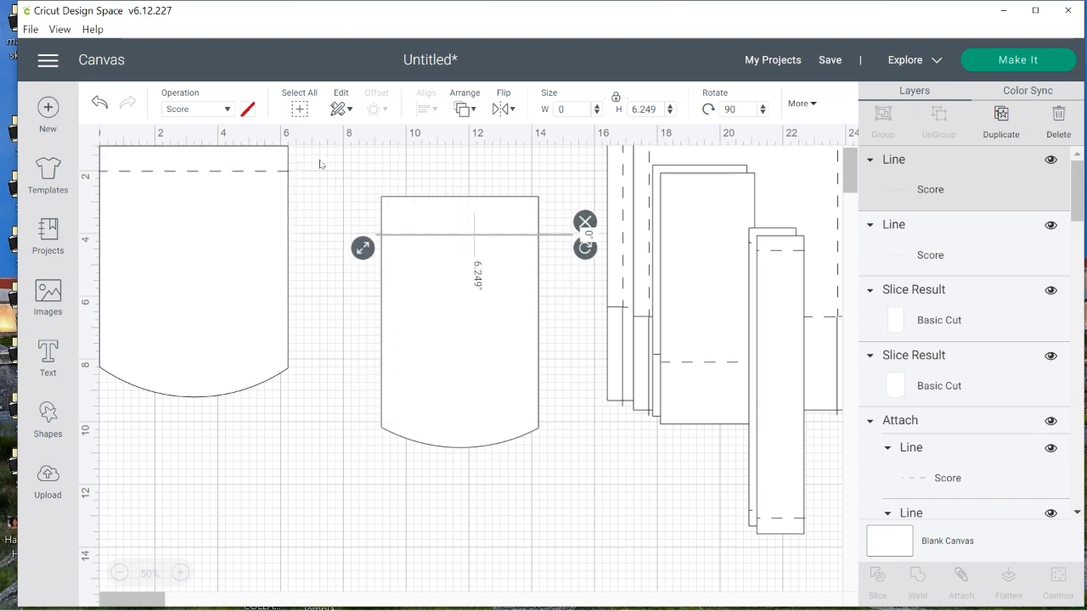
Attach the score line to the 6-inch-wide curved piece and move the attached piece away from the canvas's upper-left corner
left_click_drag(320, 164, 233, 209)
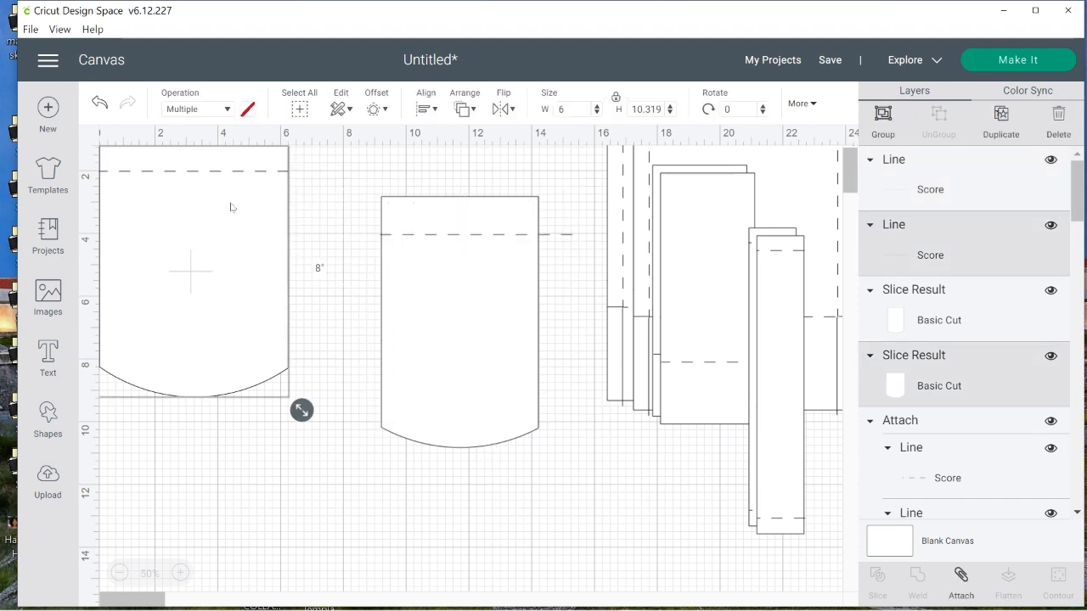
left_click(963, 577)
left_click_drag(214, 273, 687, 314)
Move the 5-inch-wide curved piece and its score line to the canvas's upper-left corner, shortening the line to span the piece's width
left_click_drag(385, 174, 171, 281)
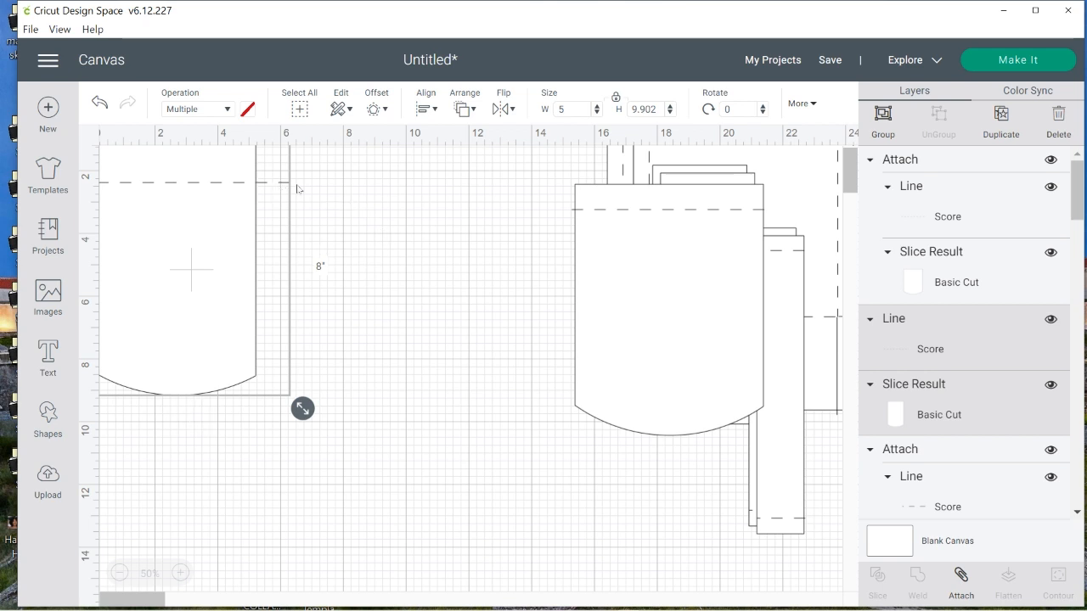
left_click(268, 181)
left_click_drag(242, 184, 436, 218)
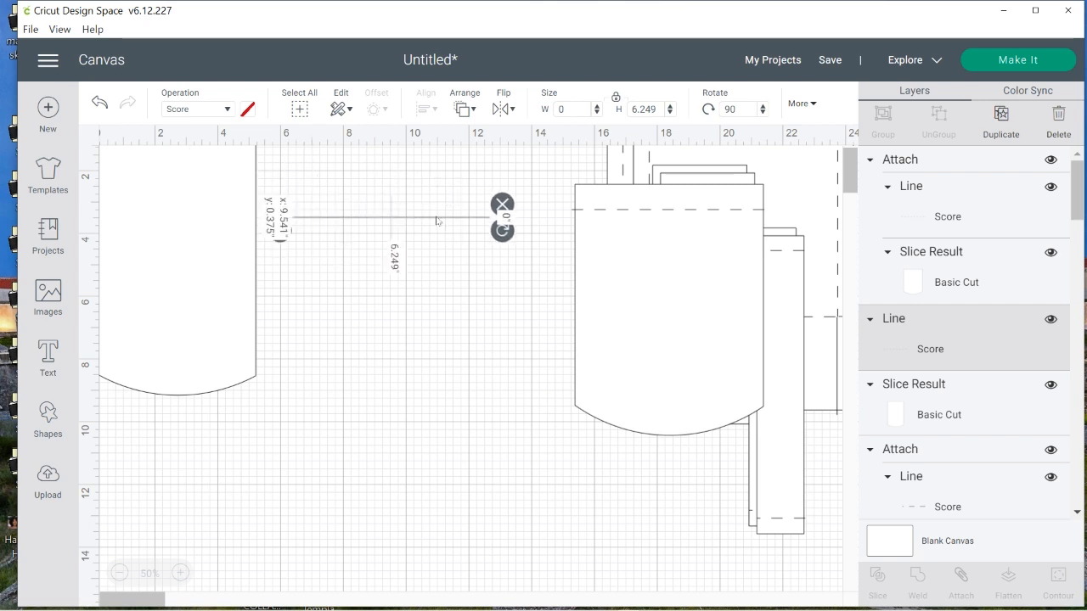
left_click_drag(275, 236, 229, 173)
left_click(466, 300)
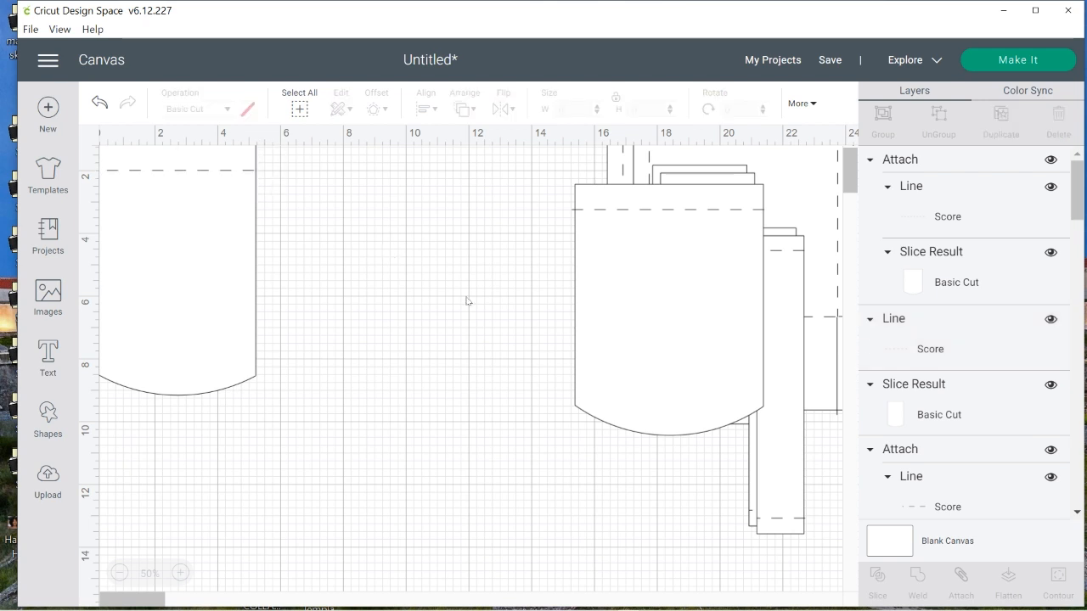
Attach the score line to the 5-inch-wide curved piece and move it into open space beside the 6-inch-wide one
left_click_drag(285, 156, 150, 365)
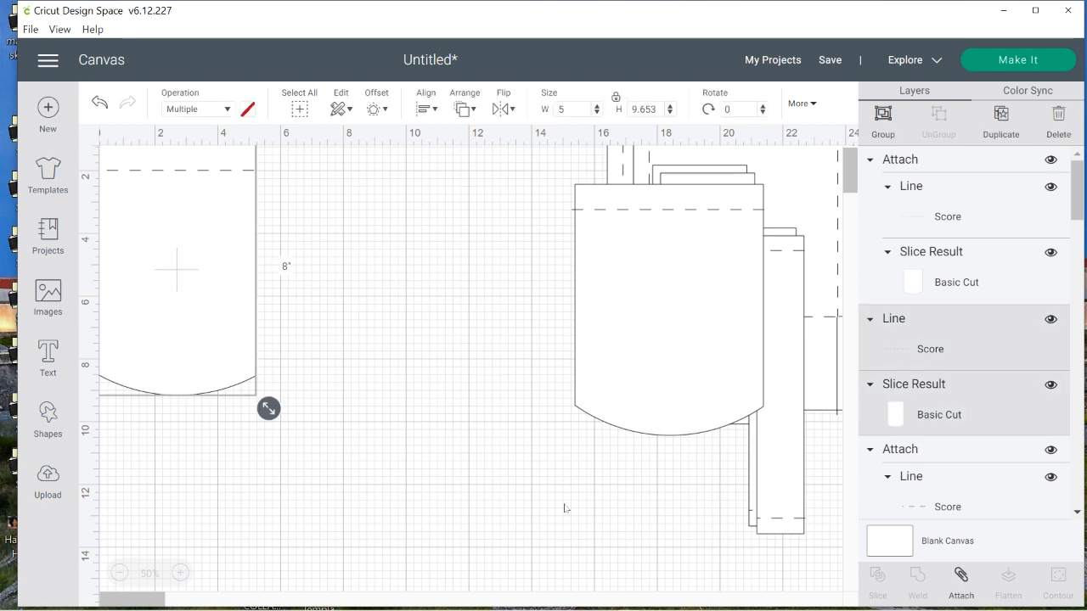
left_click(961, 578)
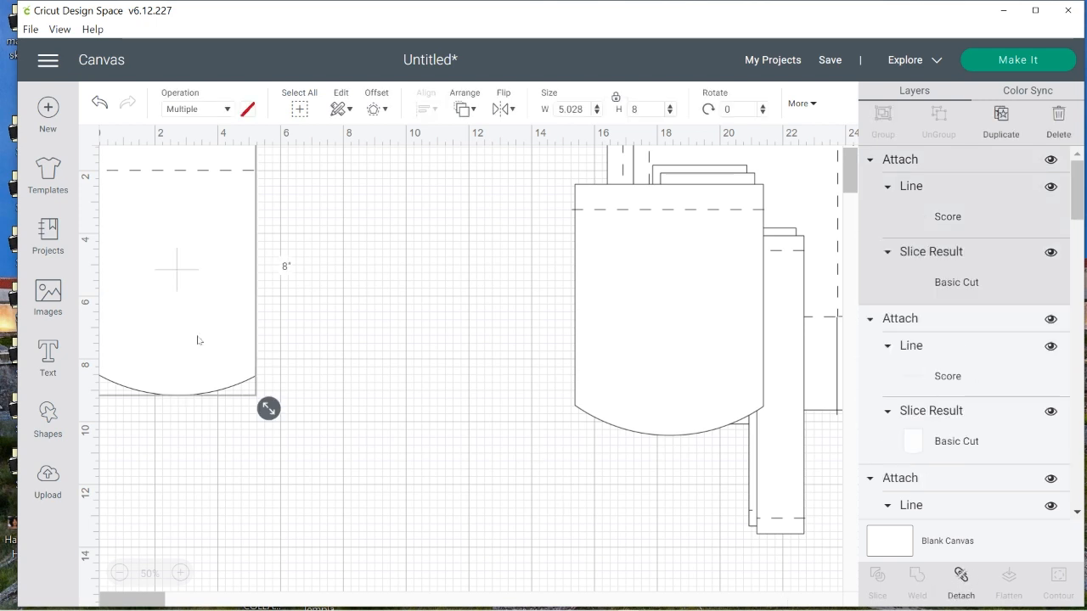
left_click_drag(199, 328, 412, 365)
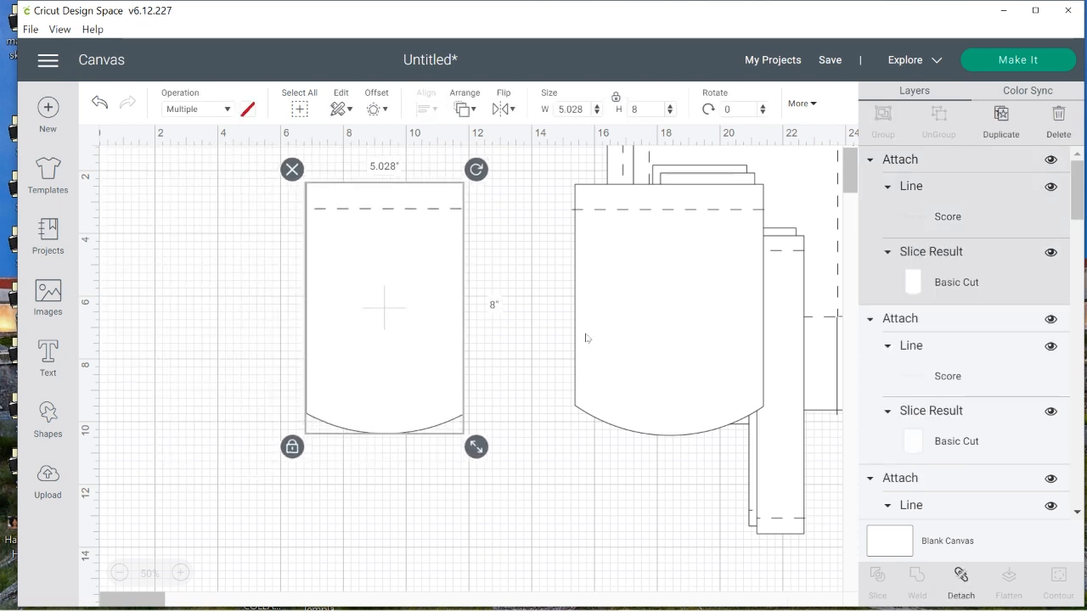
Arrange the two attached curved pieces side by side, with the 6-inch-wide one nearest the canvas's left edge
left_click(652, 338)
left_click_drag(652, 337, 209, 329)
left_click_drag(383, 272, 391, 267)
Overlap the two curved pieces into a stack and gather the two 3 by 8 inch scored panels into another stack beside it
left_click(708, 262)
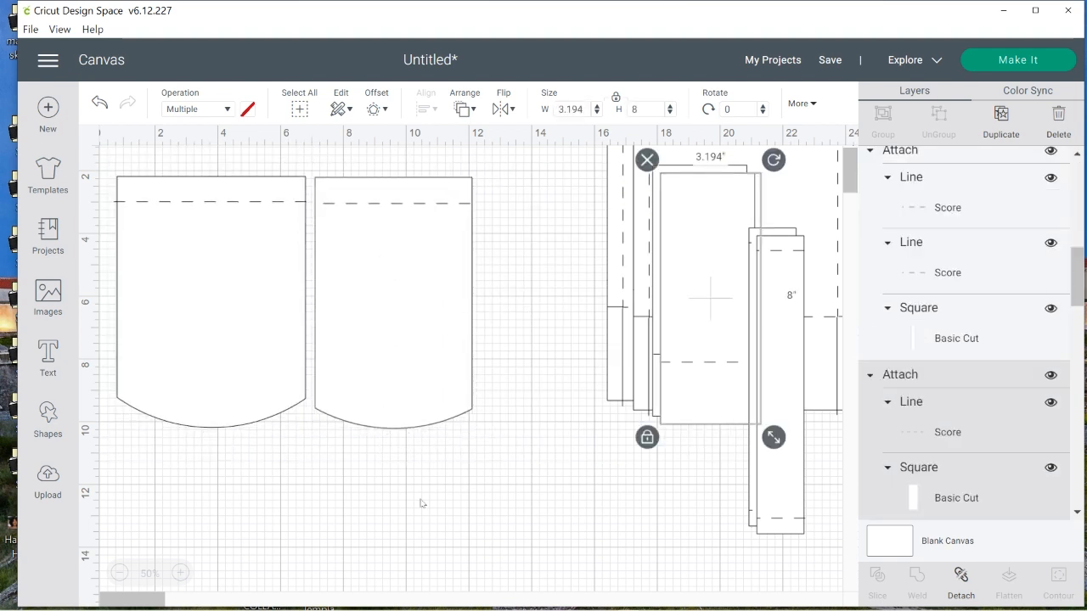
left_click_drag(713, 290, 538, 389)
left_click_drag(372, 264, 218, 295)
left_click_drag(574, 409, 437, 317)
left_click_drag(708, 303, 429, 325)
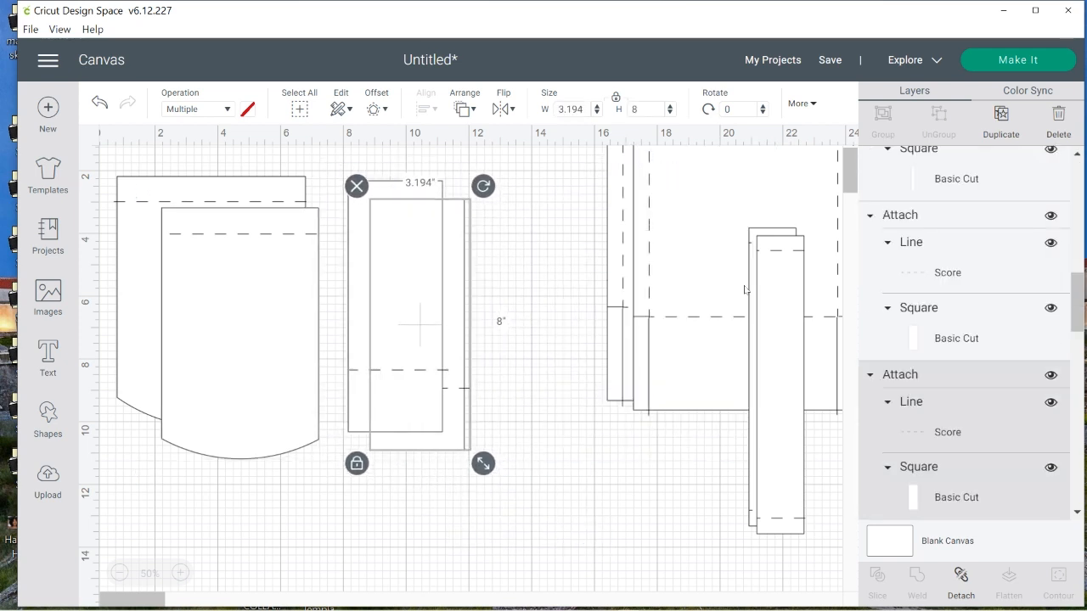
Move the two large scored panels beside the 3-inch-wide ones and offset the front narrow strip from the strip behind it
left_click_drag(619, 227, 497, 272)
left_click_drag(742, 199, 624, 268)
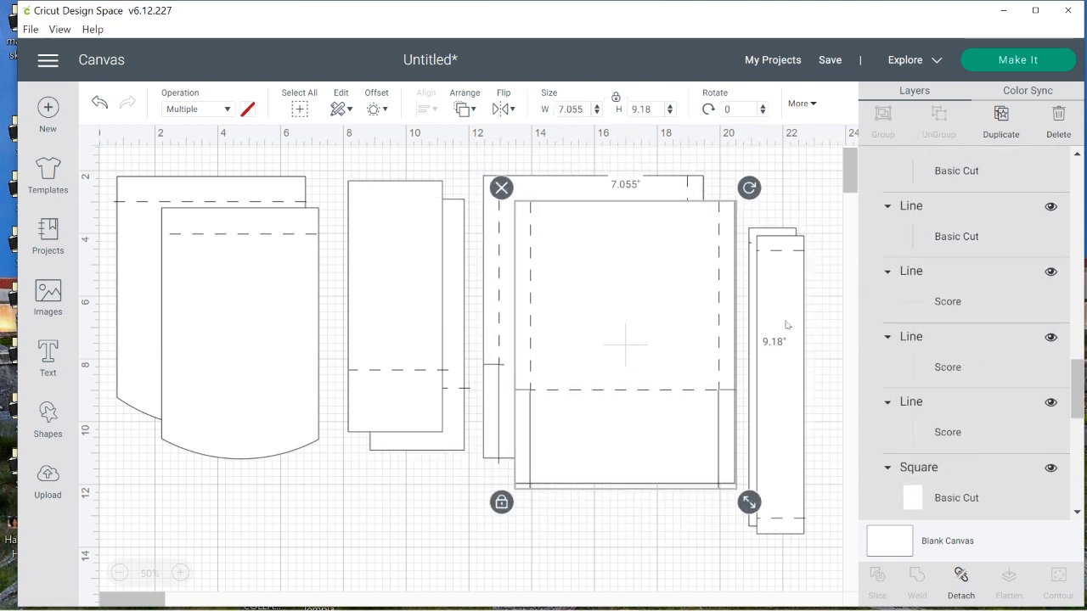
left_click_drag(787, 324, 803, 364)
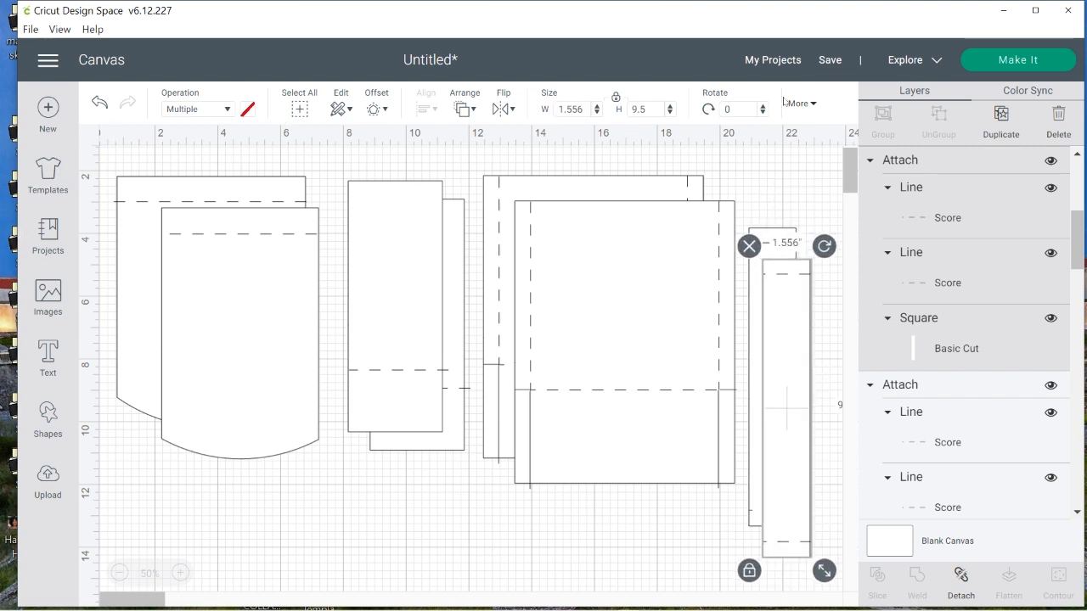
Save the project with the title "Backpack Favor"
left_click(831, 61)
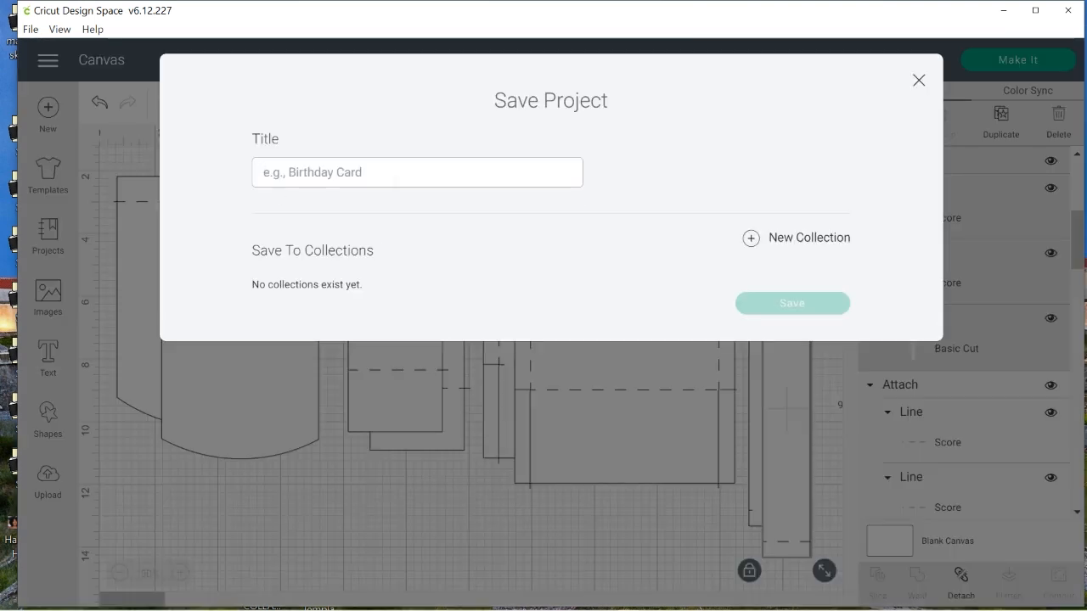
type("Ba")
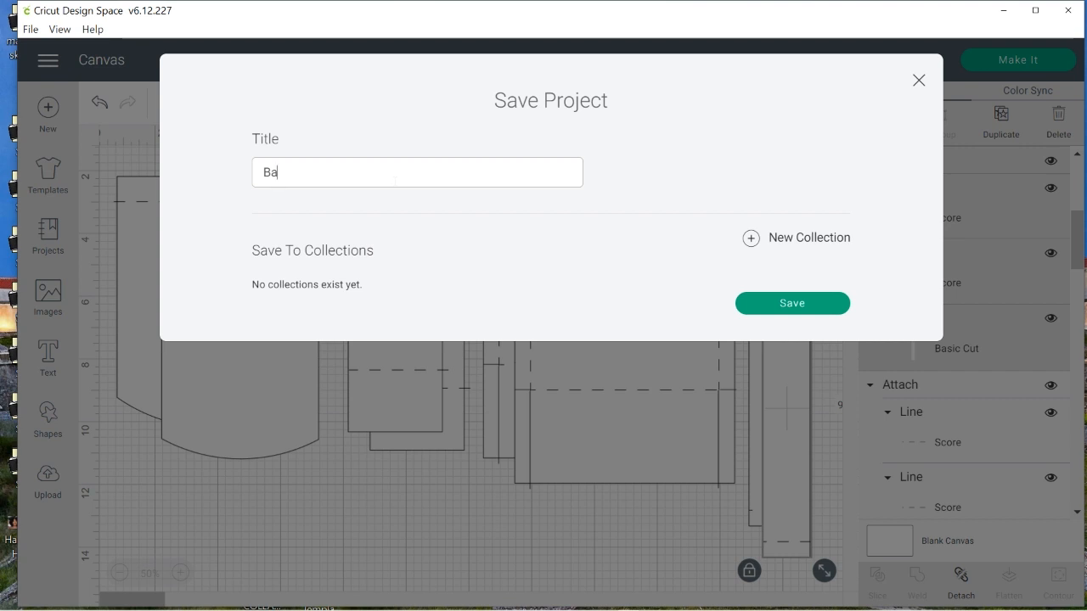
type("ckpack Favor")
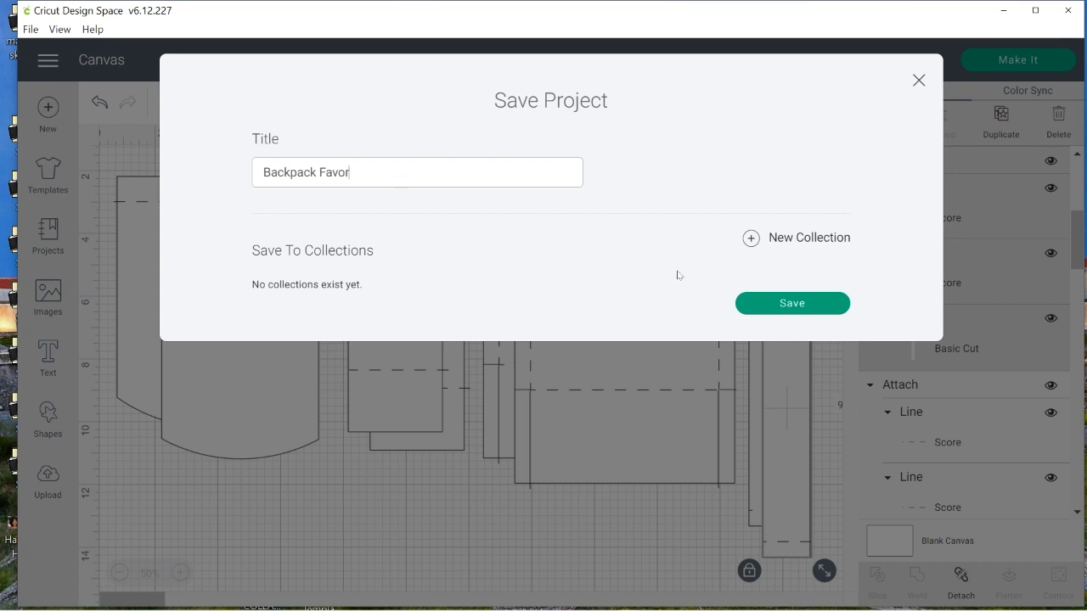
left_click(797, 303)
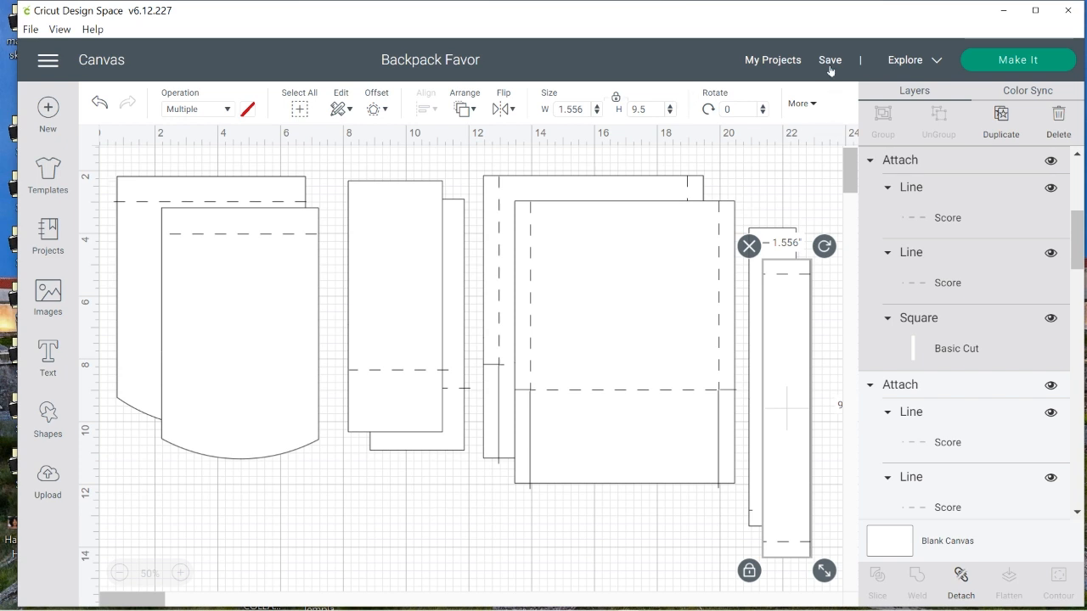
Save a copy of the project under the title "Shopper Favor Bag"
mouse_move(830, 63)
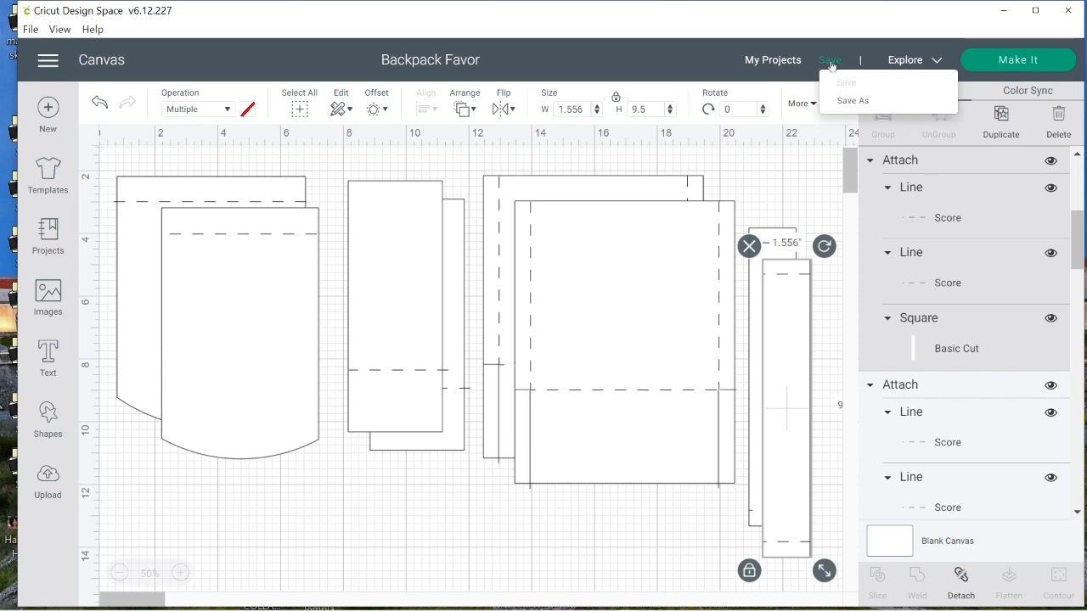
left_click(849, 105)
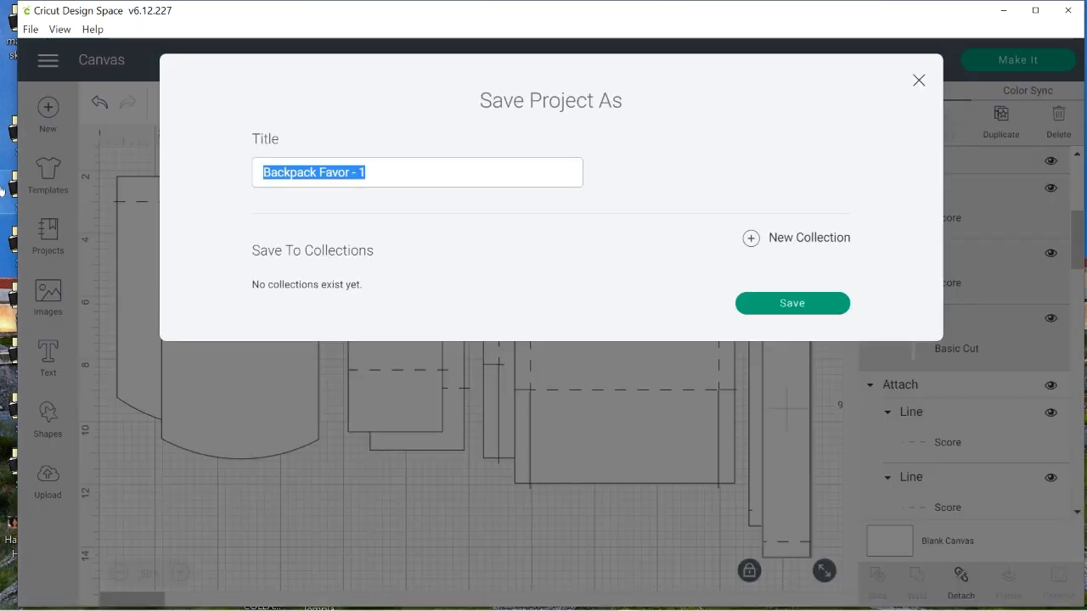
type("Sho")
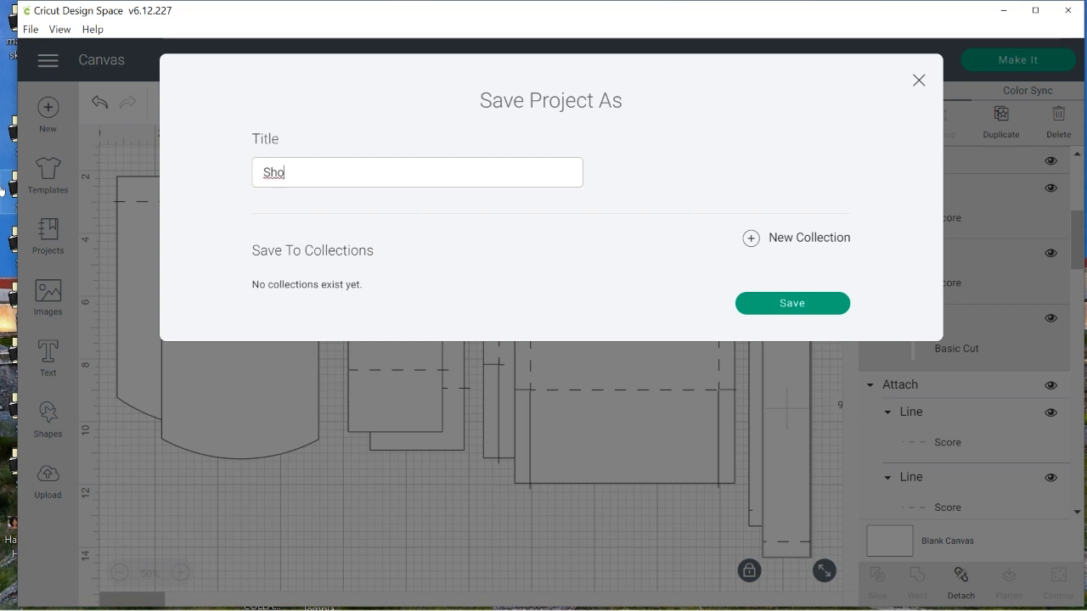
type("pper Favor Ba")
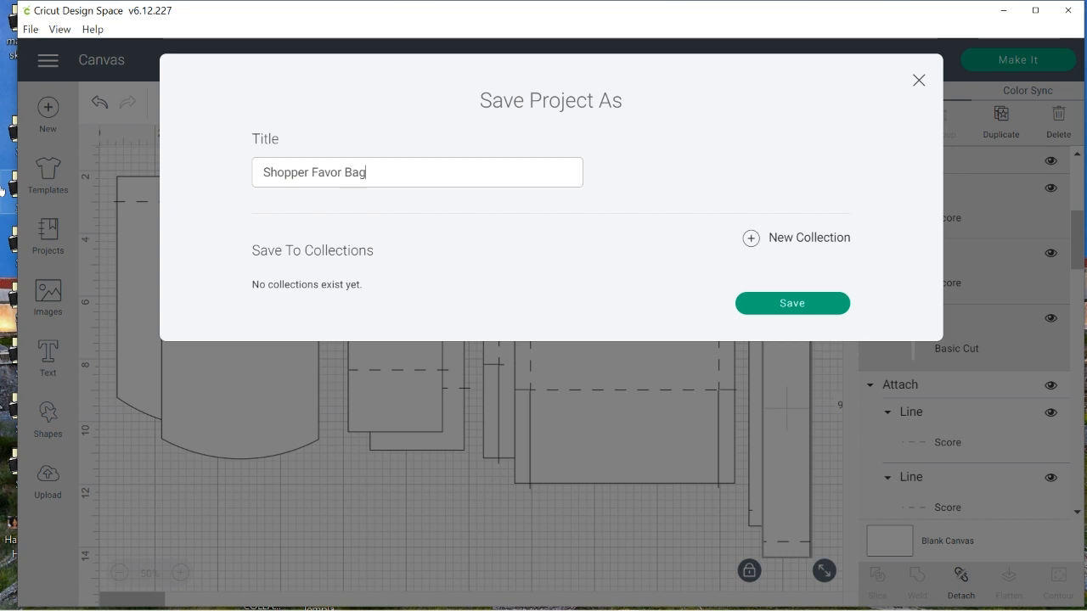
type("g")
left_click(823, 306)
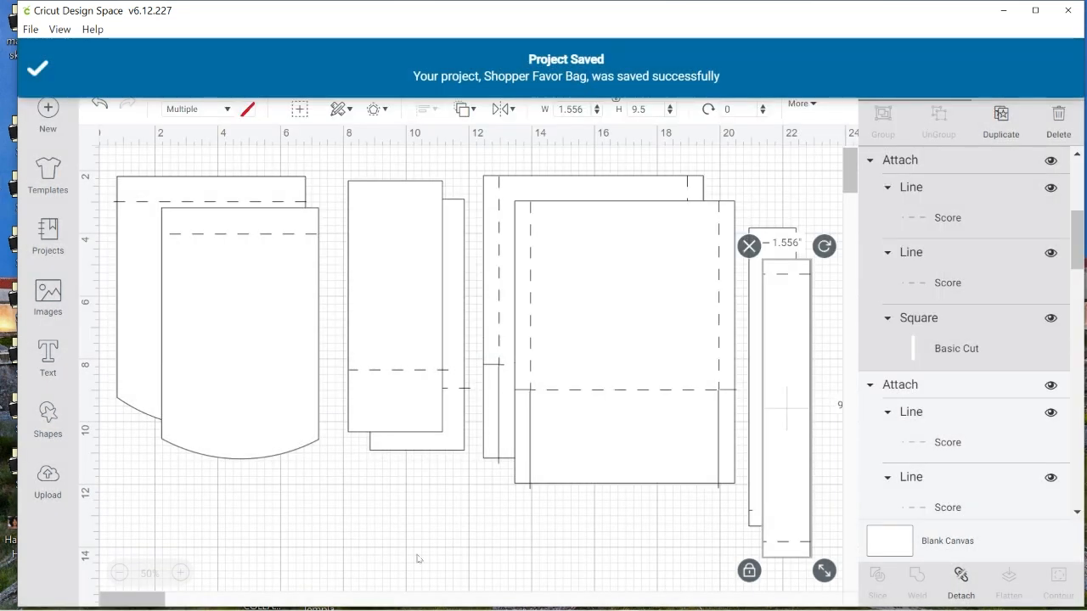
Delete both curved-edge pieces from the Shopper Favor Bag project
left_click(230, 301)
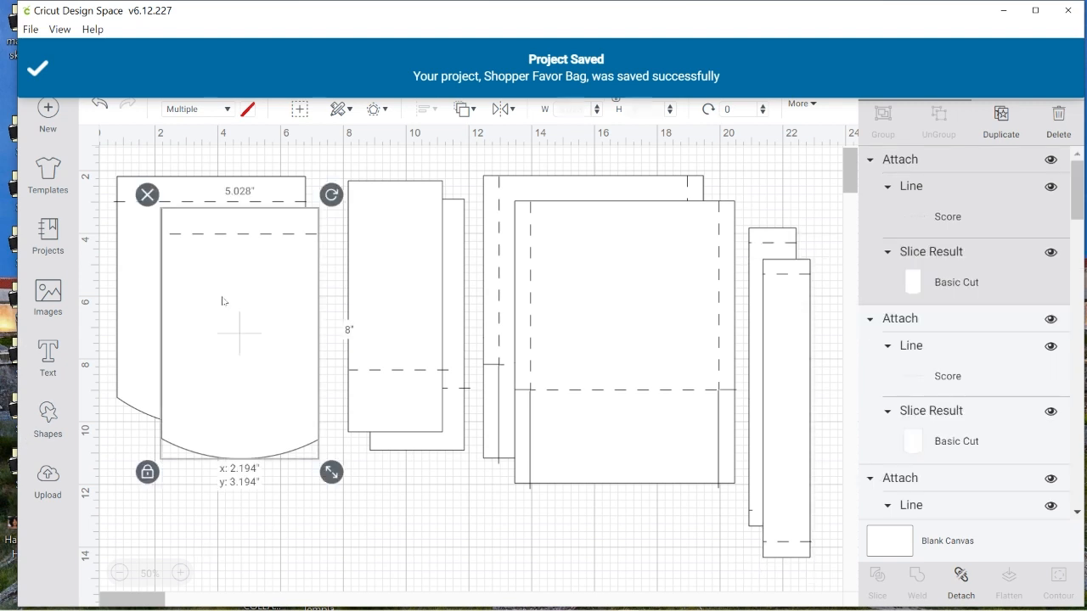
left_click(145, 196)
left_click(184, 310)
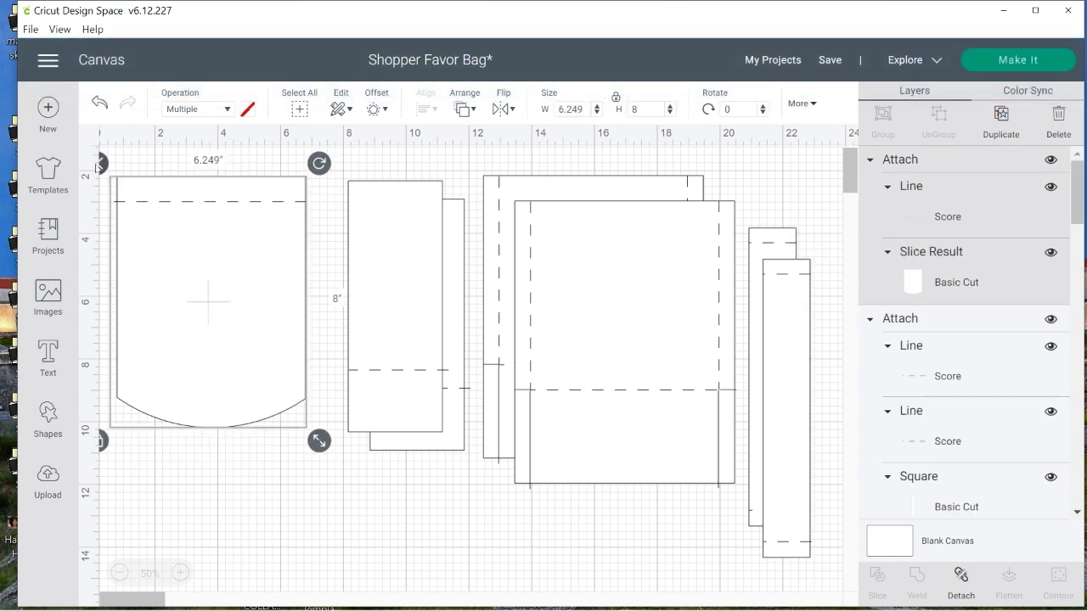
left_click(98, 167)
Set the two 3 by 8 inch scored panels side by side and delete both narrow 9.5-inch-long strips
left_click_drag(398, 286, 168, 276)
left_click_drag(441, 322, 313, 304)
left_click(774, 351)
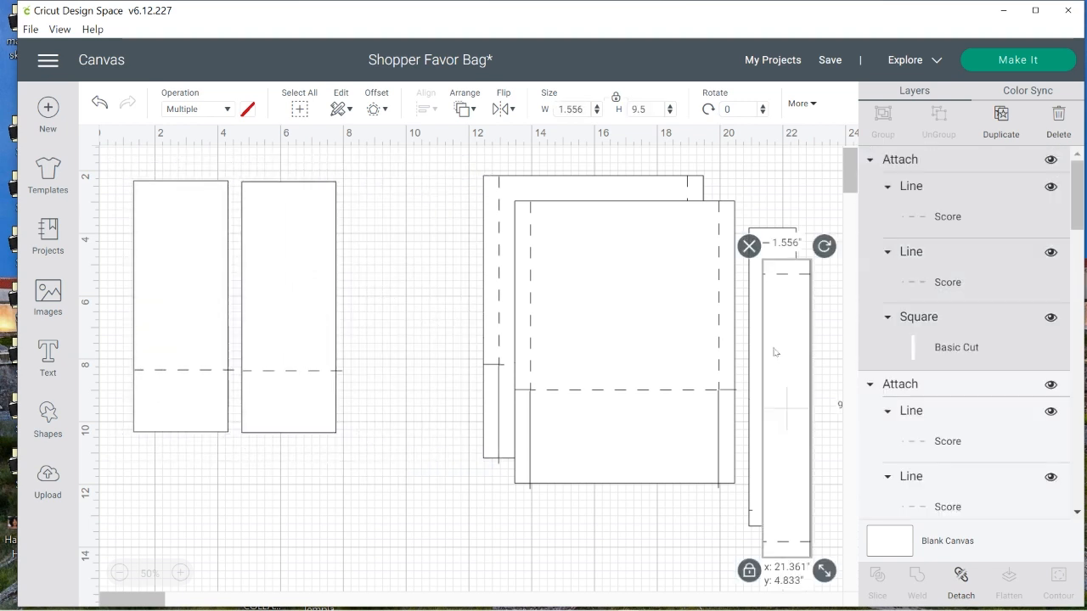
left_click(749, 247)
left_click(785, 286)
left_click(735, 215)
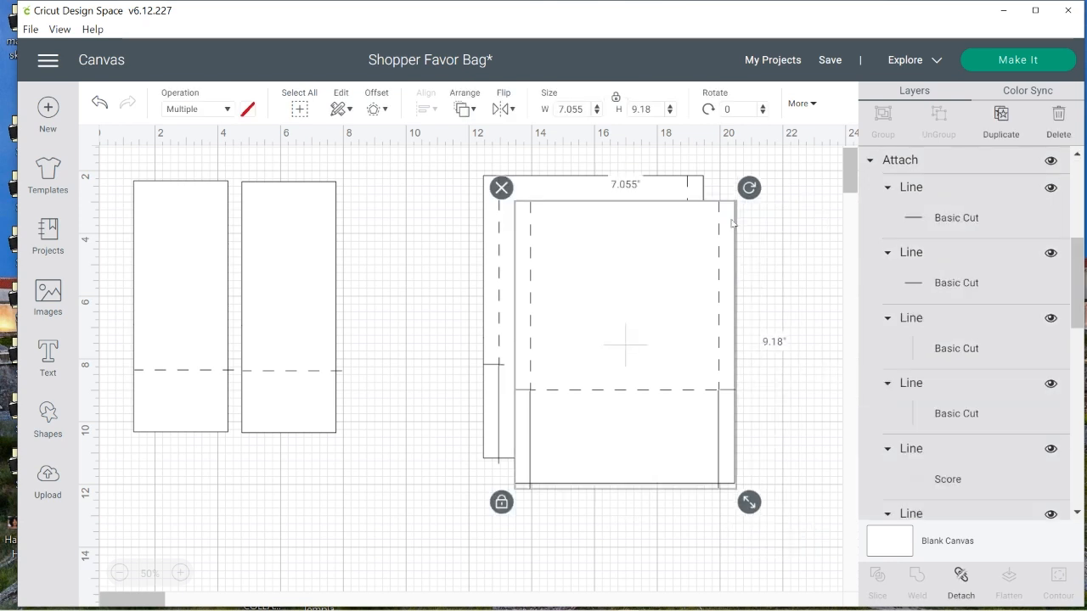
Separate the two large scored panels and delete the one that was in front
left_click_drag(657, 297, 439, 292)
left_click_drag(611, 295, 710, 388)
left_click(384, 269)
left_click_drag(384, 270, 454, 317)
left_click(353, 229)
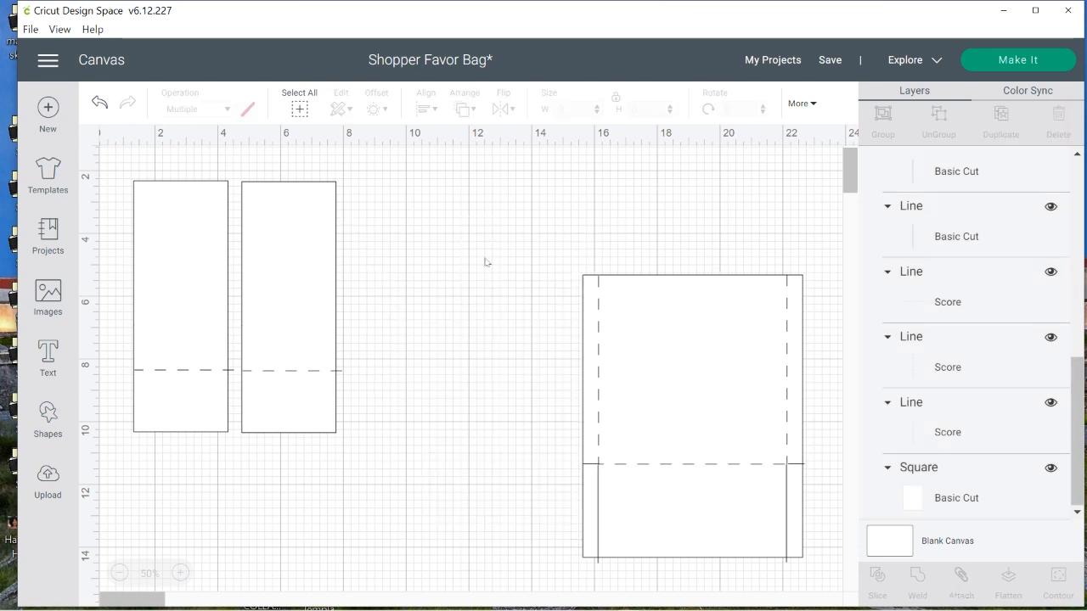
Move the remaining large panel closer to the 3-inch-wide panels and detach its lines from the square
left_click_drag(658, 355, 453, 336)
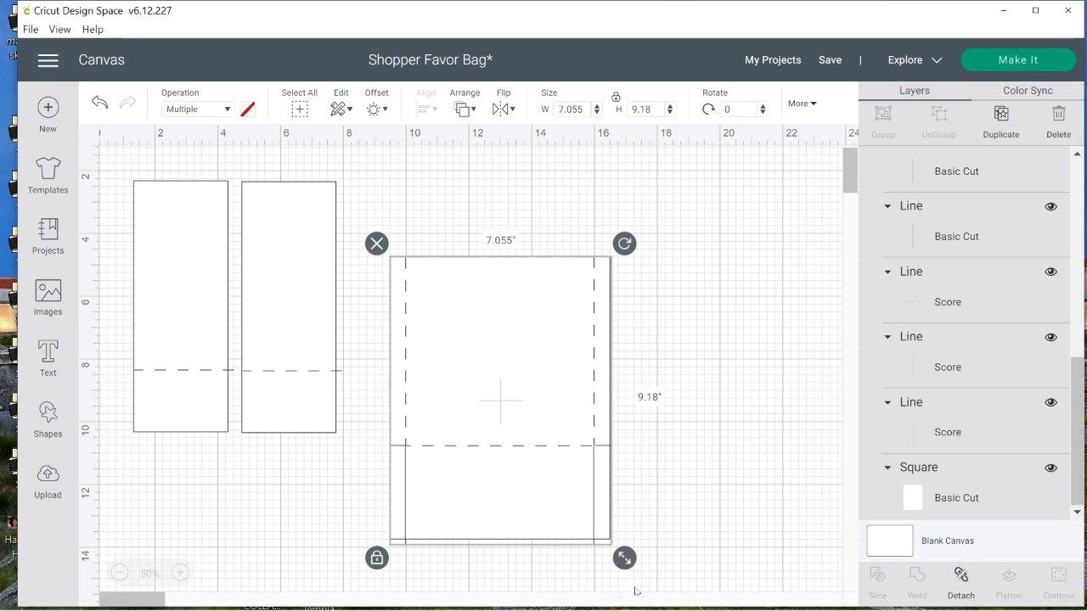
left_click_drag(514, 369, 544, 350)
left_click(962, 580)
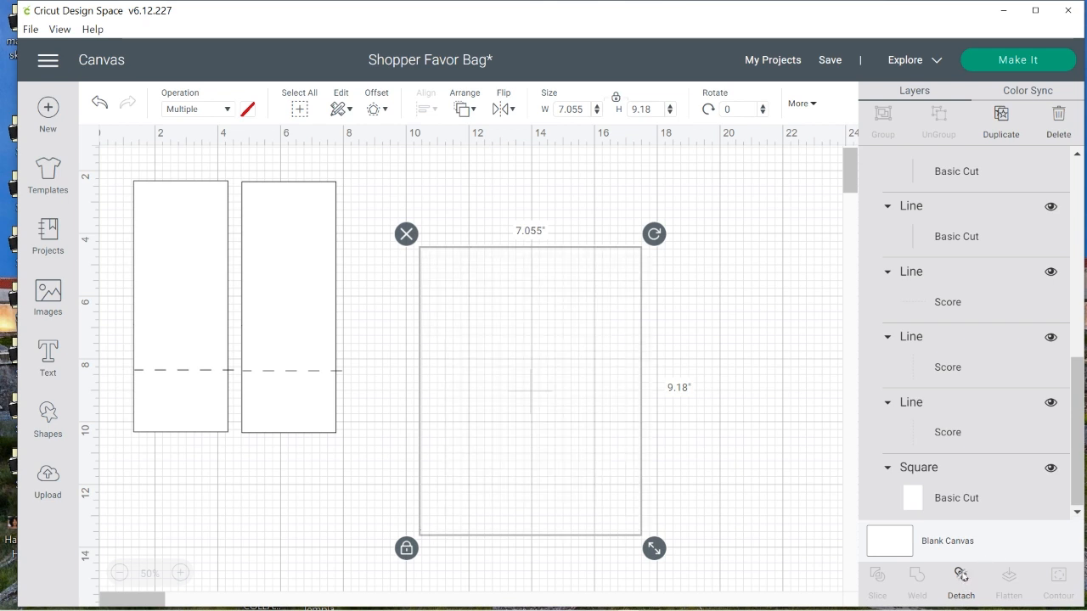
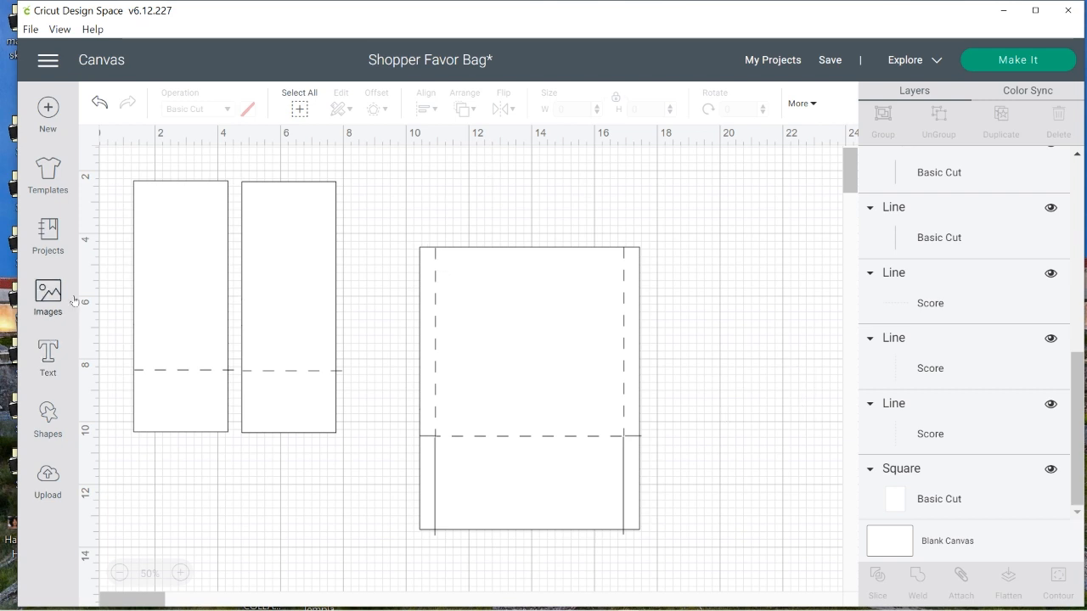
Add a circle about 6 inches across over the large panel's upper edge, spanning the two vertical score lines
left_click(49, 422)
left_click(178, 260)
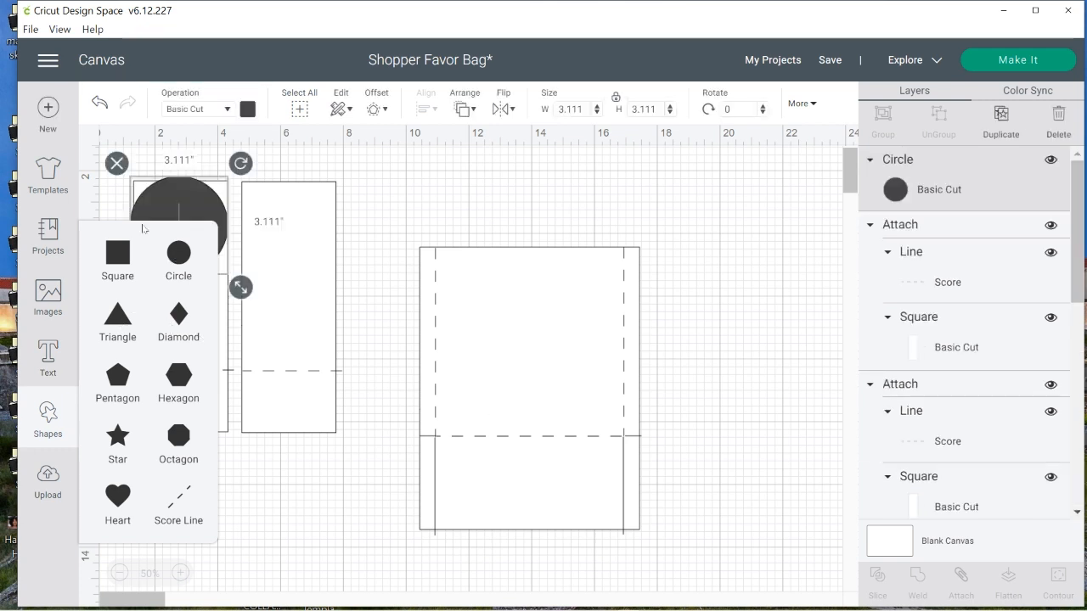
left_click_drag(171, 201, 476, 210)
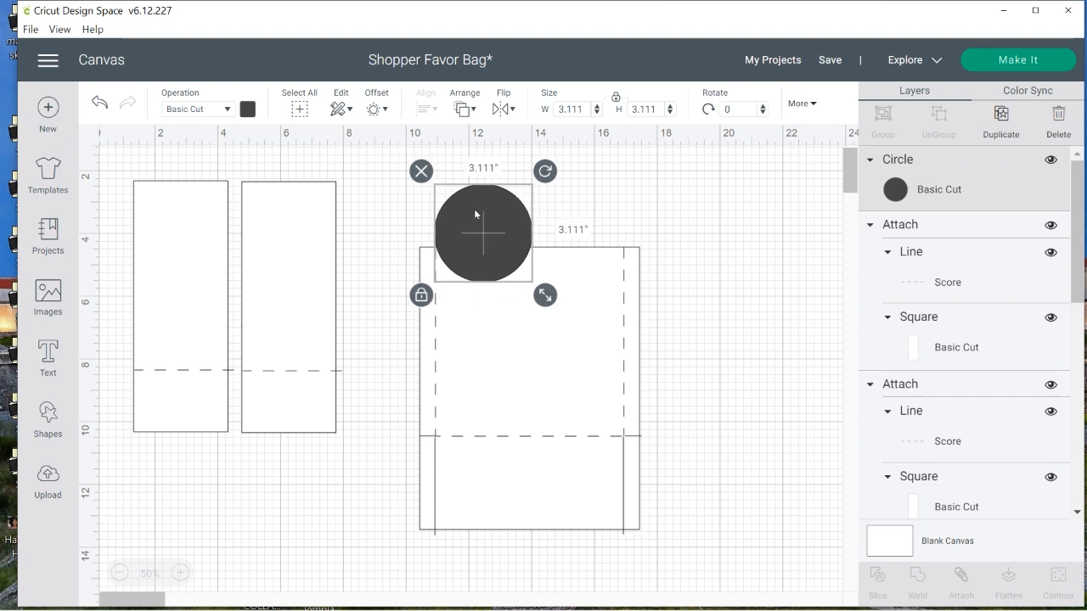
left_click_drag(550, 296, 620, 388)
left_click_drag(522, 326, 523, 295)
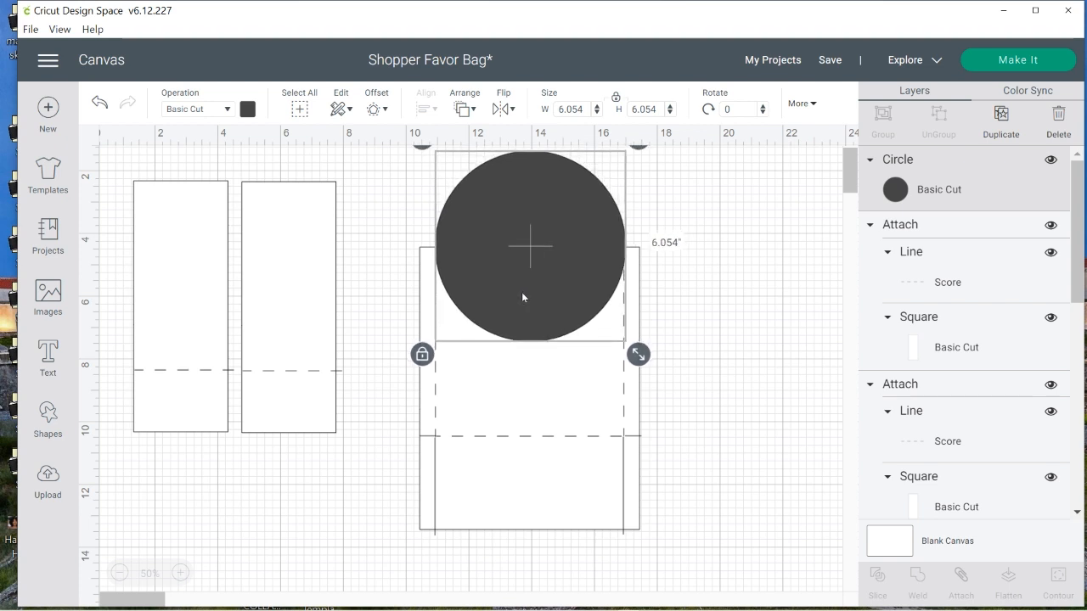
left_click_drag(639, 354, 639, 352)
left_click(798, 350)
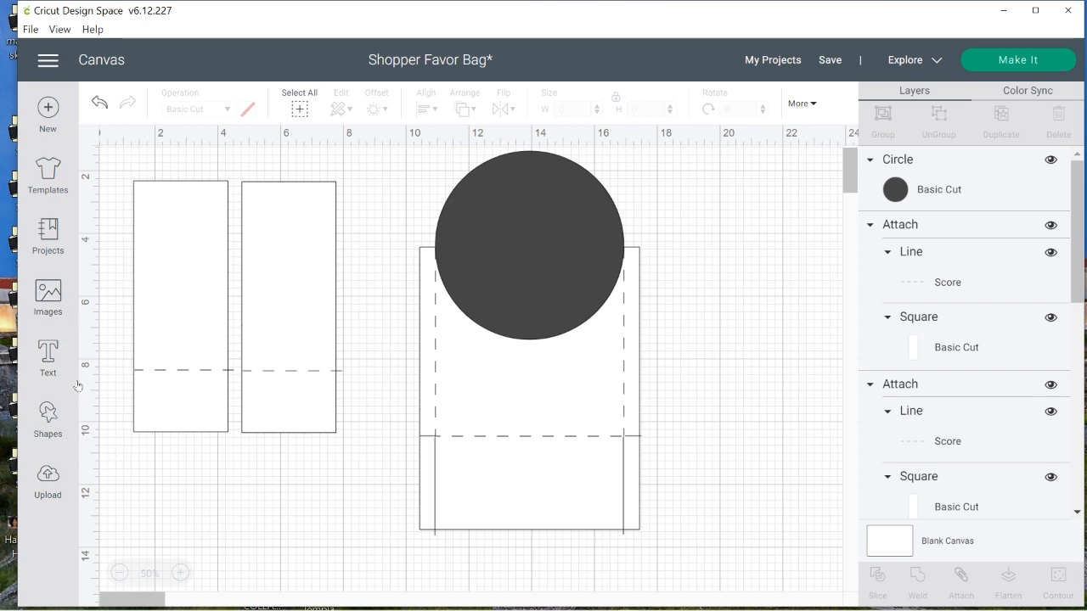
Duplicate the circle and set the copy's material color to white
left_click(512, 254)
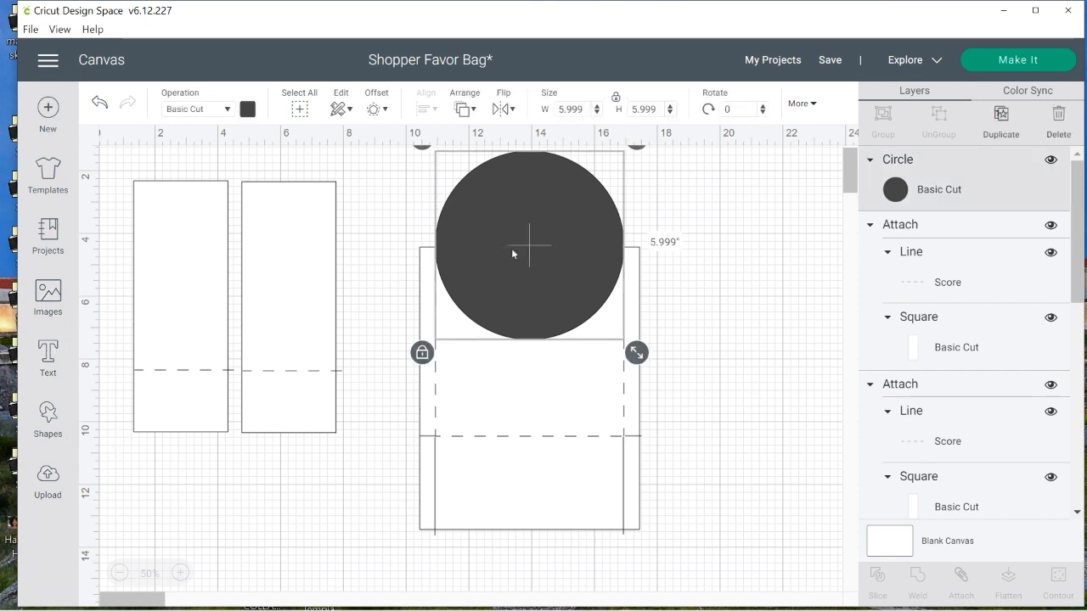
right_click(513, 253)
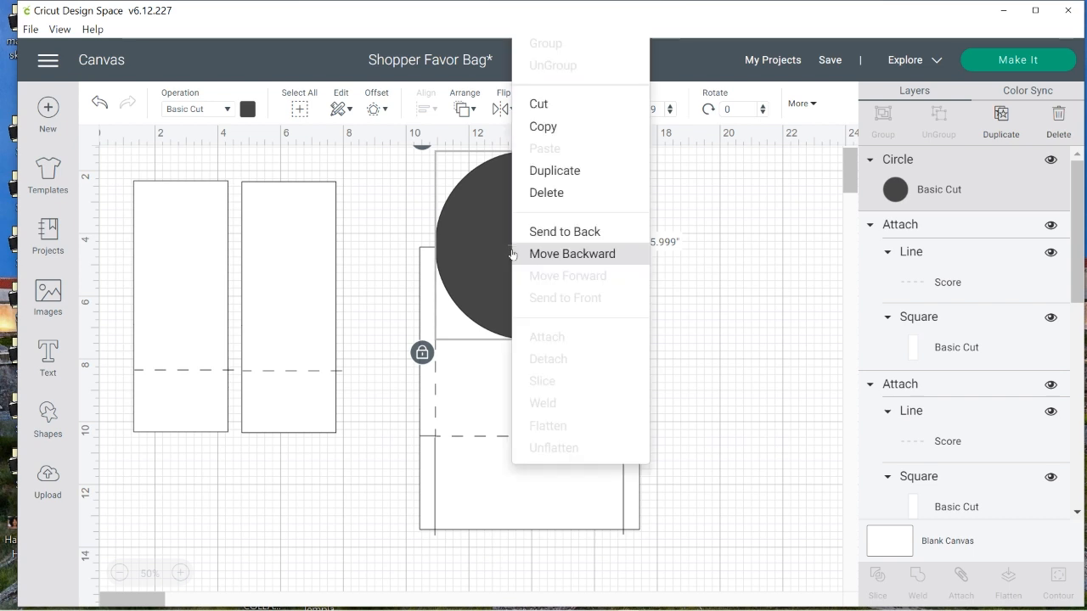
left_click(571, 173)
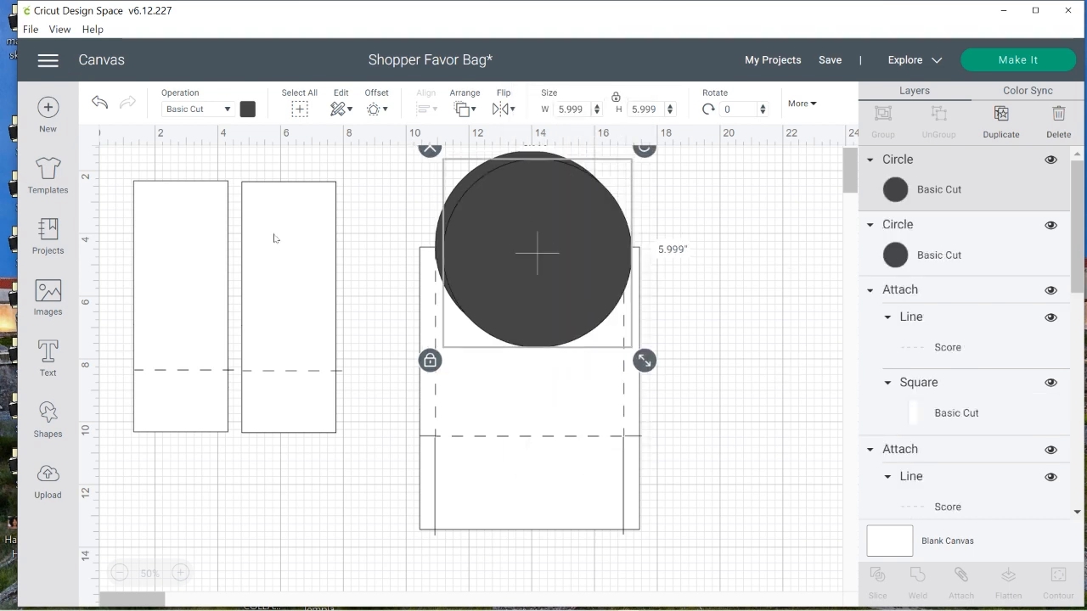
left_click(247, 109)
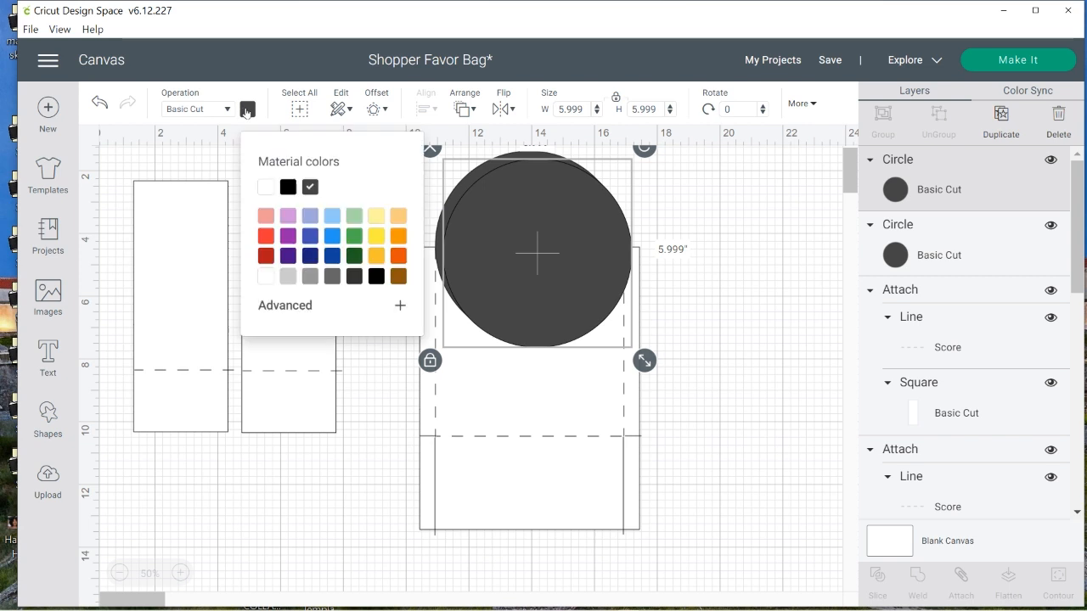
left_click(265, 187)
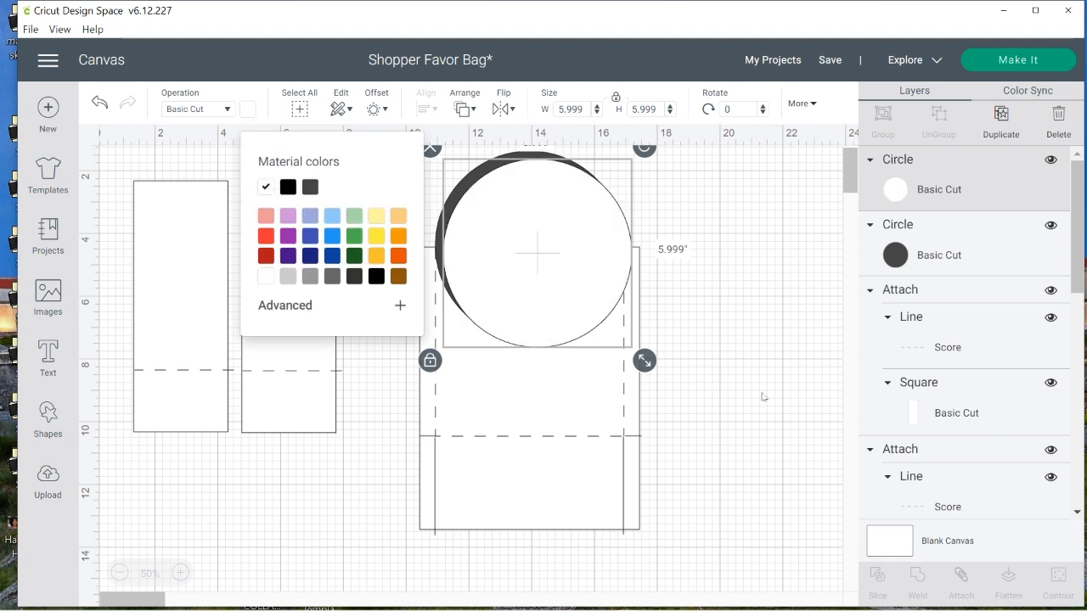
Shrink the white circle to about 4.78 inches and position it in the middle of the dark circle to form a ring
left_click_drag(643, 360, 603, 327)
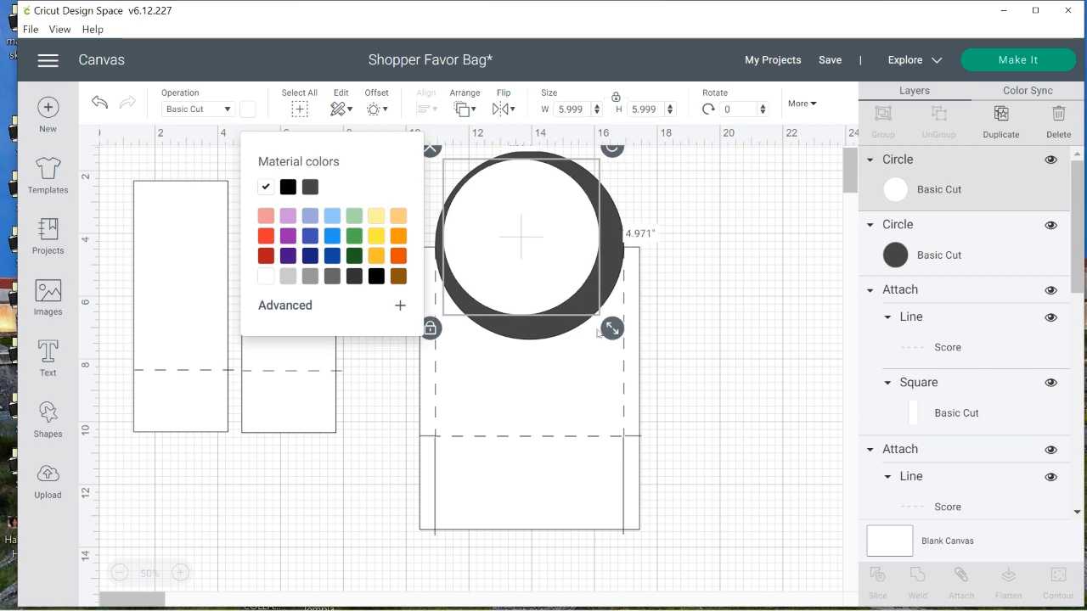
left_click(504, 266)
left_click_drag(506, 267, 513, 273)
left_click(705, 296)
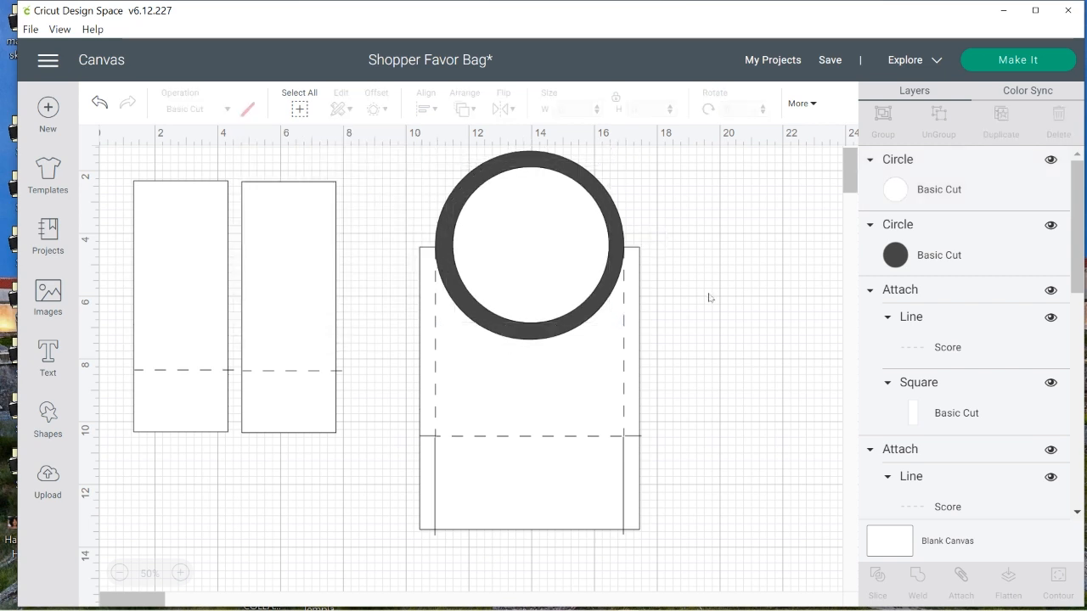
left_click(509, 266)
left_click(534, 262)
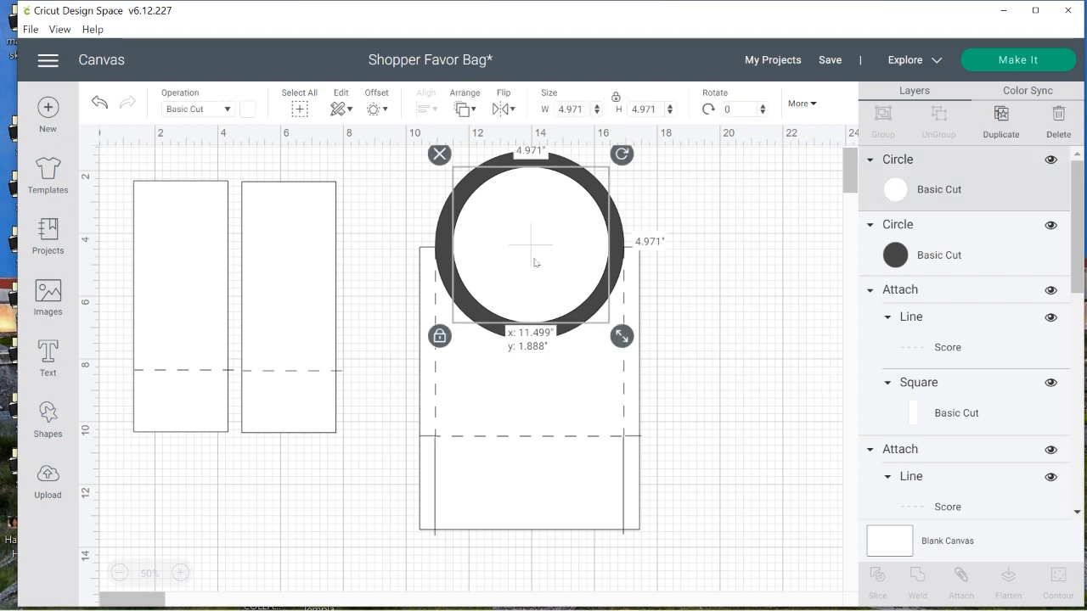
left_click_drag(534, 263, 532, 263)
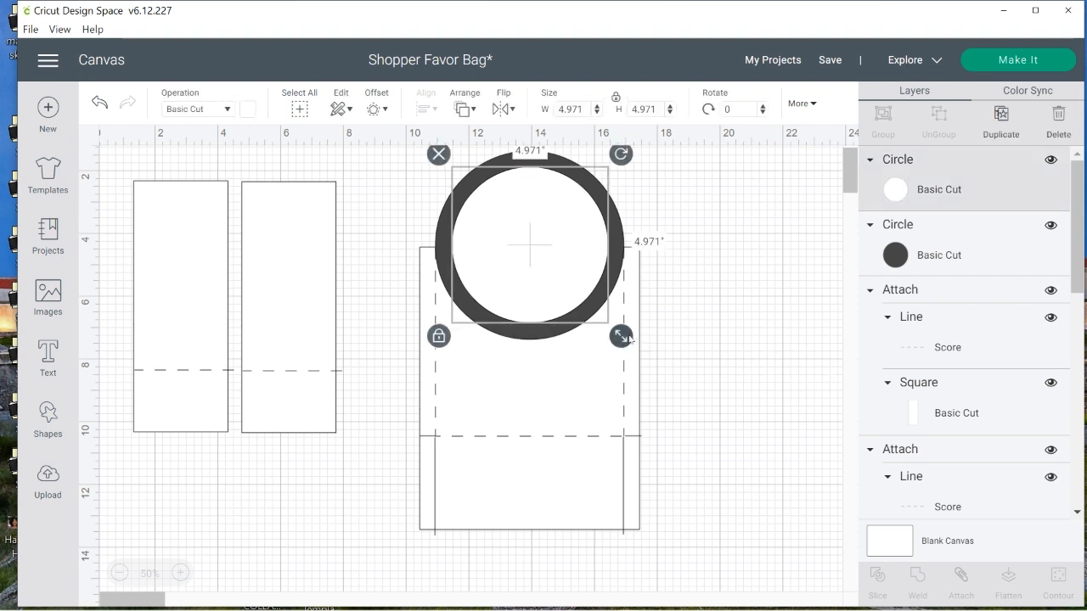
left_click_drag(622, 338, 616, 332)
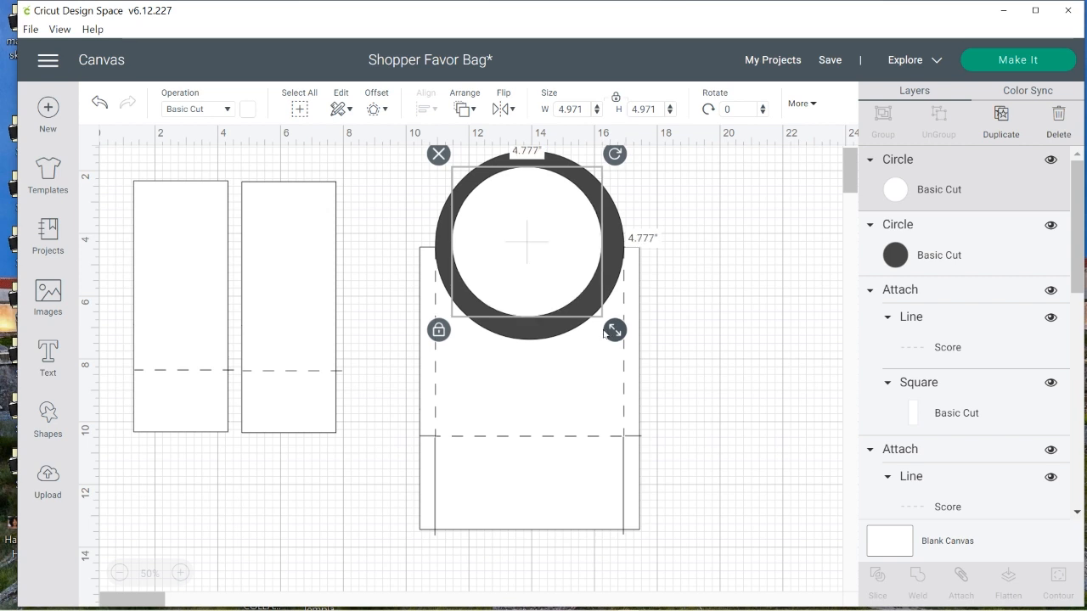
left_click_drag(532, 293, 532, 294)
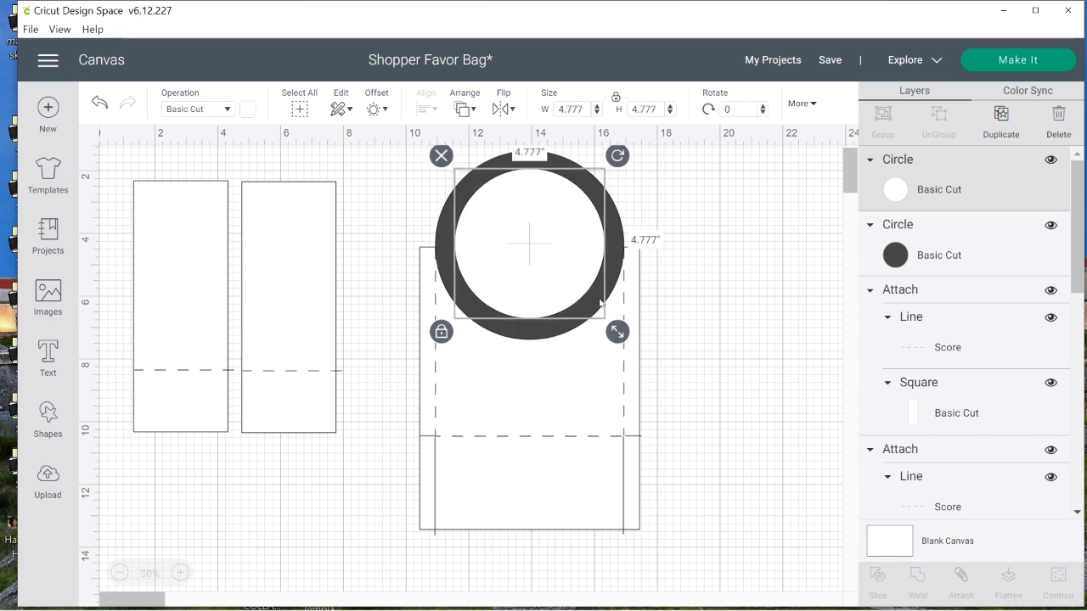
left_click(758, 326)
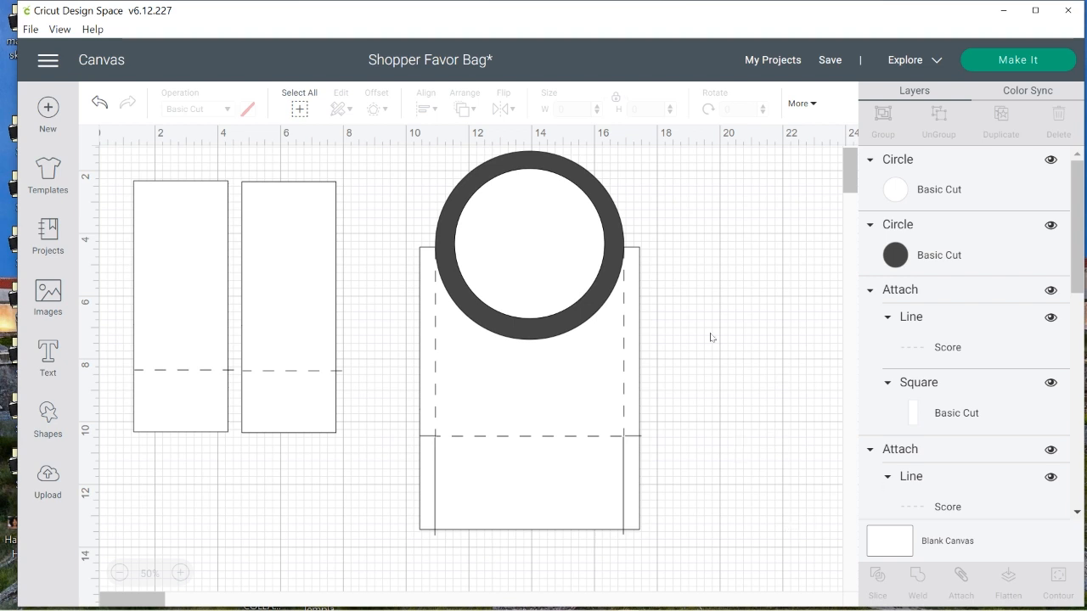
Move the large panel together with all its lines down, clear of the two circles
left_click_drag(713, 342, 590, 383)
left_click(715, 382)
left_click_drag(715, 375, 359, 563)
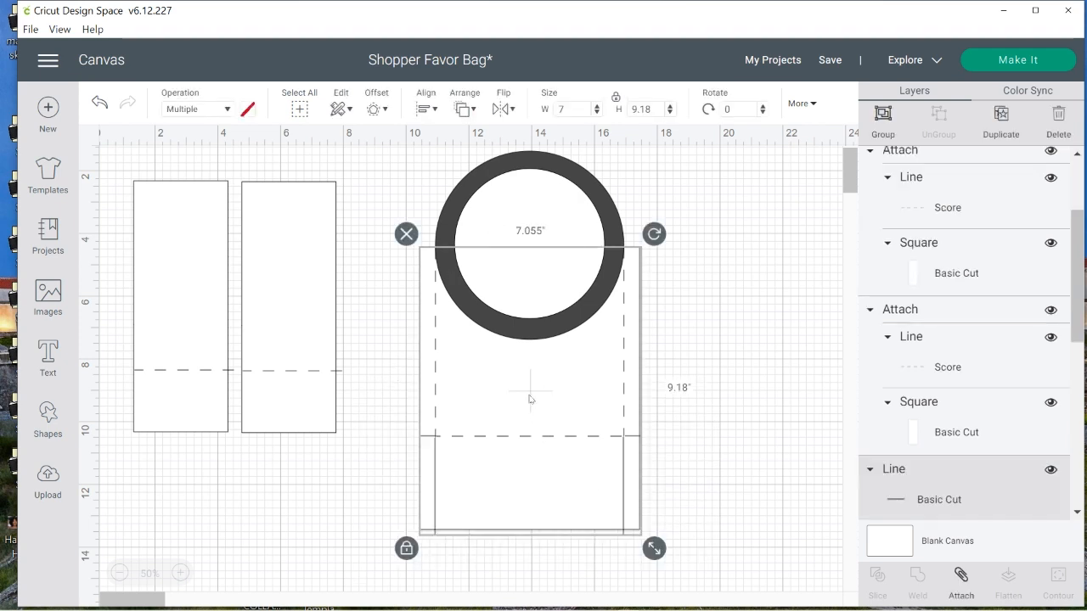
left_click_drag(530, 400, 504, 574)
Center the white and dark circles on each other using the Center alignment
left_click(539, 265)
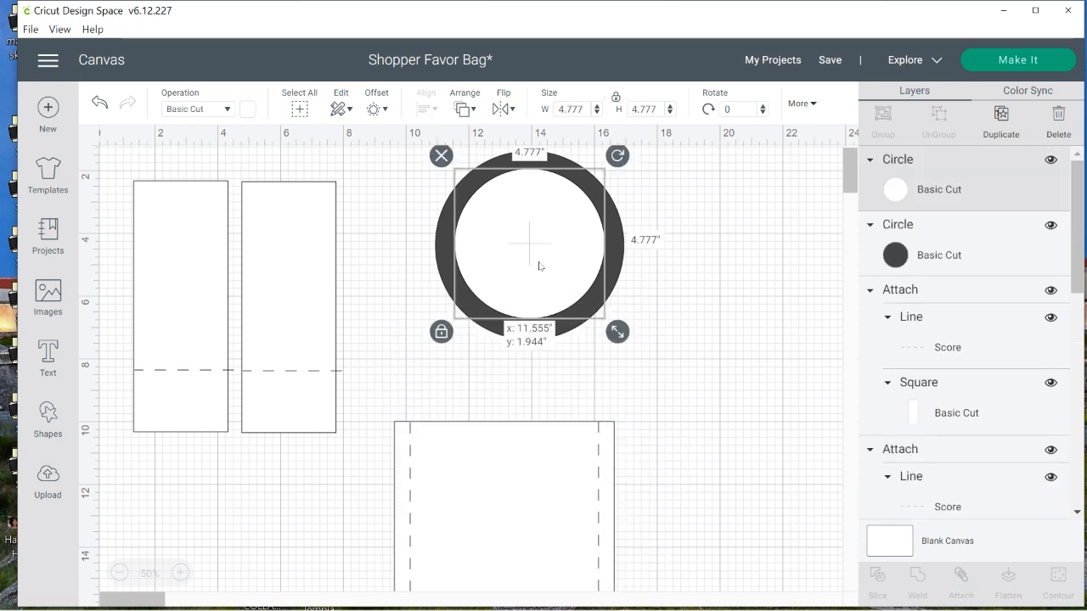
left_click_drag(539, 266, 539, 268)
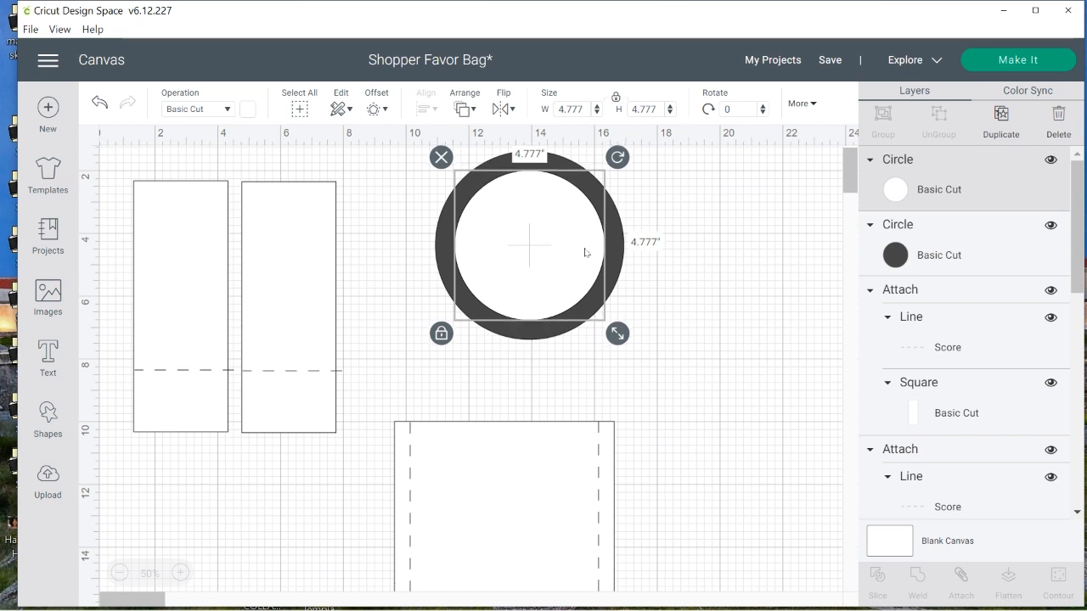
left_click_drag(691, 226, 437, 270)
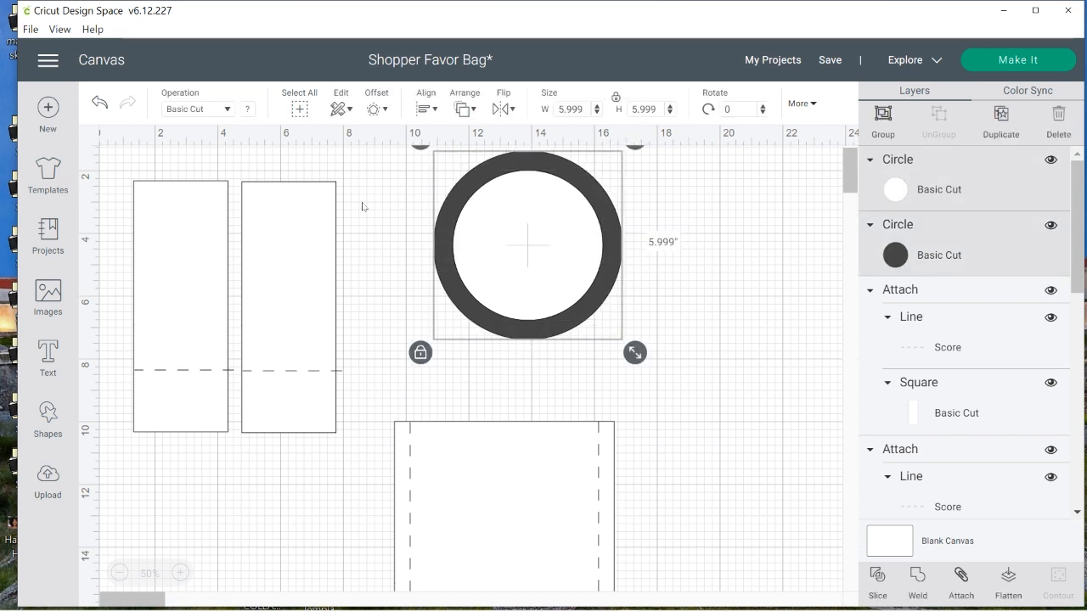
left_click(425, 109)
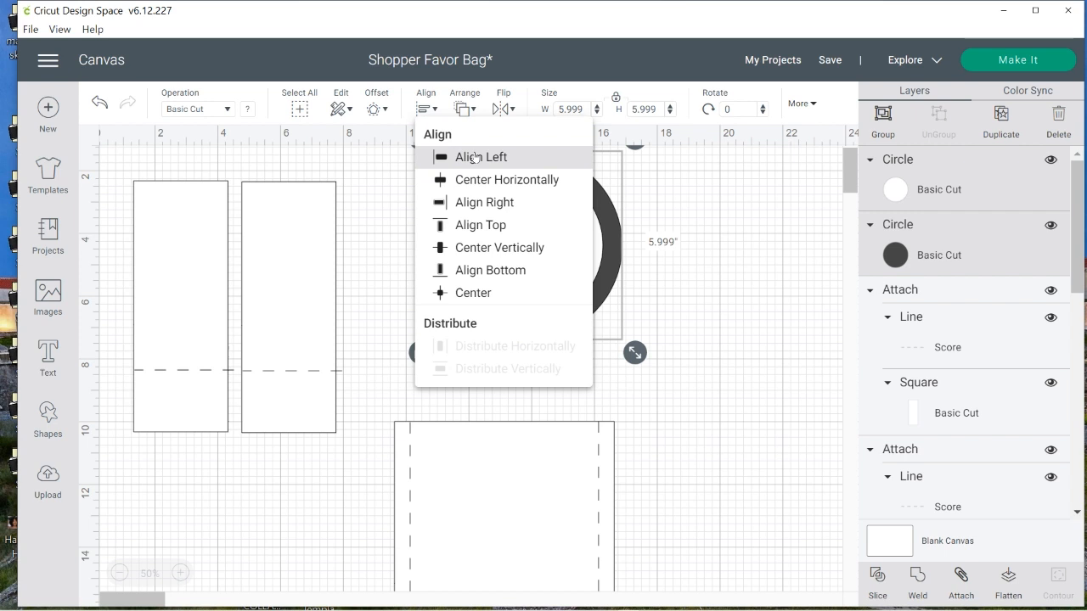
left_click(473, 293)
left_click(781, 319)
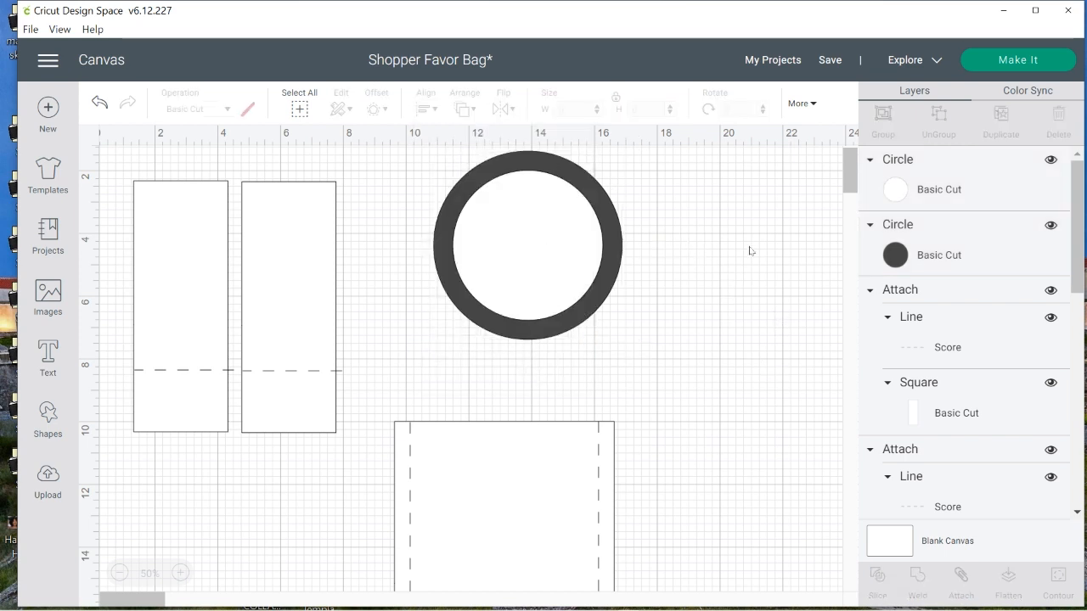
Slice the dark circle with the white one and delete the white inner disc
left_click_drag(742, 252, 560, 262)
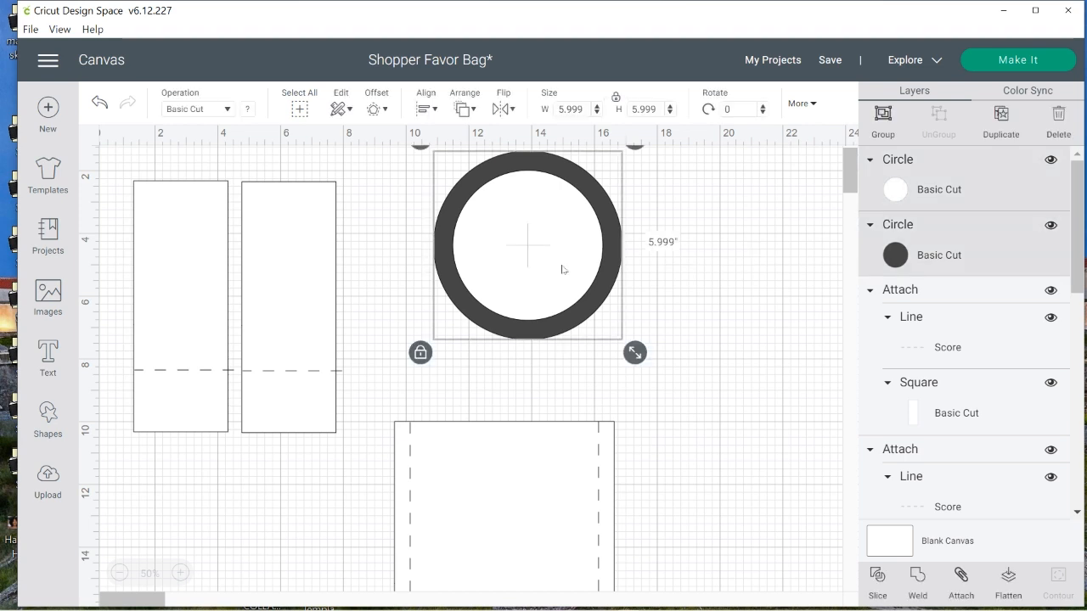
left_click(876, 578)
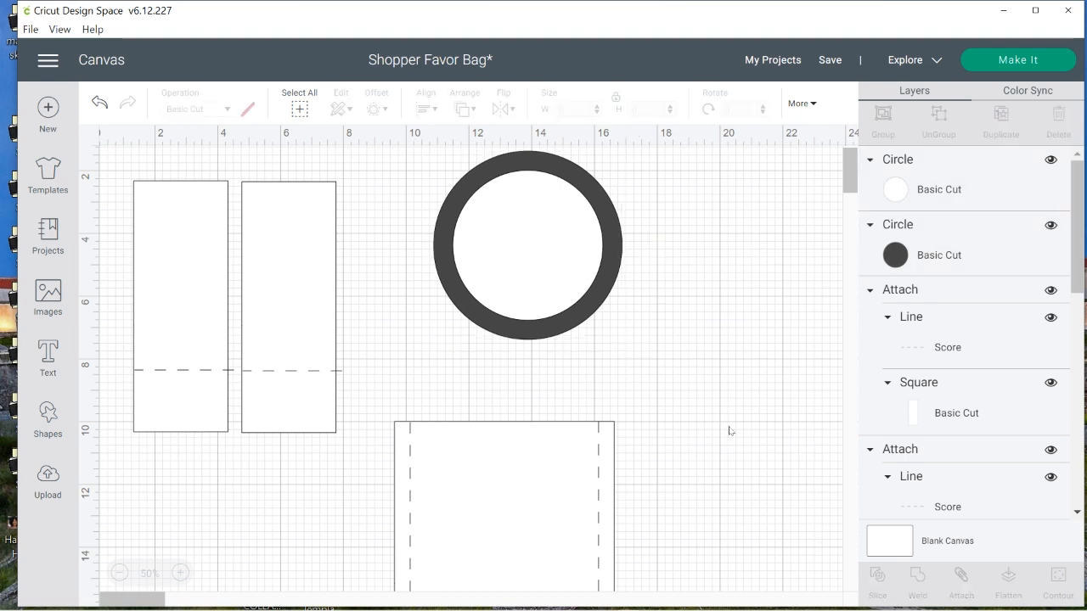
left_click(558, 333)
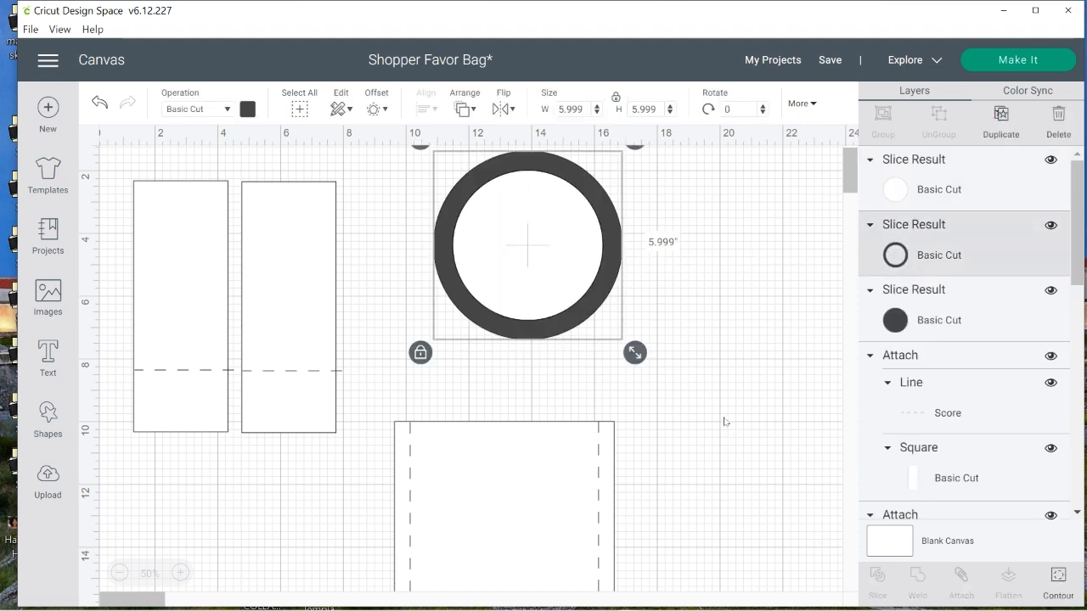
left_click(529, 260)
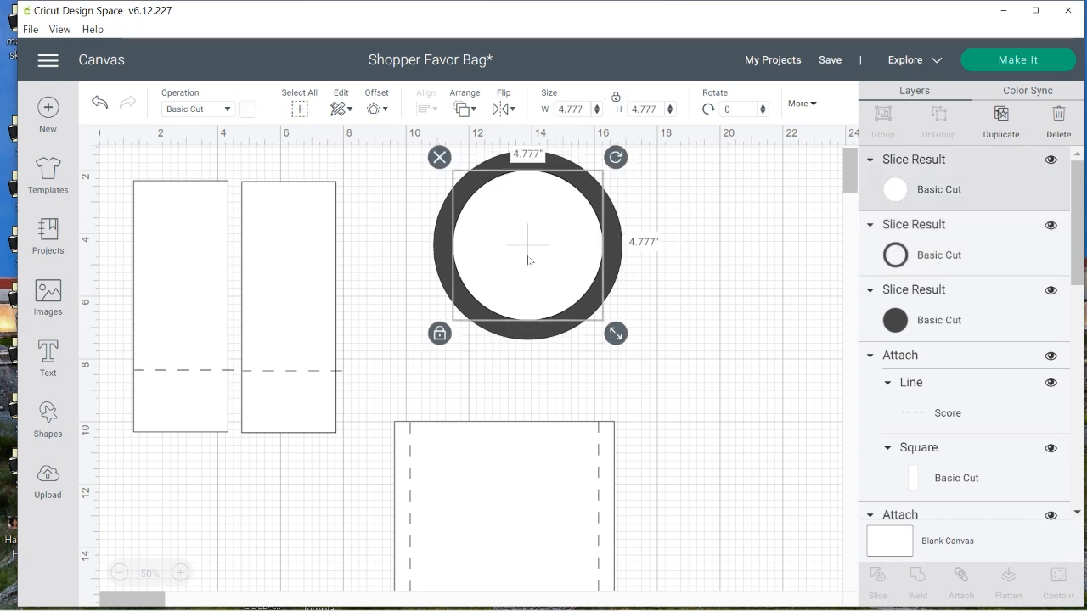
left_click(437, 156)
left_click(524, 247)
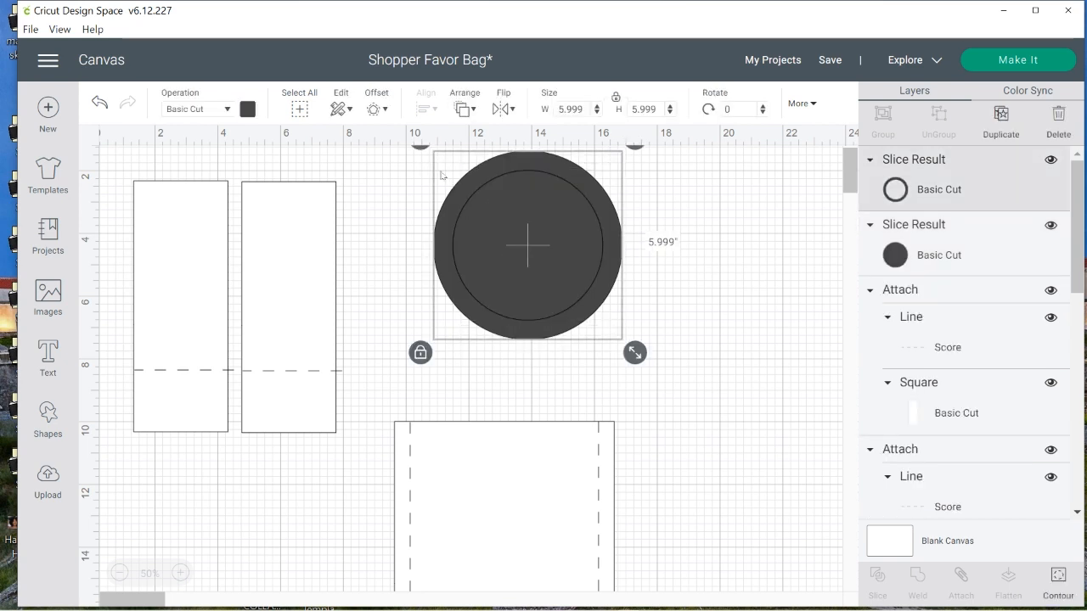
left_click(427, 154)
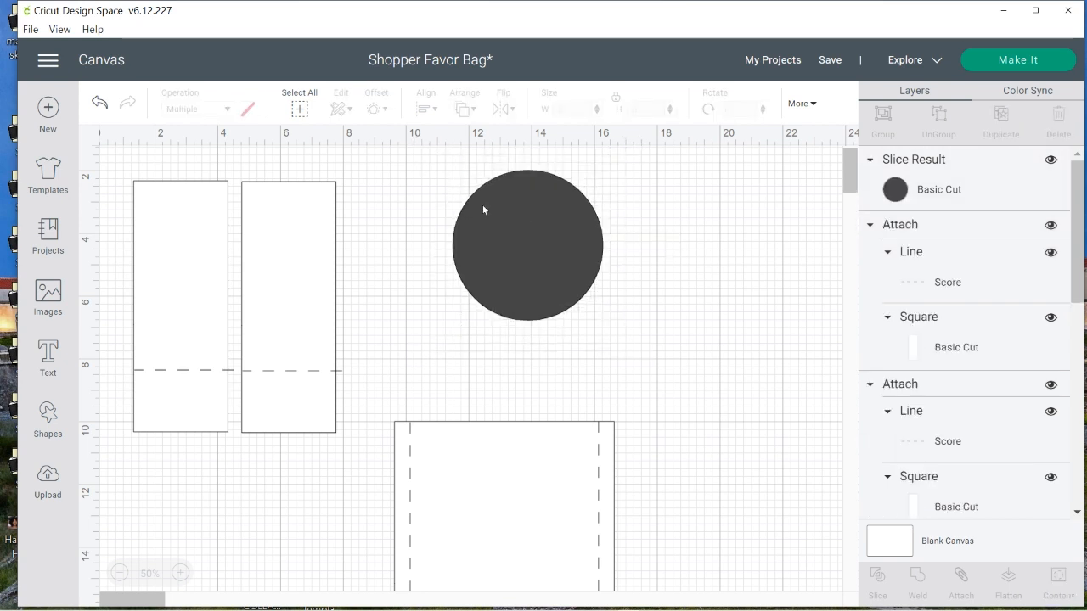
left_click(99, 103)
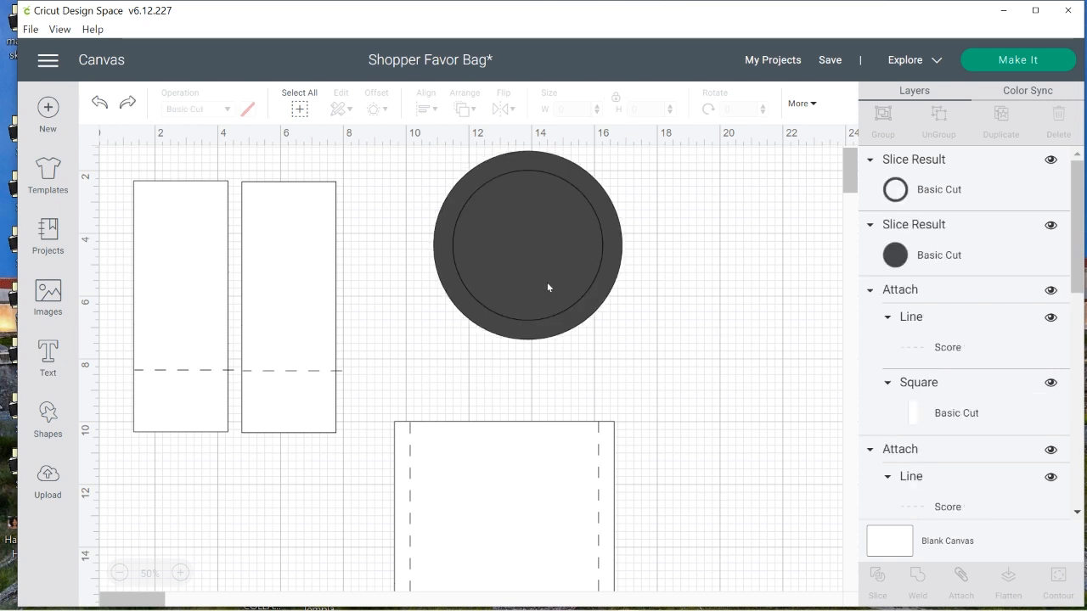
Separate the ring from the dark inner disc, delete the disc, and place the ring above the large panel, in line with its vertical score lines
left_click_drag(565, 297, 754, 330)
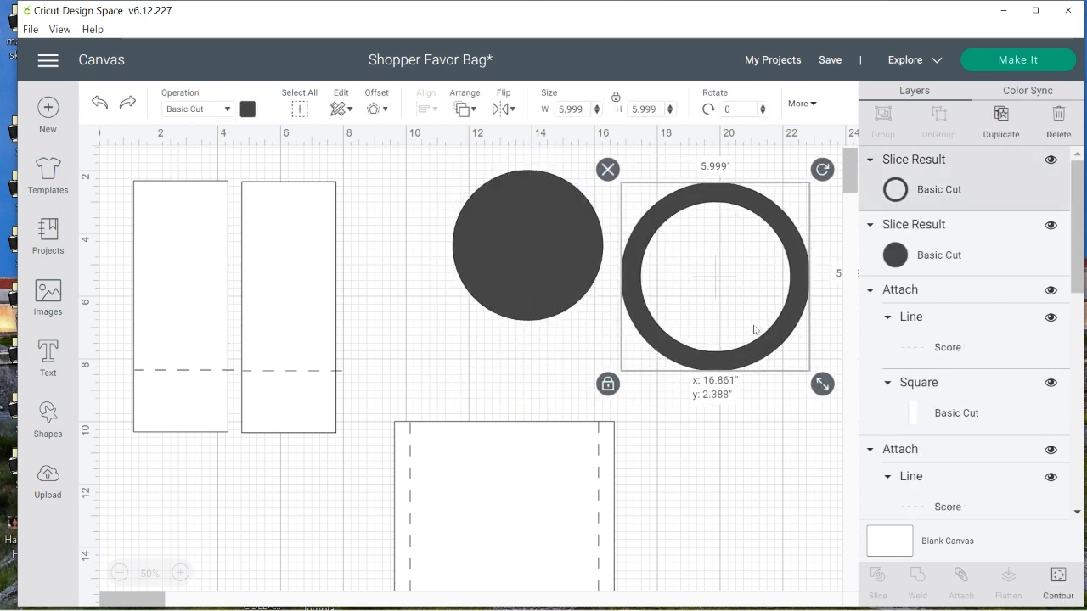
left_click(511, 240)
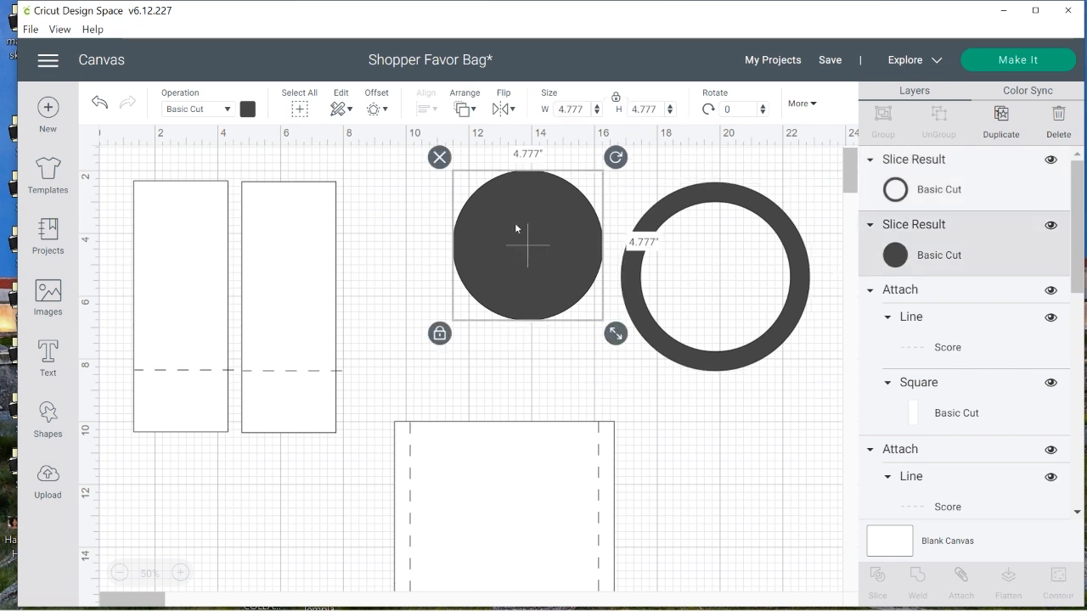
left_click(440, 158)
left_click(648, 324)
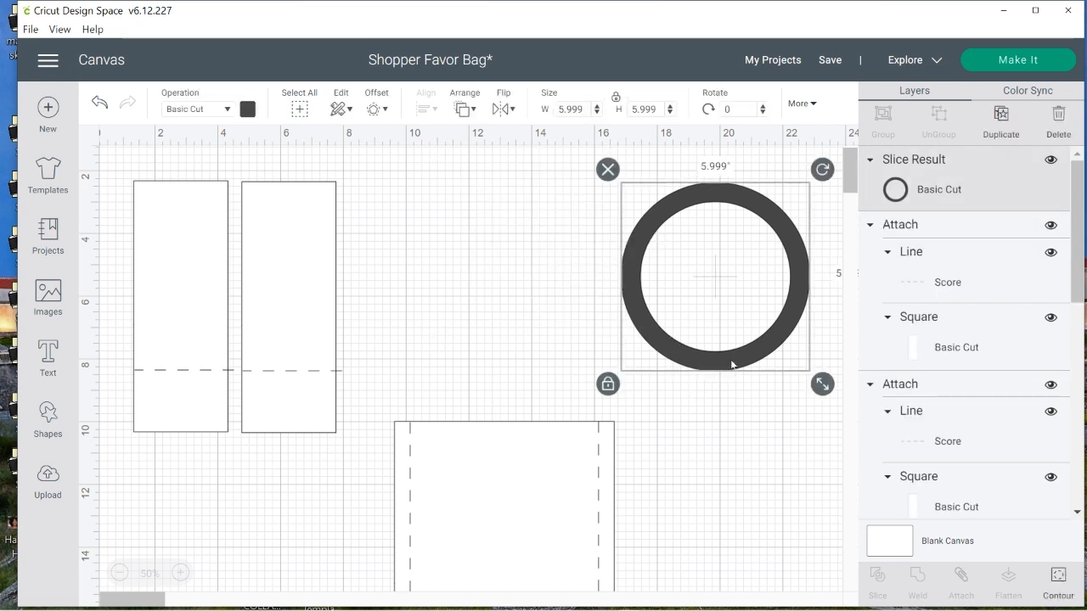
left_click_drag(732, 365, 521, 369)
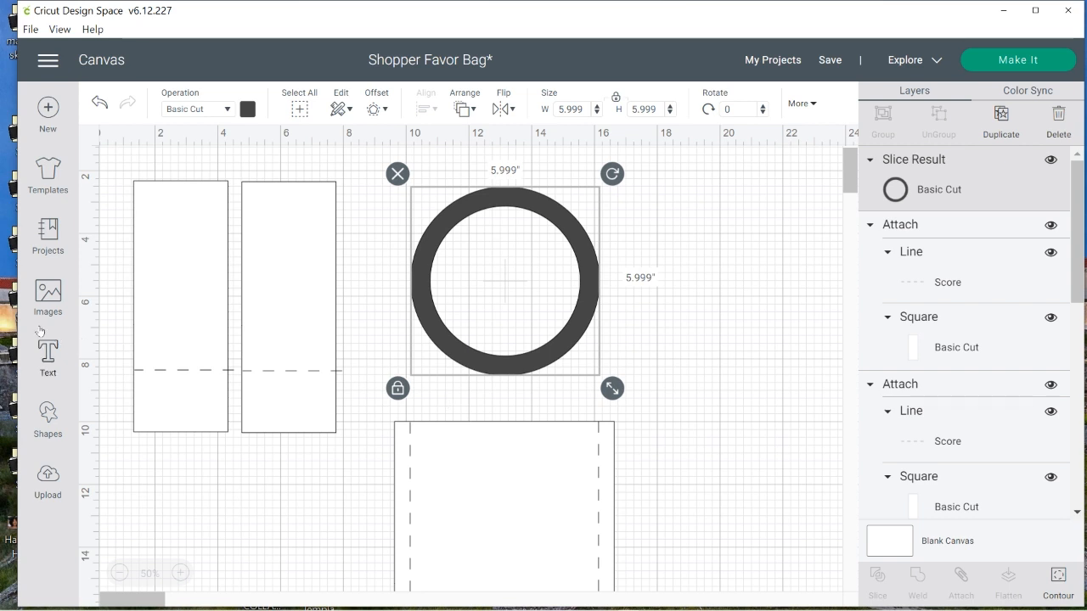
Add a square over the ring, unlock its proportions and stretch it into a rectangle about 7.9 × 3.6 inches wider than the ring
left_click(51, 420)
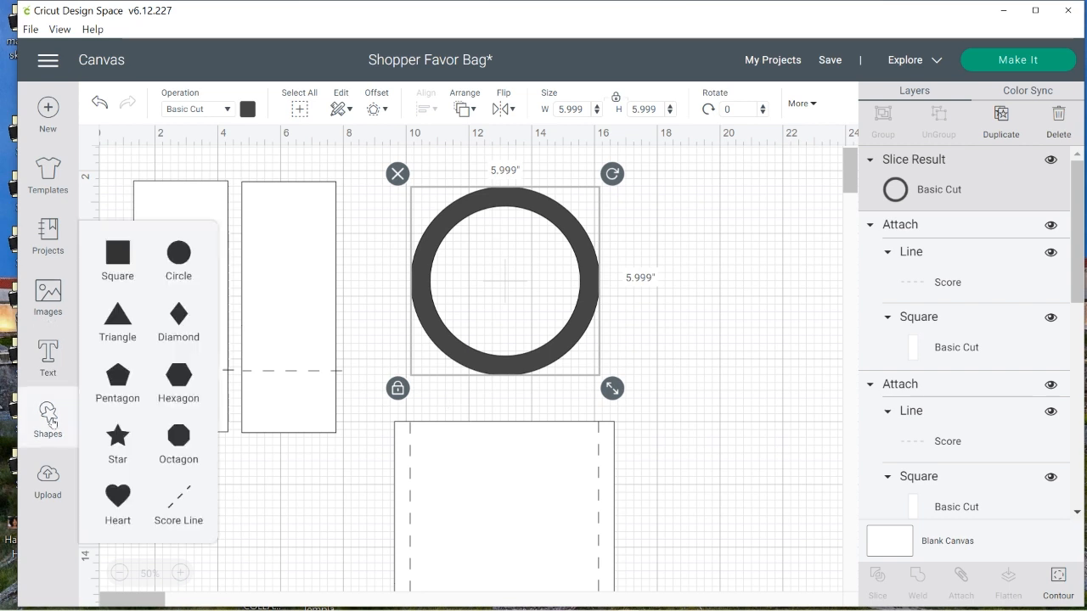
left_click(112, 263)
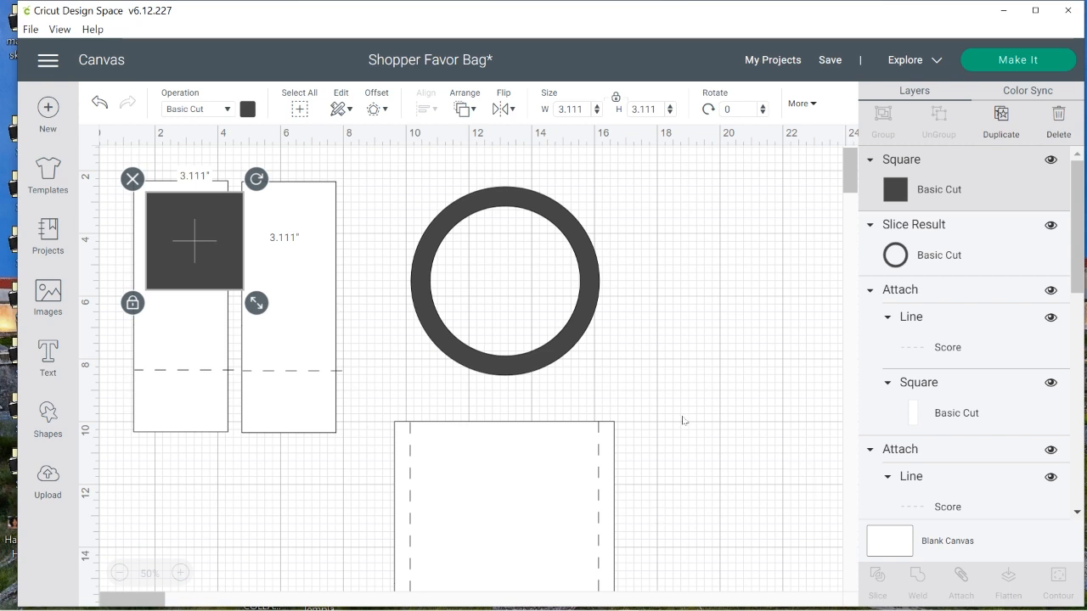
left_click_drag(193, 257, 432, 338)
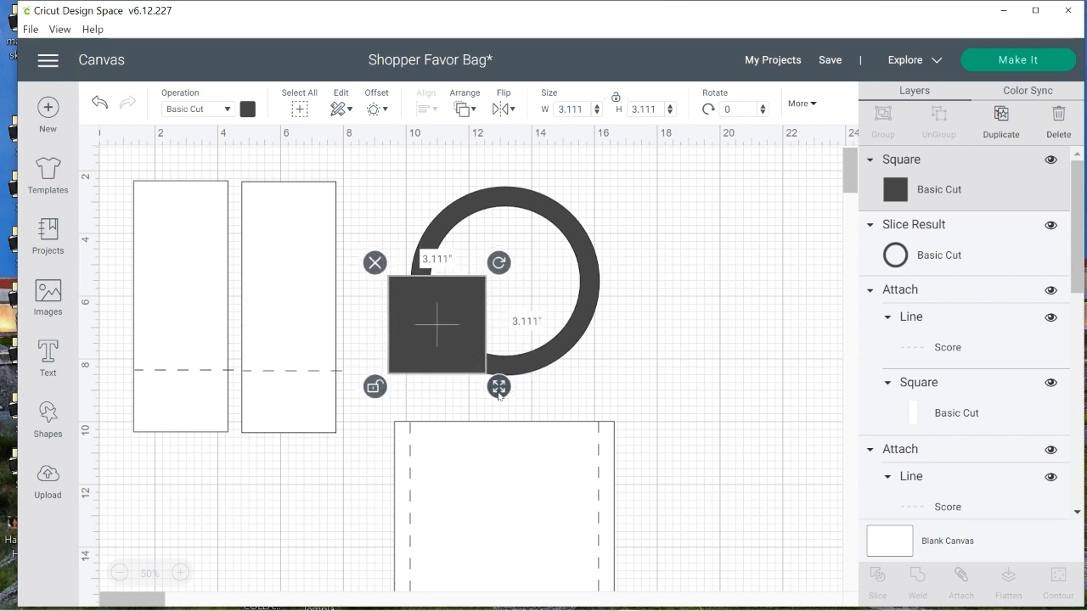
left_click_drag(497, 388, 650, 411)
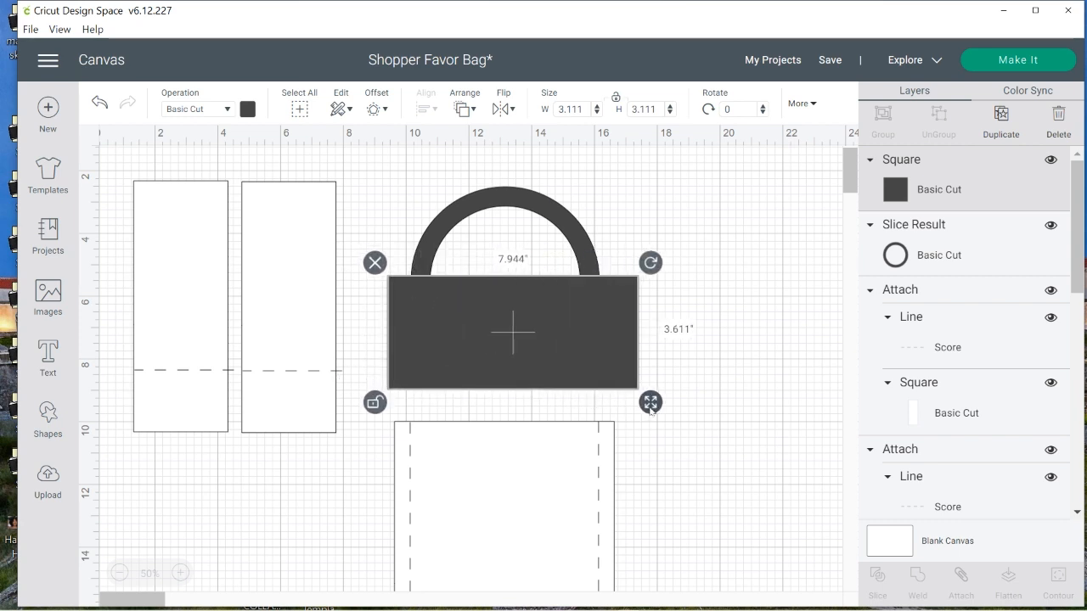
left_click_drag(561, 343, 547, 305)
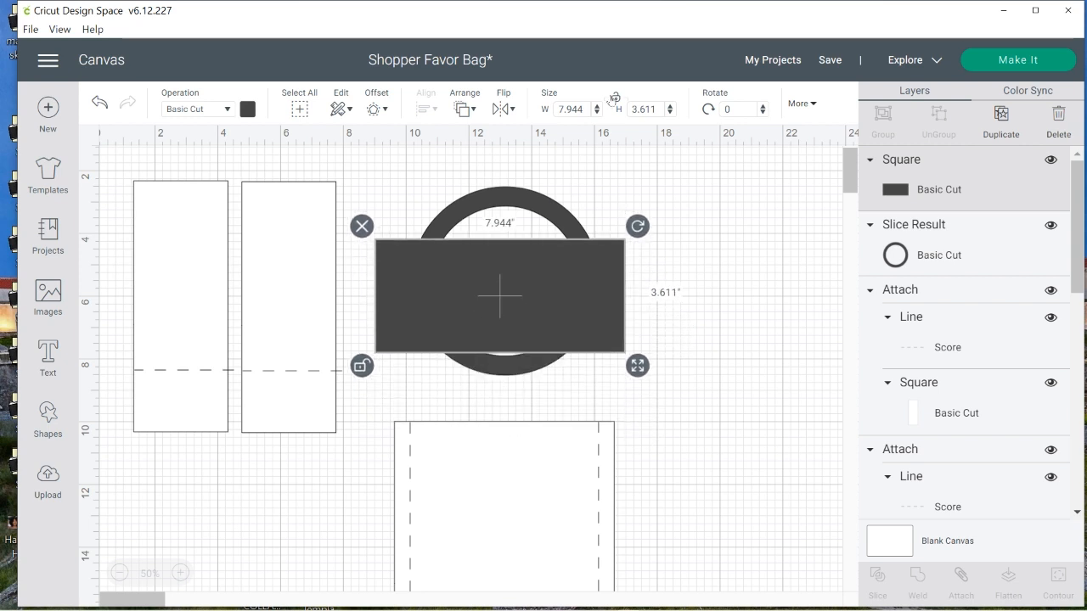
Set the rectangle's height to 3 inches and position it to cover exactly the lower half of the ring
left_click(571, 109)
left_click(539, 211)
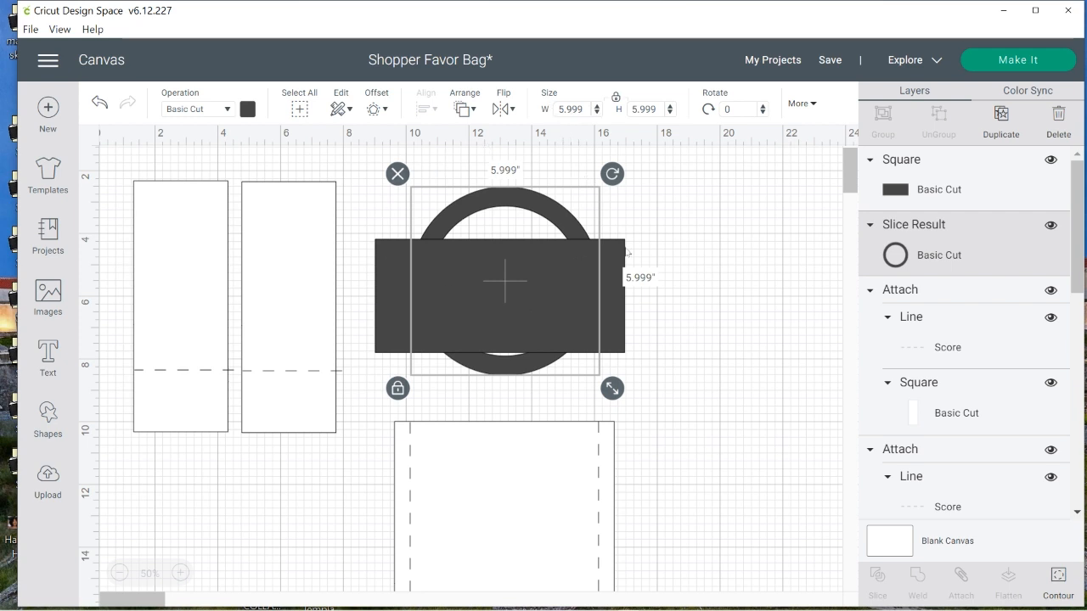
left_click(613, 317)
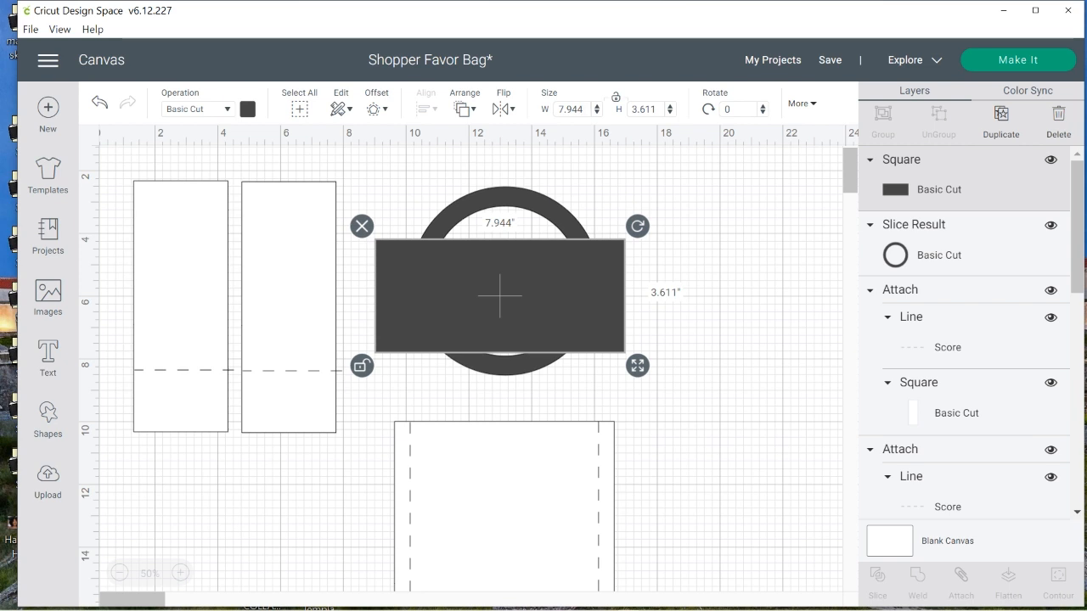
left_click(643, 110)
type("3")
key("Return")
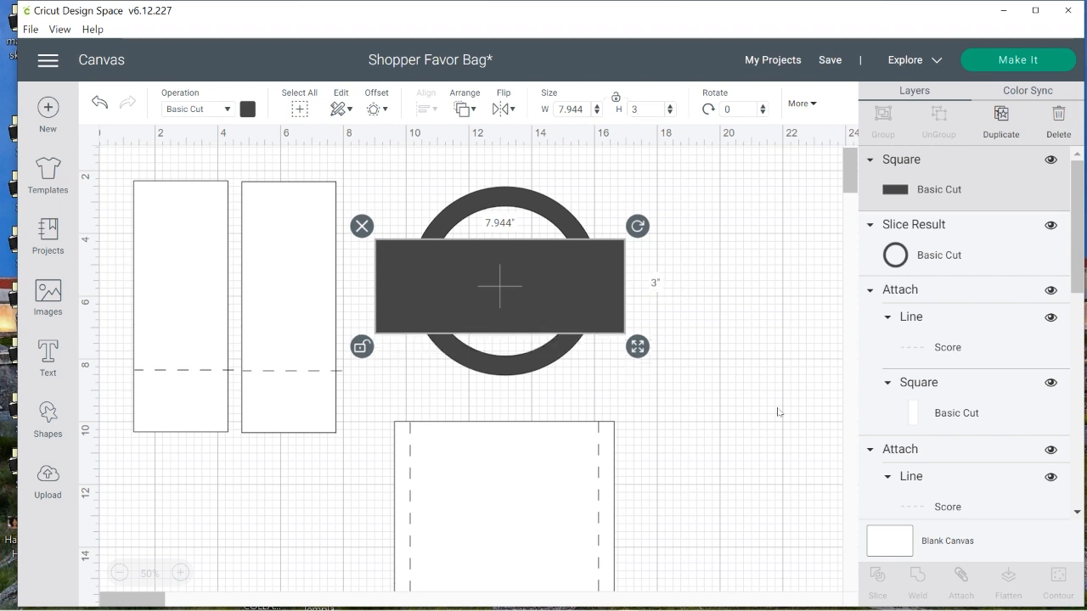
left_click_drag(504, 295, 508, 333)
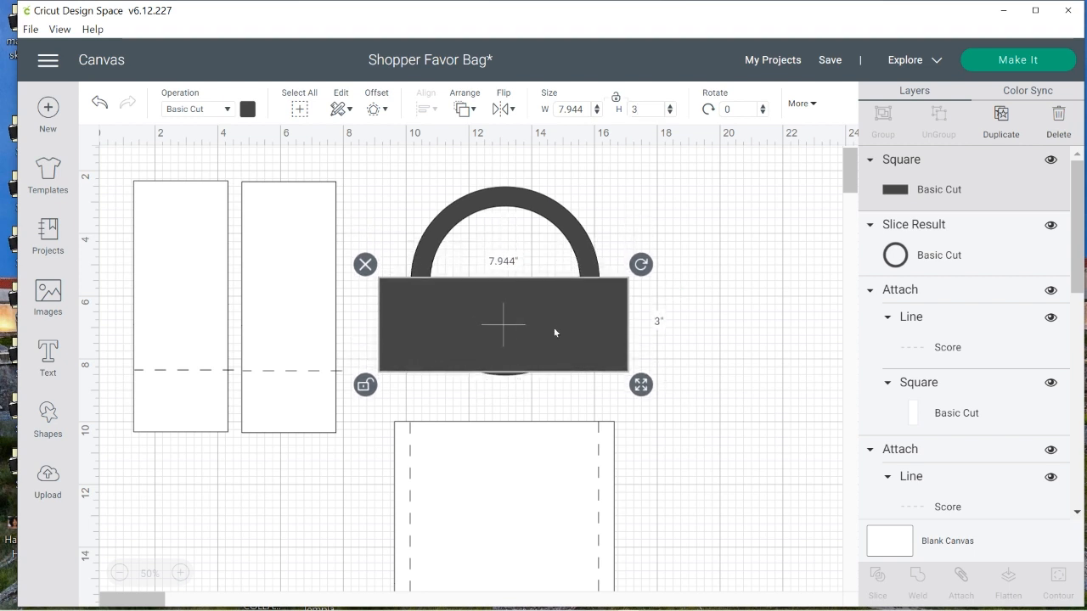
left_click_drag(611, 315, 599, 335)
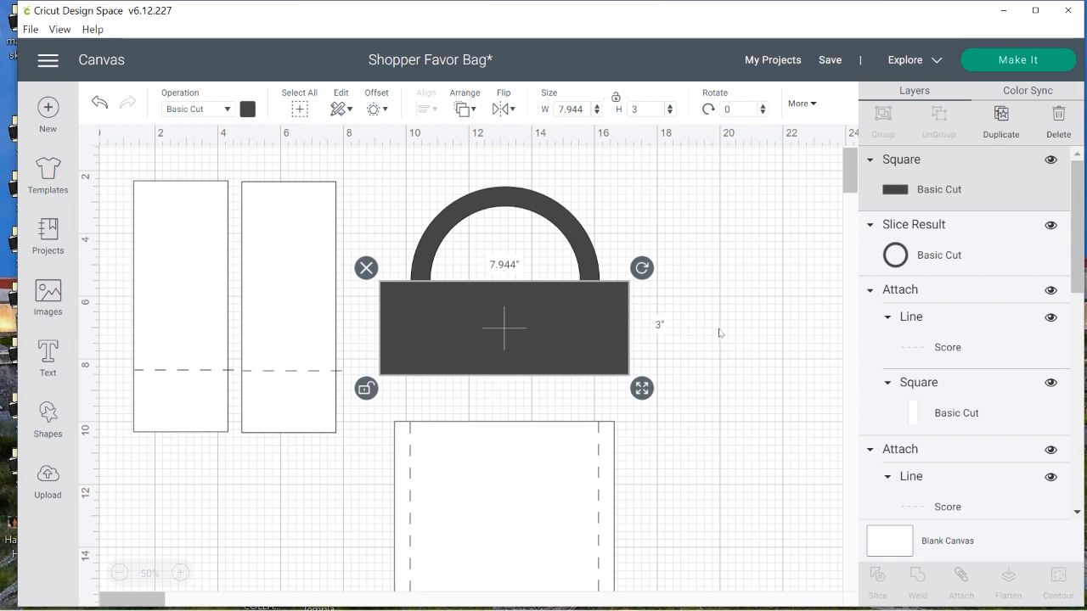
Slice the ring with the rectangle and delete the rectangle remnant and both lower half-ring pieces
left_click_drag(719, 325, 493, 305)
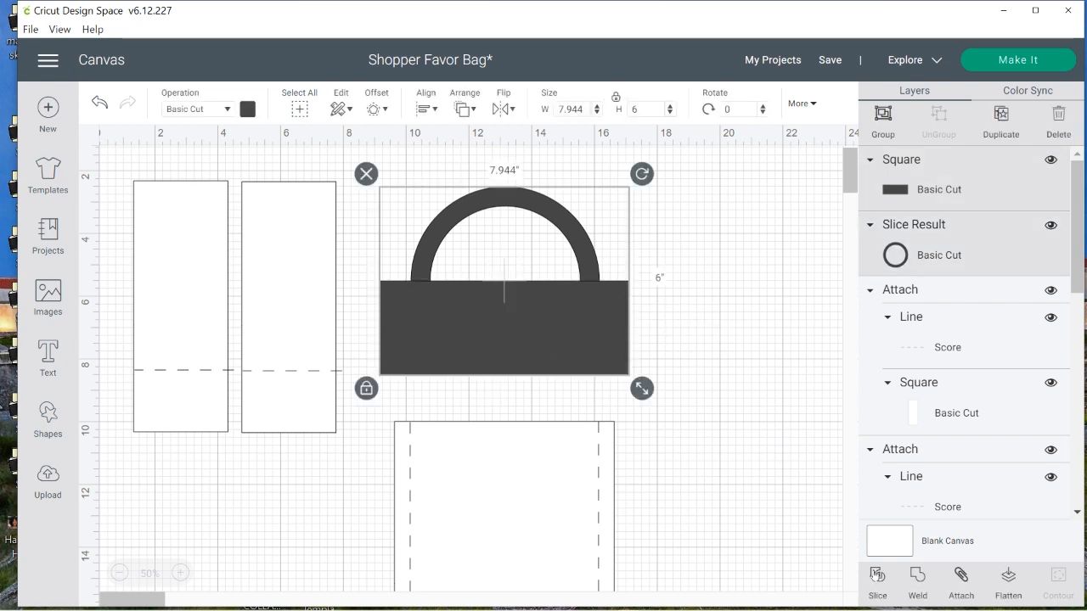
left_click(722, 503)
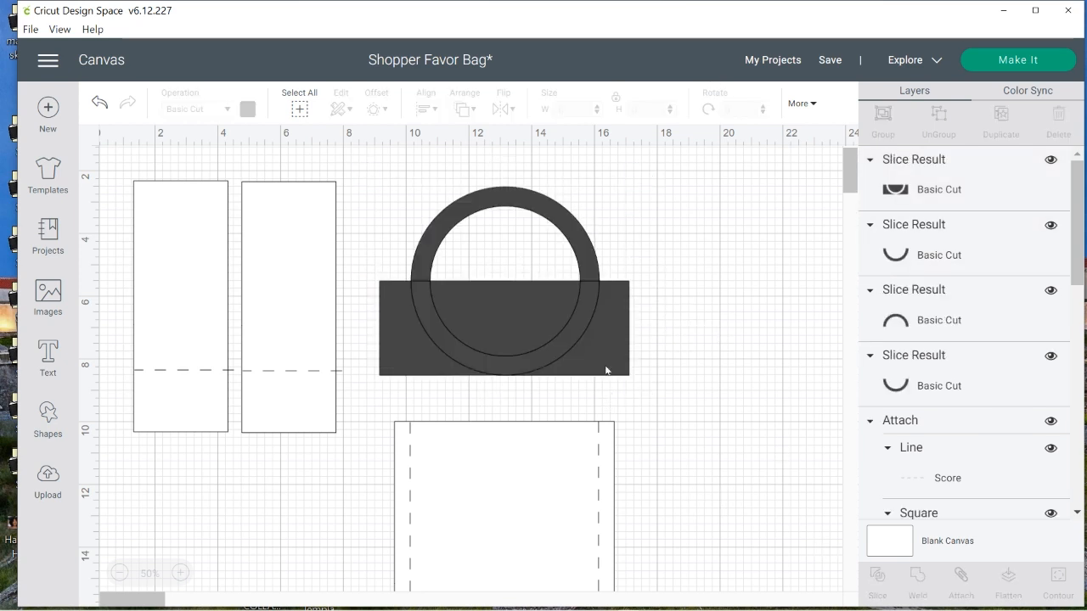
left_click(568, 356)
left_click(366, 276)
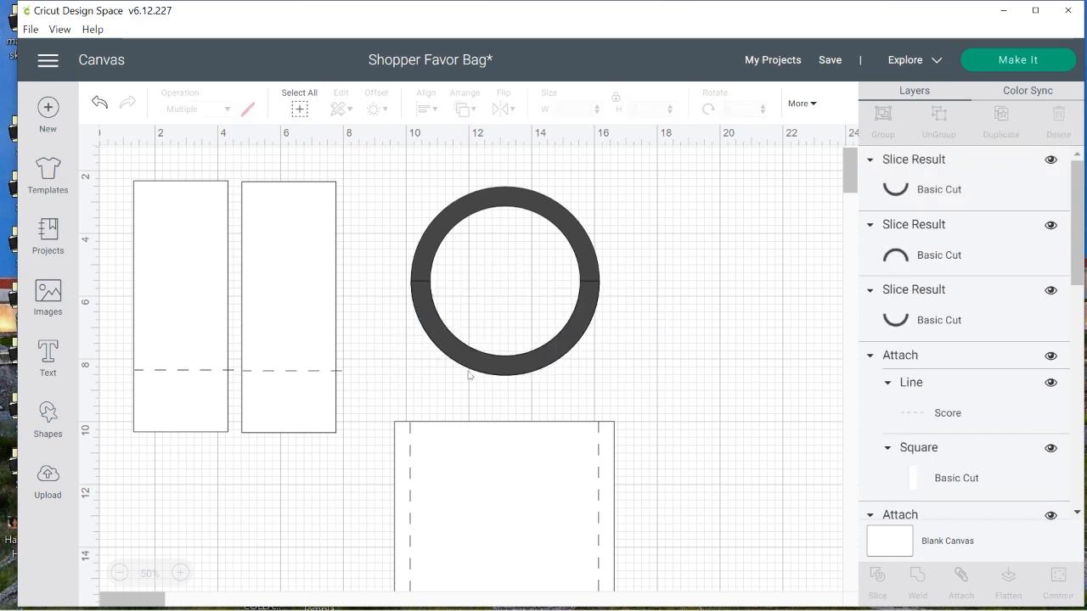
left_click(468, 373)
left_click(396, 269)
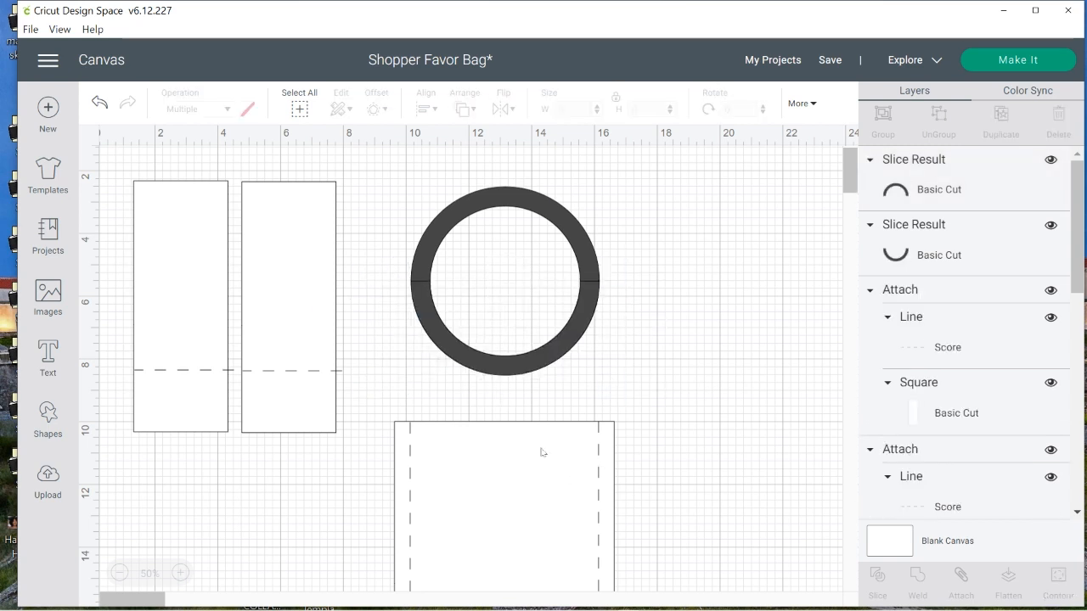
left_click(499, 367)
left_click(393, 271)
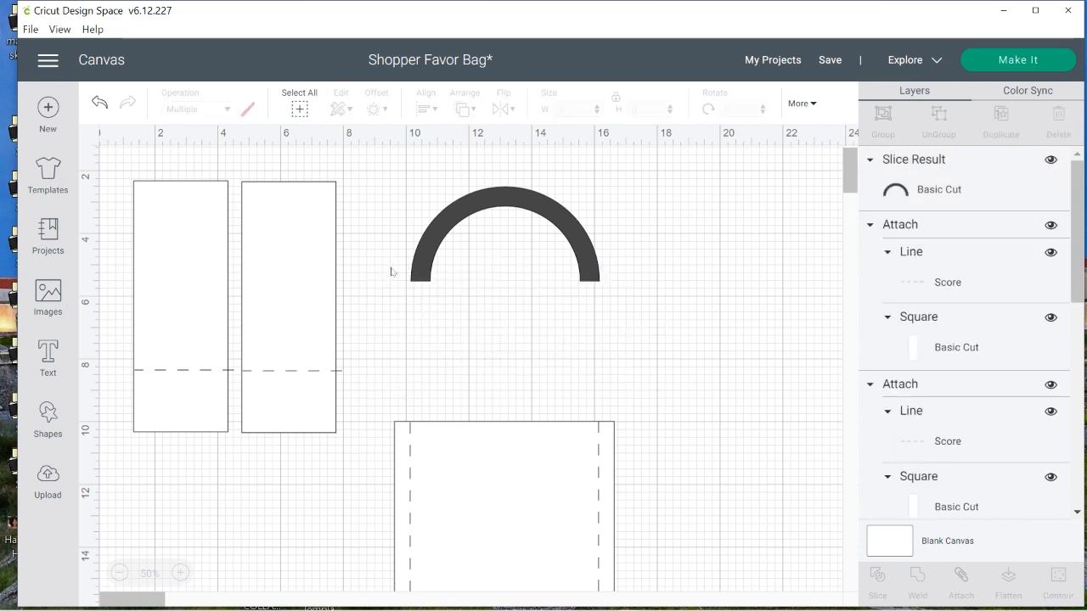
Change the color of the remaining upper half-ring to white
left_click(464, 222)
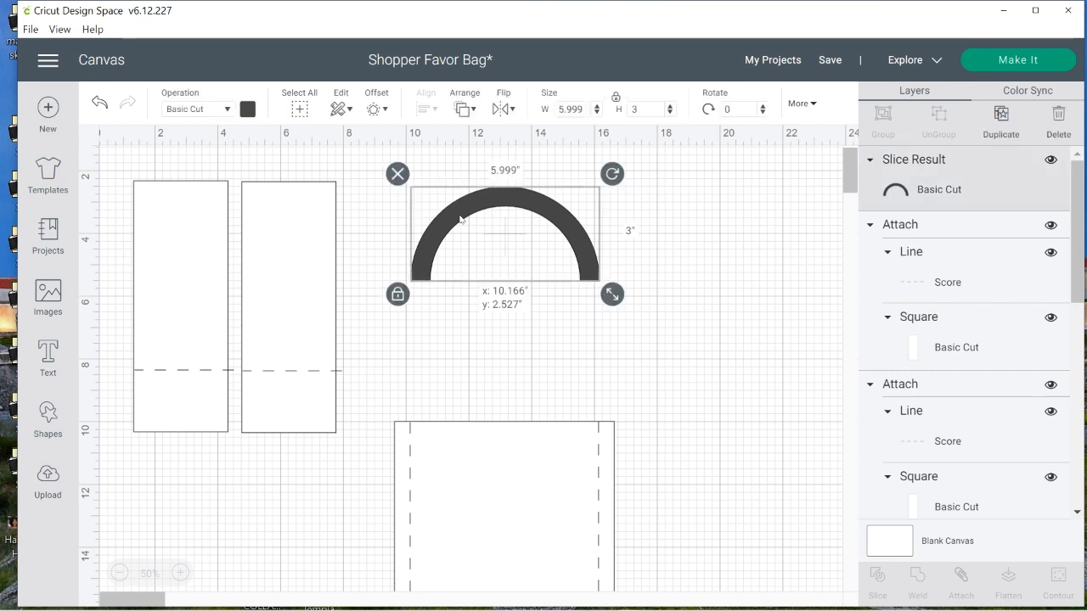
left_click(249, 110)
left_click(266, 187)
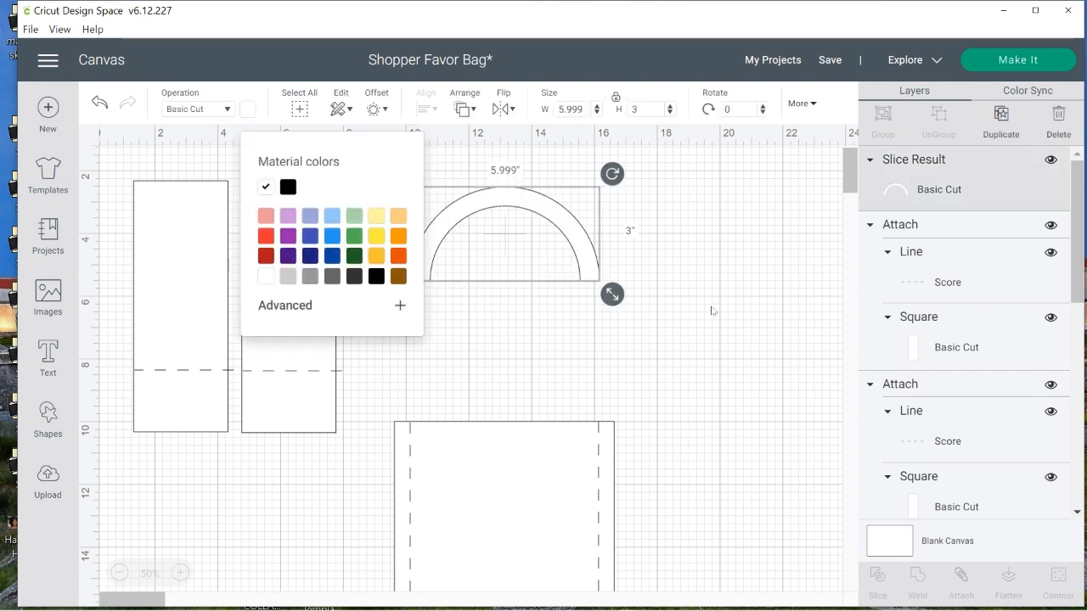
left_click(704, 364)
Move the large panel together with all its lines up so its upper edge overlaps the half-ring's ends
left_click_drag(777, 369, 382, 593)
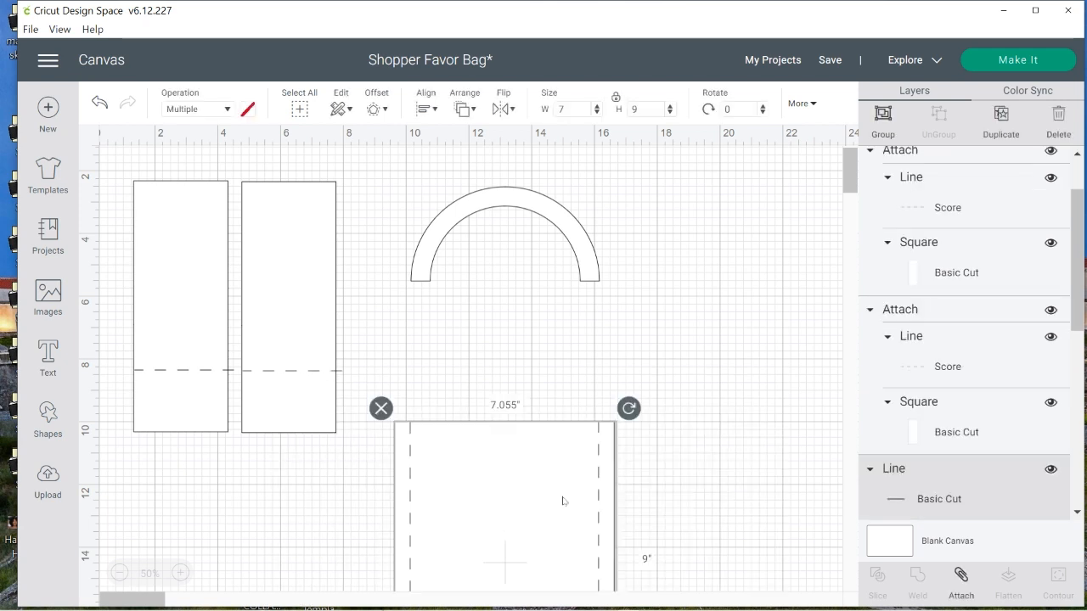
left_click(849, 182)
scroll(850, 189, "down", 5)
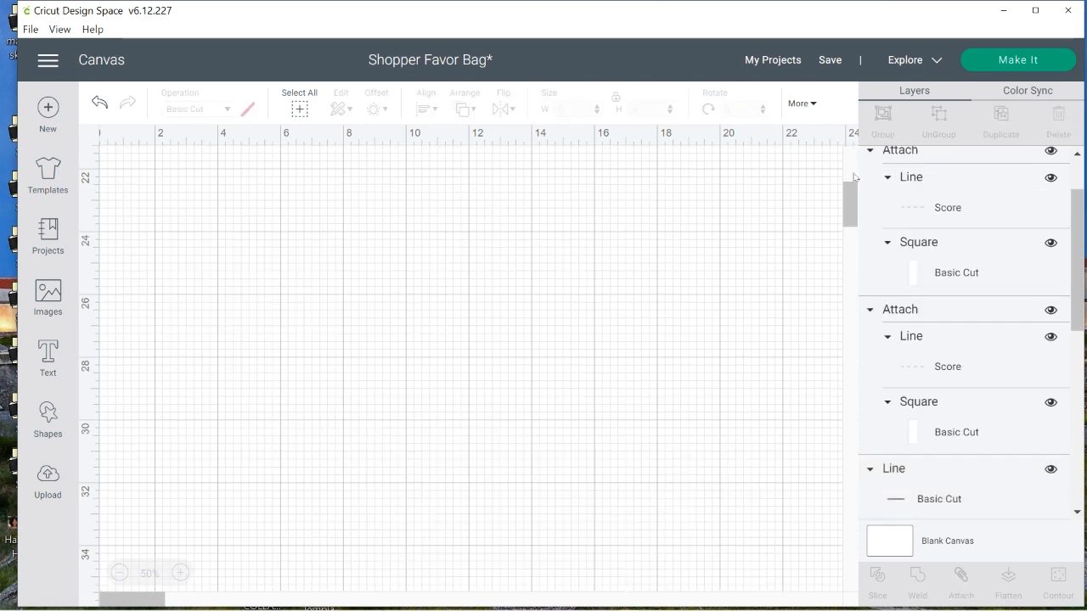
scroll(852, 185, "up", 3)
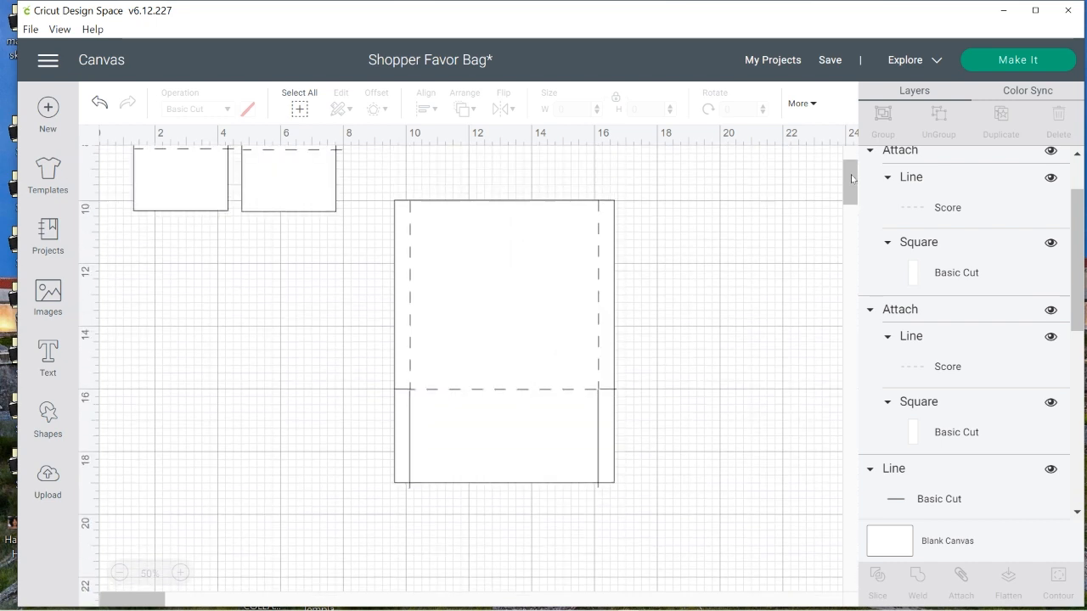
left_click_drag(676, 195, 374, 526)
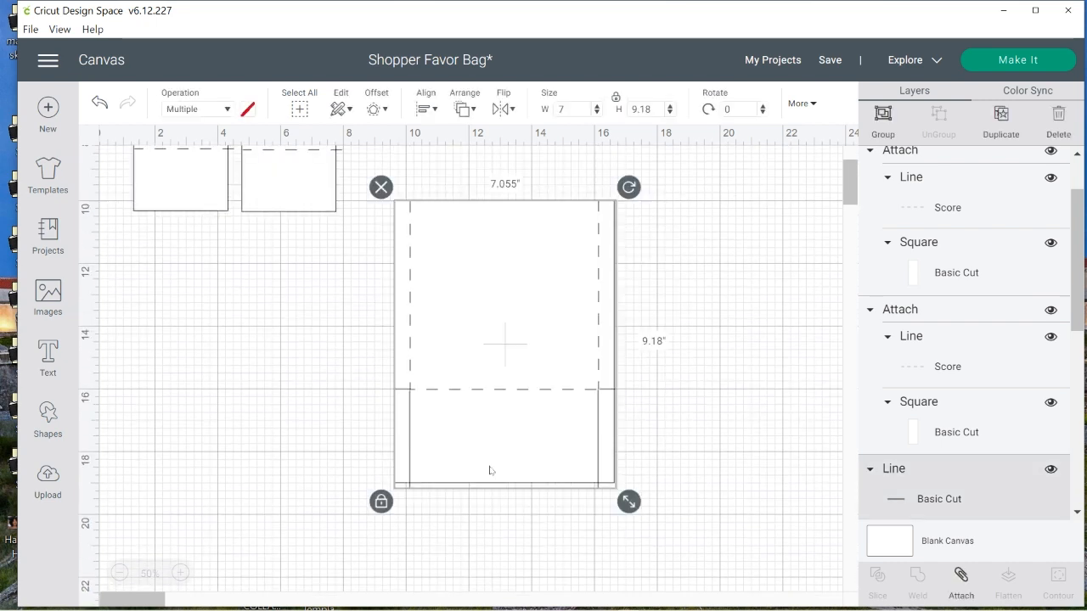
left_click_drag(449, 428, 445, 268)
left_click(852, 193)
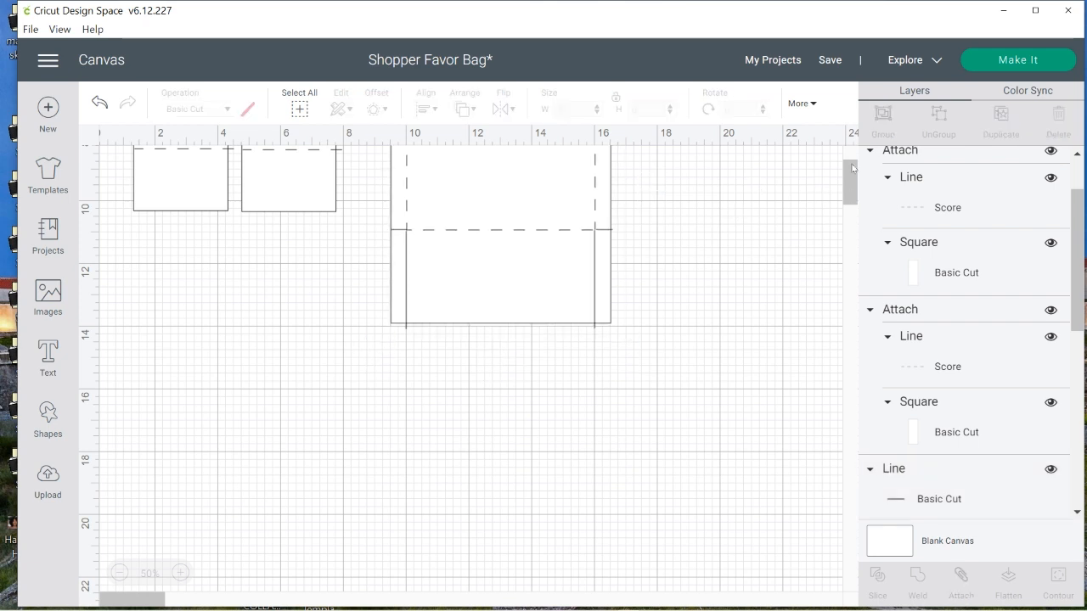
left_click_drag(852, 168, 849, 149)
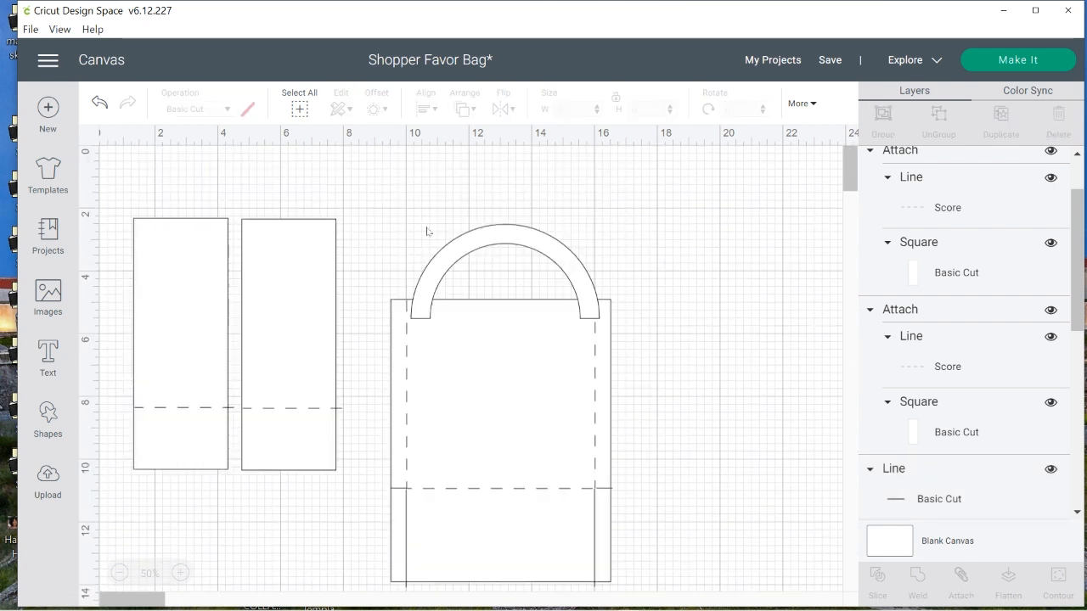
Resize the half-ring to about 5.89 inches wide and place it between the vertical score lines, slightly overlapping the large panel's upper edge
left_click(497, 238)
left_click_drag(553, 244, 548, 241)
left_click_drag(613, 334, 607, 331)
left_click(715, 364)
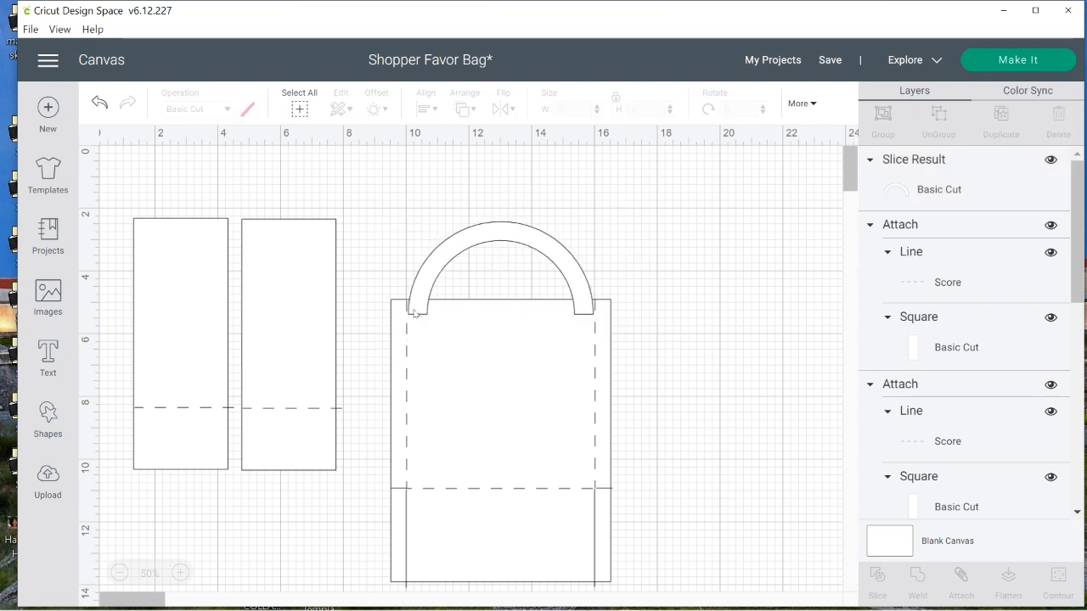
left_click(502, 233)
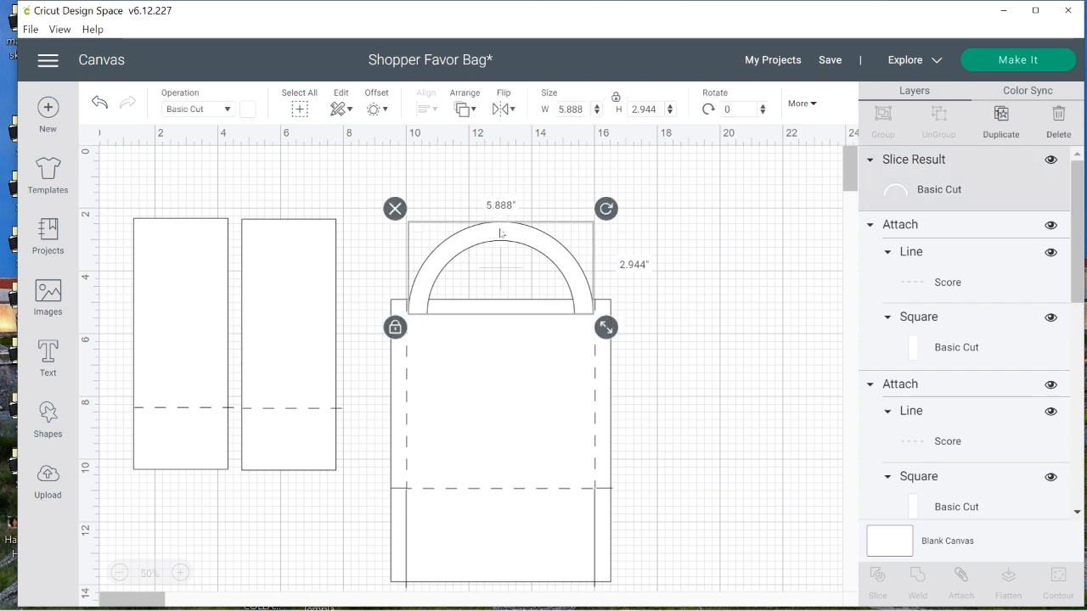
left_click_drag(501, 232, 501, 226)
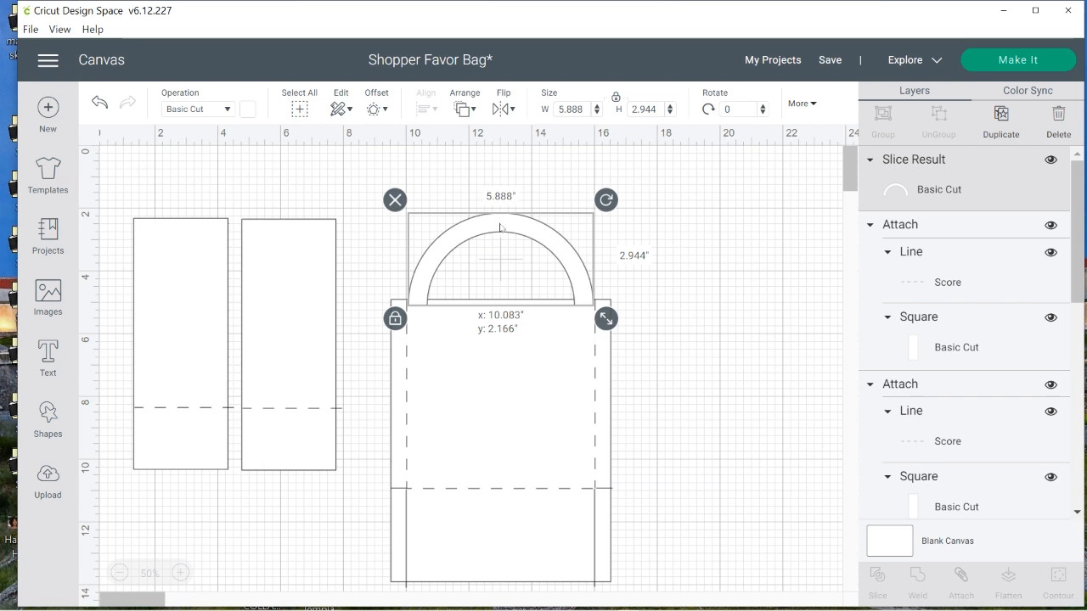
left_click(724, 435)
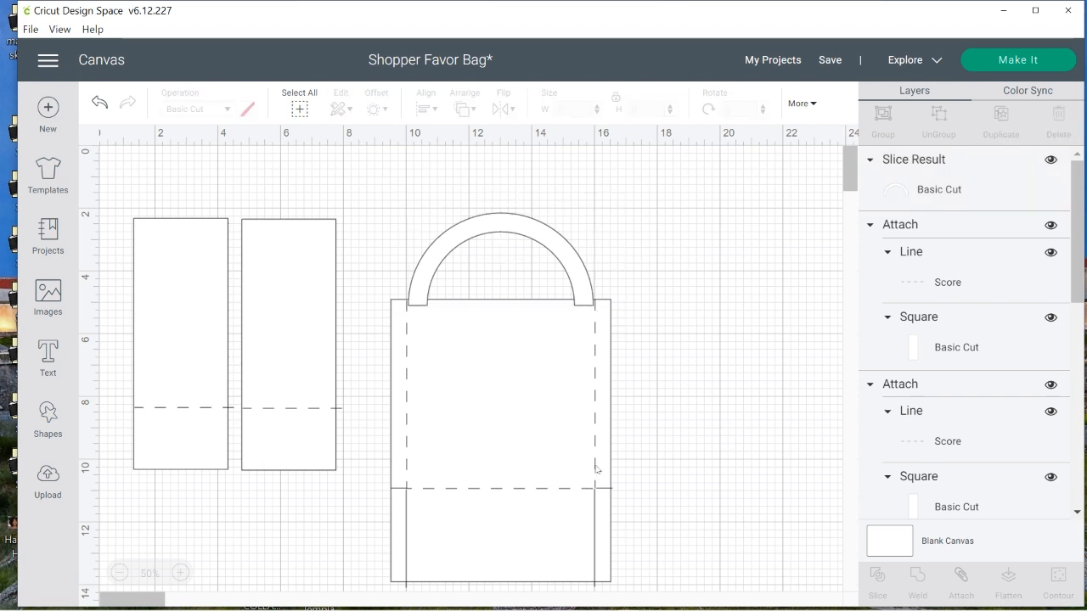
Weld the half-ring handle to the large panel, leaving out the cut and score lines
left_click(596, 467)
left_click(702, 473)
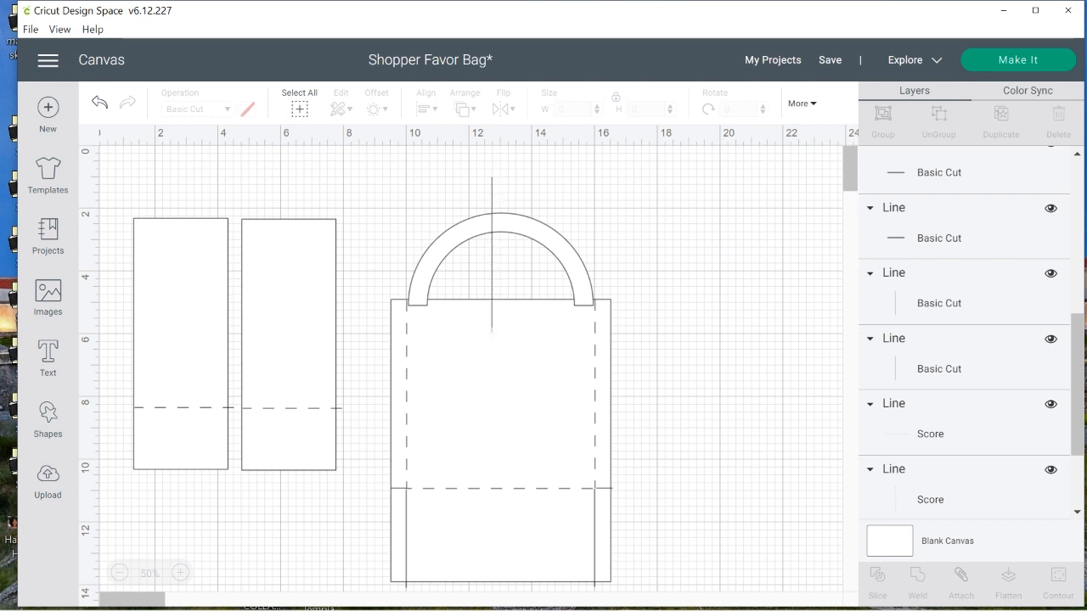
left_click(493, 335)
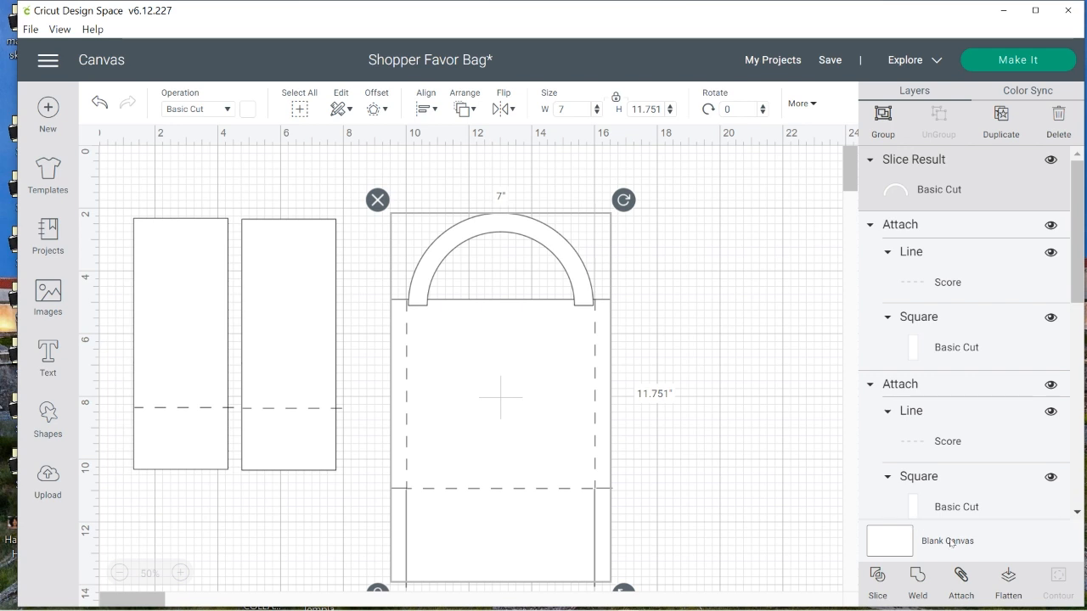
left_click(918, 580)
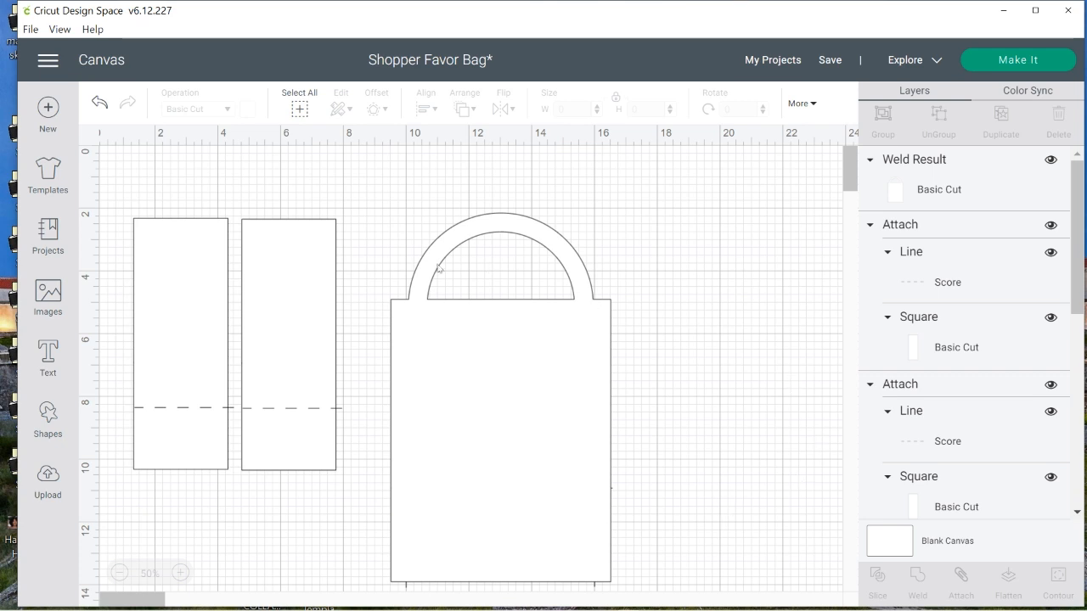
Send the welded handle panel to the back, behind its cut and score lines
left_click(475, 359)
right_click(474, 358)
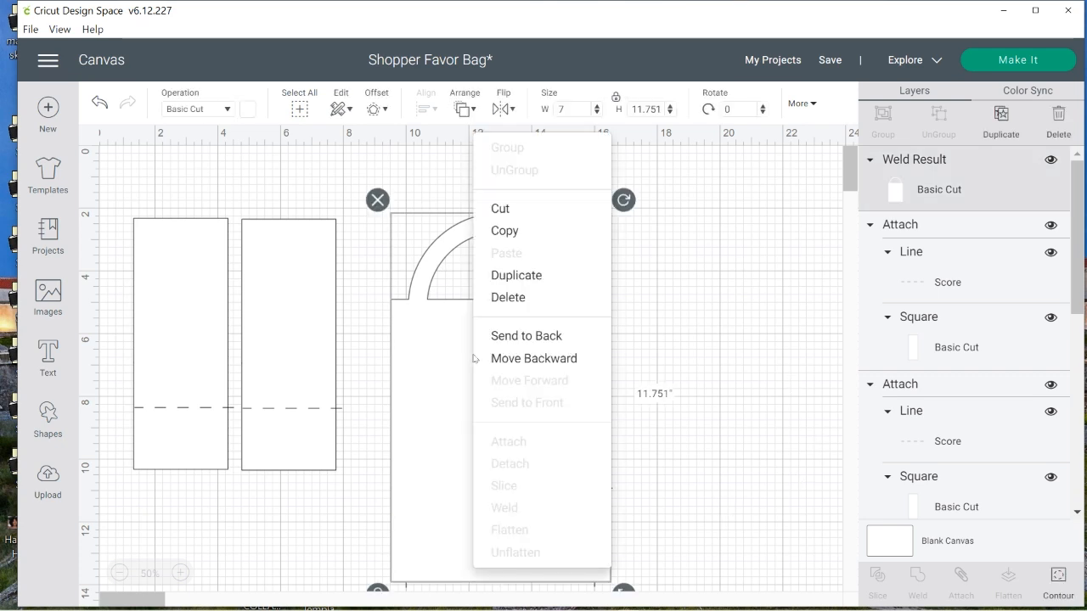
left_click(525, 336)
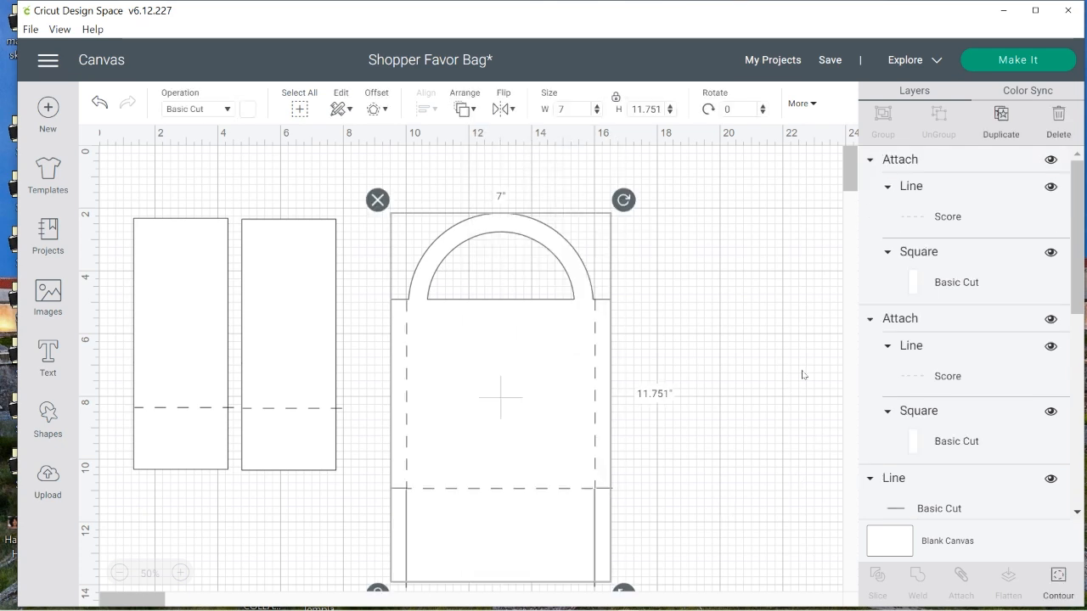
left_click(778, 467)
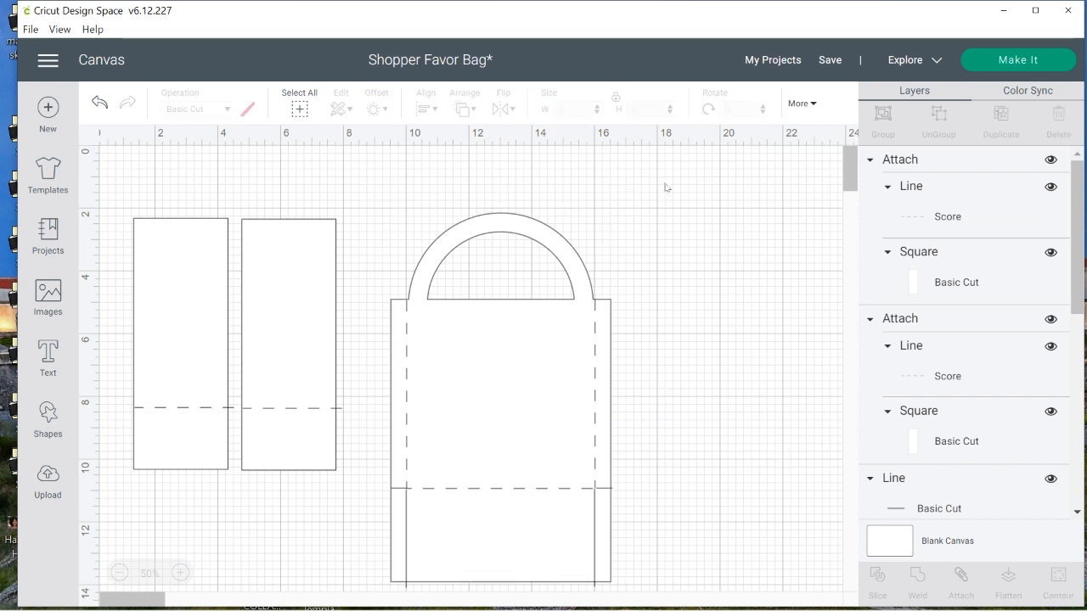
Attach the handle panel to all its cut and score lines and move the attached piece up to about x 9.9, y 0.5 inches
left_click_drag(680, 180, 625, 252)
left_click_drag(610, 189, 390, 593)
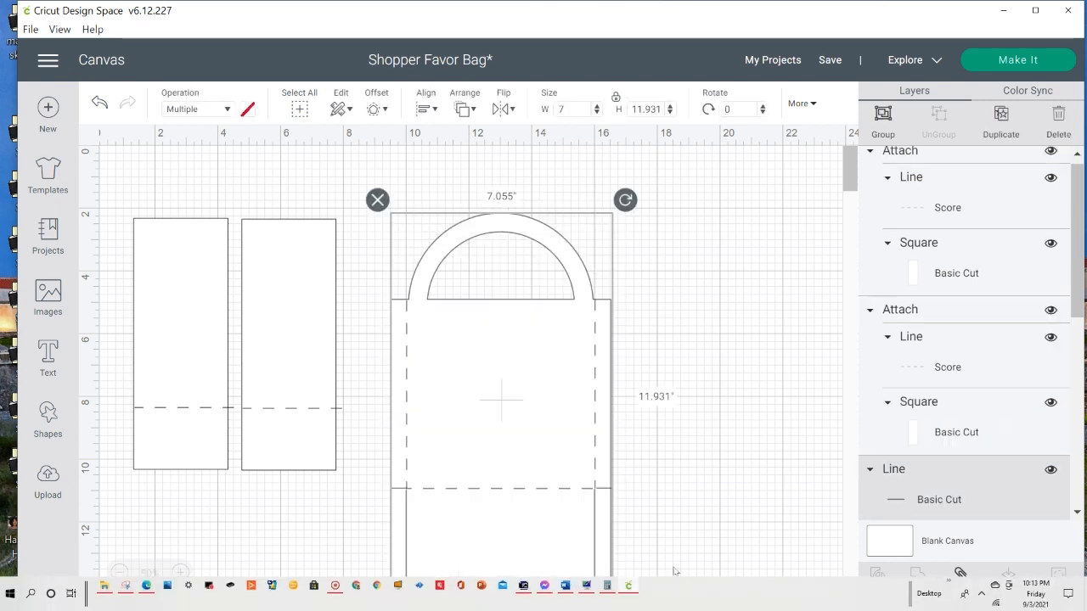
left_click(961, 577)
left_click_drag(473, 445, 487, 382)
right_click(531, 344)
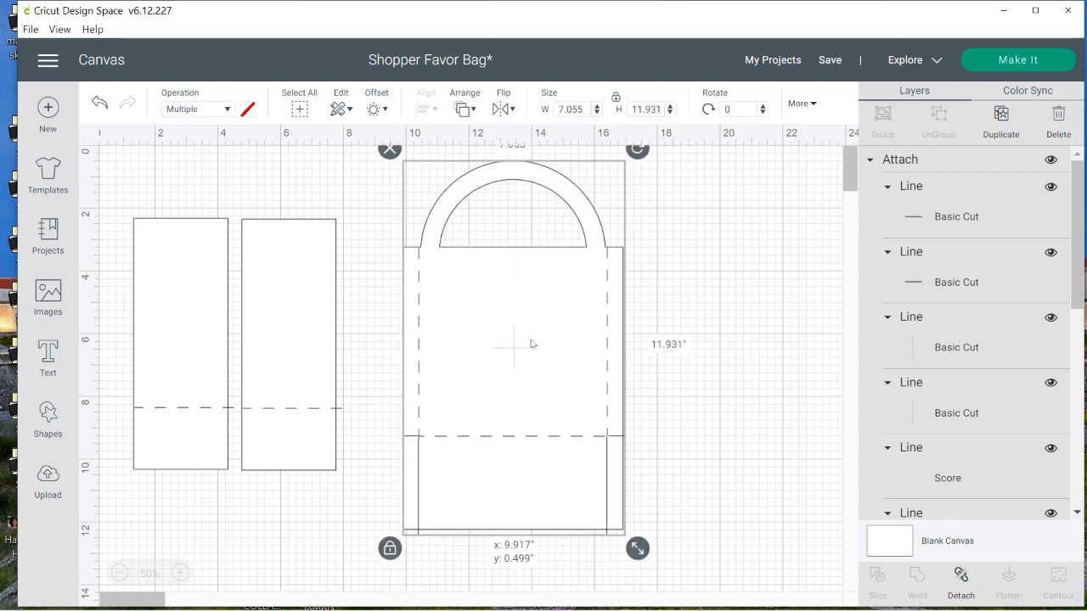
Duplicate the attached handle panel and place the two large panels side by side beside the narrow panels
left_click(577, 263)
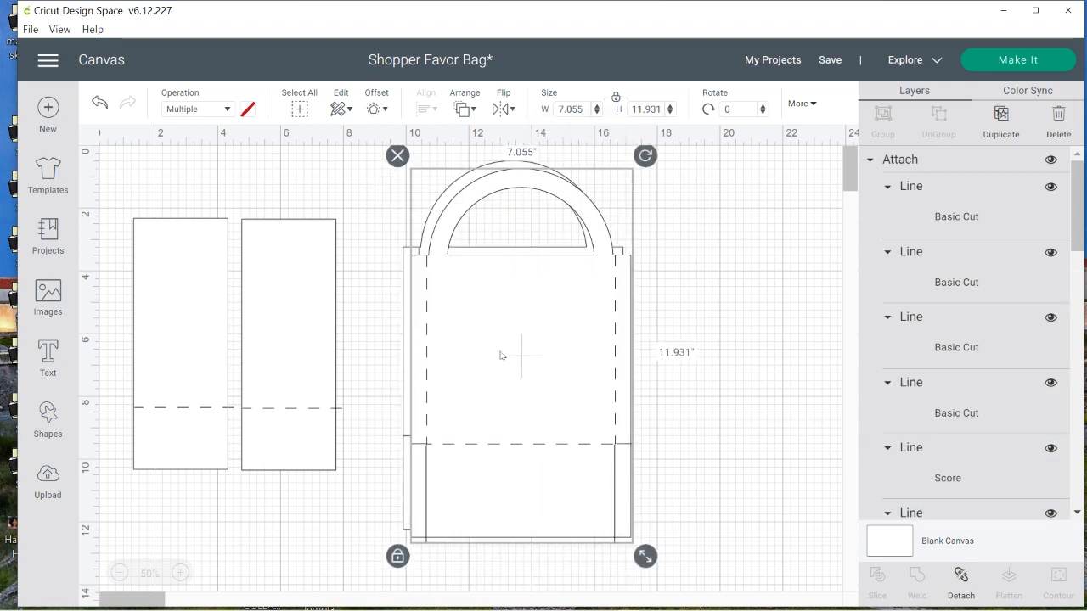
left_click_drag(510, 357, 748, 348)
left_click_drag(466, 360, 439, 374)
left_click(765, 314)
left_click_drag(766, 314, 727, 325)
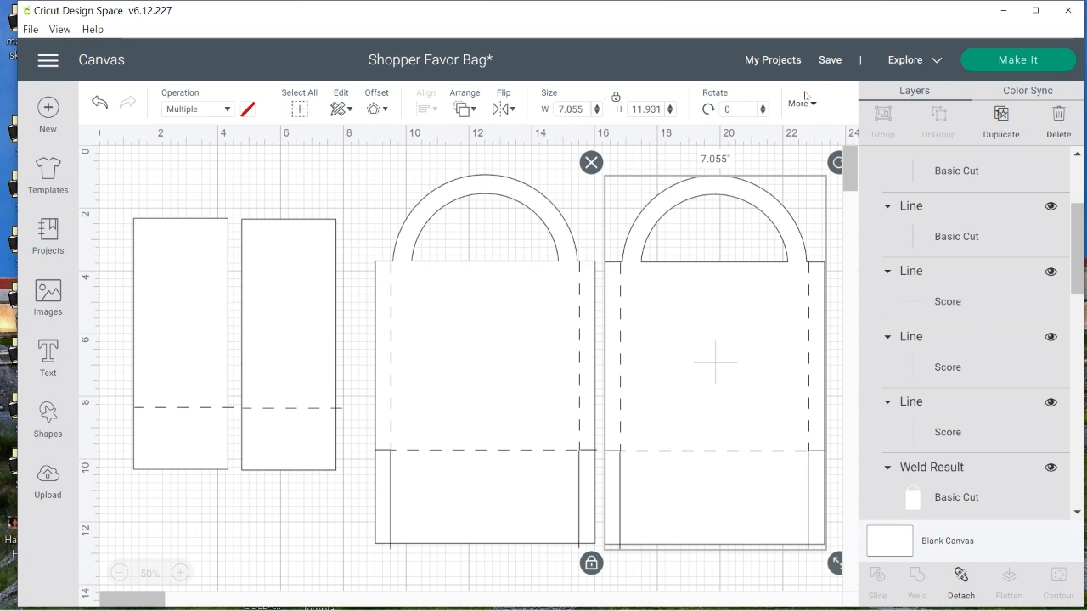
Save the Shopper Favor Bag project, overwriting the cloud version
left_click(833, 63)
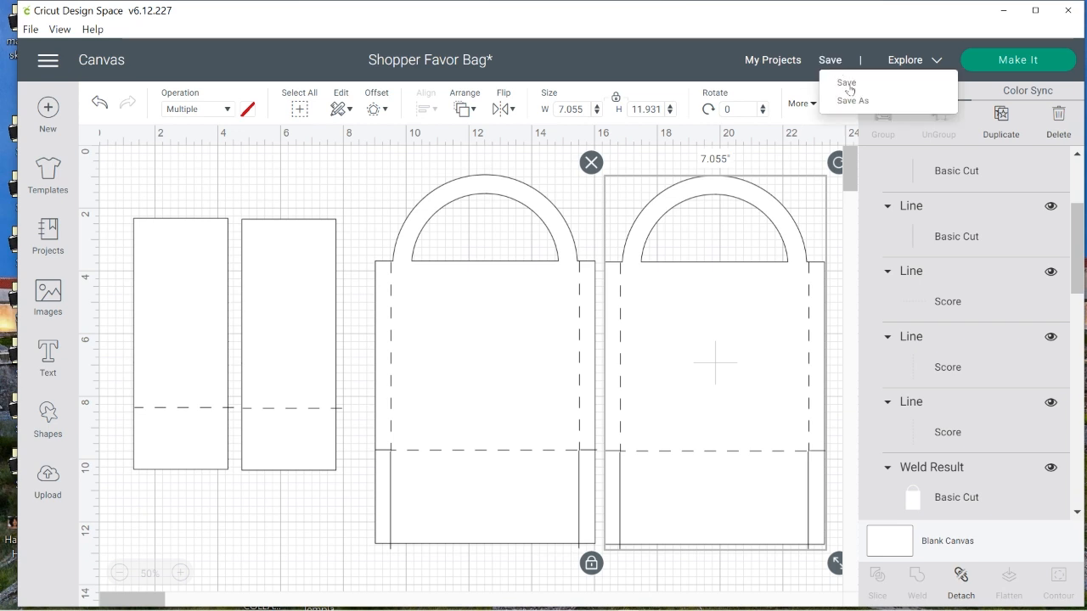
left_click(848, 84)
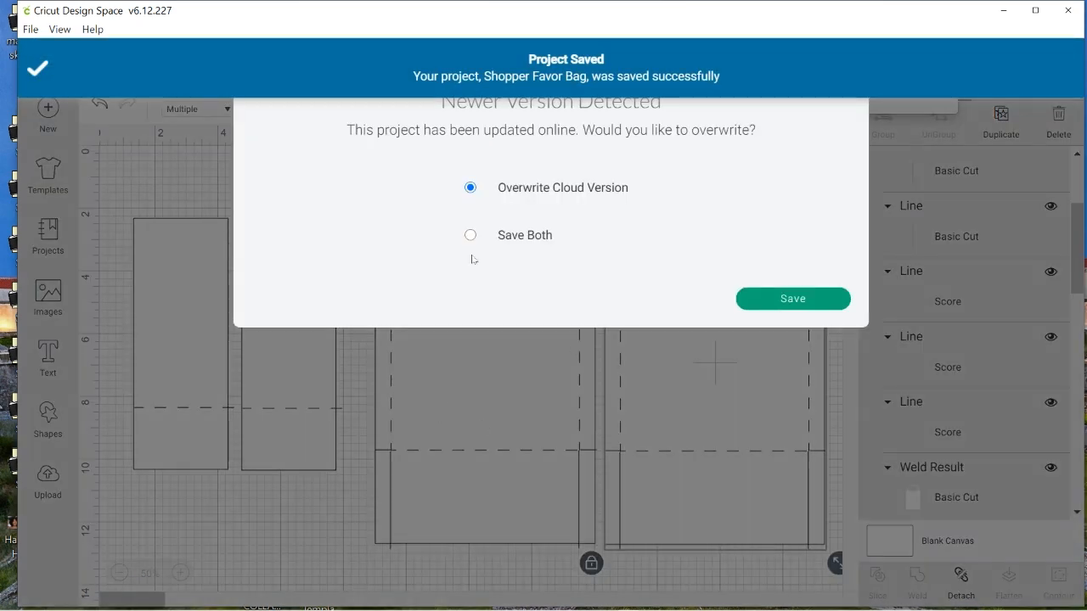
left_click(790, 298)
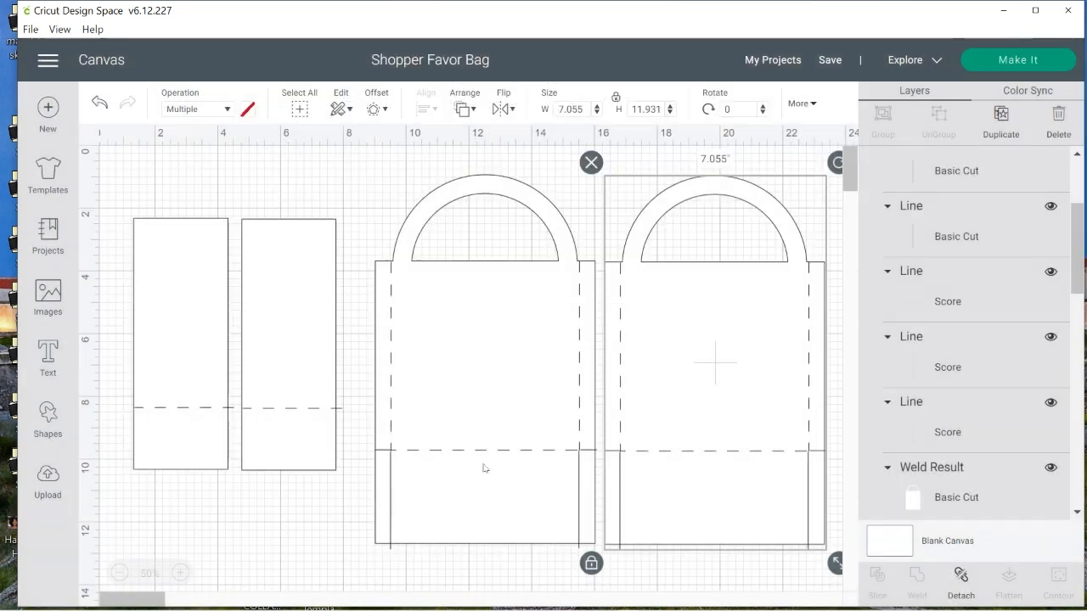
Move both handle panels up and closer to the two narrow panels, keeping them level with each other
left_click_drag(474, 345, 447, 328)
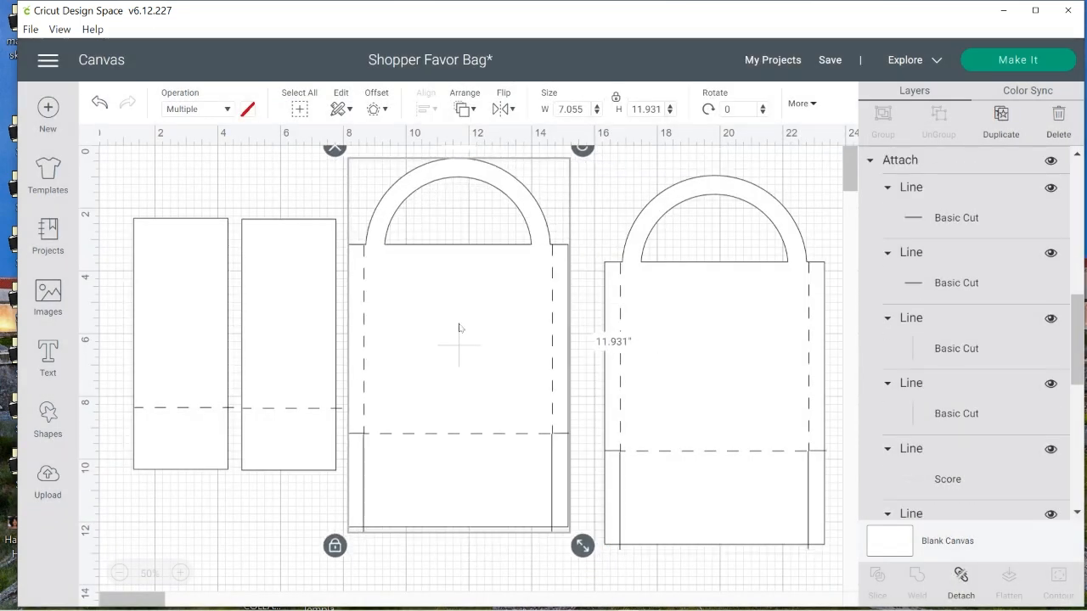
left_click_drag(683, 346, 710, 324)
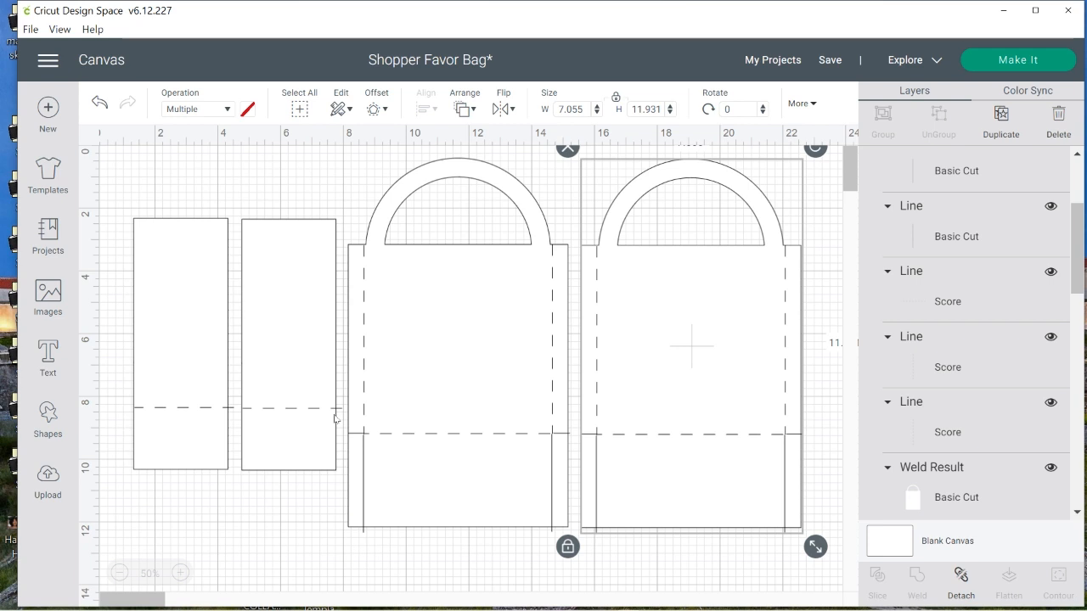
Switch to Microsoft Picture It! 2000 and start a new blank picture
mouse_move(117, 610)
mouse_move(4, 610)
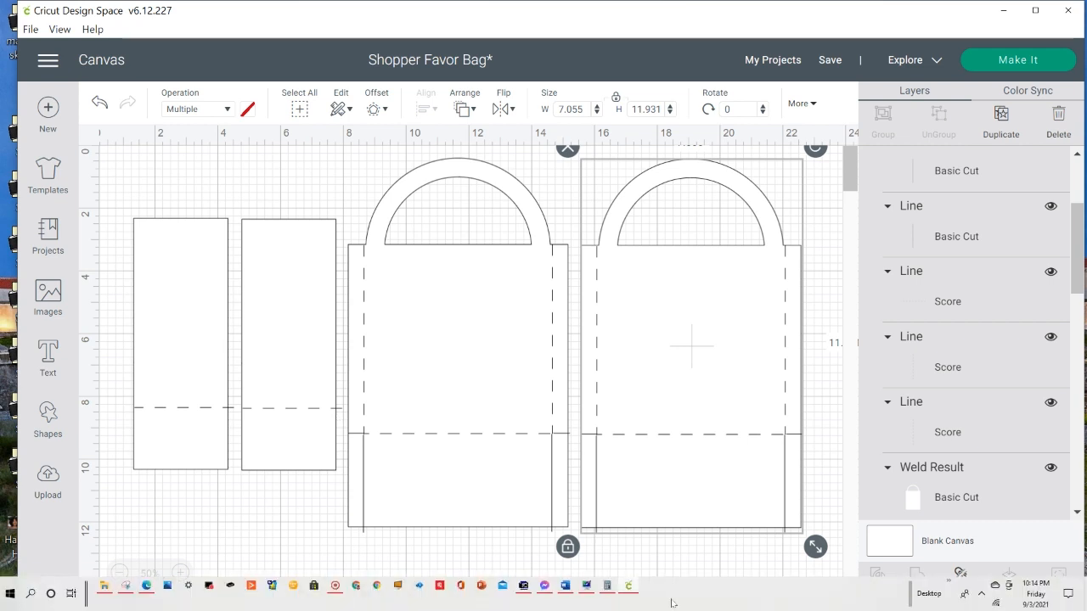
left_click(523, 586)
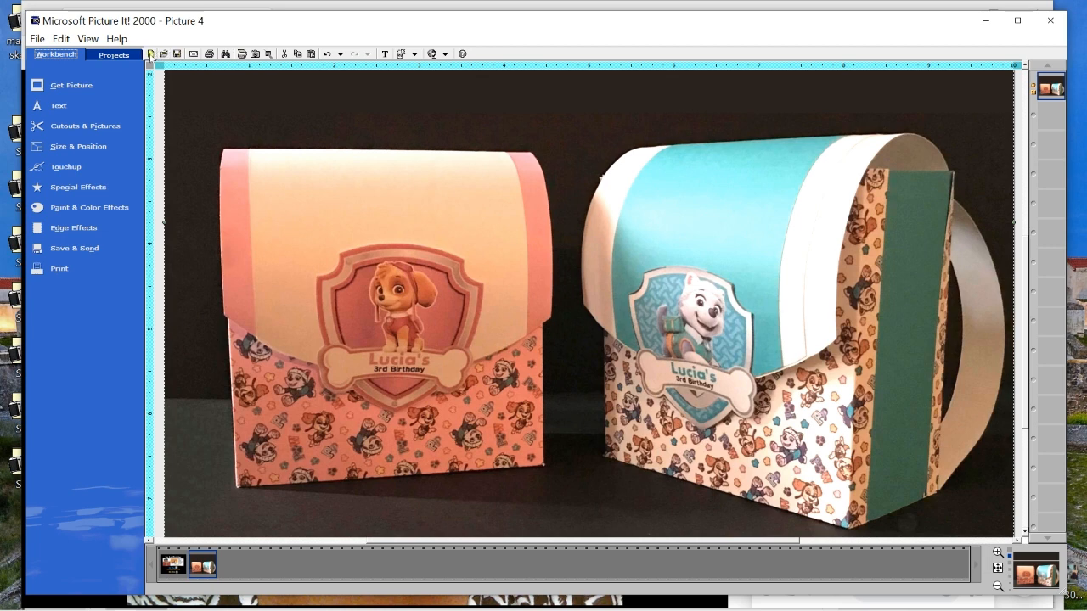
left_click(151, 55)
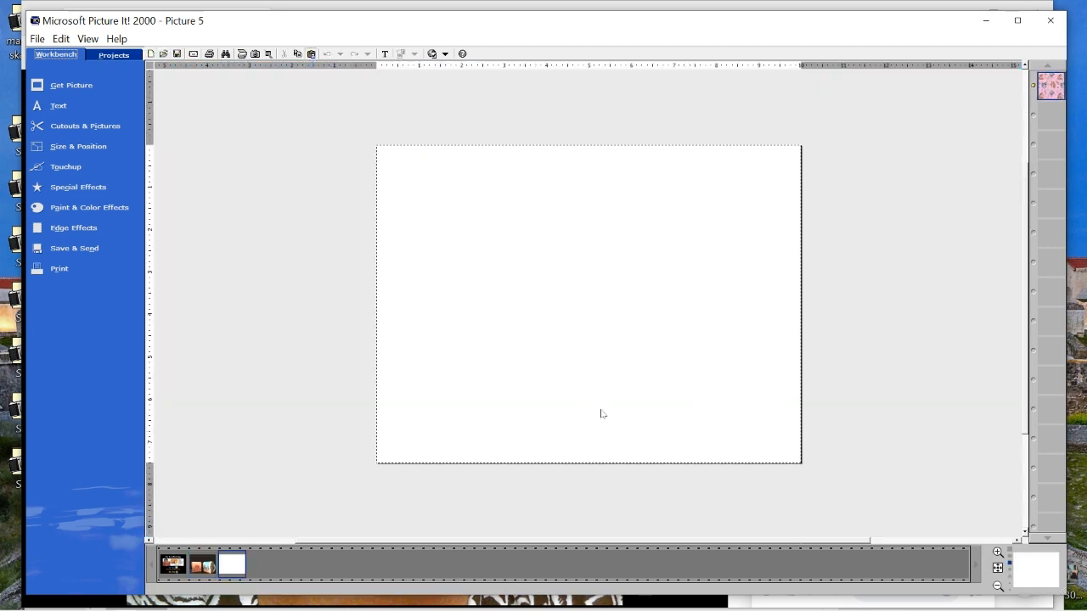
Place the pink puppy pattern tile on the blank page and move it close to the page's upper-left corner
left_click_drag(566, 302, 453, 252)
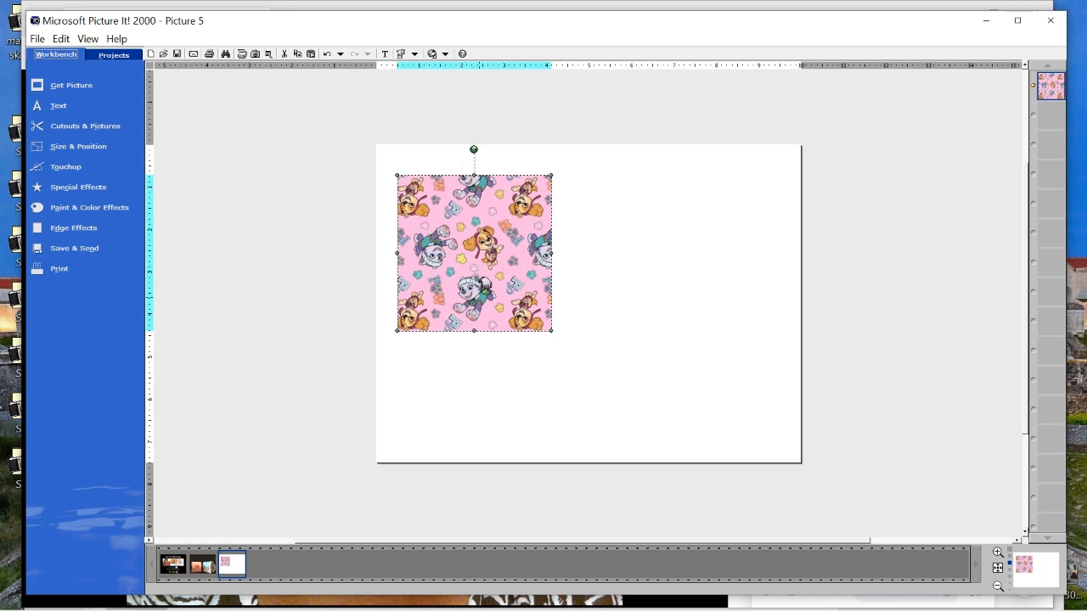
scroll(507, 292, "up", 1)
left_click_drag(407, 251, 376, 220)
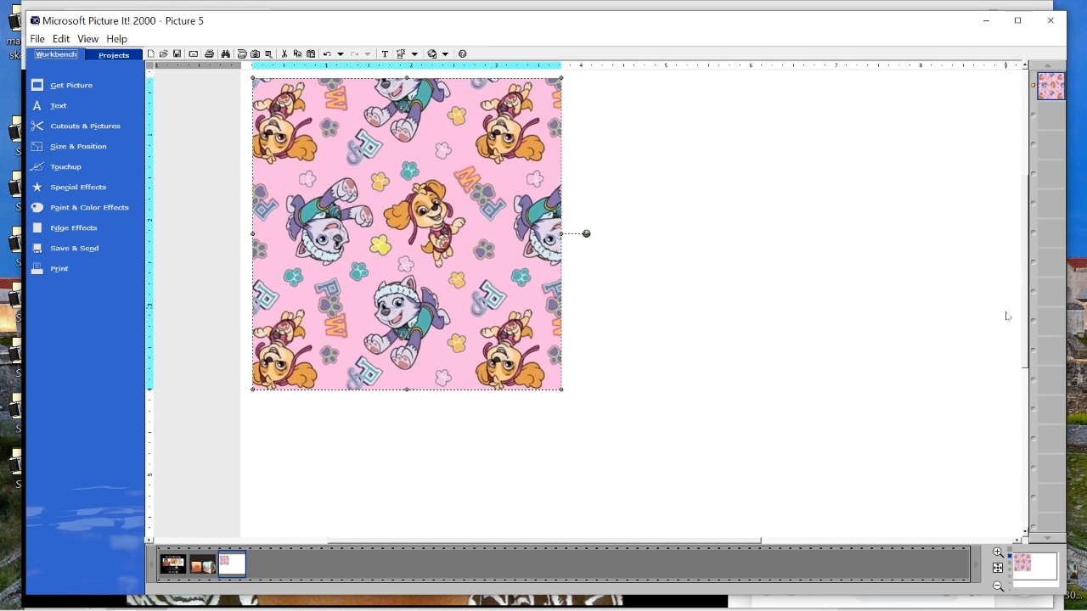
left_click_drag(1021, 352, 1023, 343)
left_click_drag(441, 303, 440, 283)
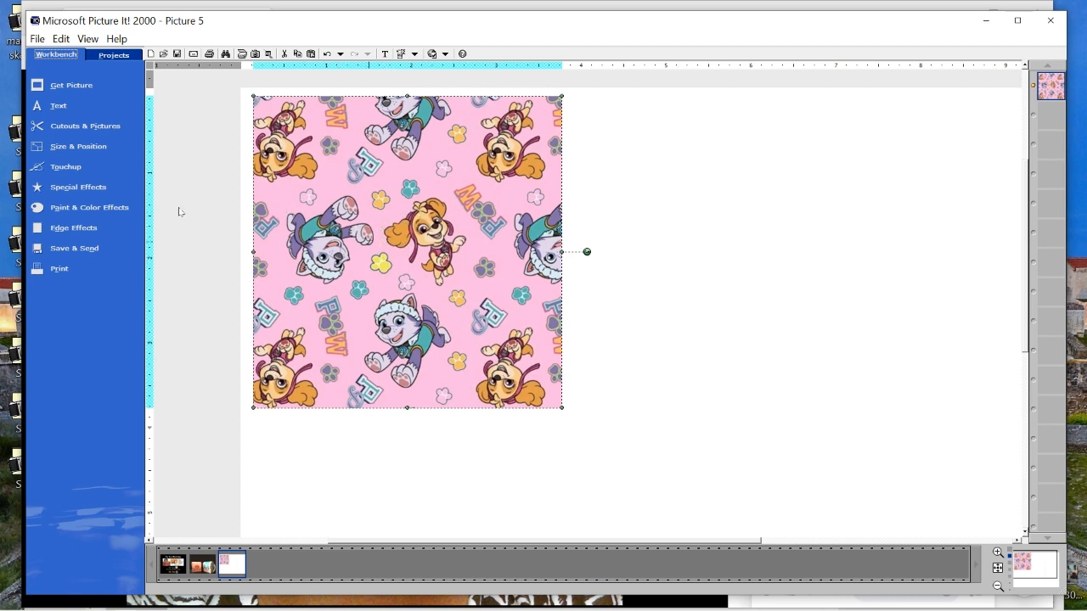
Cut out the whole pattern tile with a square cookie cutter shape, without putting the cutout in its own picture
left_click(85, 125)
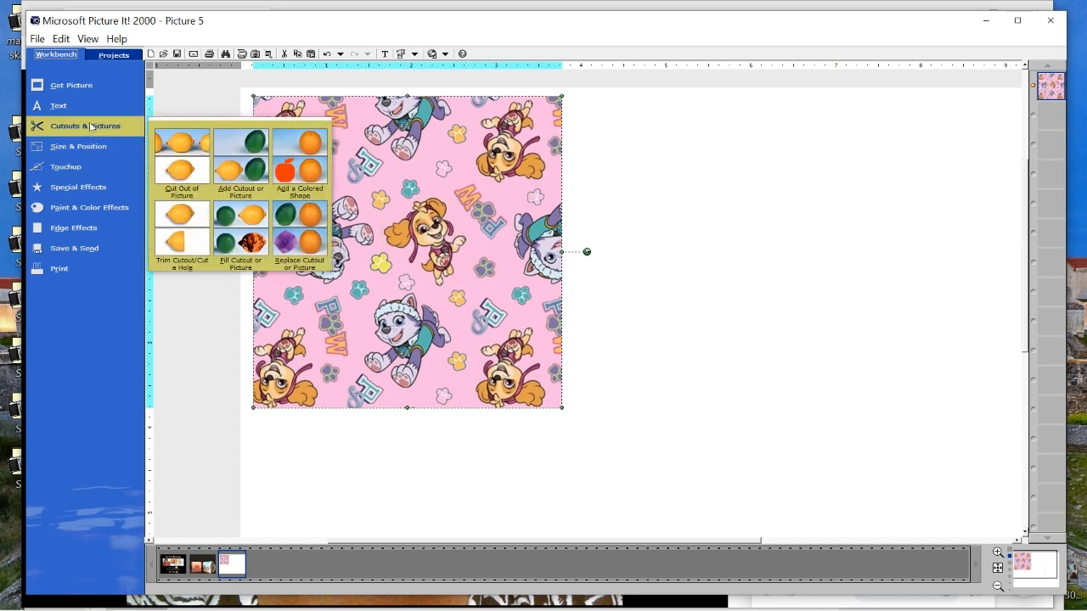
left_click(177, 156)
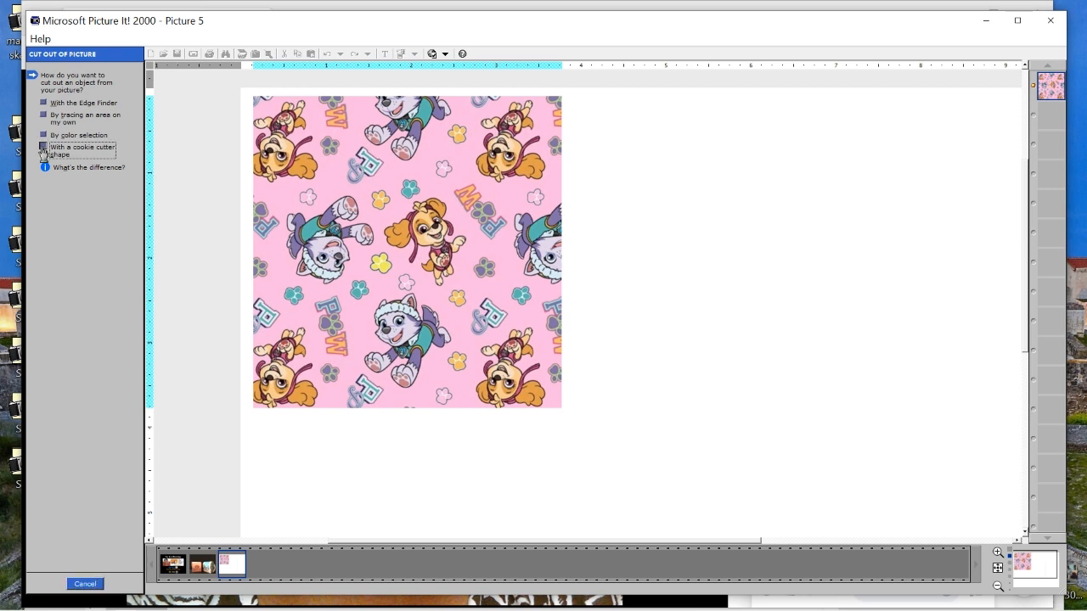
left_click(43, 151)
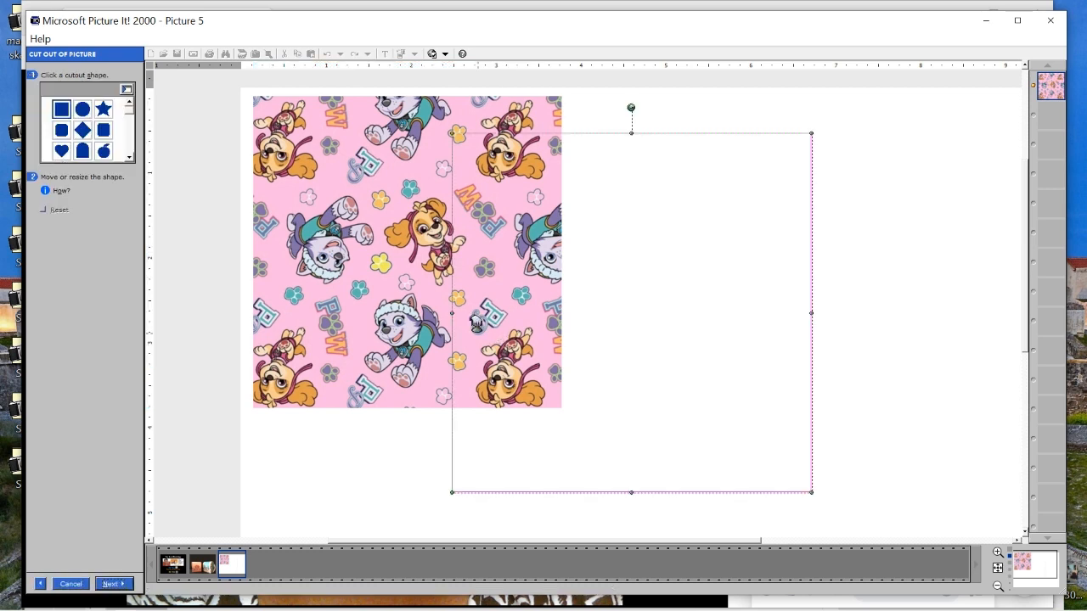
left_click_drag(475, 319, 275, 276)
left_click_drag(394, 313, 390, 305)
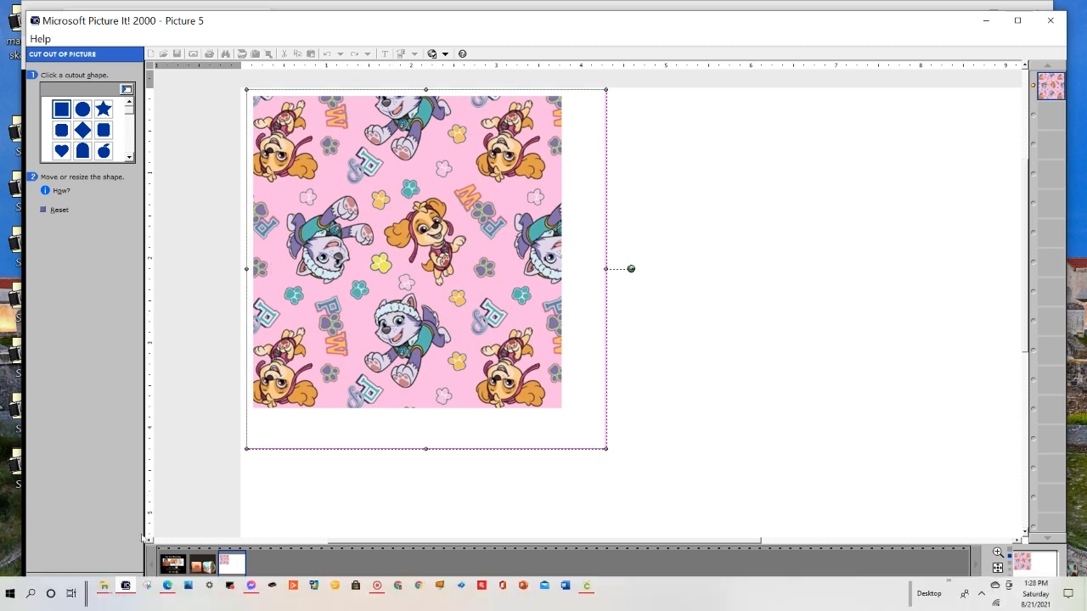
left_click(114, 584)
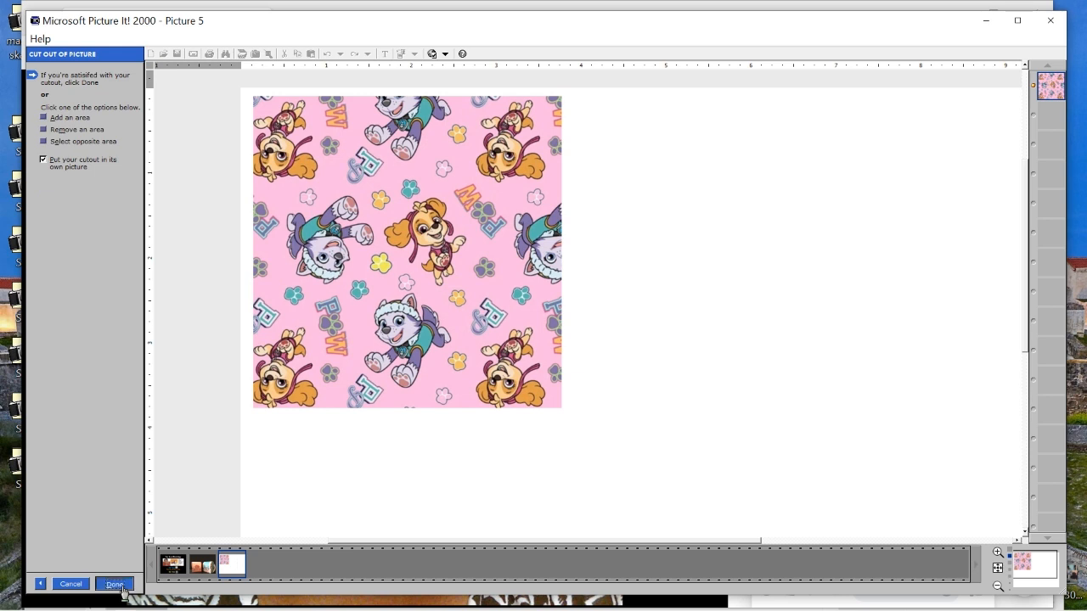
left_click(46, 163)
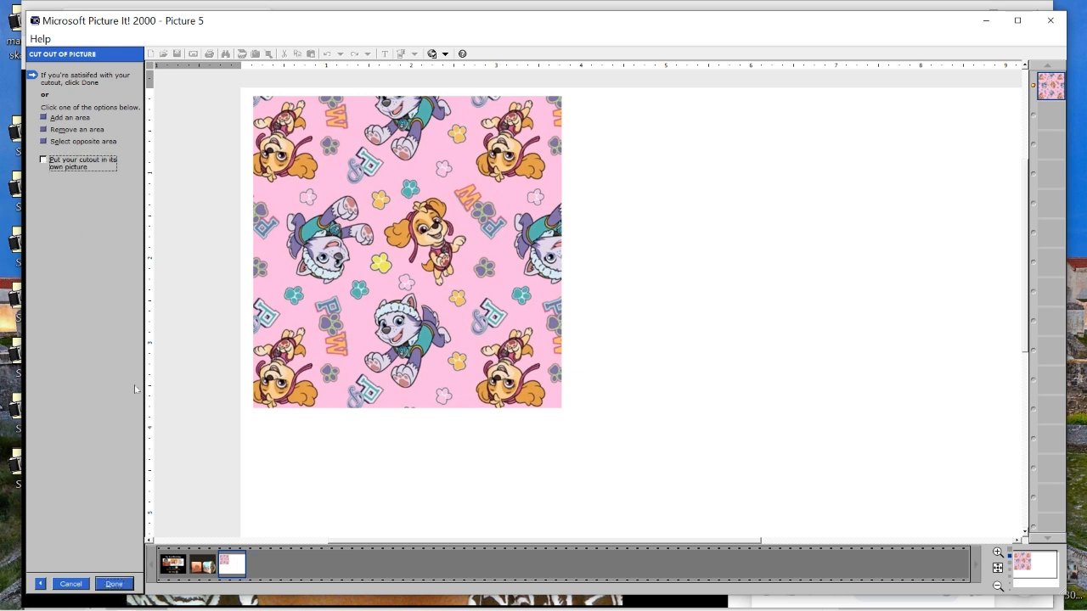
left_click(113, 586)
Move the cut-out tile to the right of the original, overlapping it so the pattern continues seamlessly
mouse_move(381, 263)
left_mouse_down()
mouse_move(846, 305)
mouse_move(719, 286)
mouse_move(660, 260)
mouse_move(610, 265)
left_mouse_up()
left_click_drag(682, 291, 682, 291)
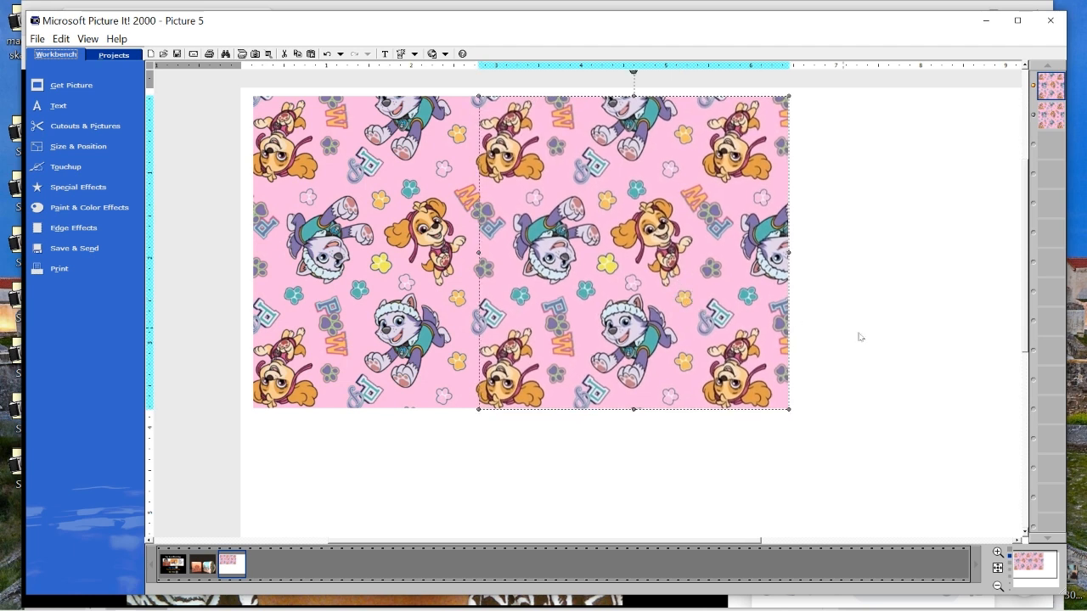
left_click(928, 350)
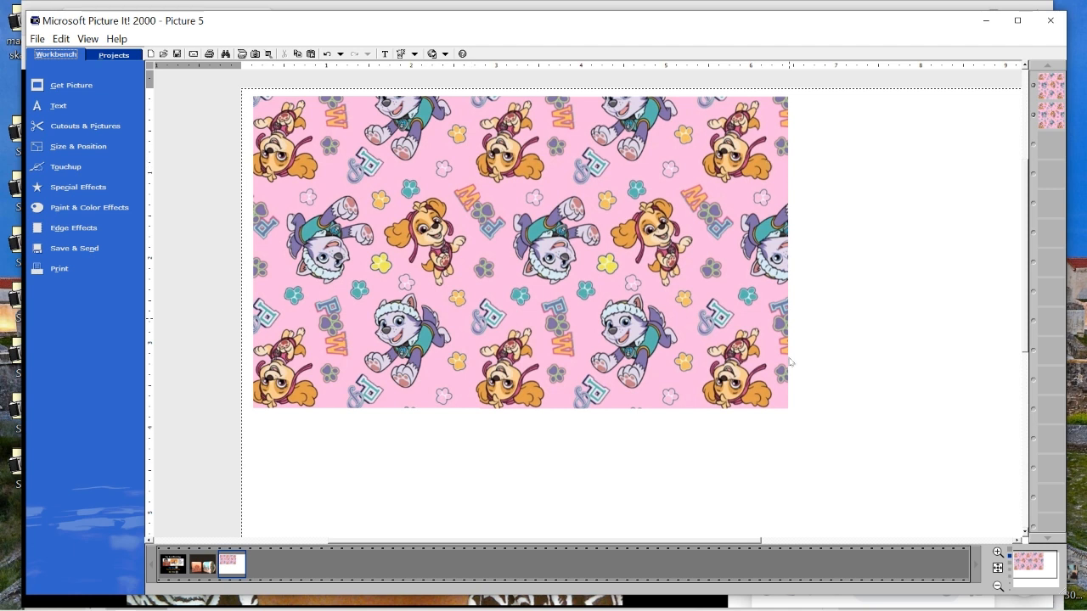
left_click(558, 187)
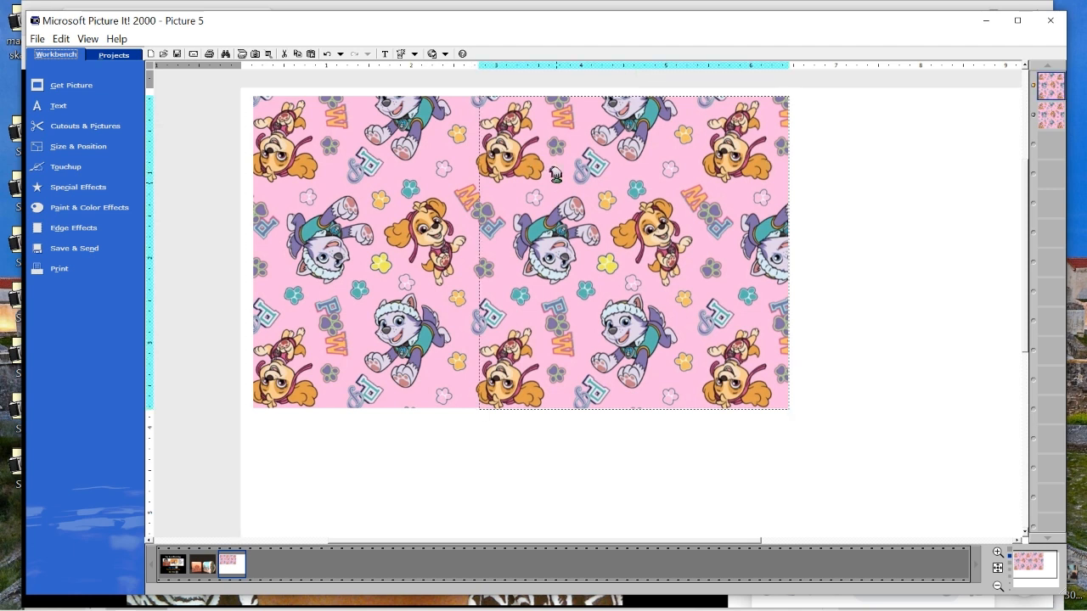
left_click(935, 343)
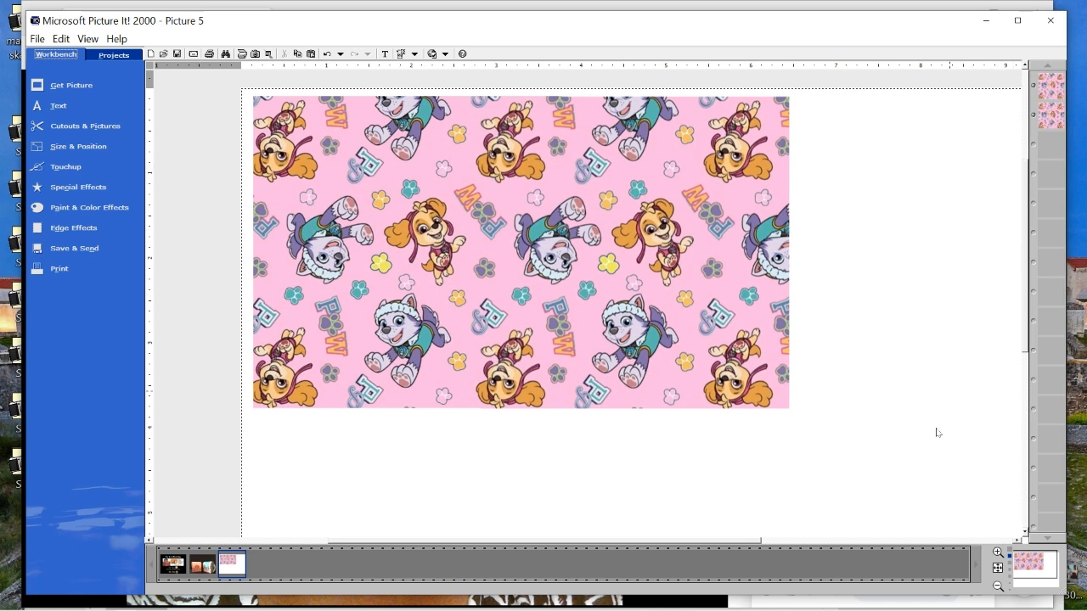
Cut out both joined tiles with a square cookie cutter shape resized to about 6.4 inches wide, keeping the cutout in the same picture
left_click(75, 132)
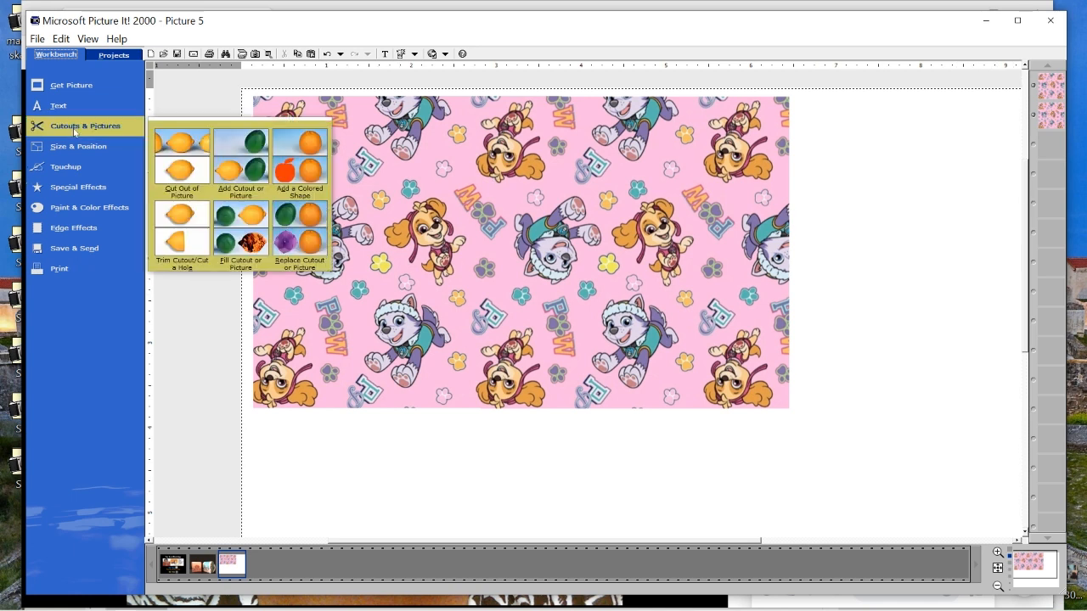
left_click(180, 163)
left_click(42, 151)
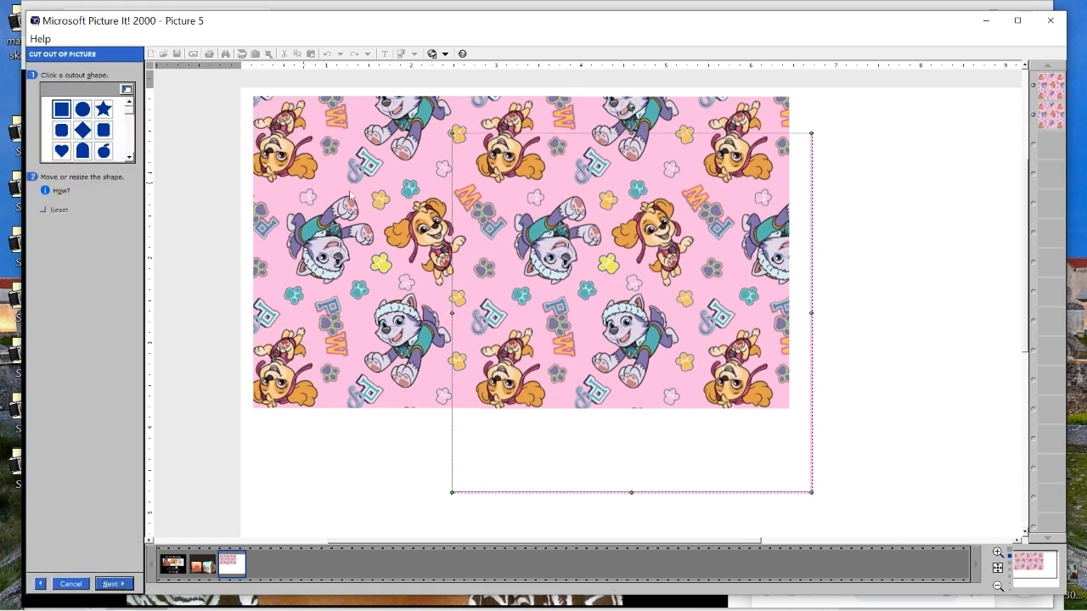
left_click_drag(578, 225, 375, 185)
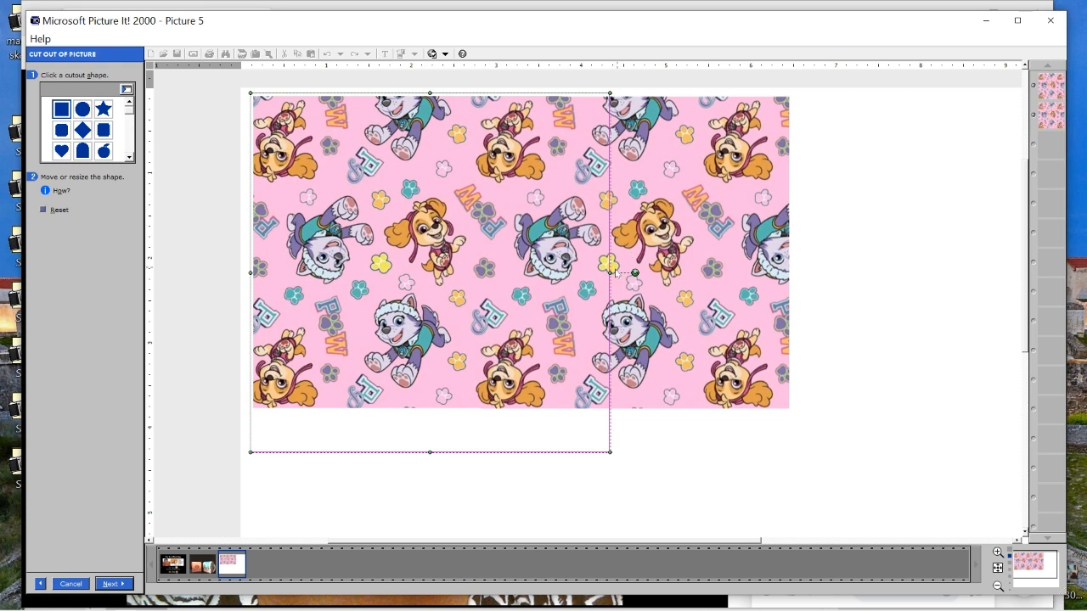
left_click_drag(609, 273, 794, 265)
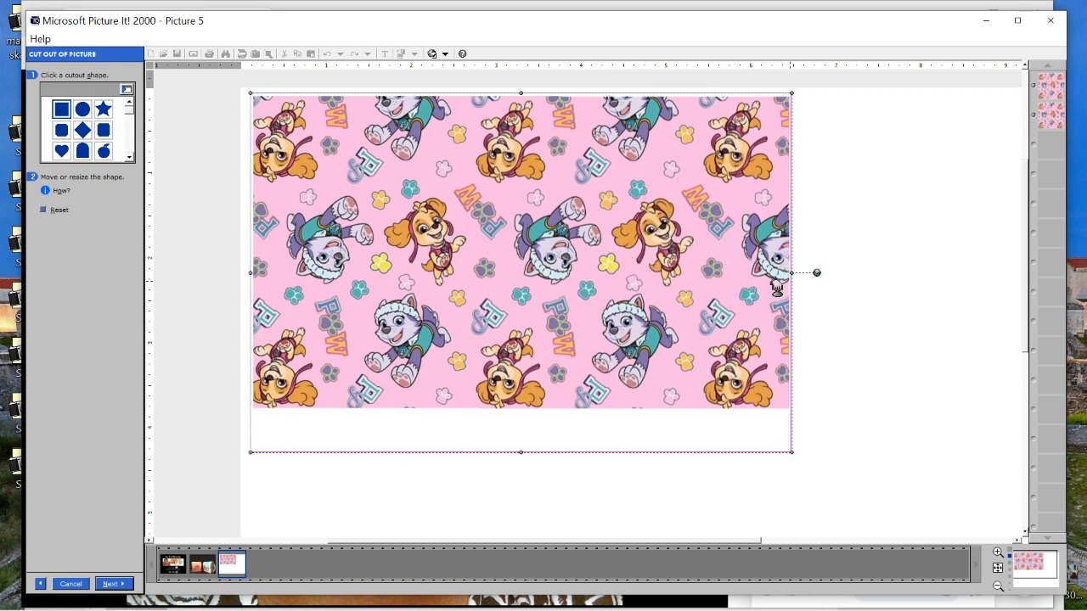
left_click_drag(521, 455, 527, 415)
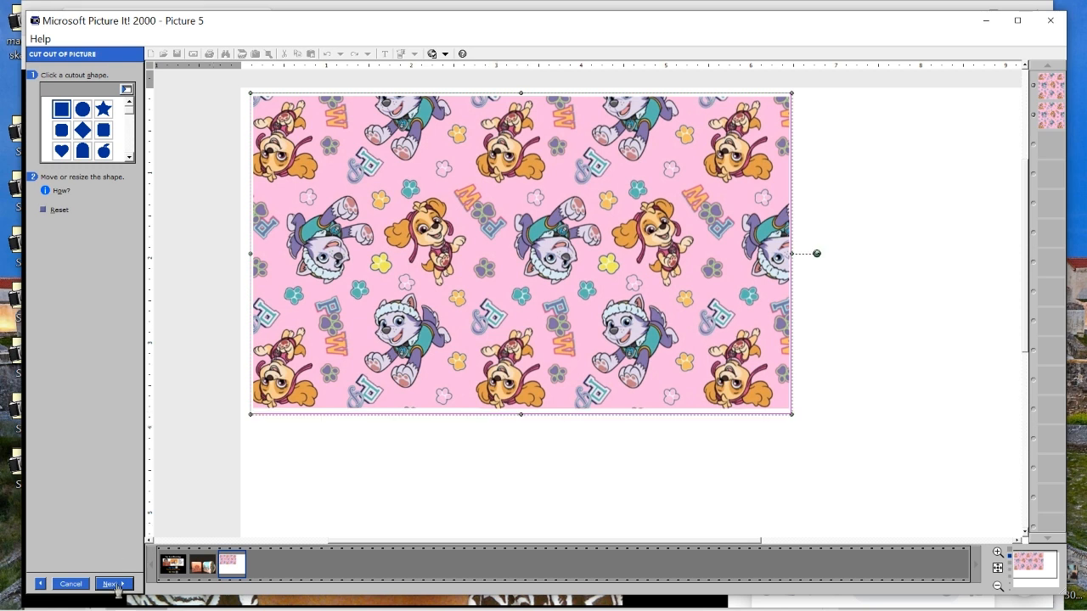
left_click(117, 586)
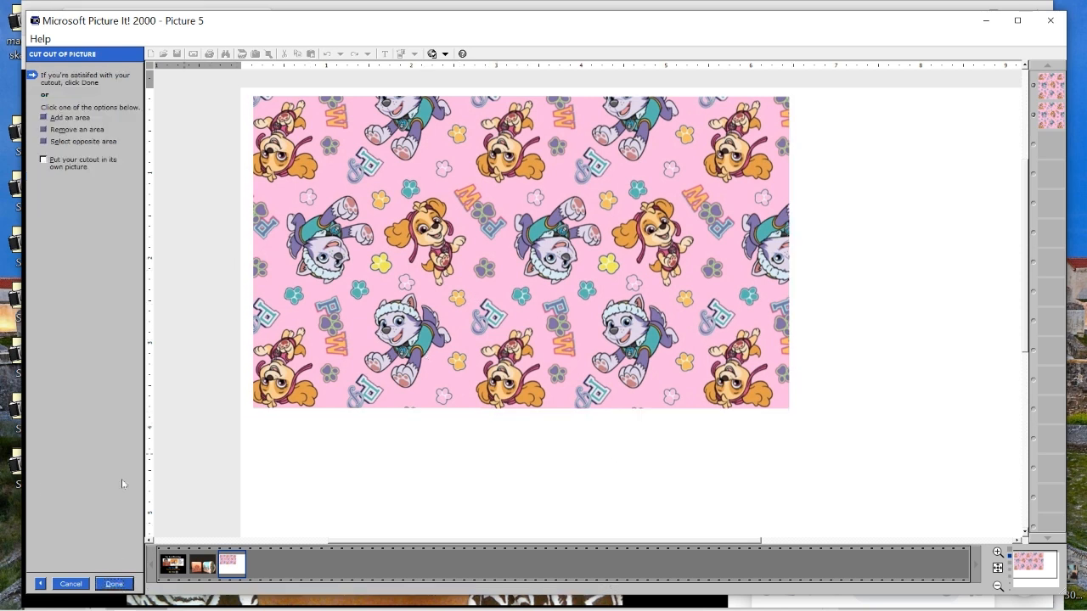
left_click(117, 584)
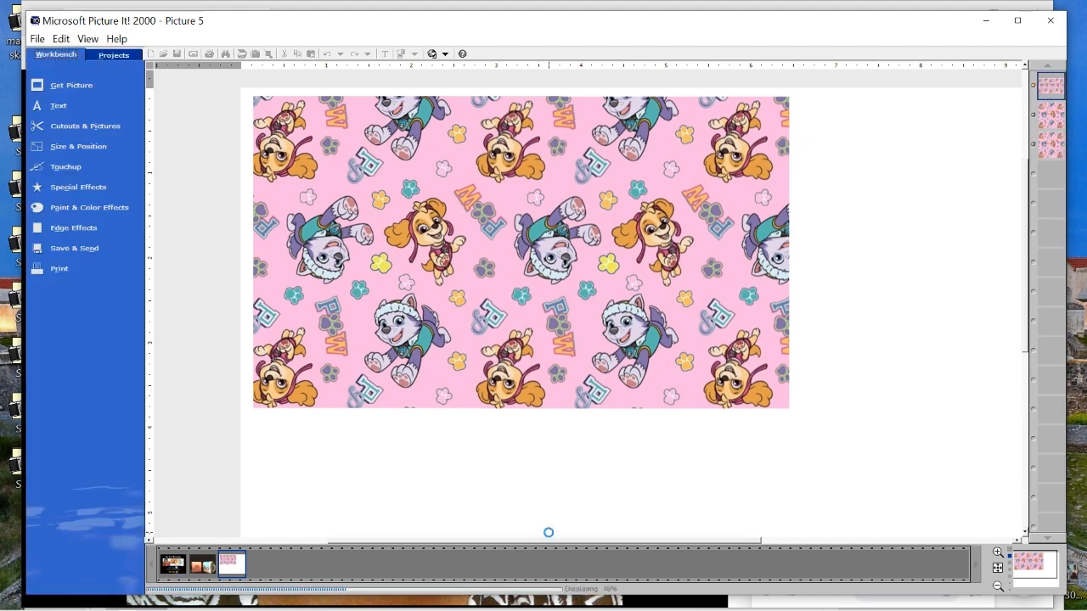
Align the two-tile cutout below the first row so the pattern continues, and stretch the page-filling pattern over the page's upper edge
left_click_drag(536, 207, 536, 435)
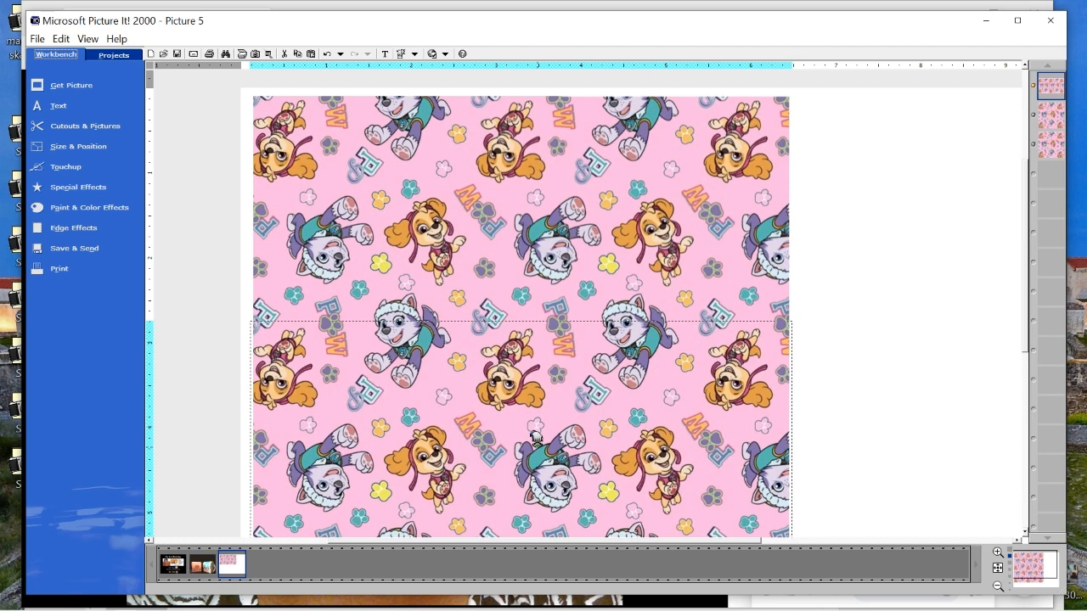
left_click(934, 434)
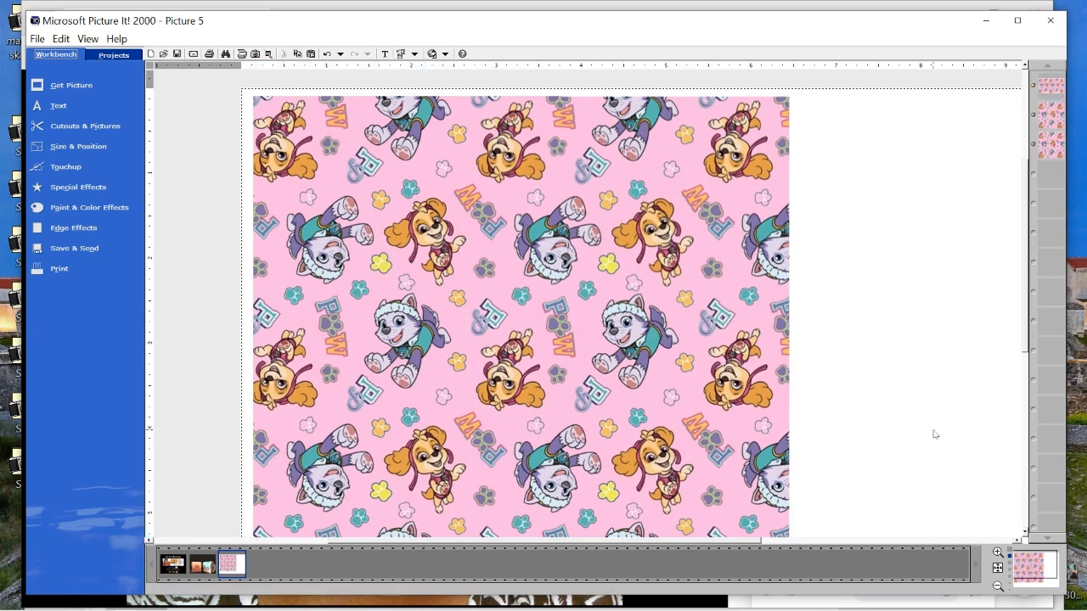
scroll(866, 273, "down", 1)
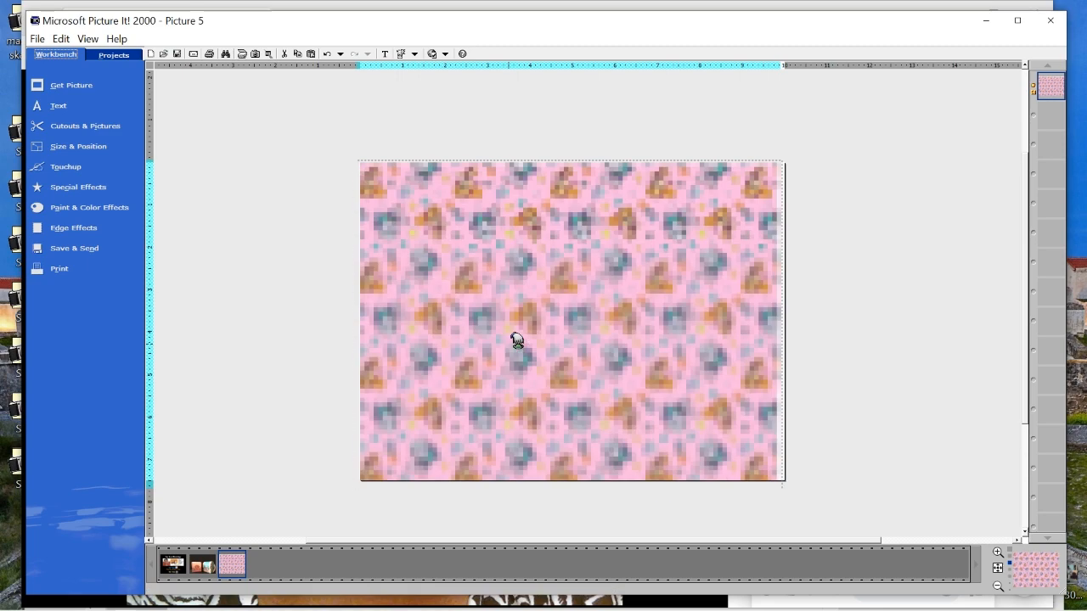
left_click_drag(781, 159, 782, 148)
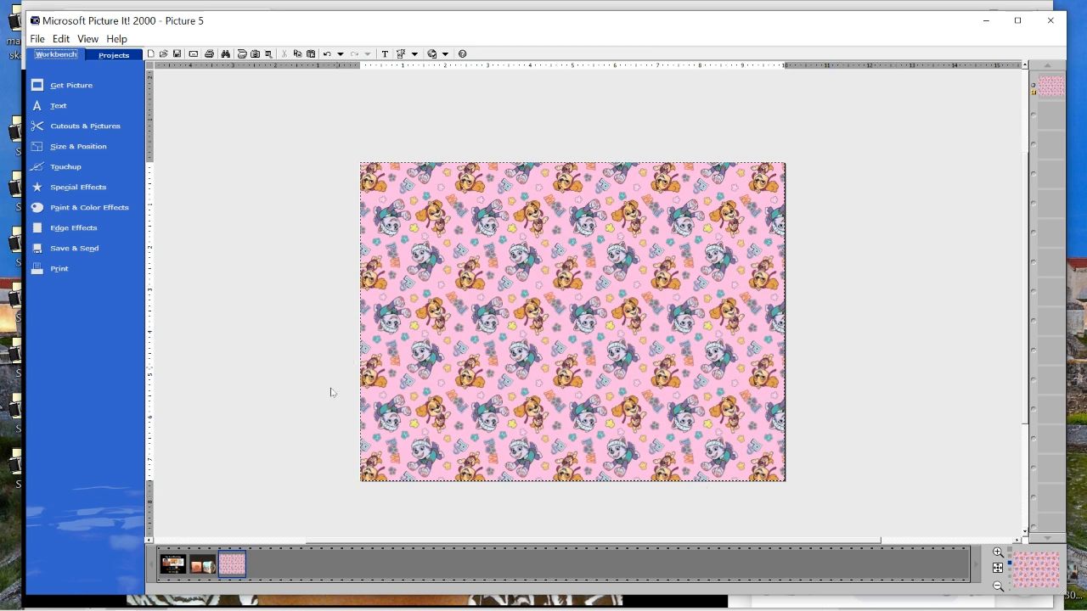
Look at the photo of the two finished backpack favor bags, and return to the pink puppy pattern picture
left_click(202, 565)
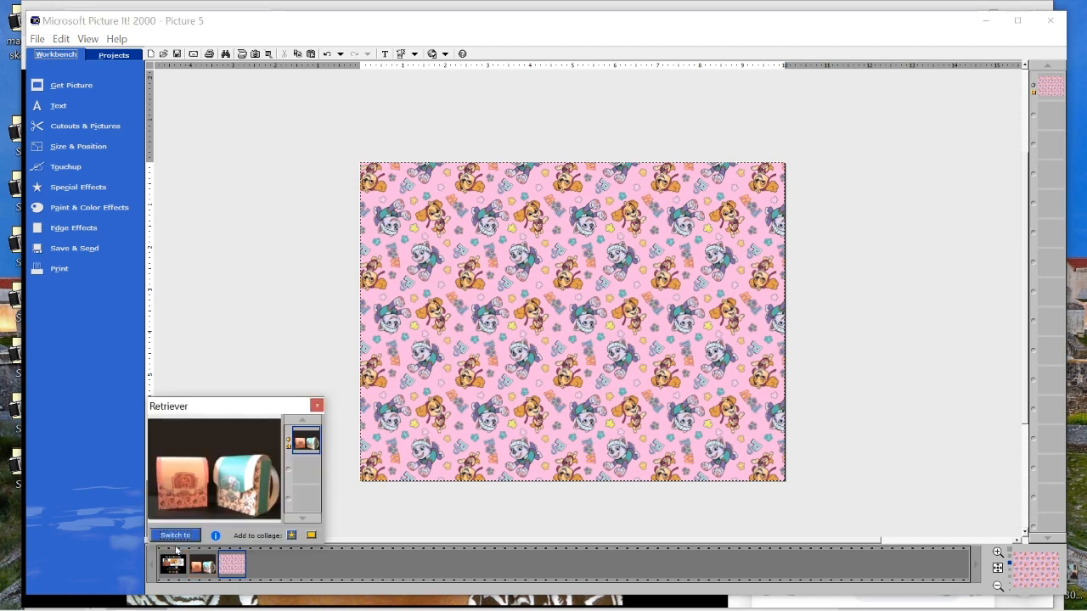
left_click(175, 536)
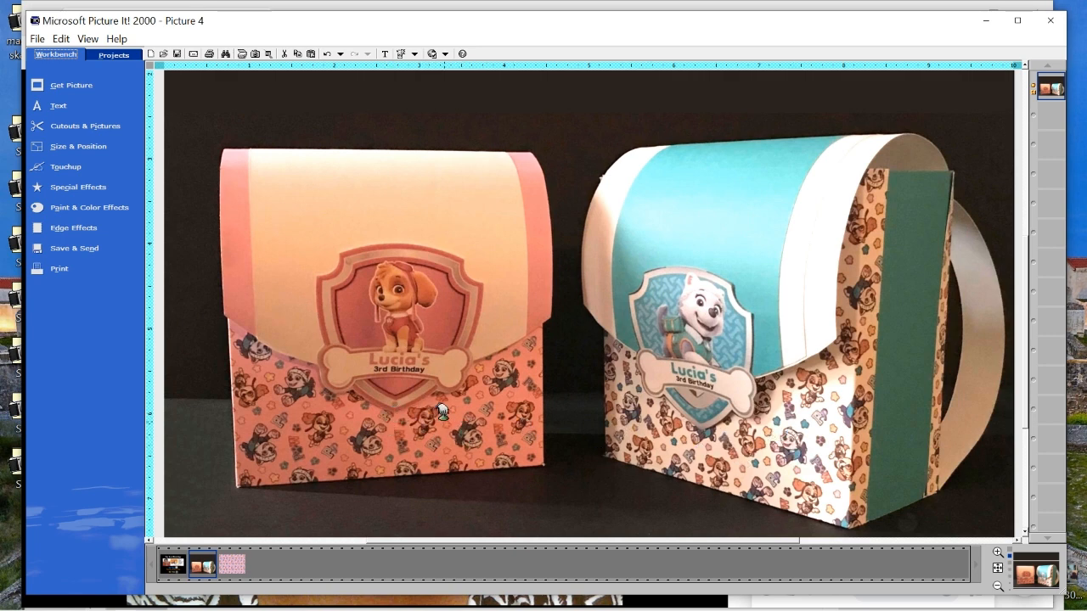
left_click(232, 570)
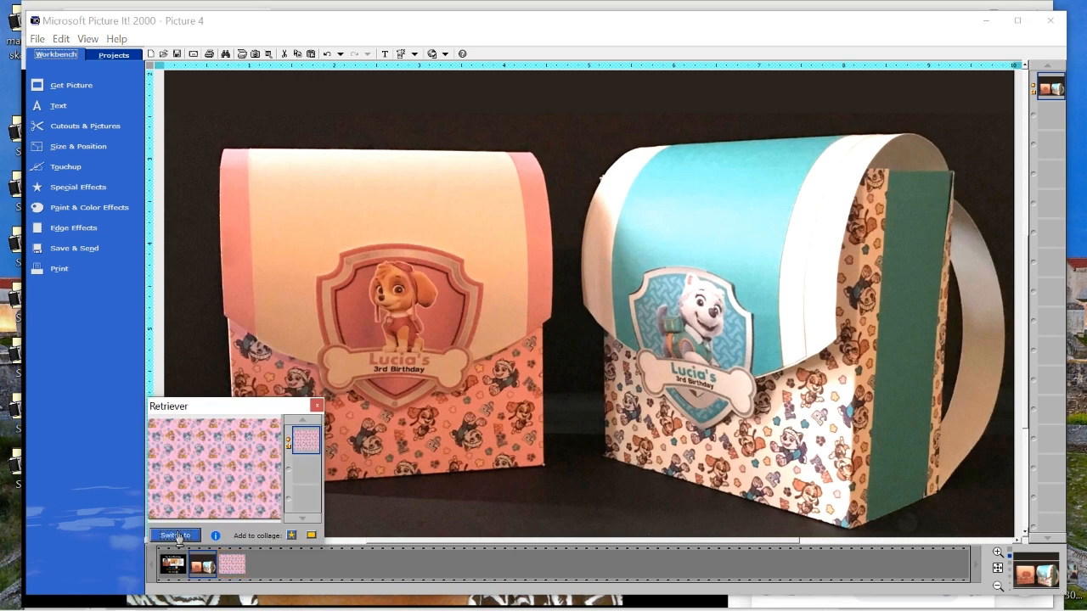
left_click(178, 537)
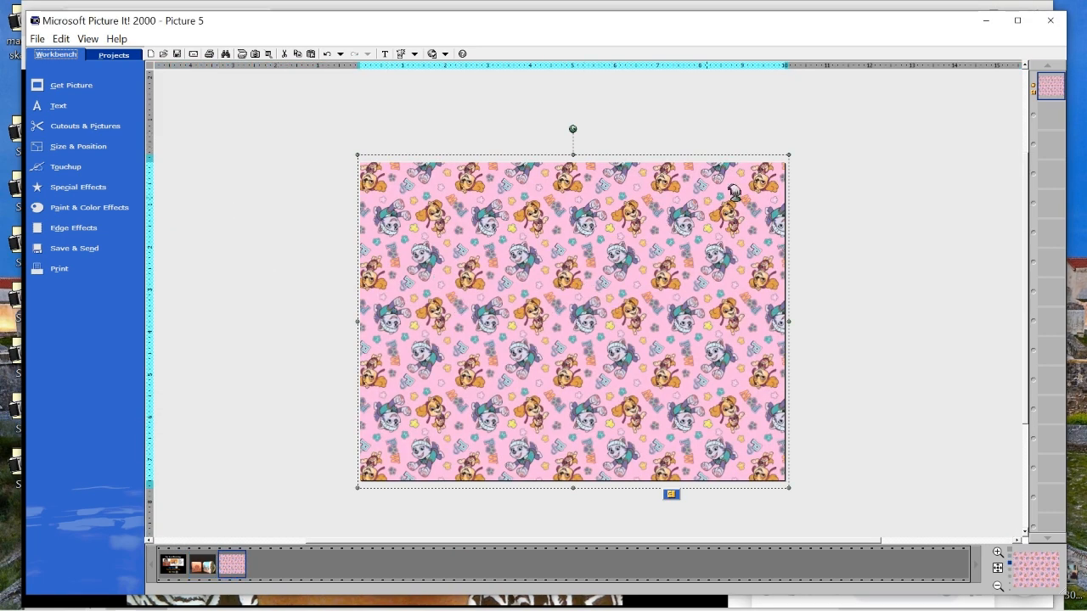
Cut out the full-page pattern with a square cookie cutter shape stretched to about 10 inches wide, keeping the cutout in the same picture
left_click(102, 126)
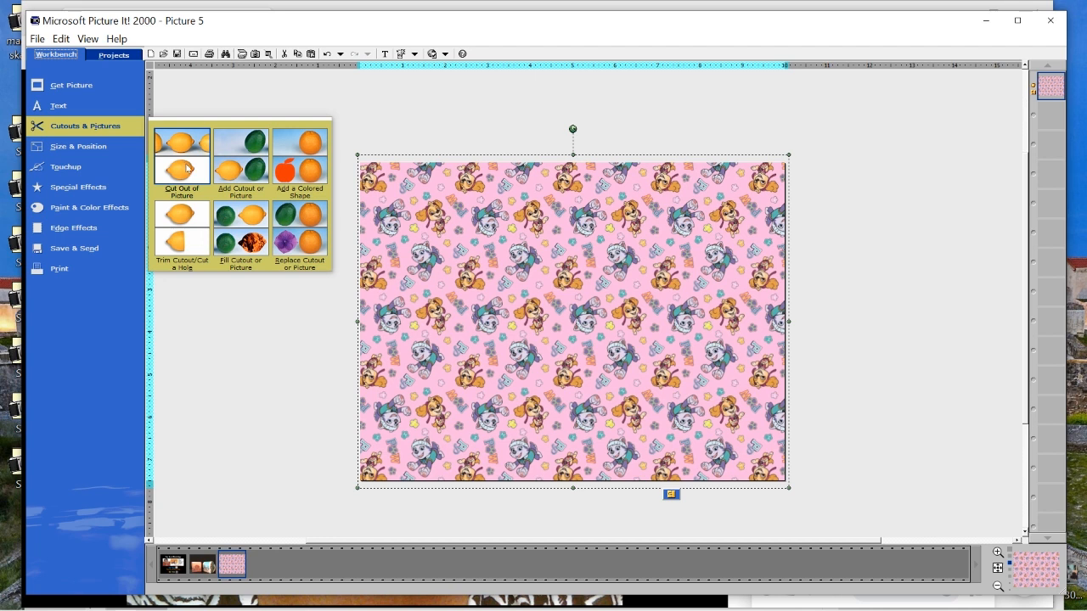
left_click(188, 168)
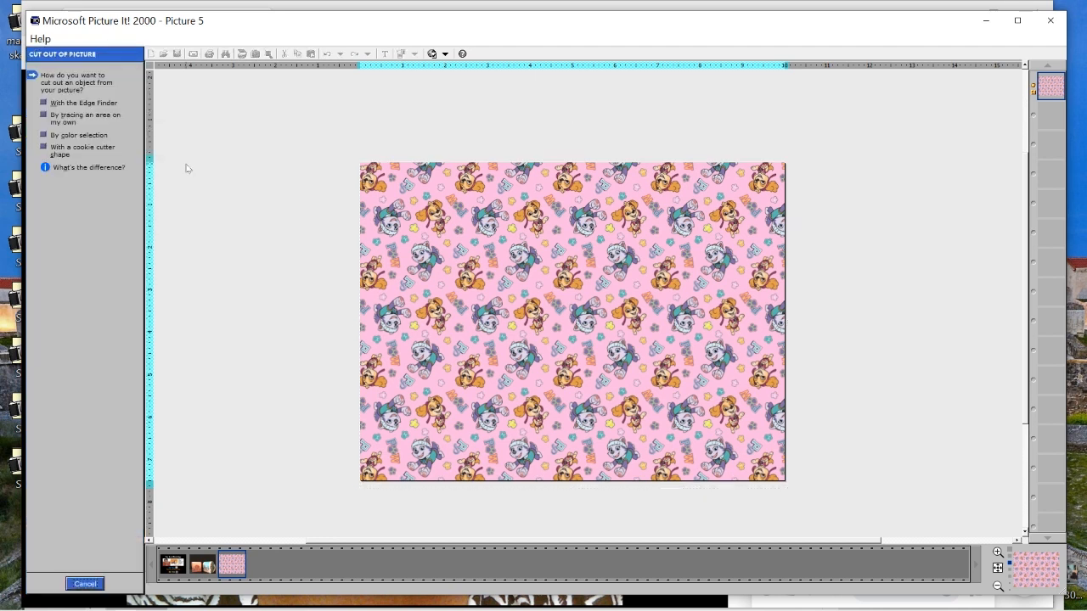
left_click(45, 150)
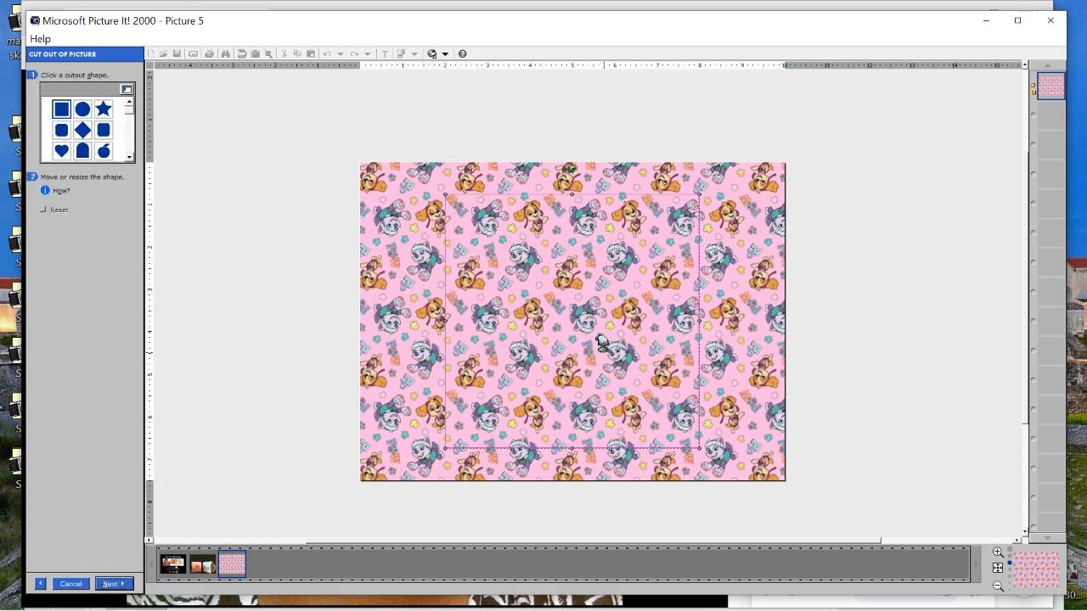
left_click_drag(600, 342, 517, 311)
left_click_drag(618, 429, 709, 459)
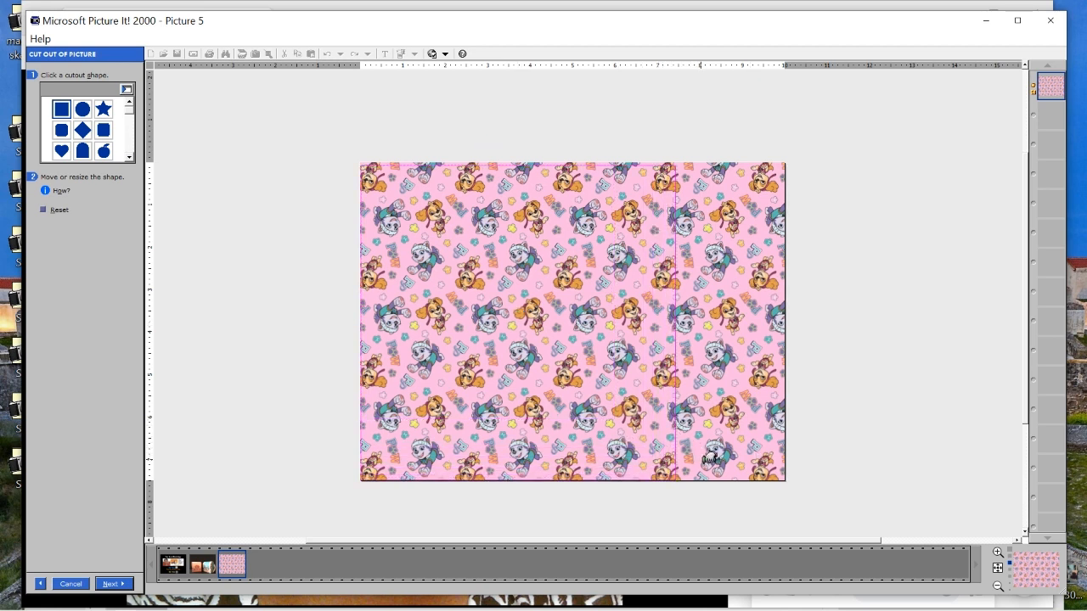
left_click_drag(683, 321, 788, 323)
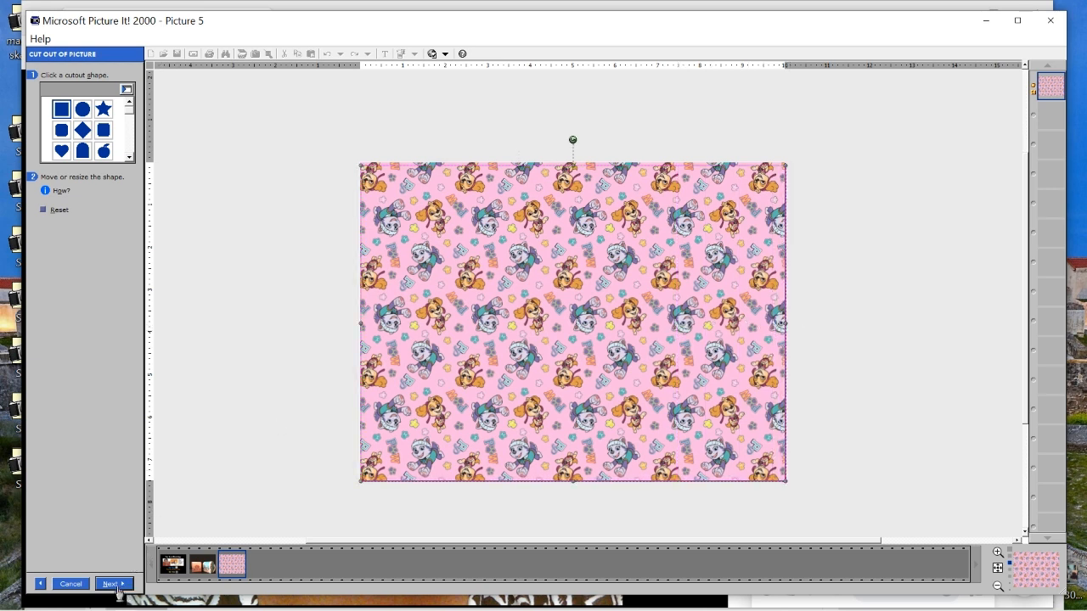
left_click(116, 585)
left_click(115, 586)
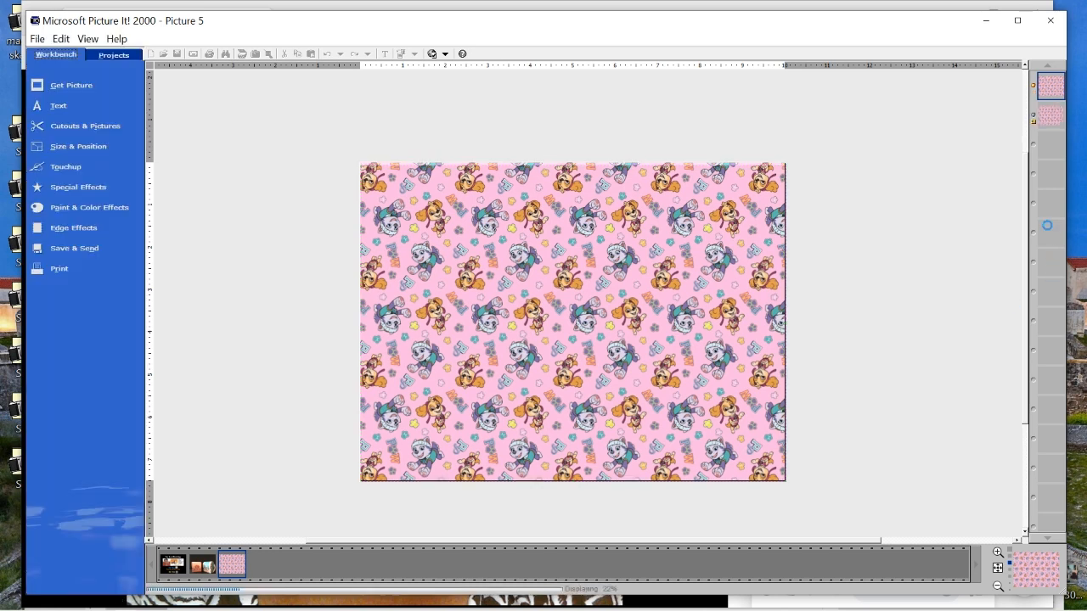
Delete the original pattern layer beneath the new full-page cutout
left_click(1043, 124)
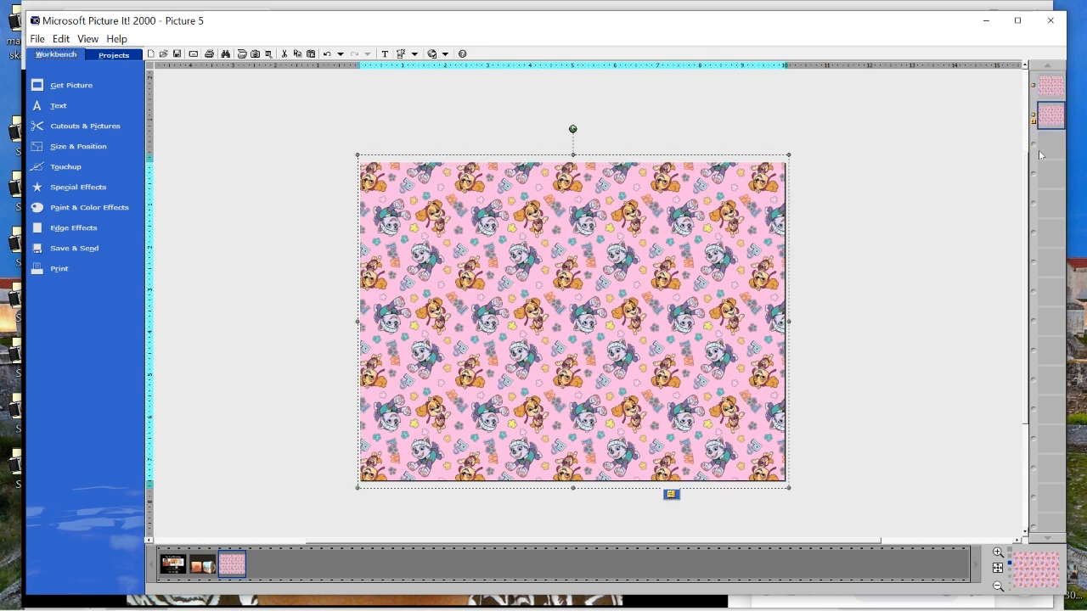
right_click(1051, 119)
left_click(1018, 176)
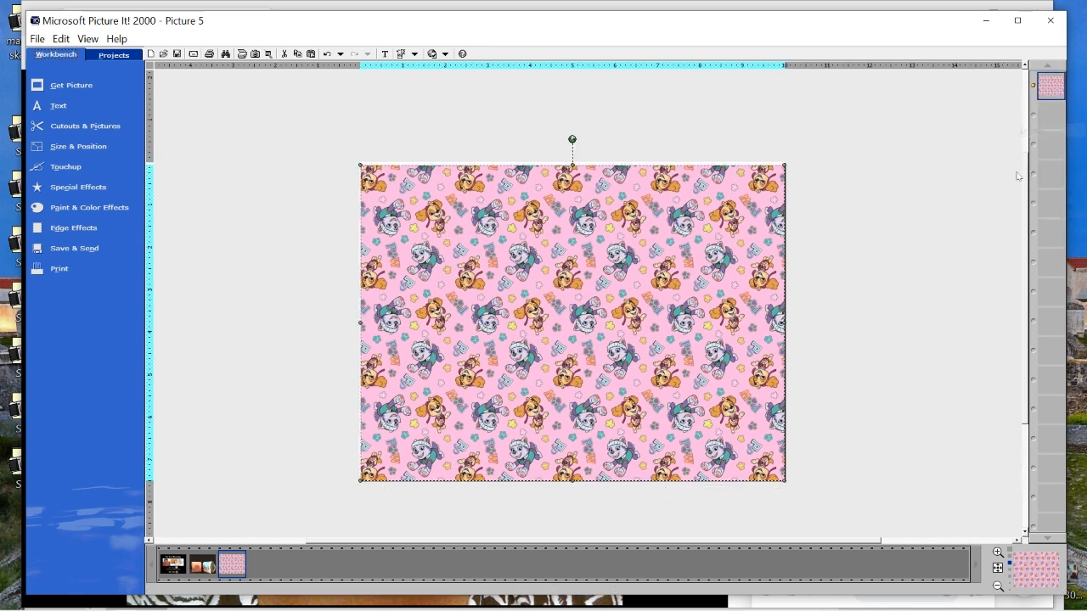
left_click(913, 419)
left_click(616, 340)
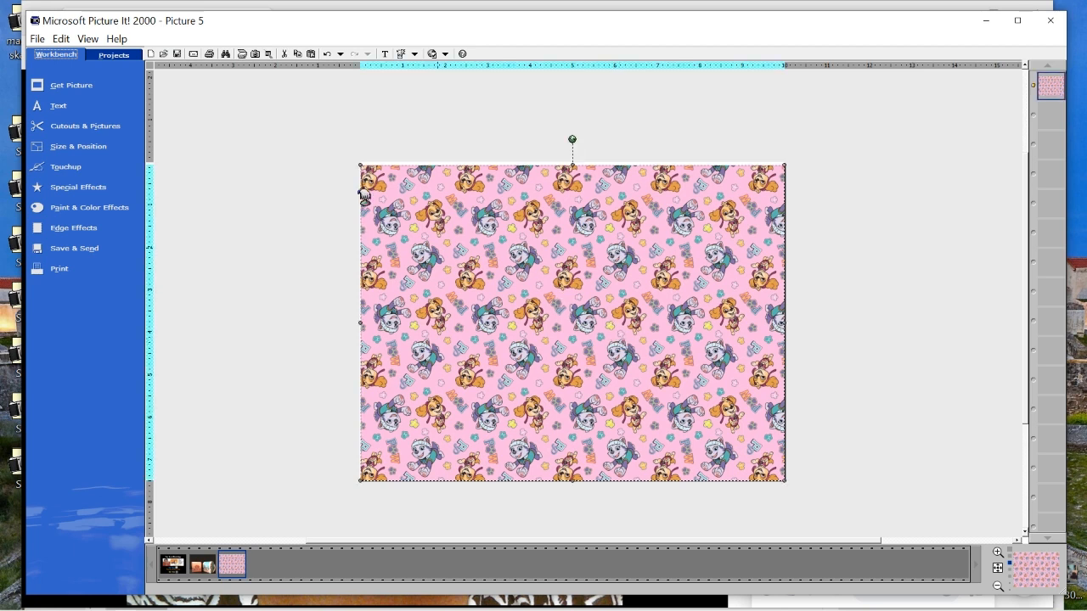
Move and slightly enlarge the remaining pattern cutout so it covers the page from edge to edge
left_click_drag(508, 218, 510, 217)
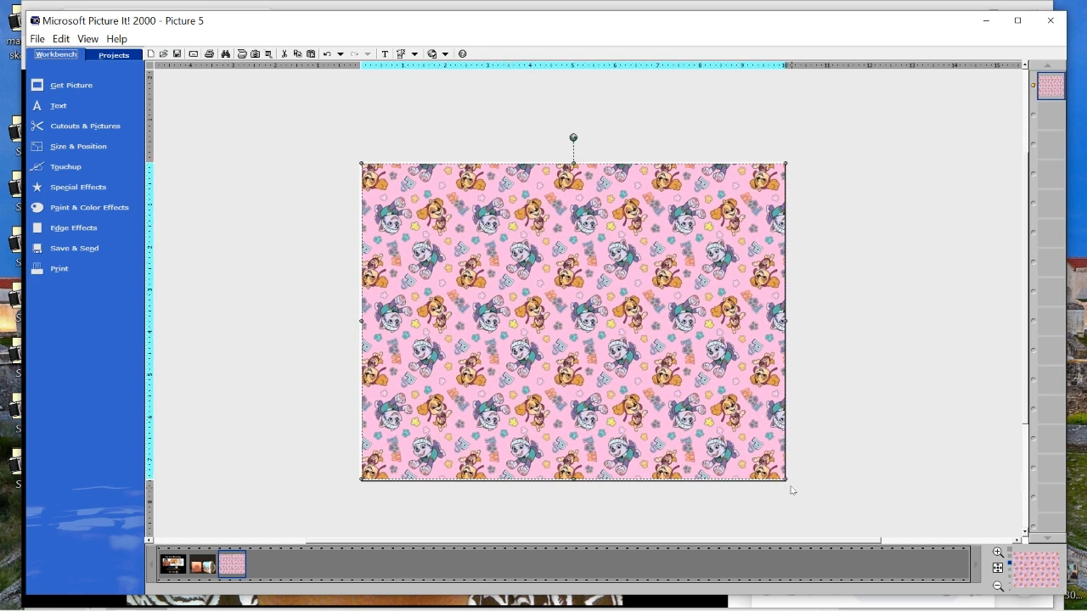
left_click_drag(787, 480, 789, 482)
left_click_drag(601, 364, 599, 362)
left_click_drag(739, 438, 739, 438)
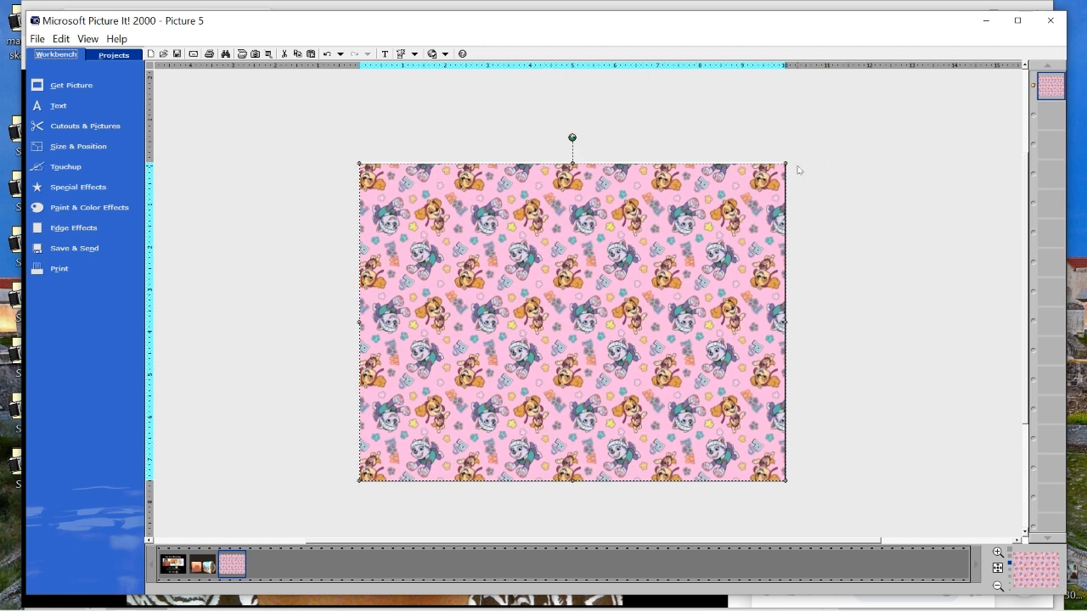
left_click(356, 160)
left_click(356, 161)
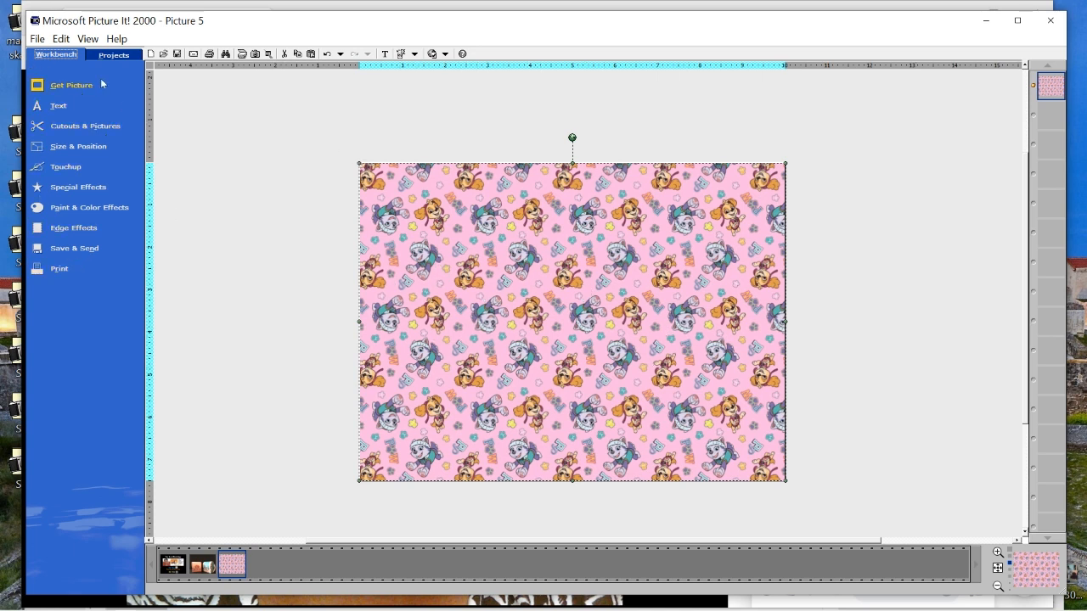
Begin saving the pattern picture under a new name, with JPEG File Interchange Format as the file type
left_click(38, 39)
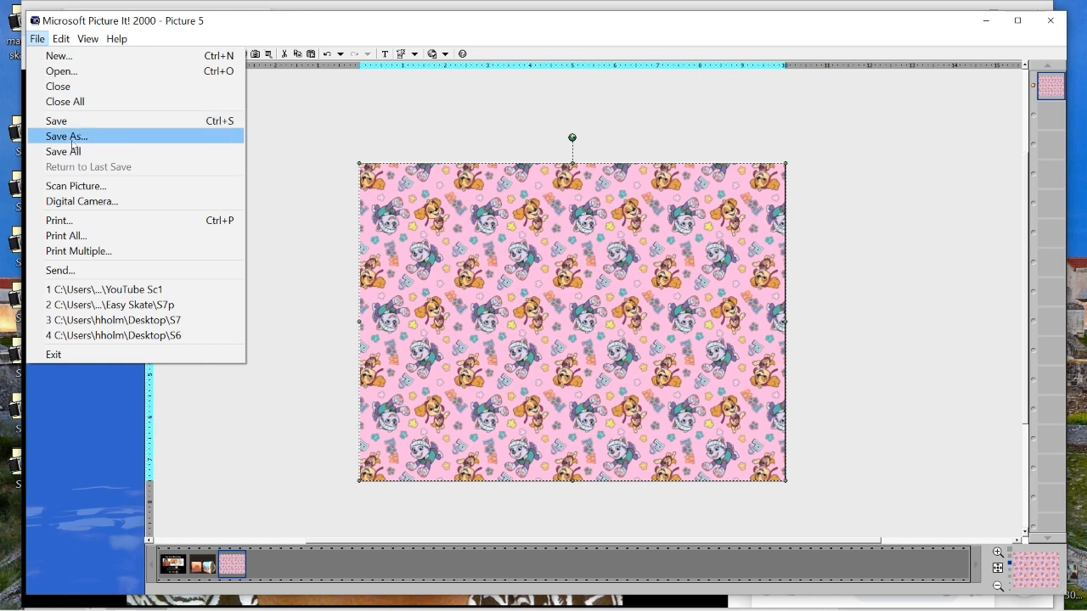
left_click(73, 138)
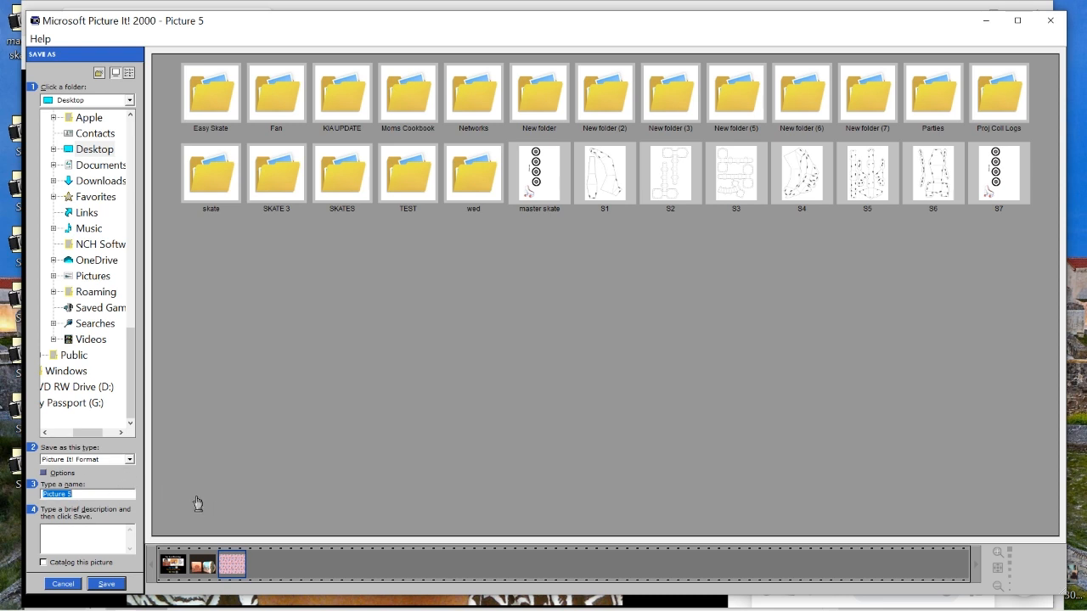
left_click(132, 459)
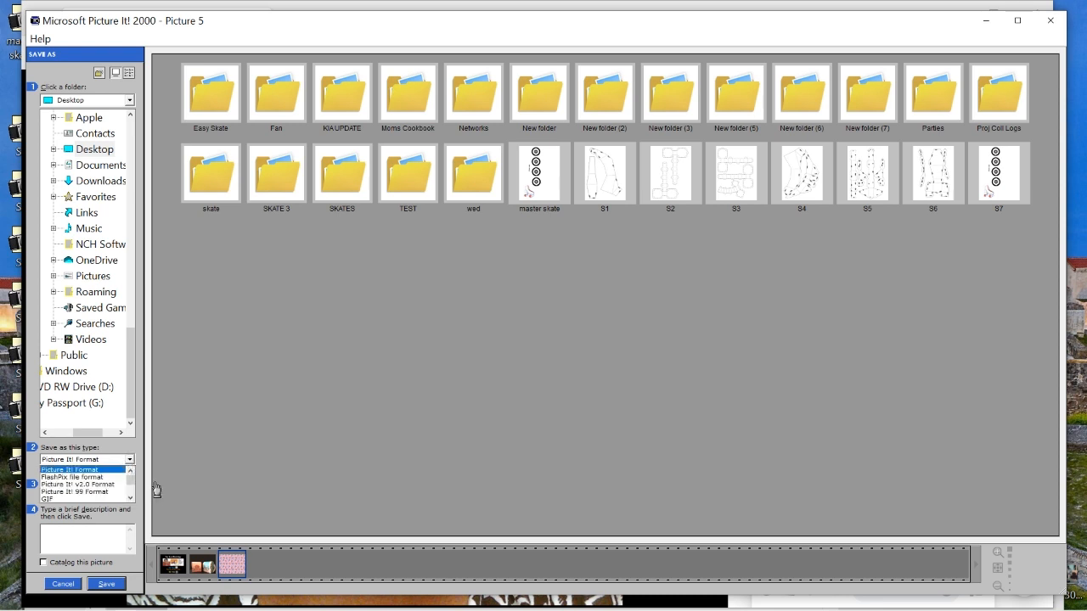
left_click(131, 500)
left_click(131, 499)
left_click(131, 499)
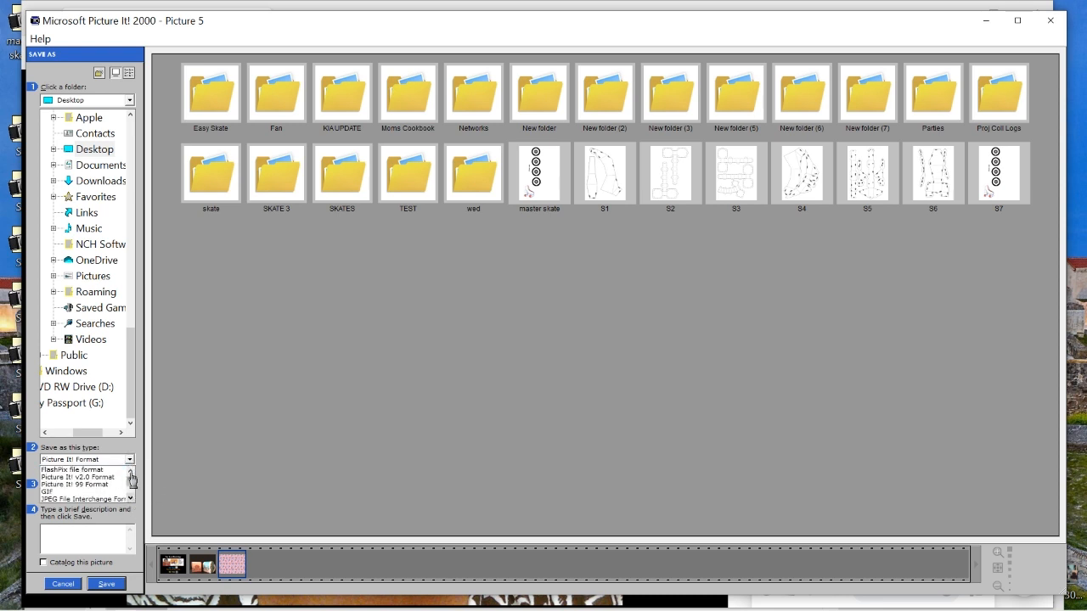
left_click(131, 460)
left_click(132, 461)
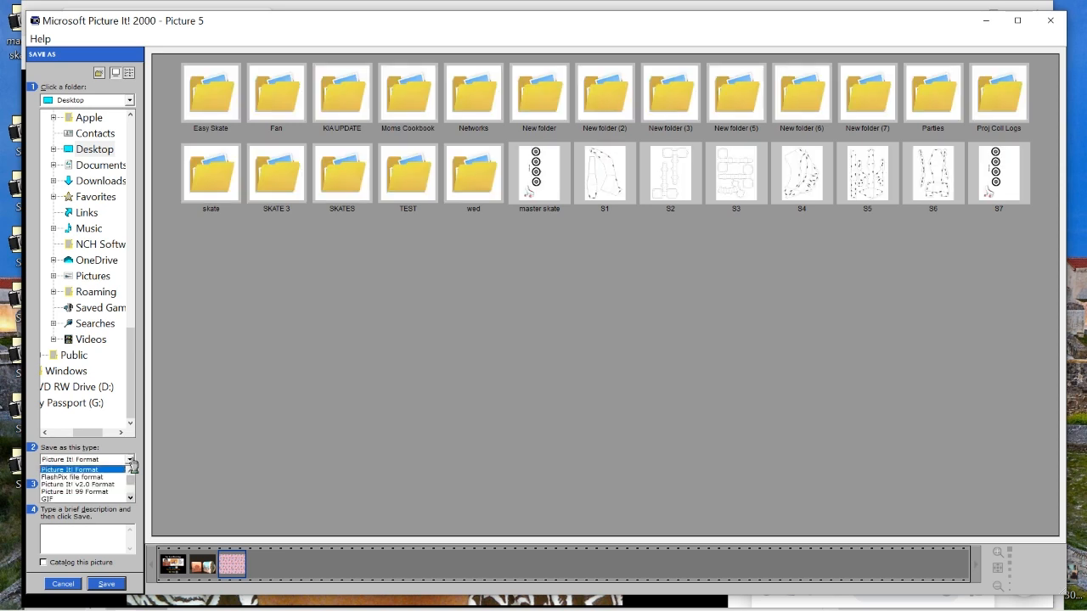
left_click(132, 463)
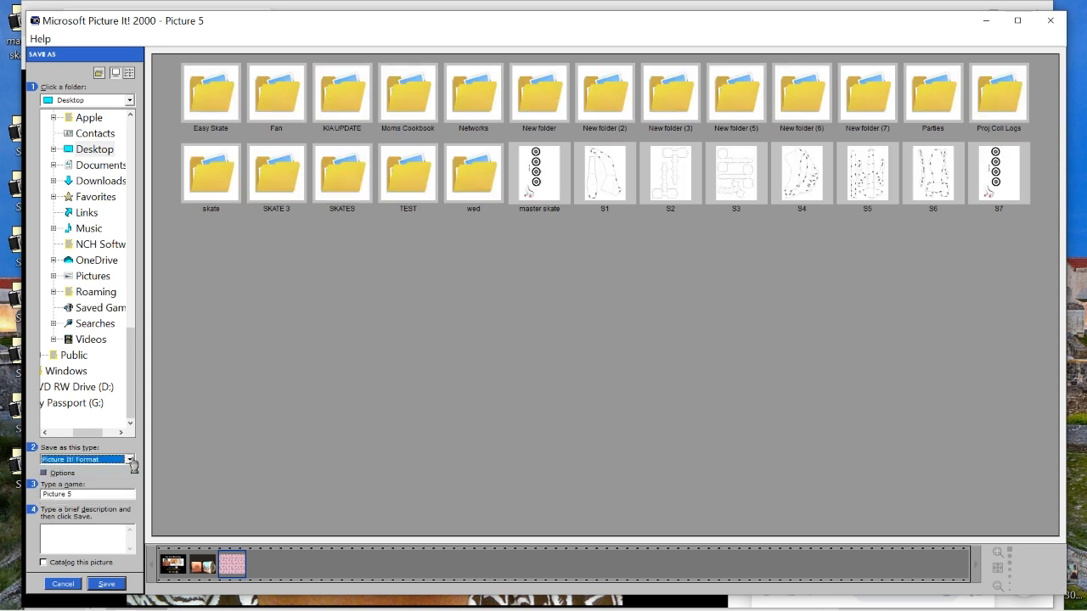
left_click(132, 461)
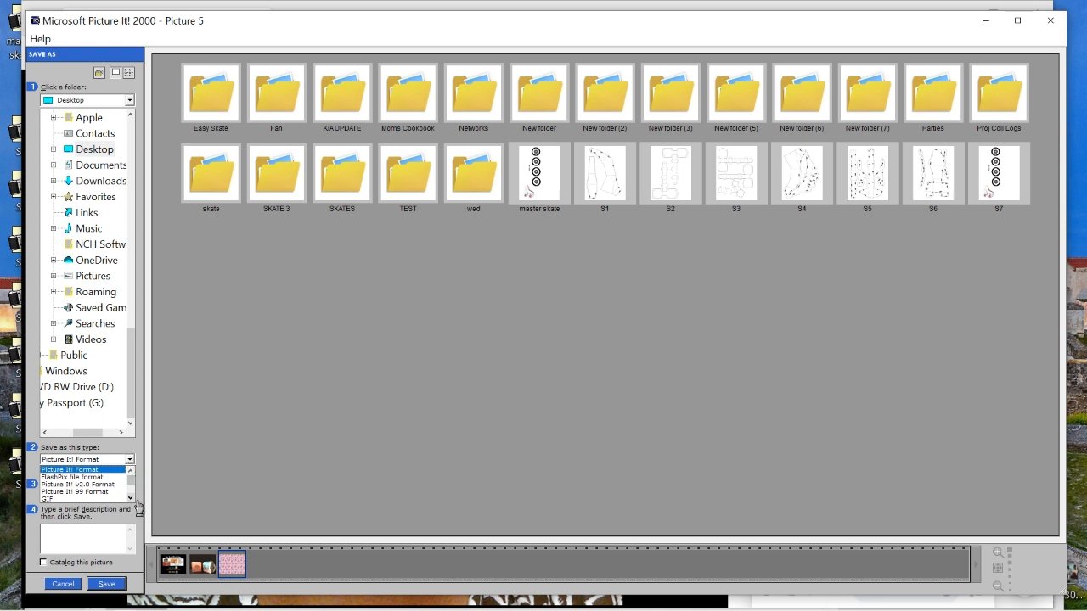
left_click(129, 499)
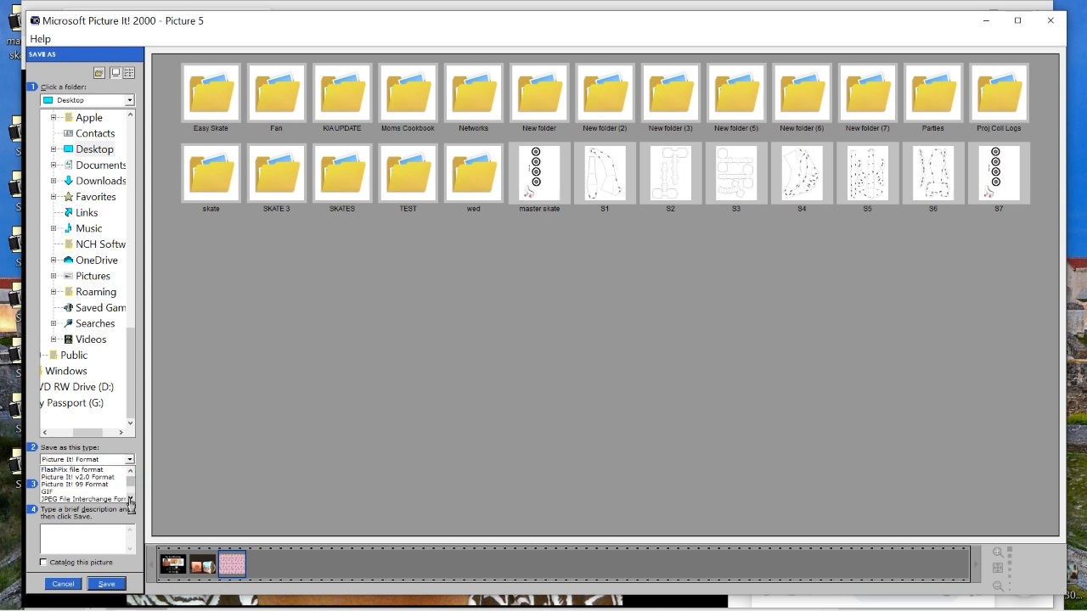
left_click(109, 501)
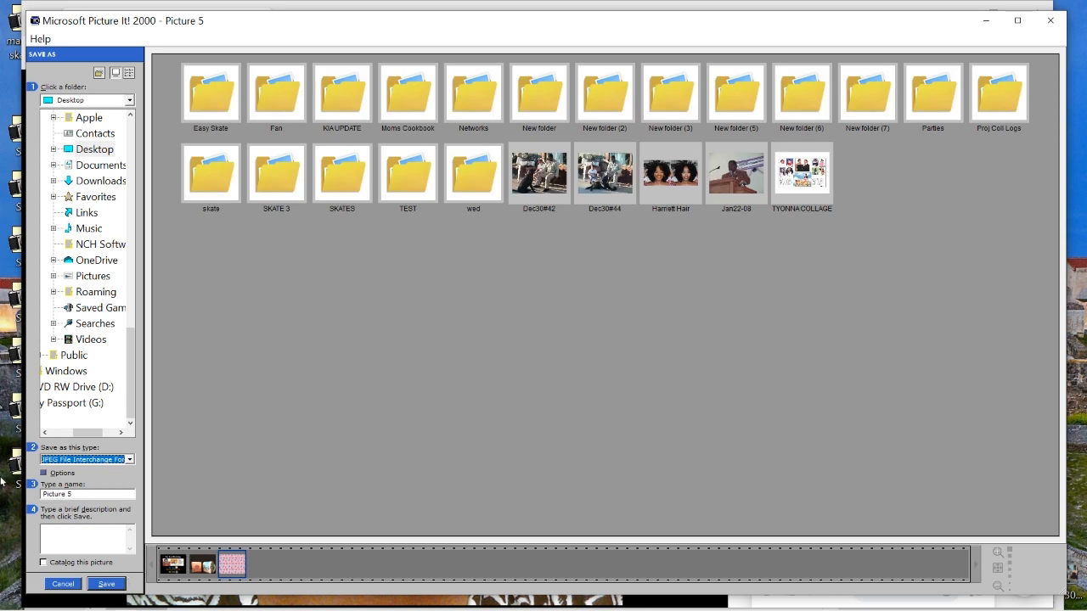
Name the file Paw Pink and save it to the Desktop
key("Tab")
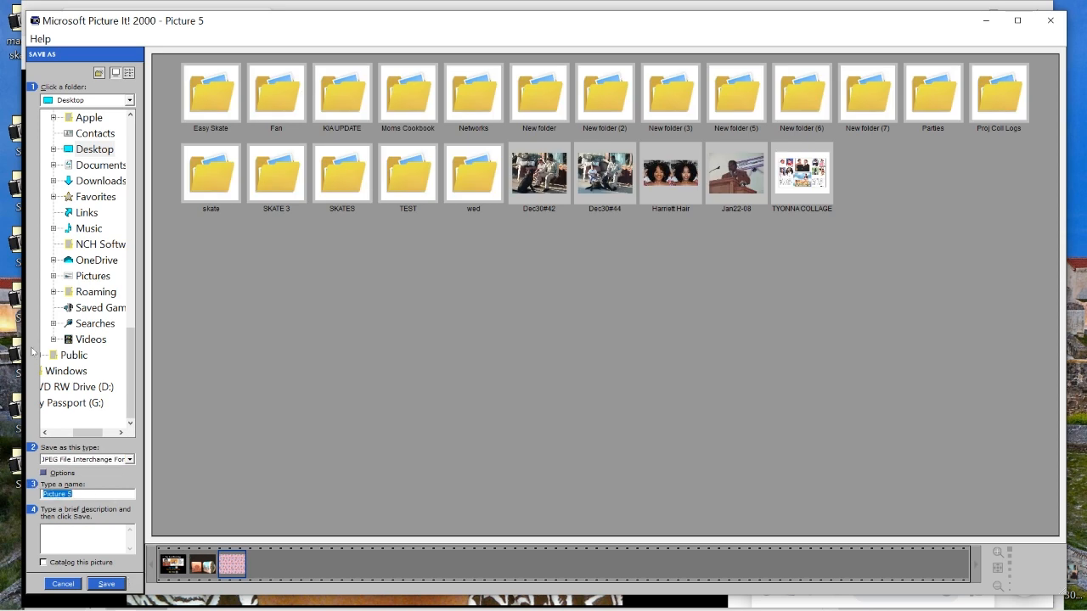
type("Paw P")
type("ink")
left_click(129, 100)
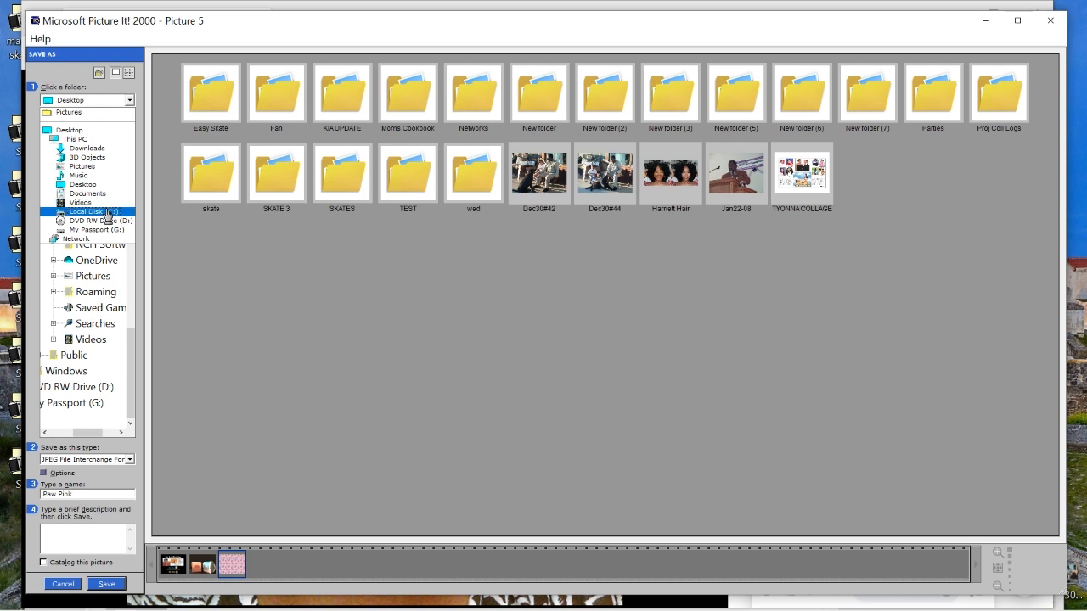
left_click(129, 101)
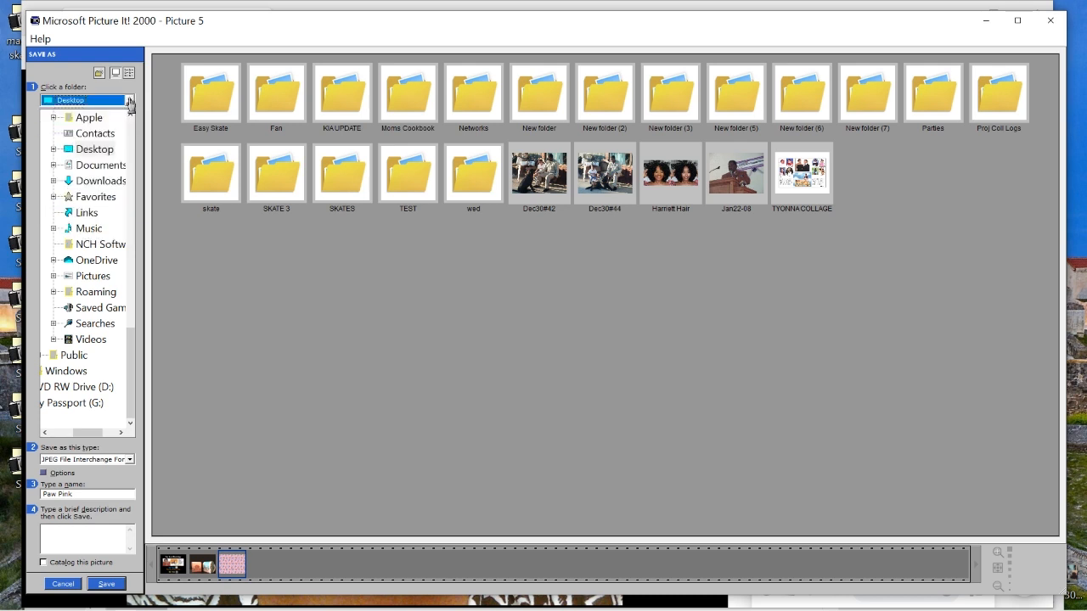
left_click(129, 102)
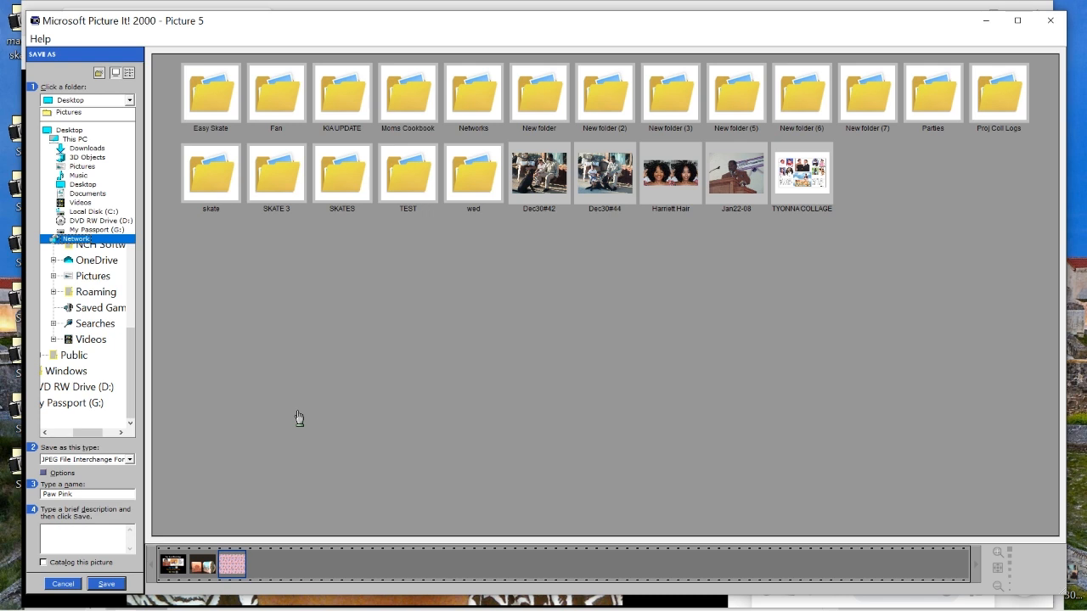
left_click(112, 586)
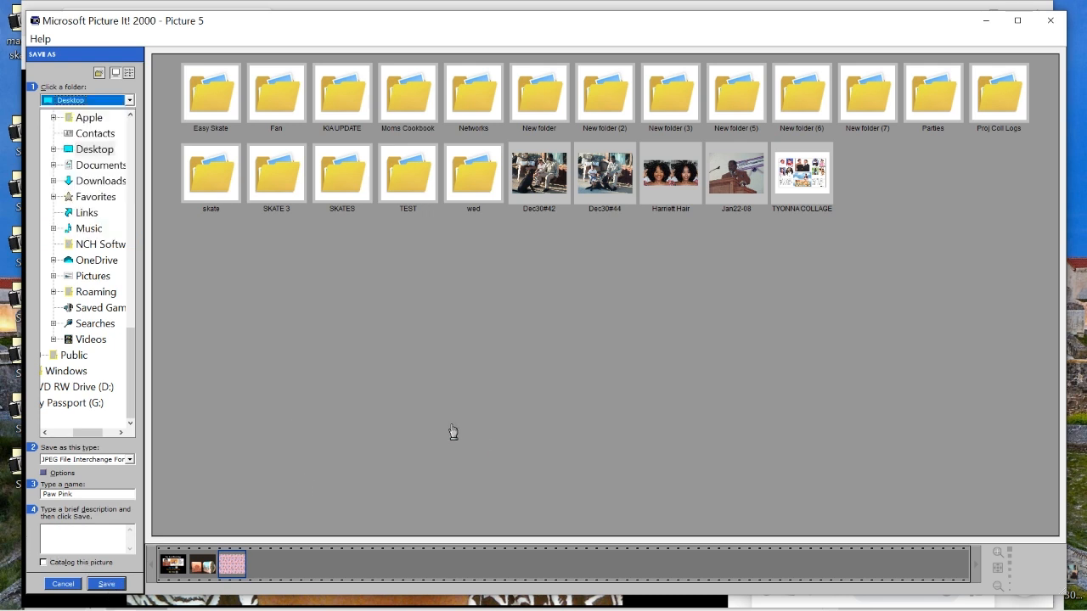
left_click(109, 585)
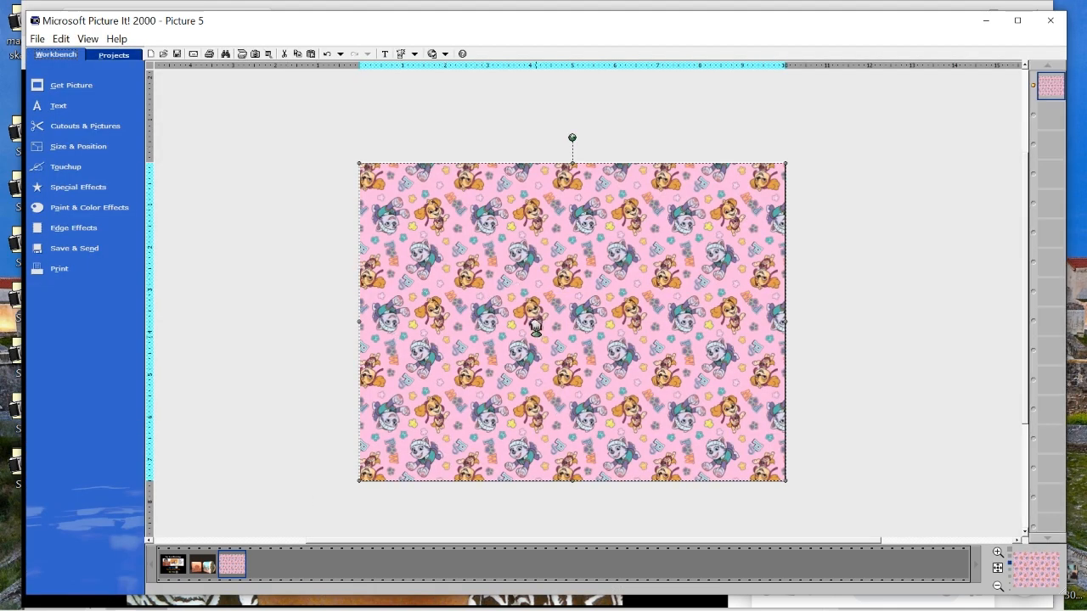
Open the Blur or Sharpen Focus effect for the full-page puppy pattern
scroll(536, 327, "up", 2)
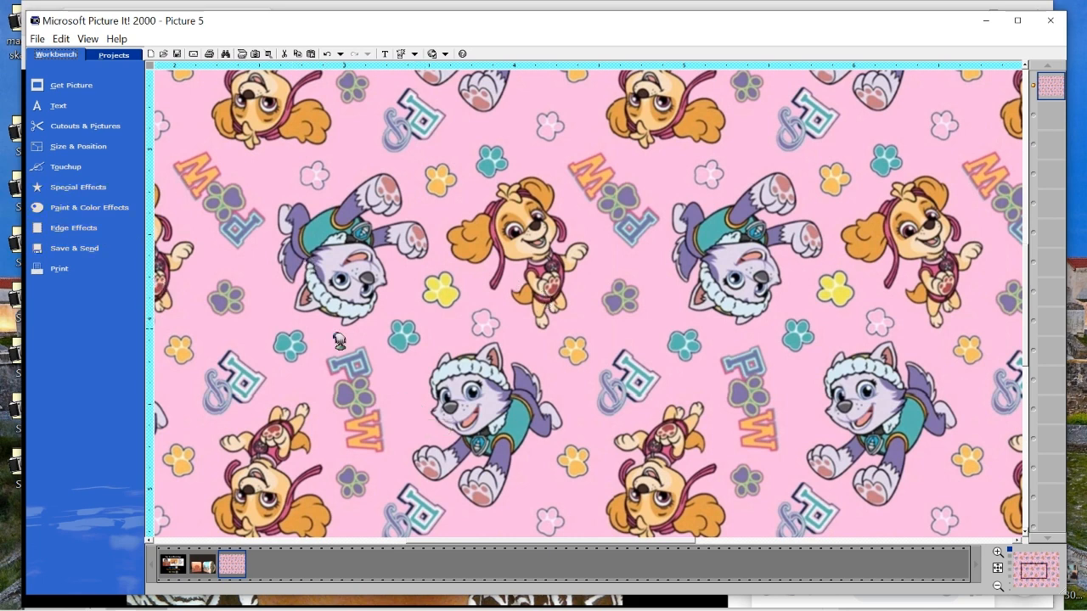
left_click(86, 194)
left_click(182, 292)
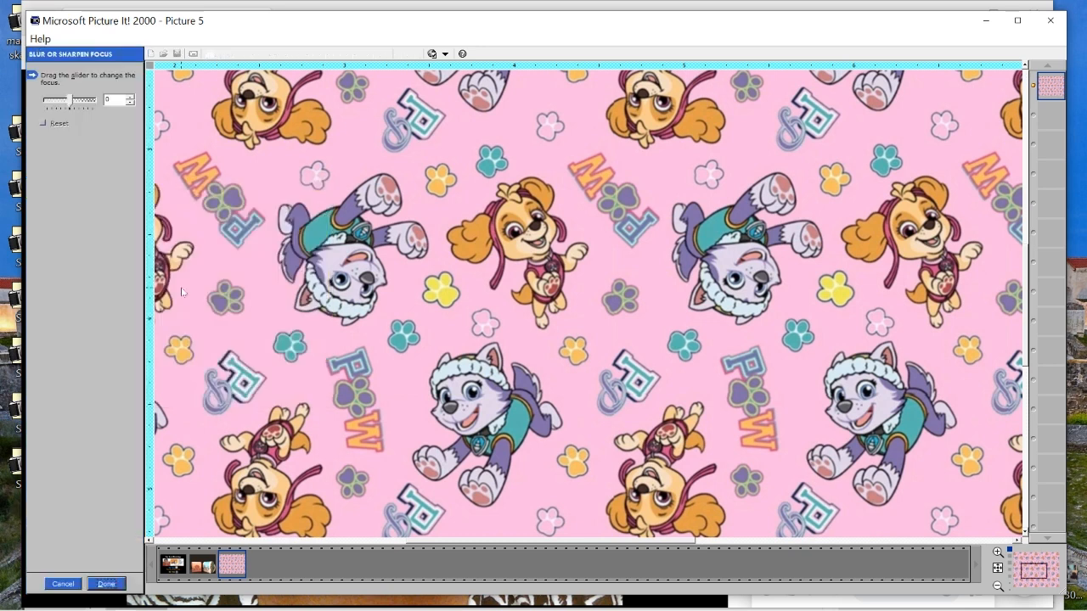
Try sharpening the pattern with a focus value of 28 and reset it
left_click_drag(70, 109, 78, 112)
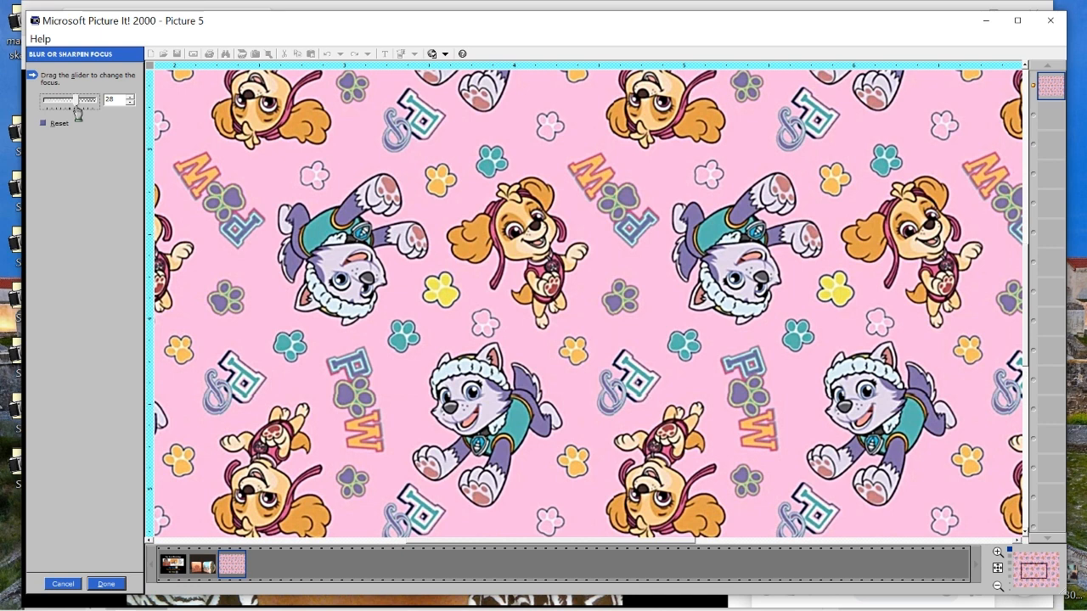
left_click_drag(77, 114, 77, 111)
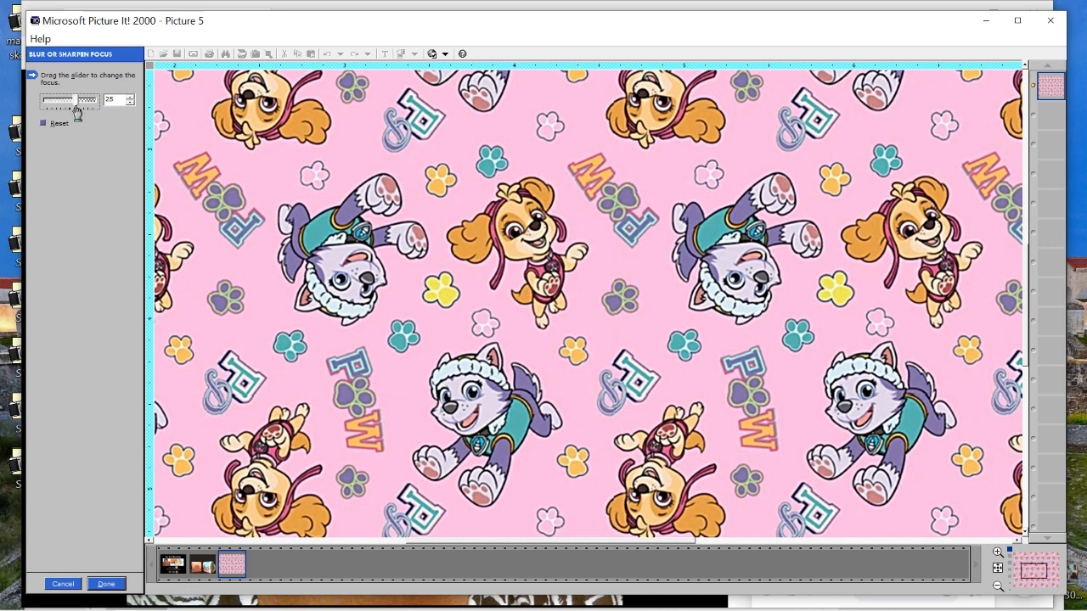
left_click(129, 98)
left_click(42, 124)
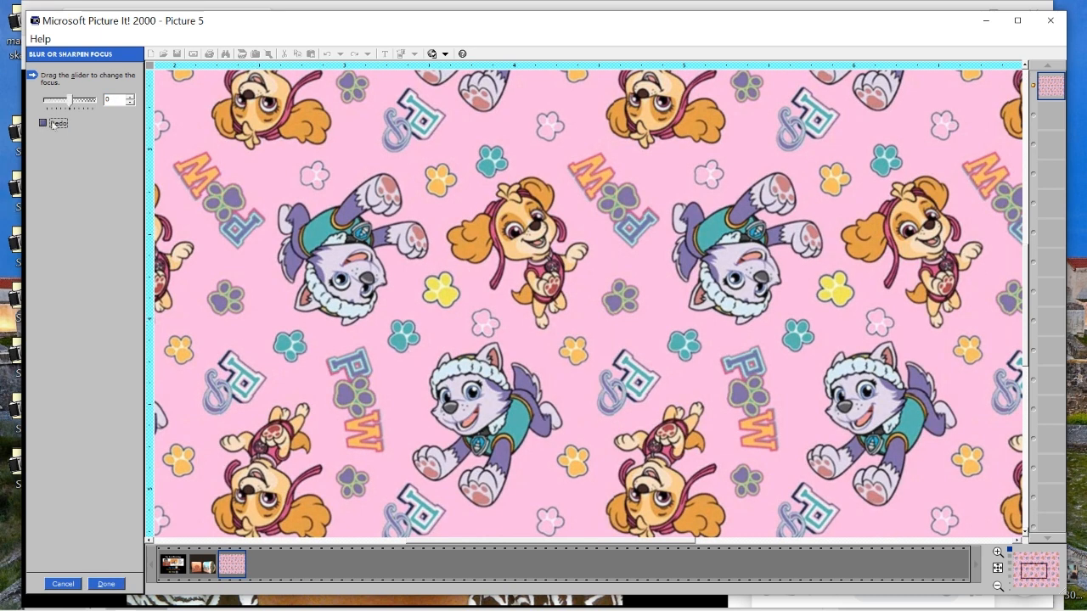
Sharpen the pattern by raising the focus value to 16 and apply the effect
left_click(130, 98)
left_click(130, 98)
left_click(130, 98)
left_click(131, 99)
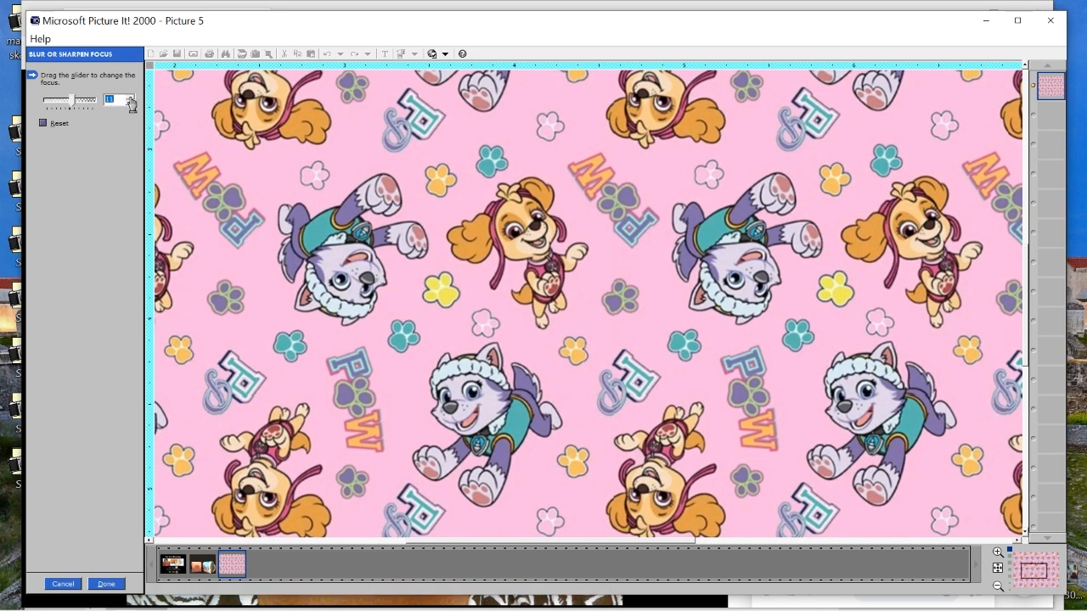
left_click(131, 98)
left_click(131, 99)
left_click(131, 99)
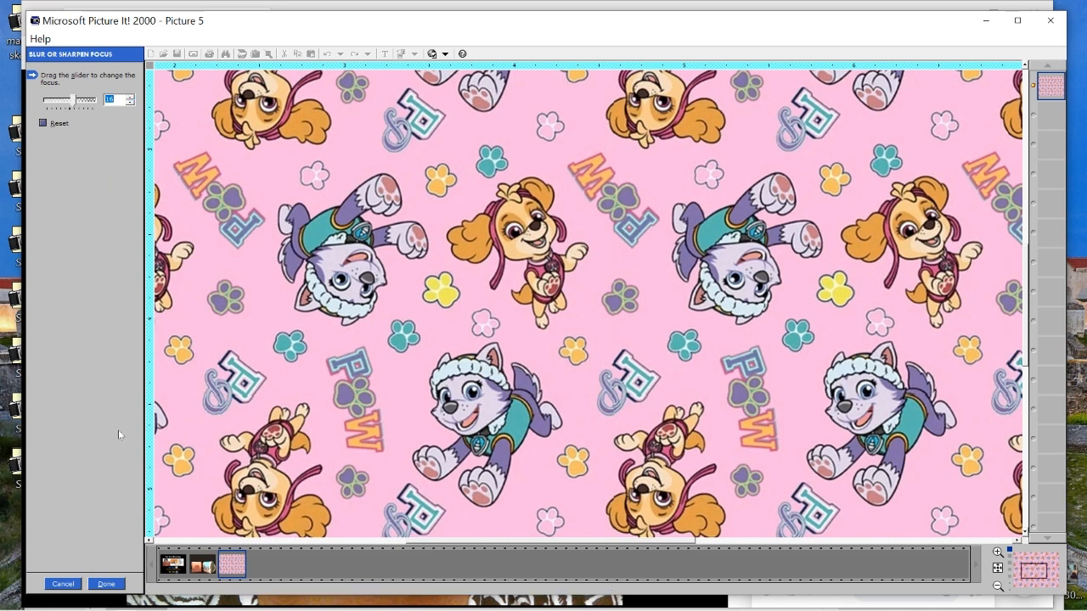
left_click(106, 584)
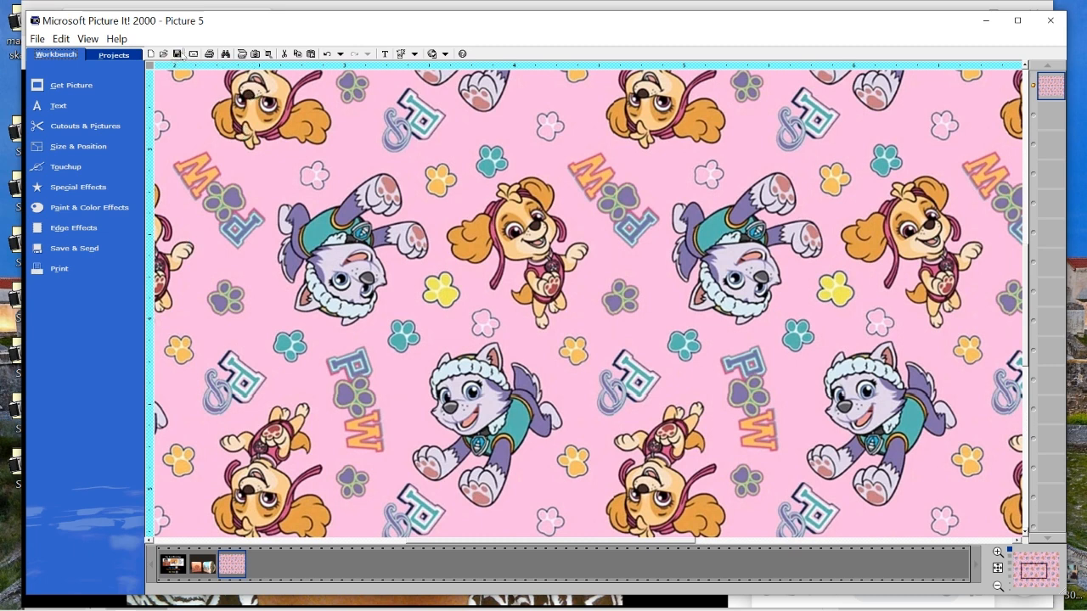
Save the sharpened pattern in JPEG File Interchange Format, replacing the existing Paw Pink file on the Desktop
left_click(38, 39)
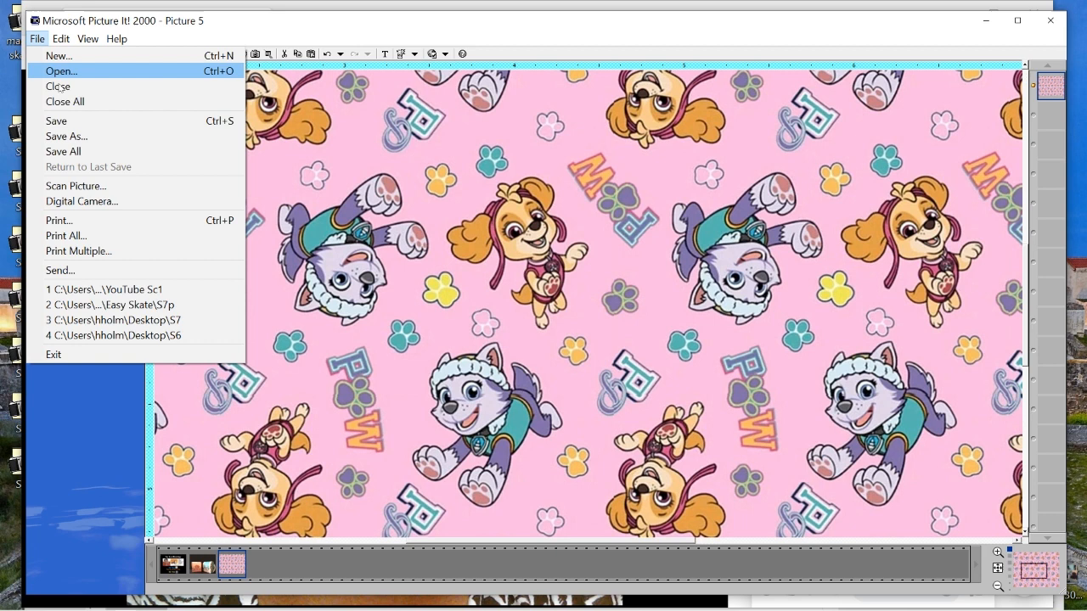
left_click(73, 135)
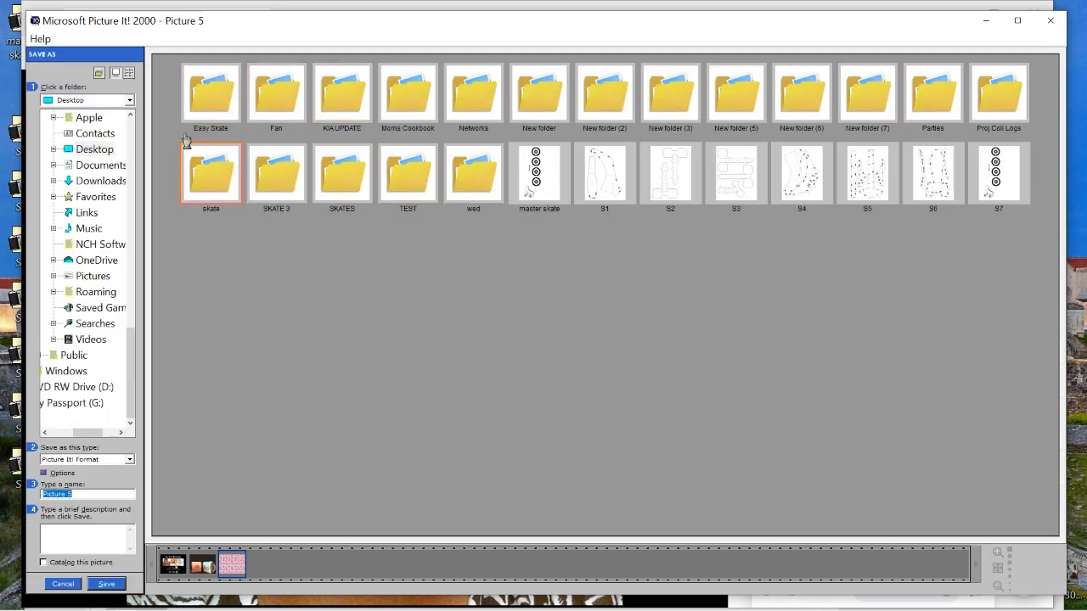
left_click(130, 460)
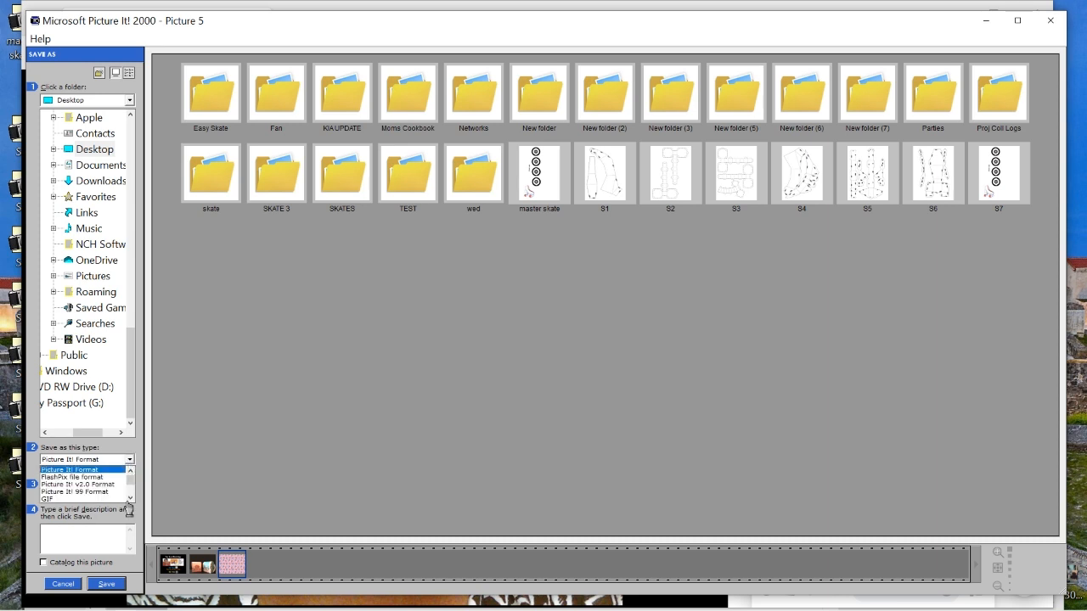
left_click(131, 500)
left_click(131, 500)
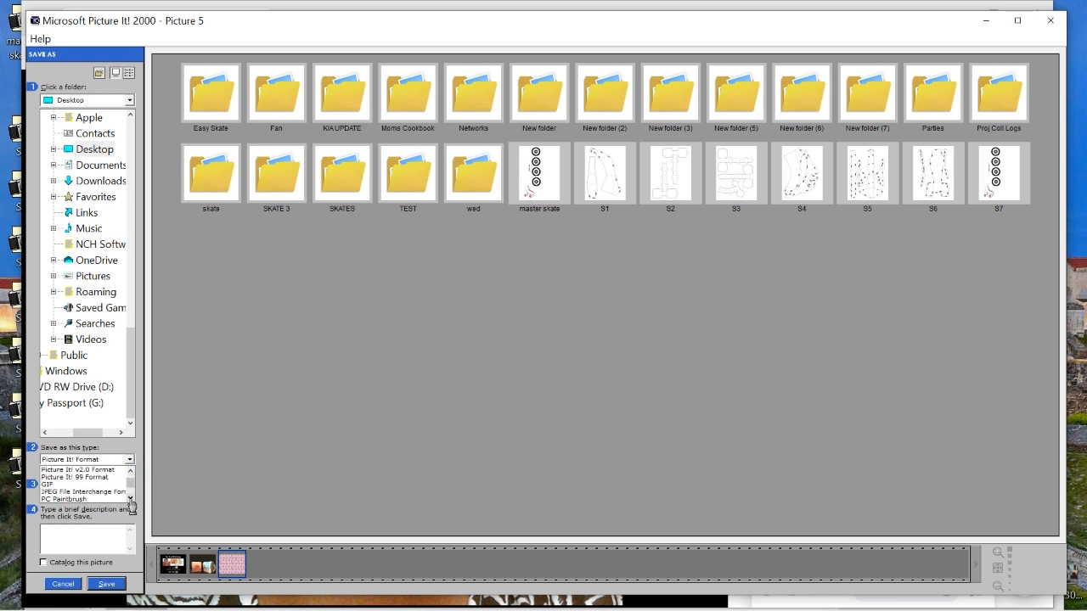
left_click(108, 493)
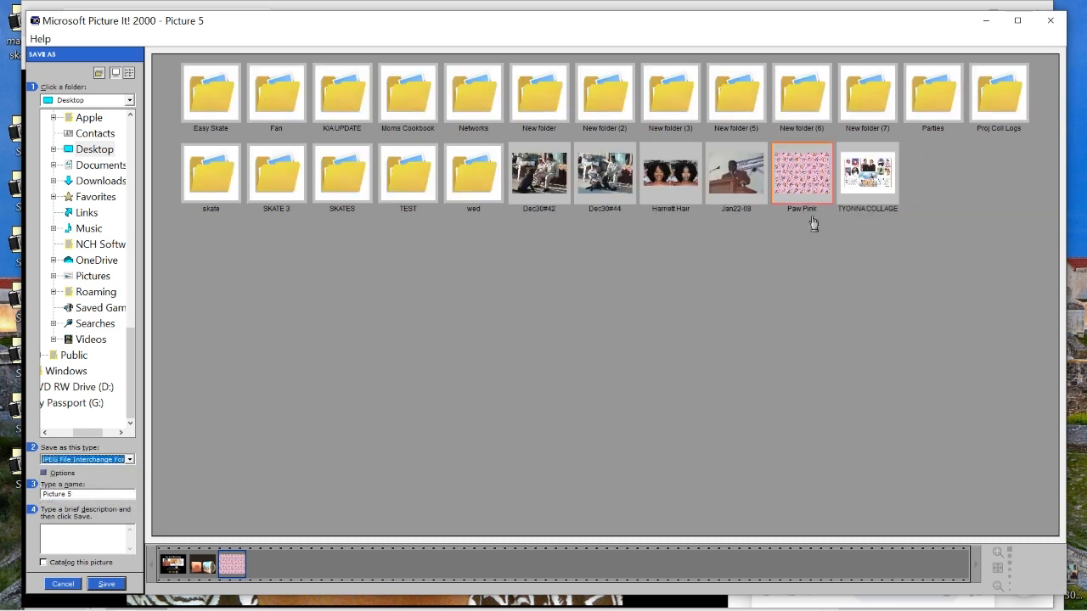
left_click(806, 182)
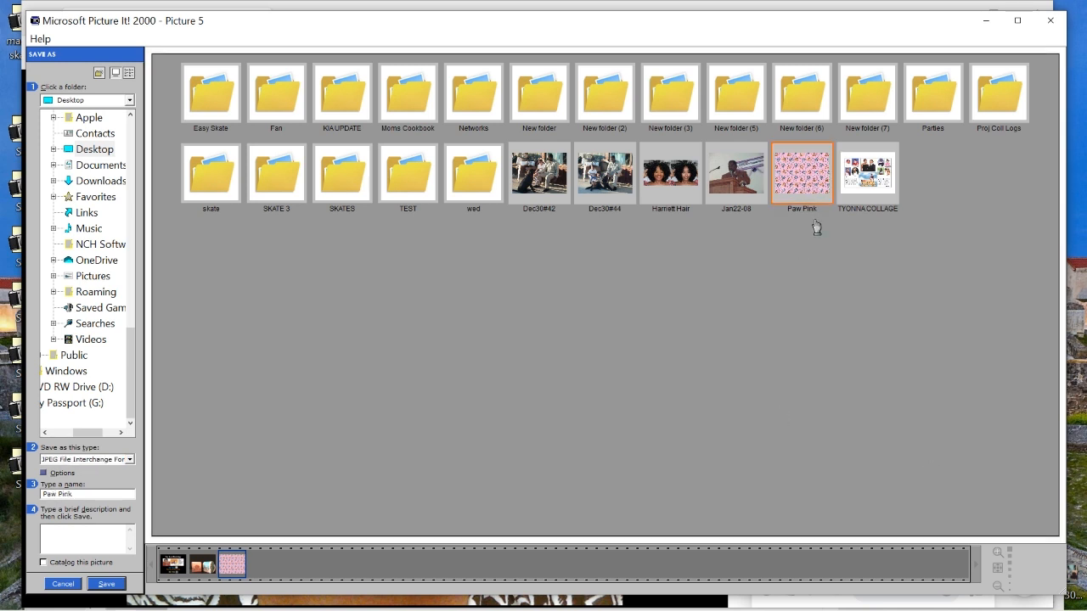
left_click(106, 585)
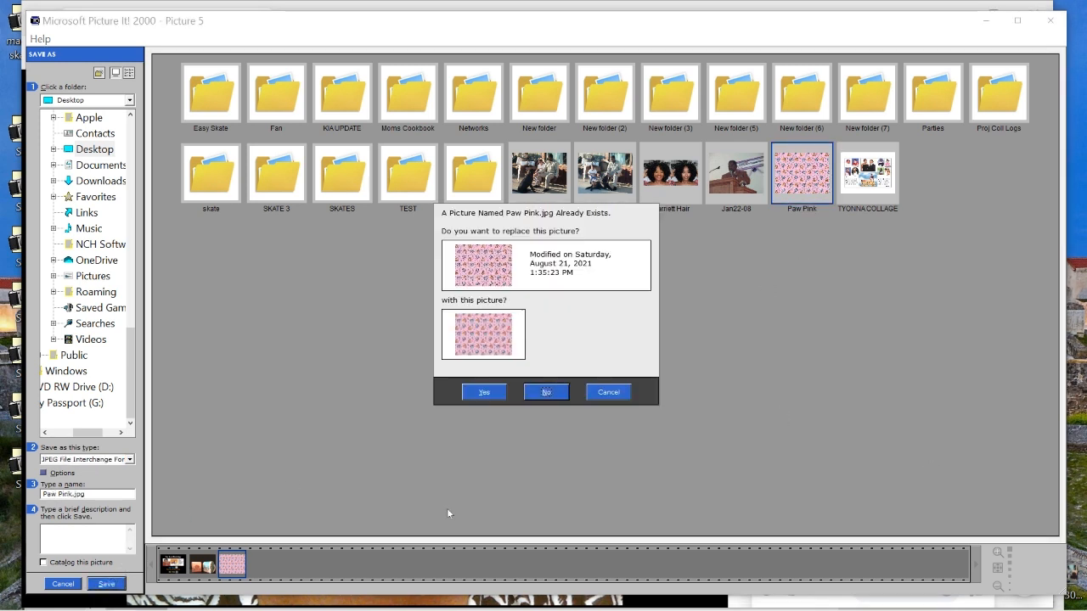
left_click(483, 392)
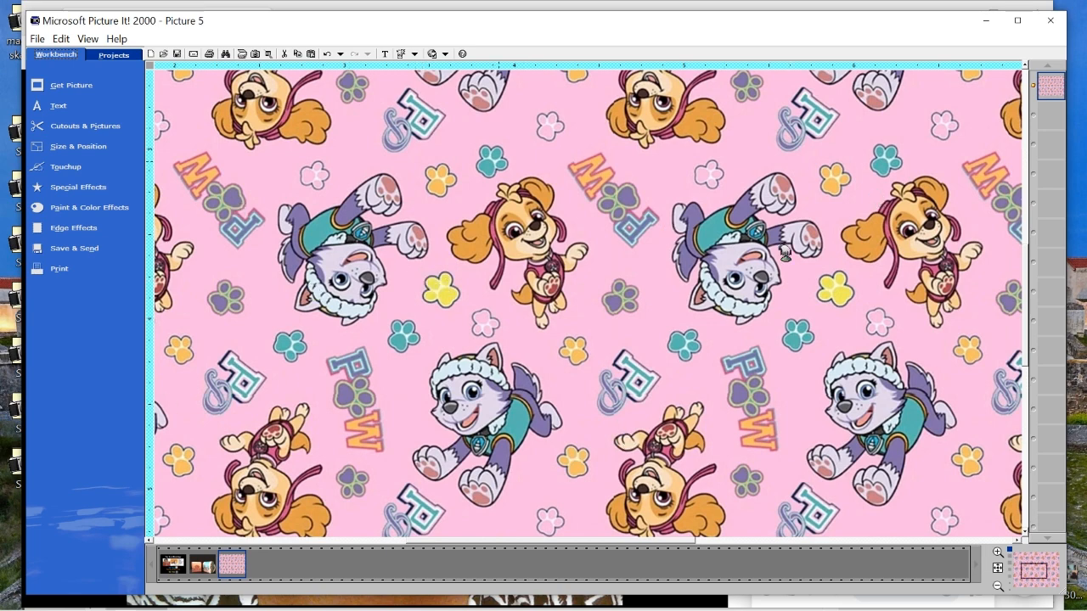
Start a cutout of the pattern with the color range set to 1 and select the connected pink background
scroll(510, 374, "down", 1)
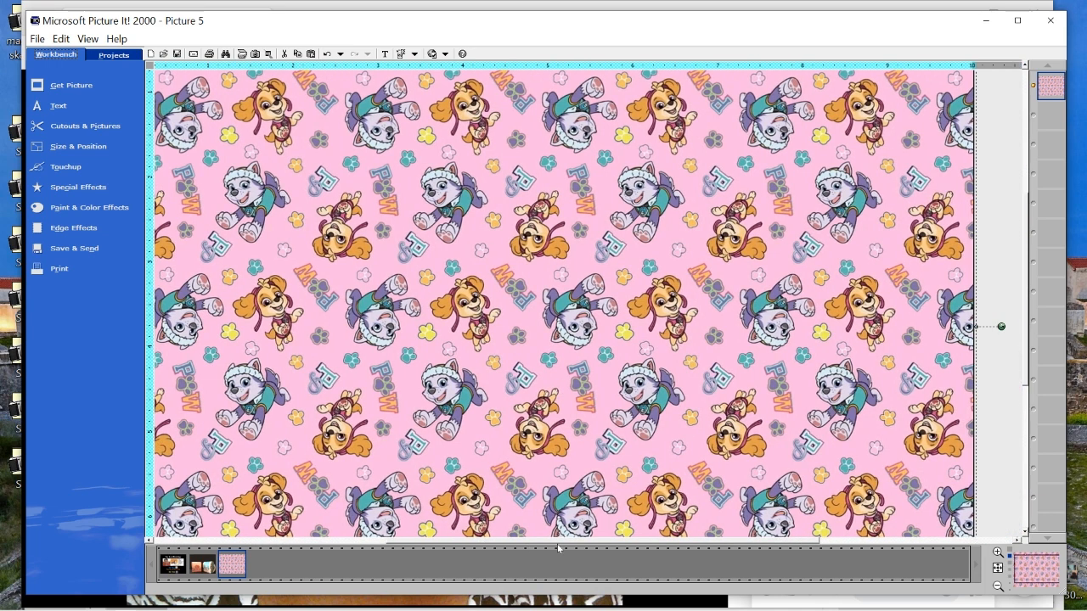
left_click_drag(558, 544, 539, 550)
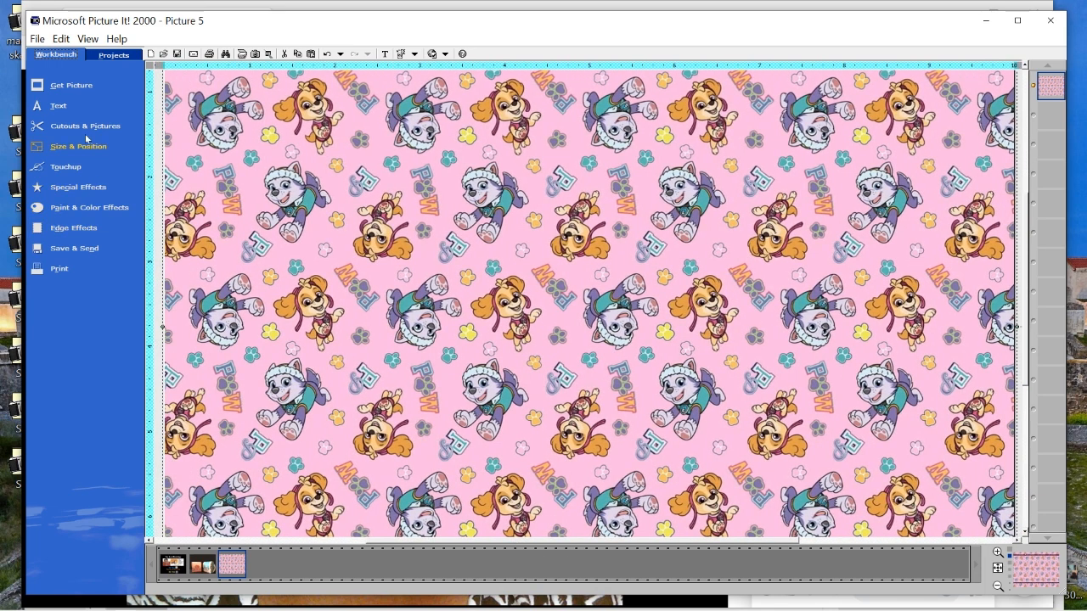
left_click(93, 127)
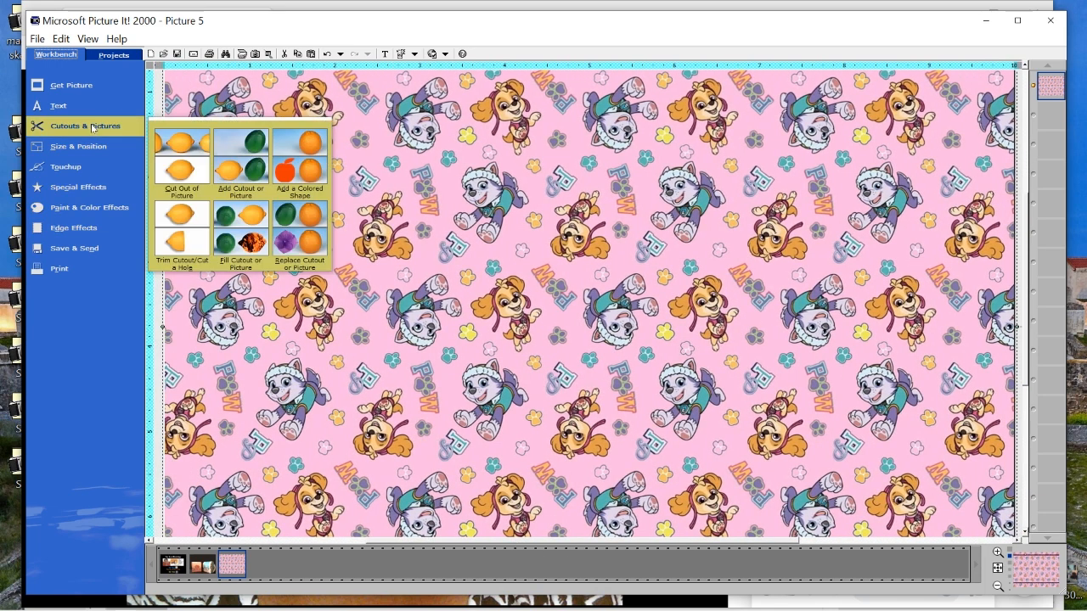
left_click(194, 172)
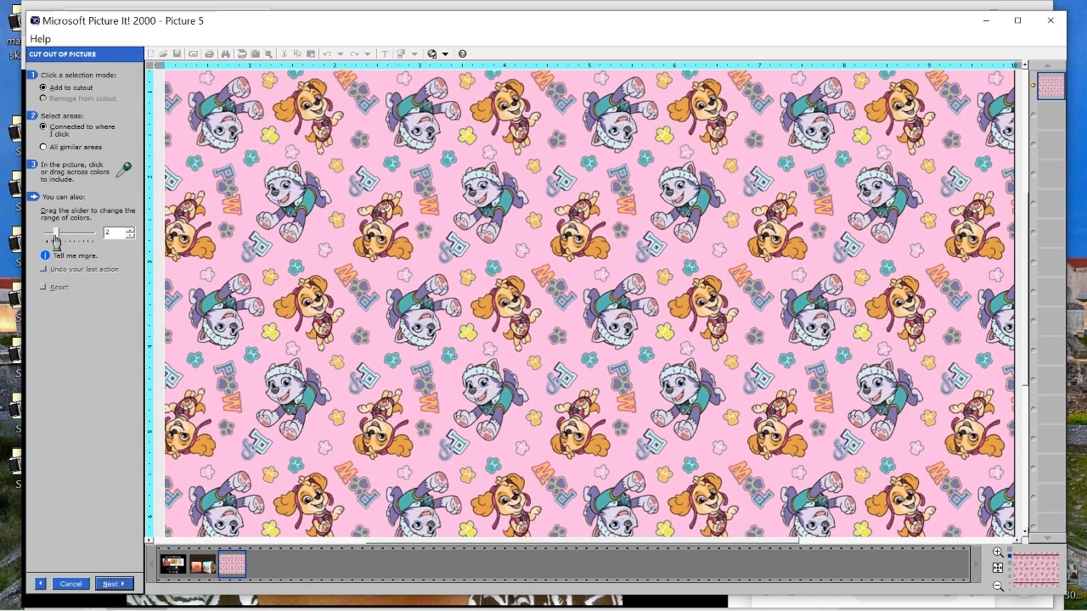
left_click_drag(56, 240, 49, 242)
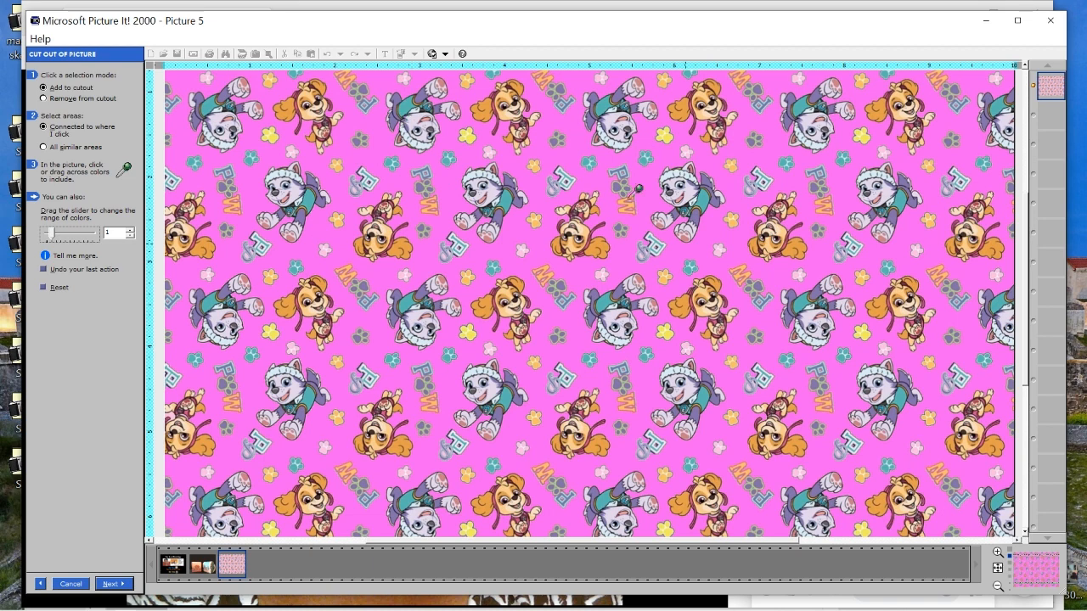
scroll(384, 464, "down", 1)
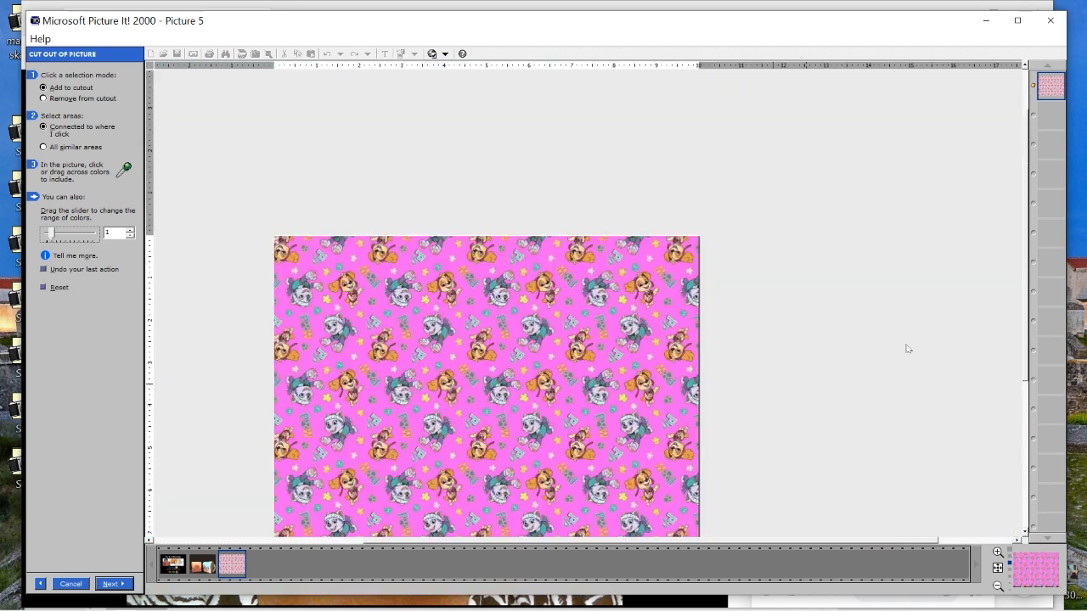
left_click_drag(1025, 294, 1028, 323)
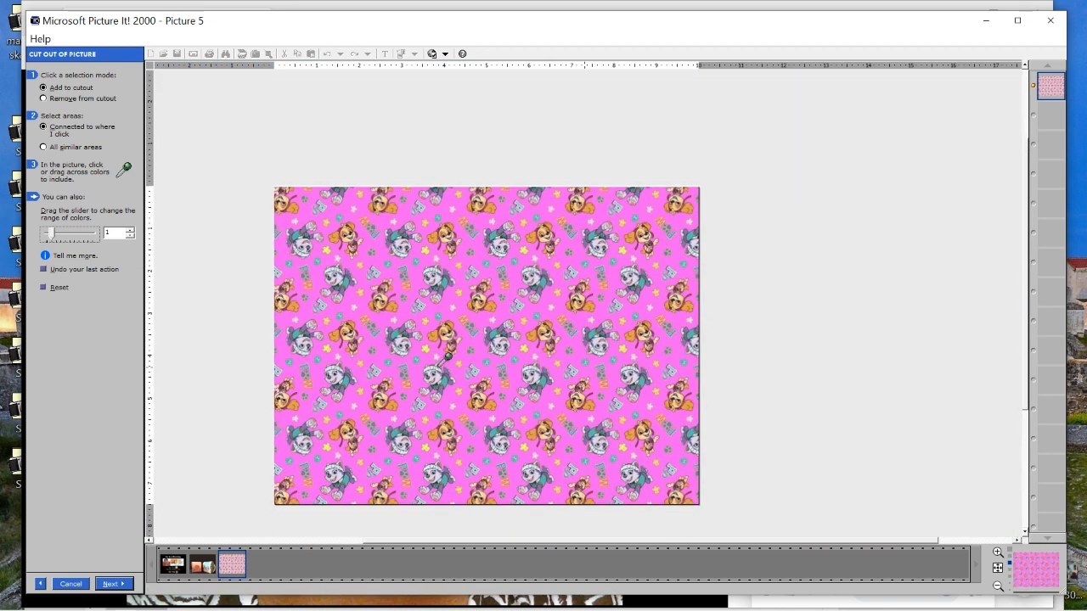
Switch the cutout to the opposite area, the puppies and paw motifs, and finish it
left_click(113, 584)
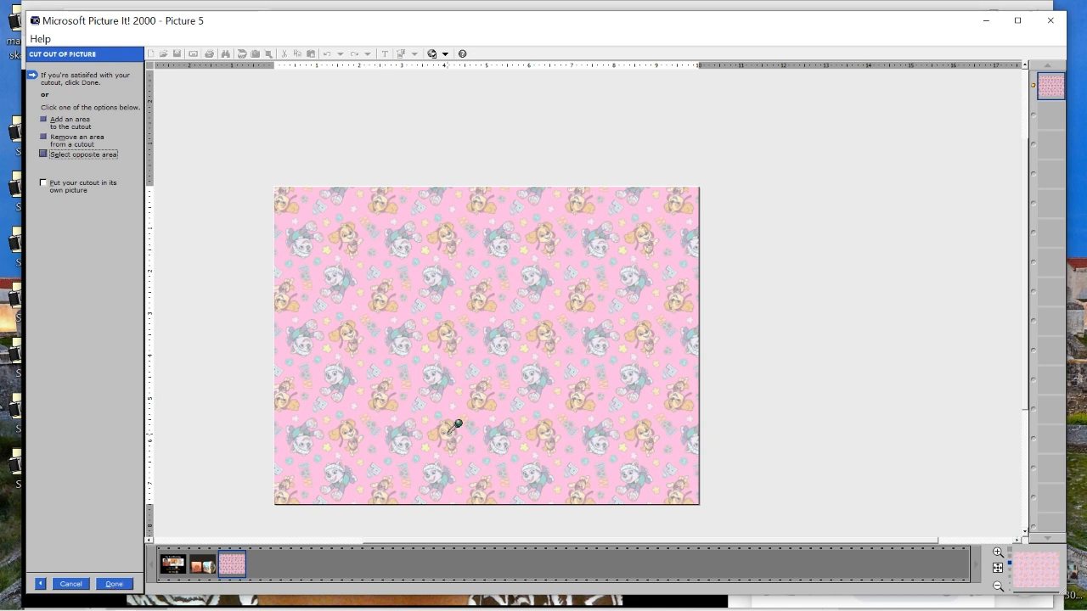
left_click(44, 156)
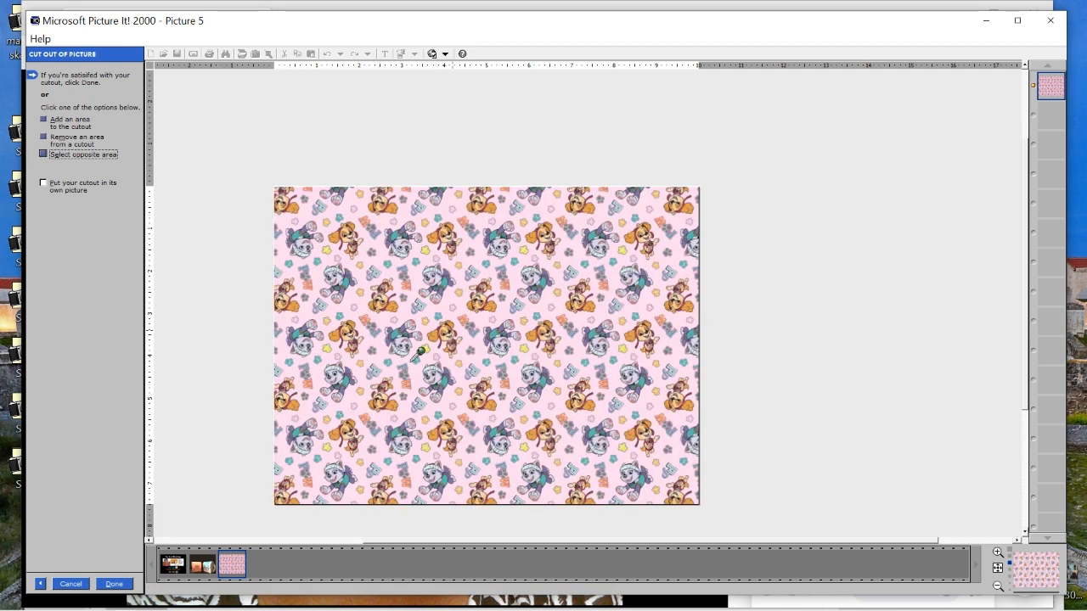
left_click(114, 585)
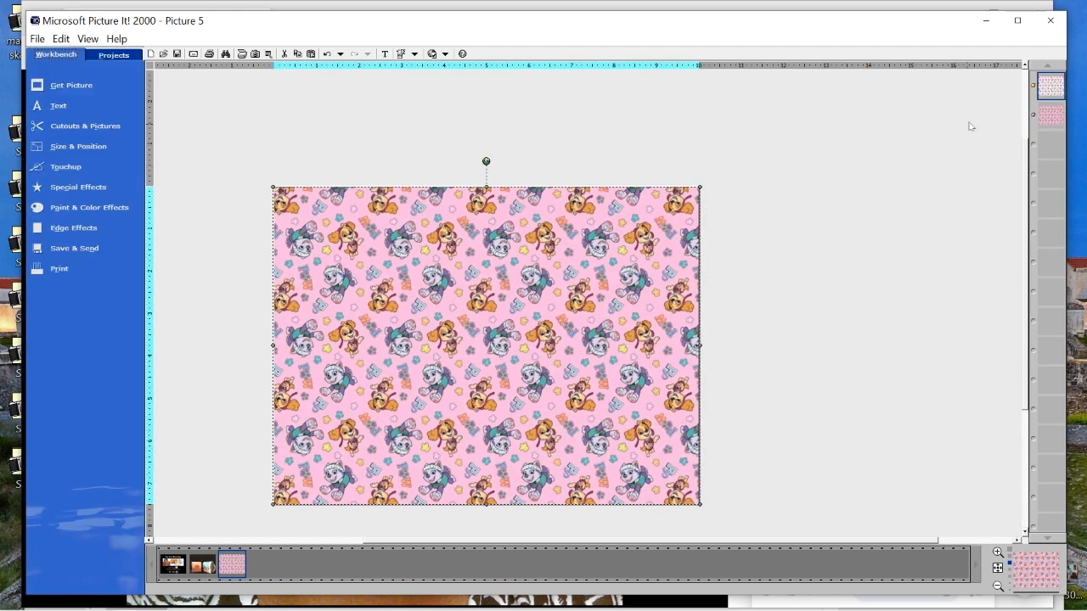
Delete the pink pattern layer beneath the new cutout so only the puppies and motifs remain
left_click(1051, 113)
right_click(1046, 118)
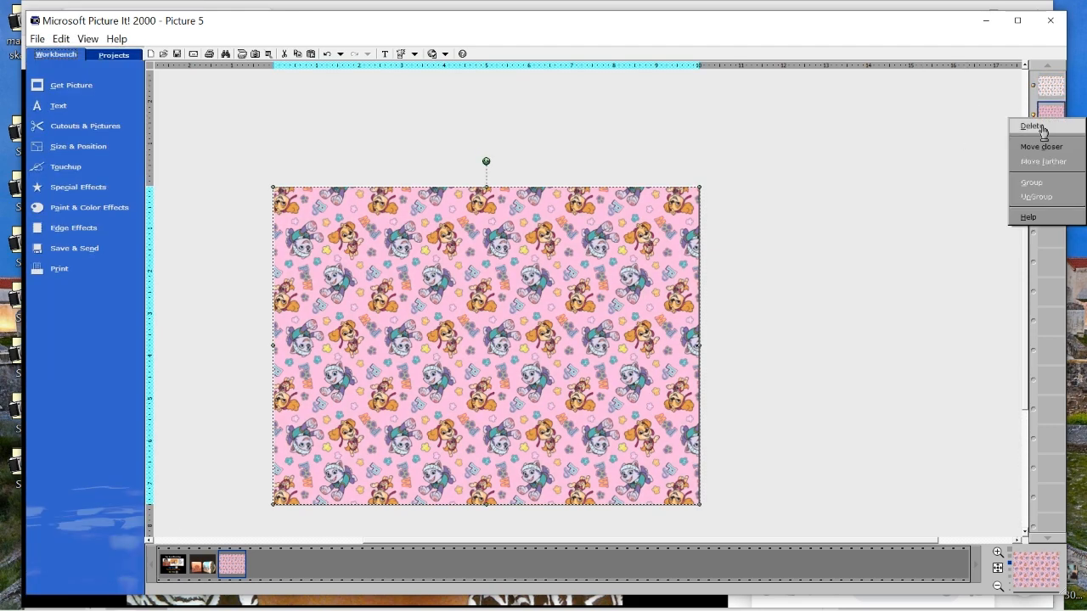
left_click(1033, 126)
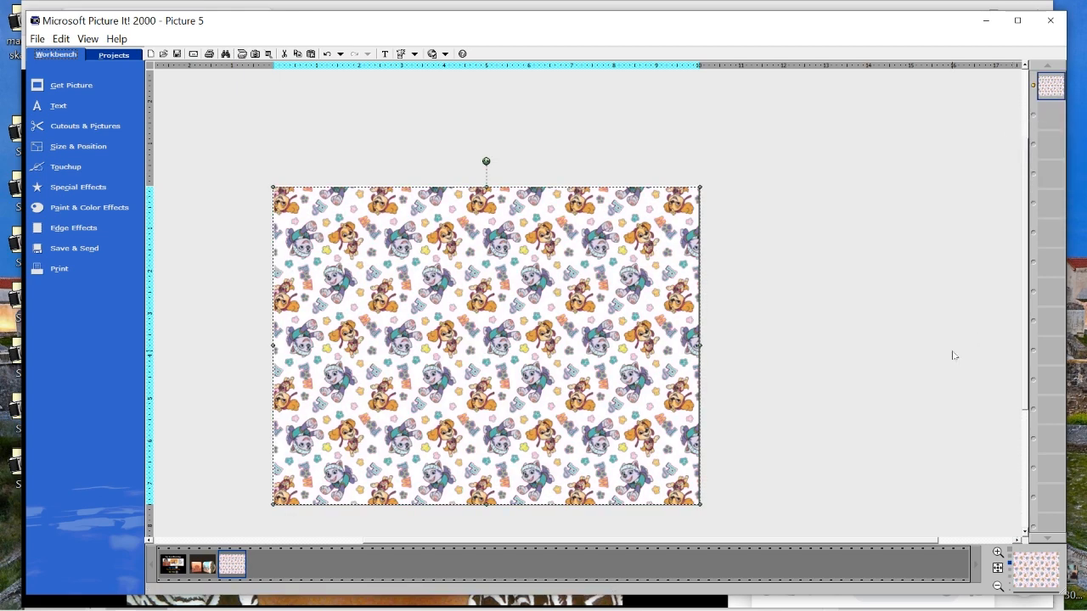
right_click(473, 283)
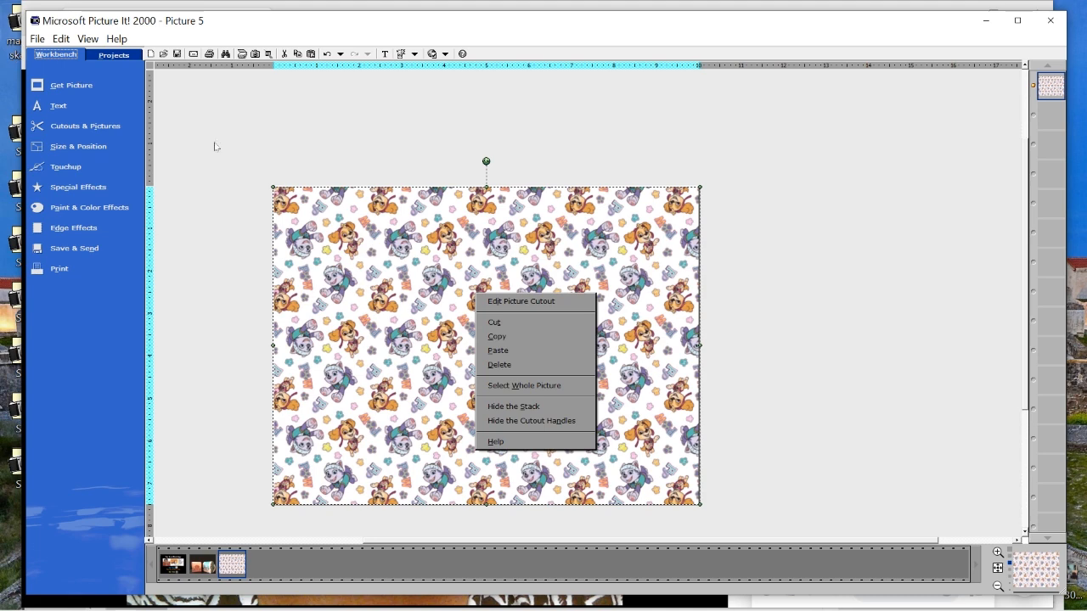
left_click(273, 225)
Open the Paw Pink picture from the Desktop
left_click(38, 39)
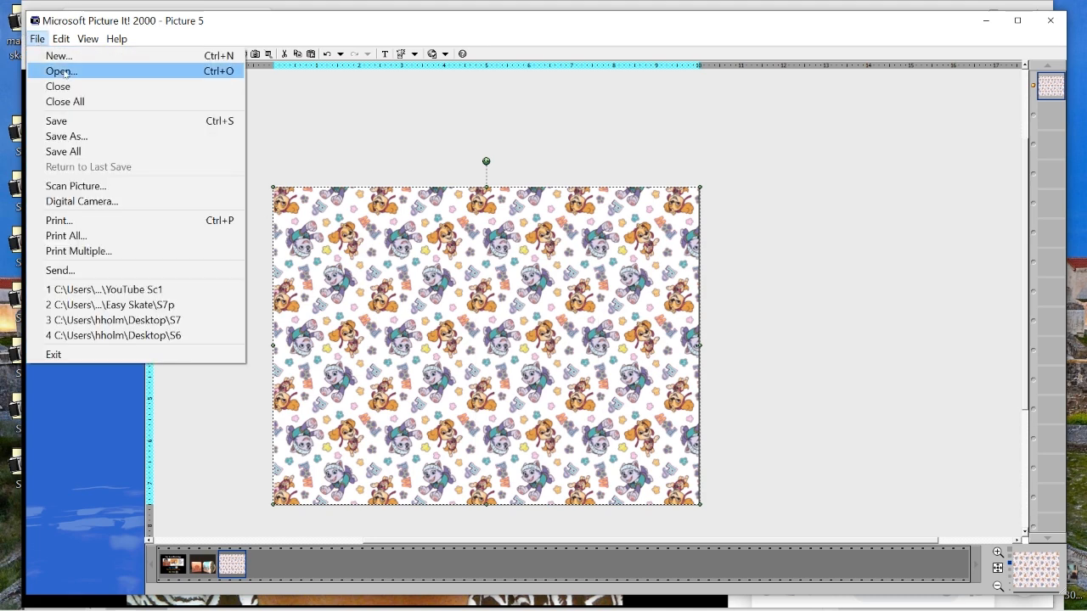
left_click(61, 71)
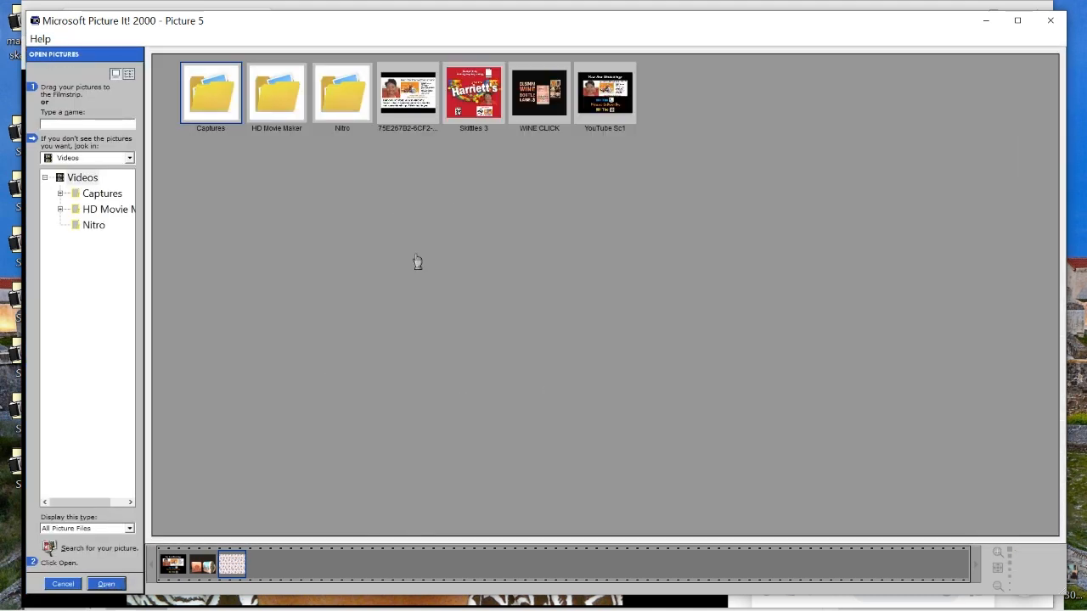
left_click(129, 158)
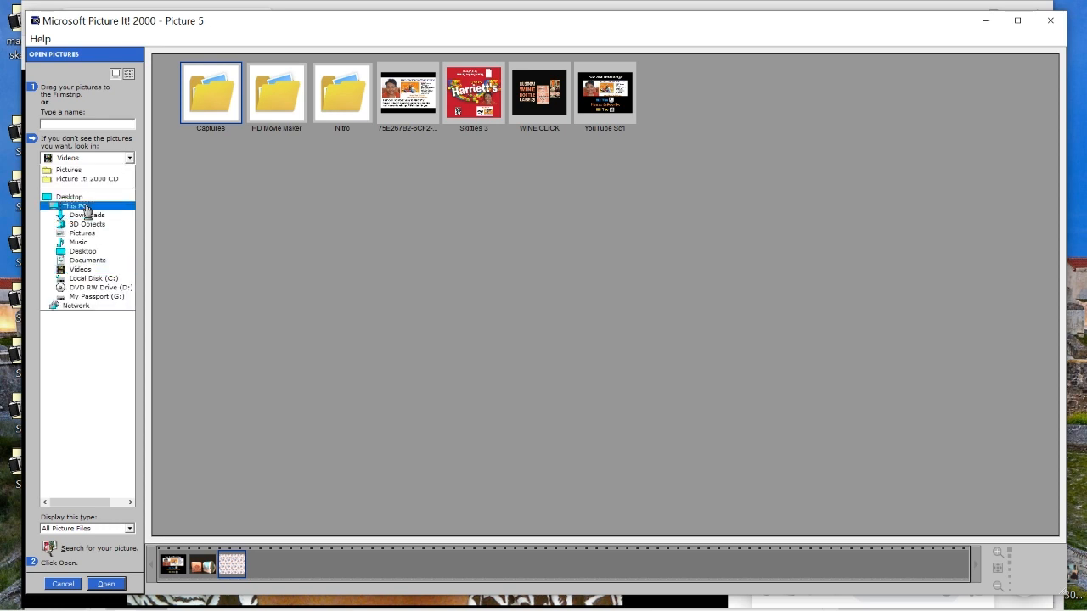
left_click(83, 197)
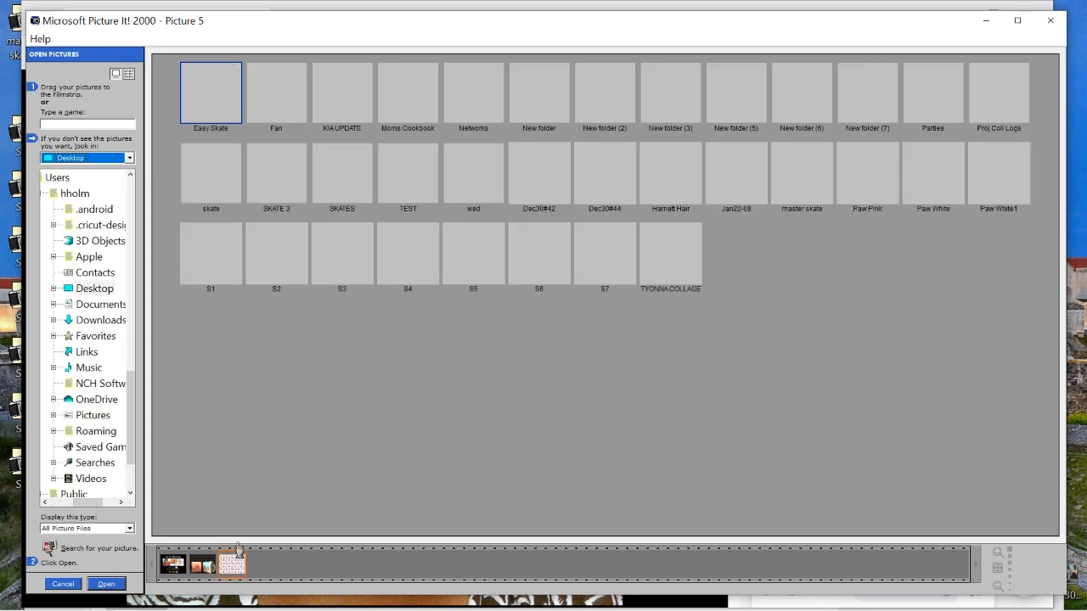
left_click(867, 174)
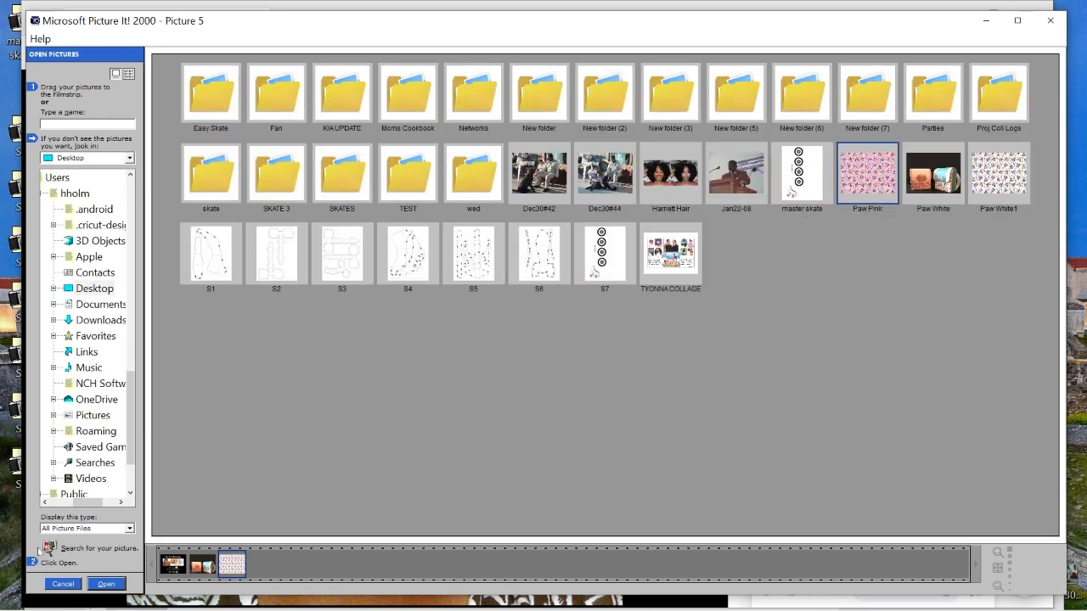
left_click(108, 585)
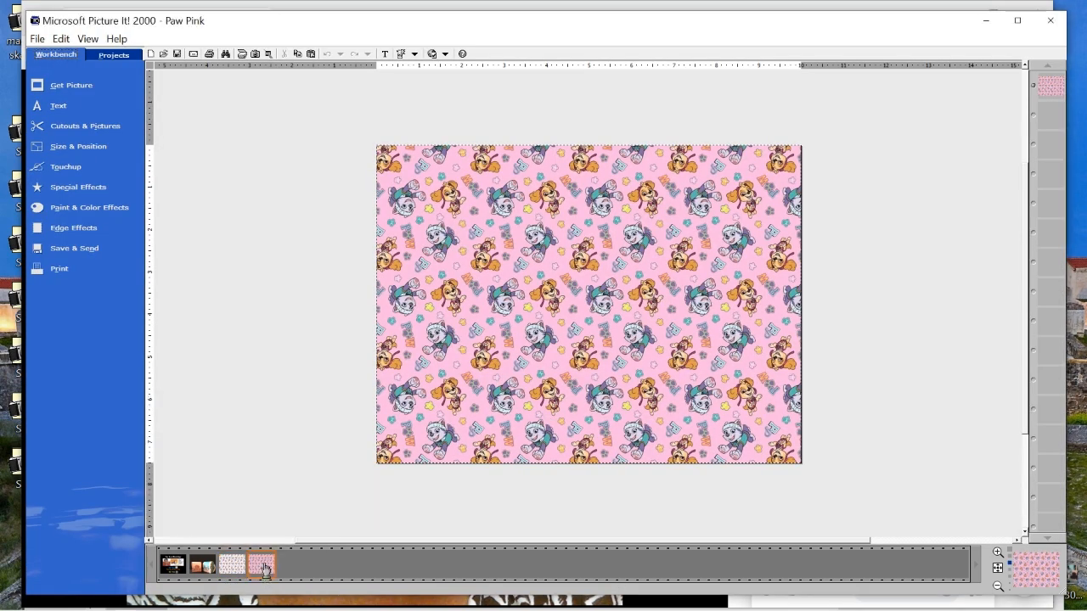
mouse_move(208, 569)
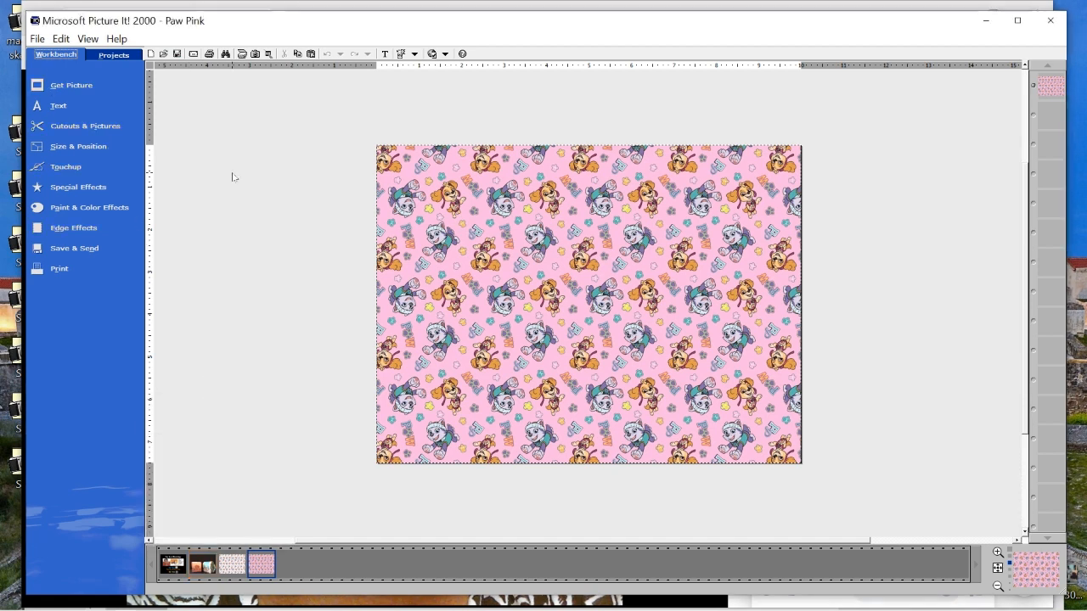
Create a new blank picture, view the photo of the two finished bags for its colors, and return to the blank picture
left_click(151, 53)
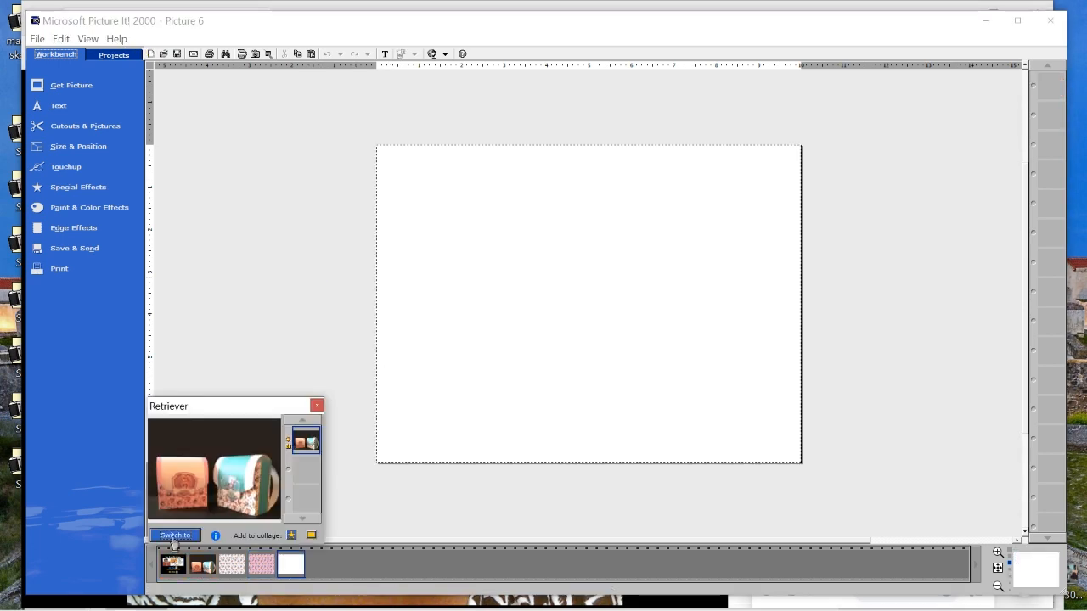
left_click(202, 564)
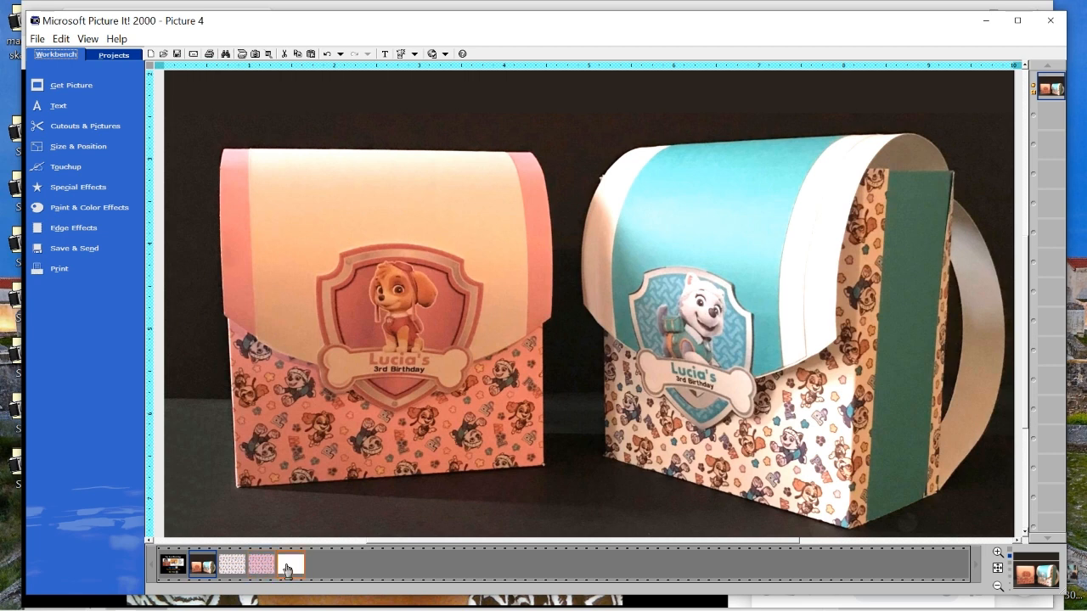
mouse_move(287, 570)
left_click(192, 536)
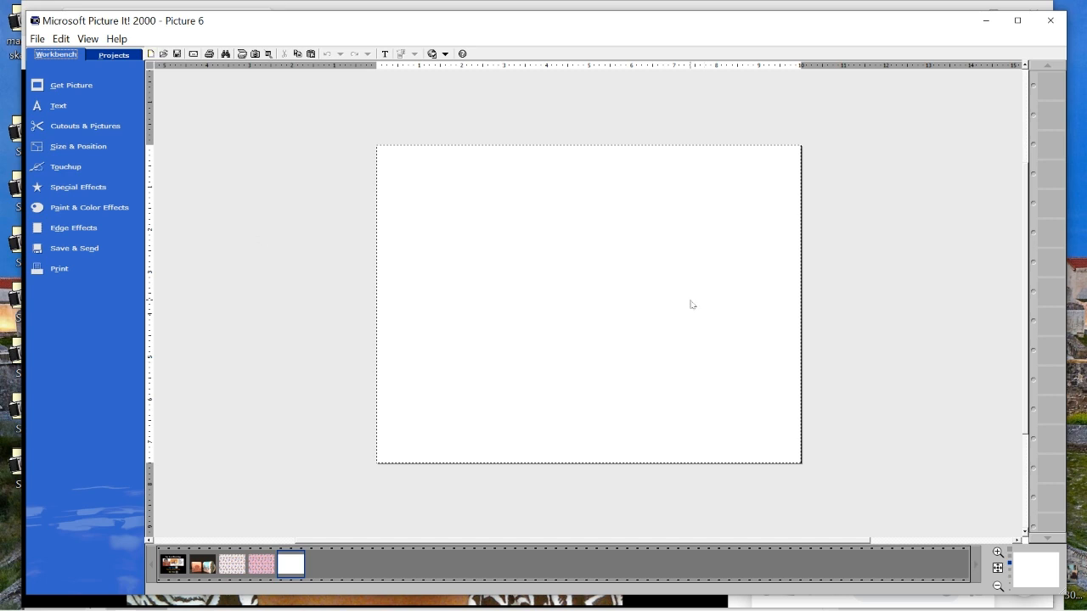
Add a dark blue square shape to the blank picture and stretch it to cover the whole page
left_click(82, 127)
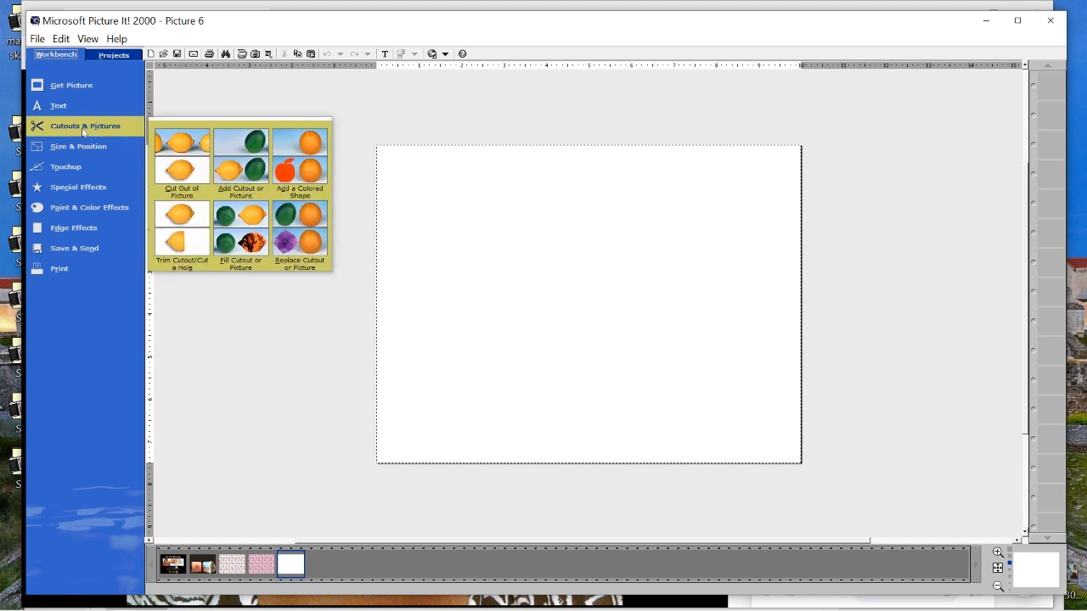
left_click(320, 169)
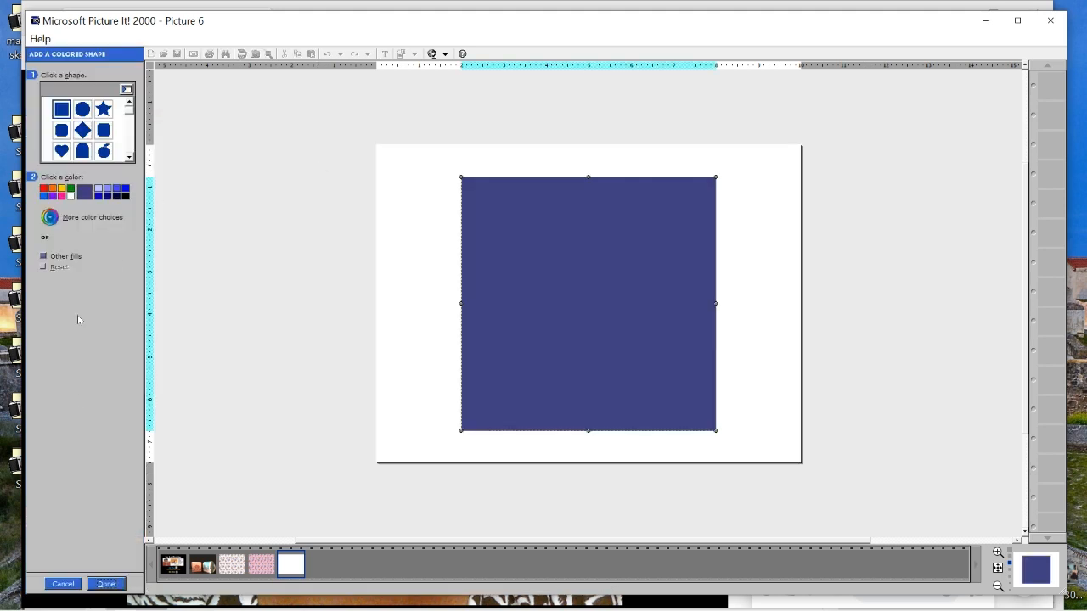
left_click(107, 586)
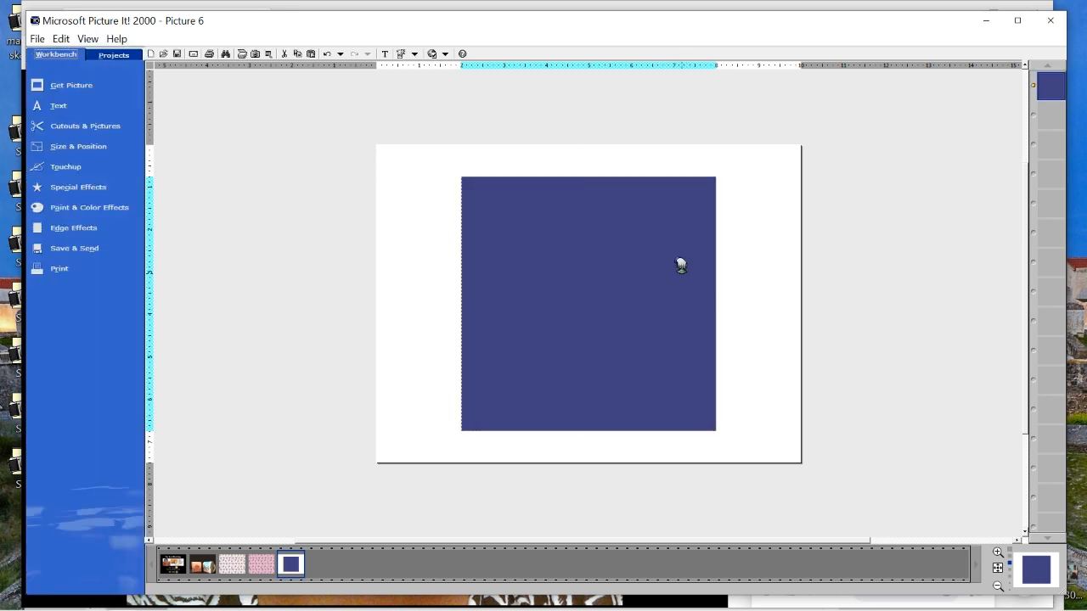
left_click_drag(680, 262, 595, 232)
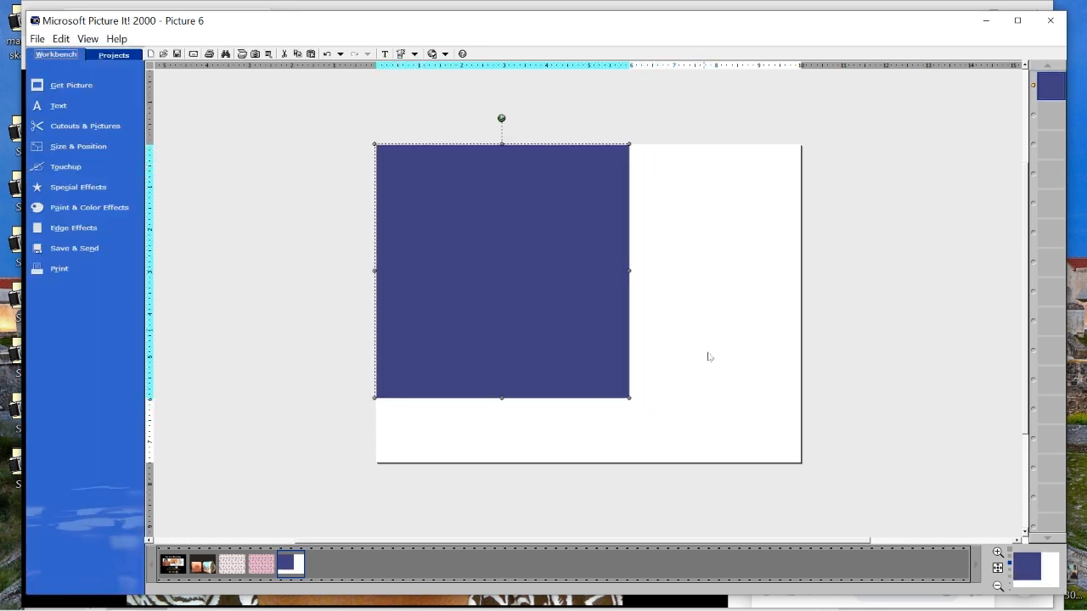
left_click_drag(637, 408, 709, 456)
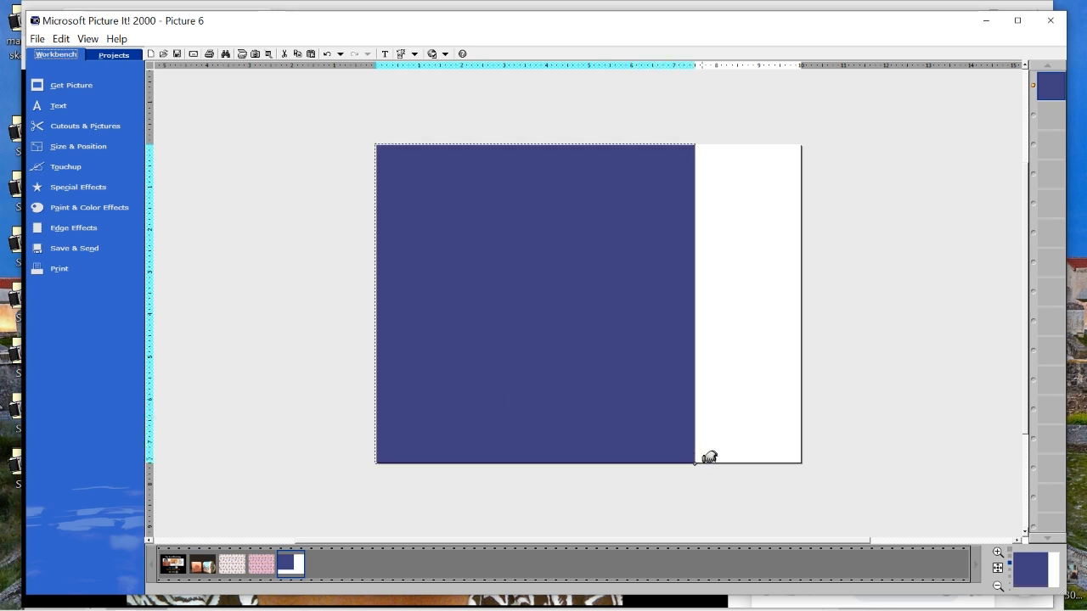
left_click_drag(702, 303, 805, 281)
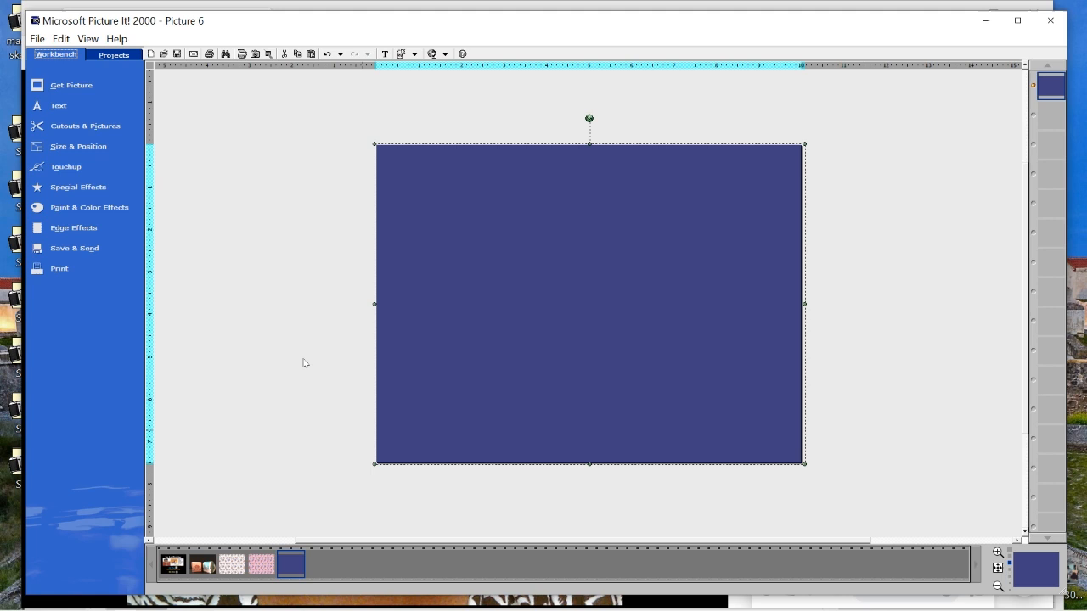
Create another blank picture and cover its whole page with a stretched dark blue square shape
left_click(152, 53)
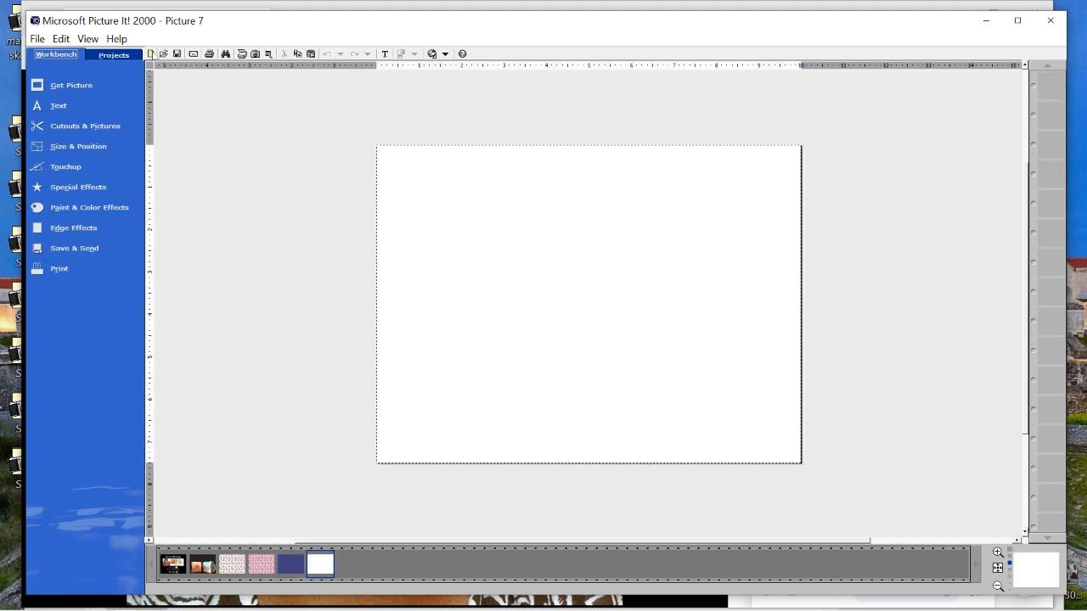
left_click(92, 126)
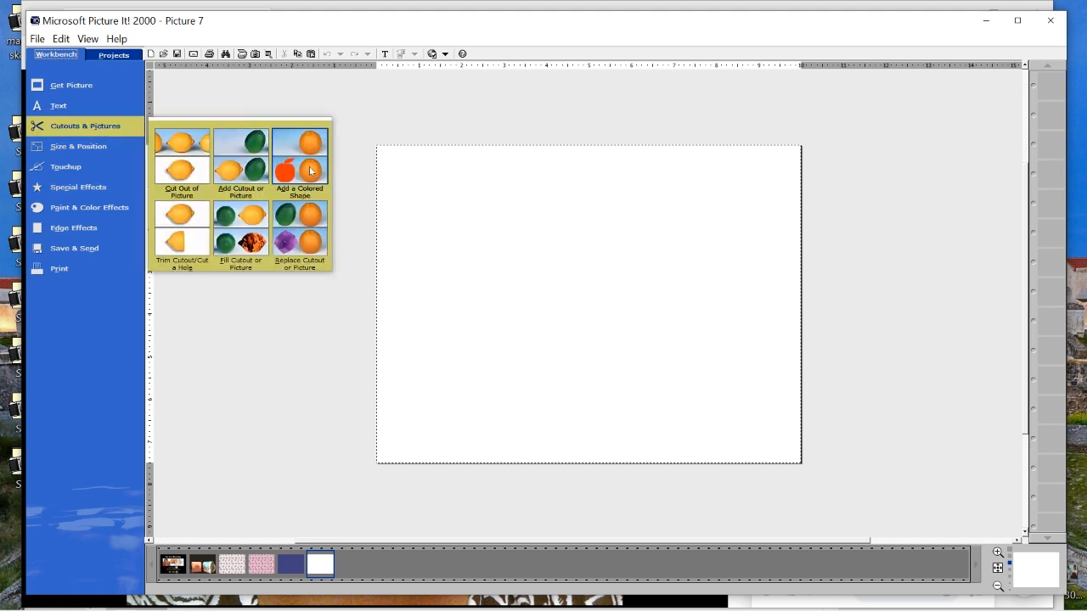
left_click(312, 171)
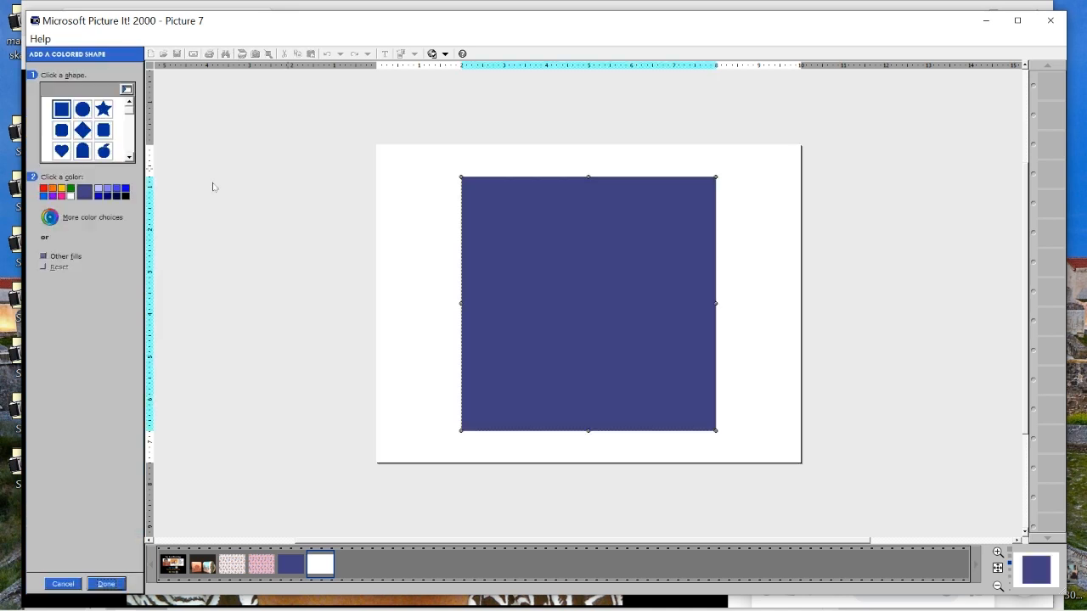
left_click(106, 584)
left_click_drag(590, 322, 503, 296)
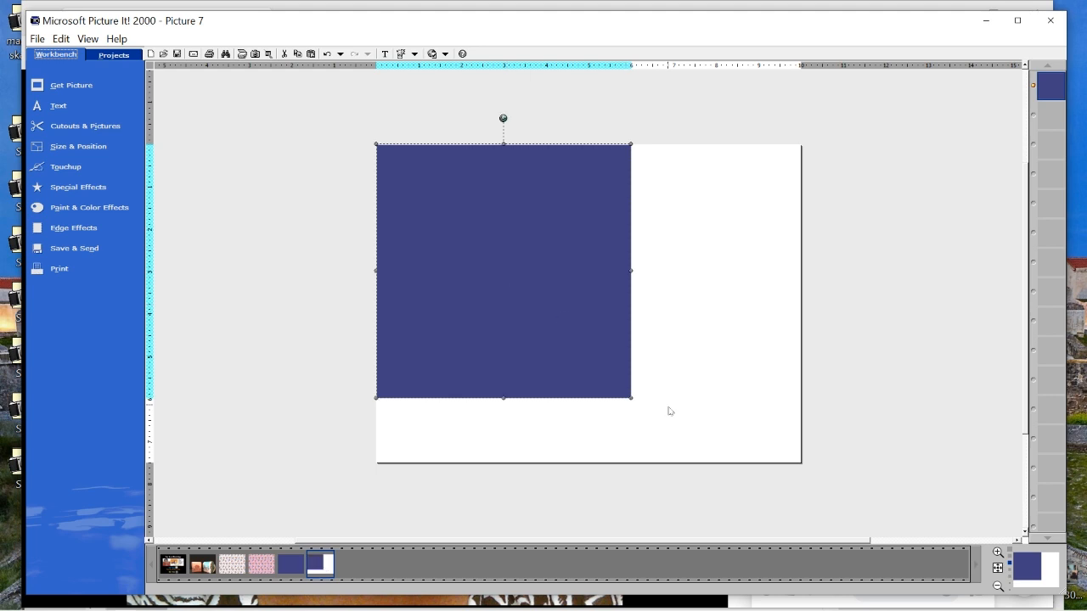
left_click_drag(637, 407, 704, 456)
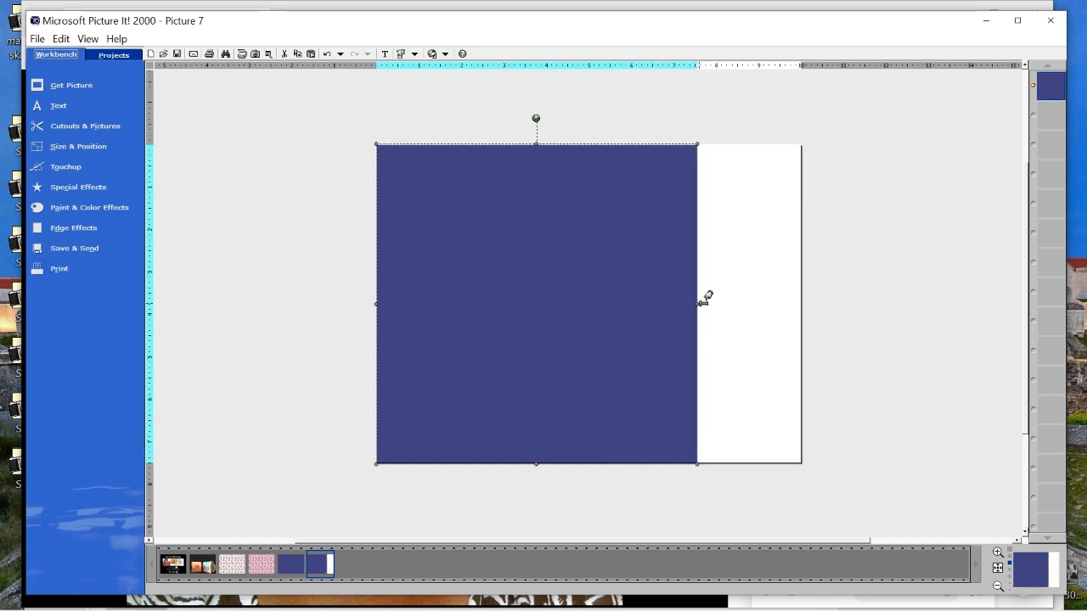
left_click_drag(702, 302, 811, 298)
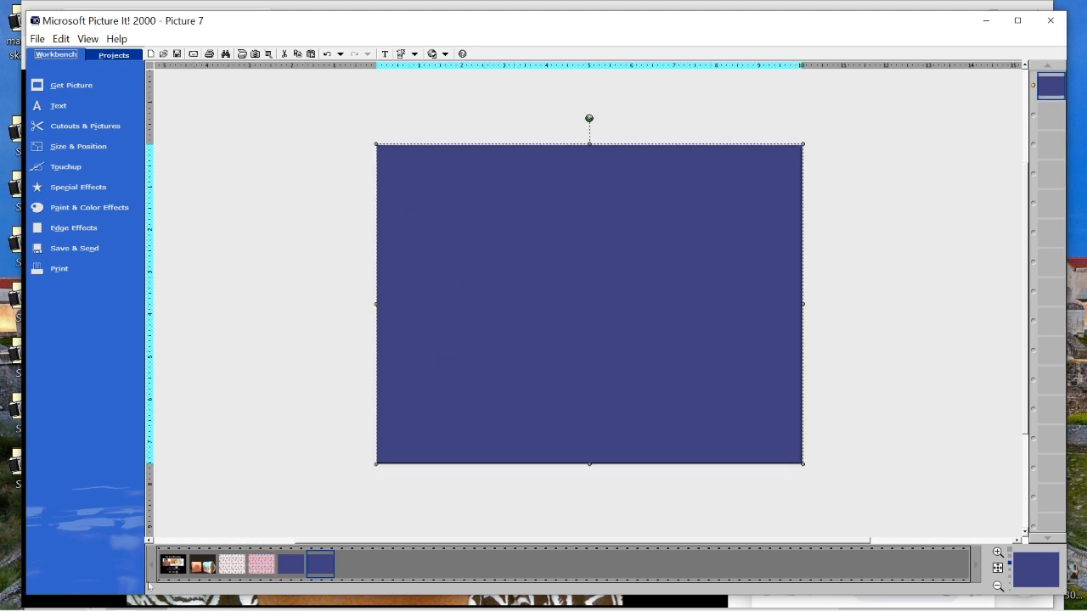
Place a copy of the pink puppy pattern over the upper part of the blue page as a color reference
left_click(257, 575)
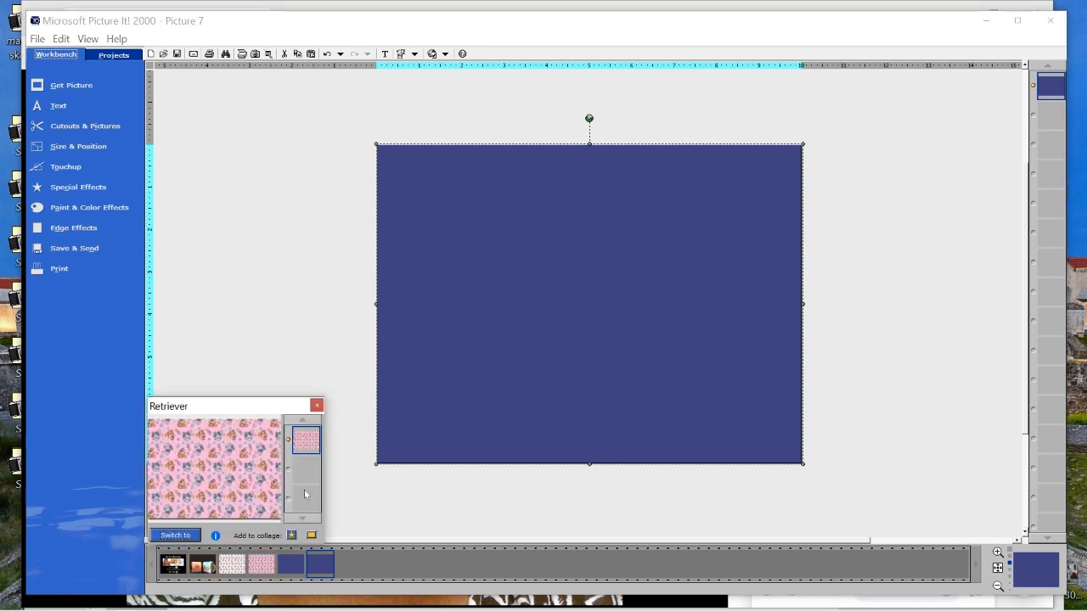
left_click_drag(261, 573, 393, 368)
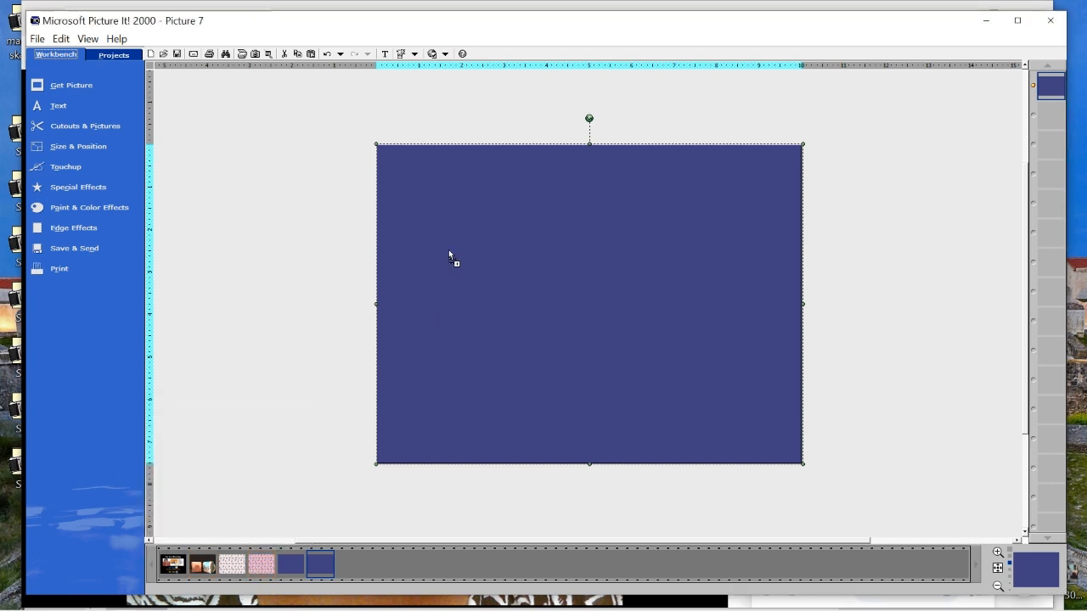
left_click_drag(450, 251, 448, 244)
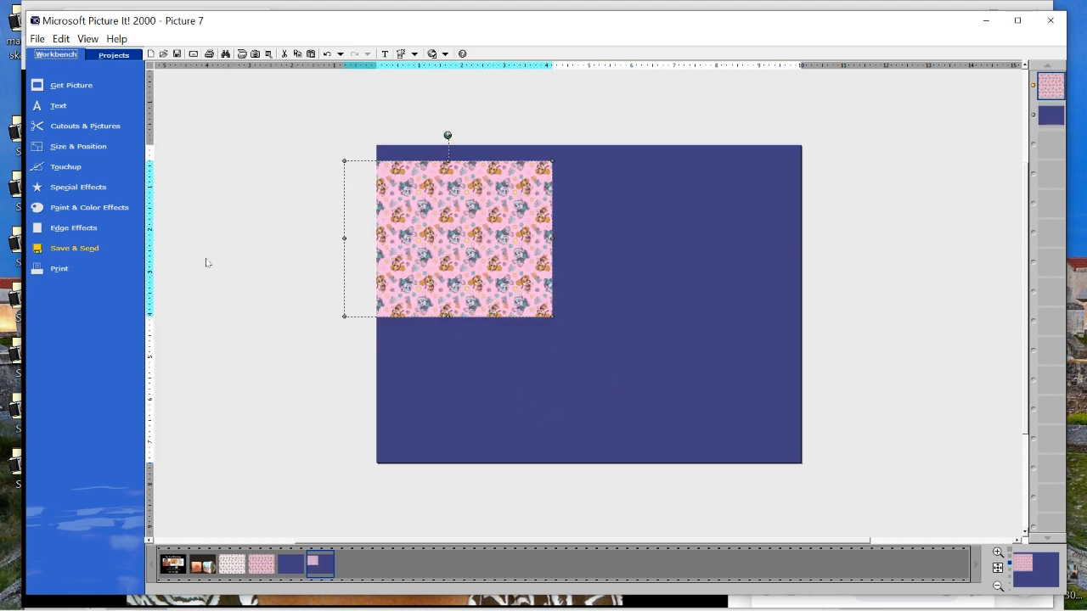
Fill the blue page shape with a solid pink sampled from the puppy pattern's background
left_click(728, 285)
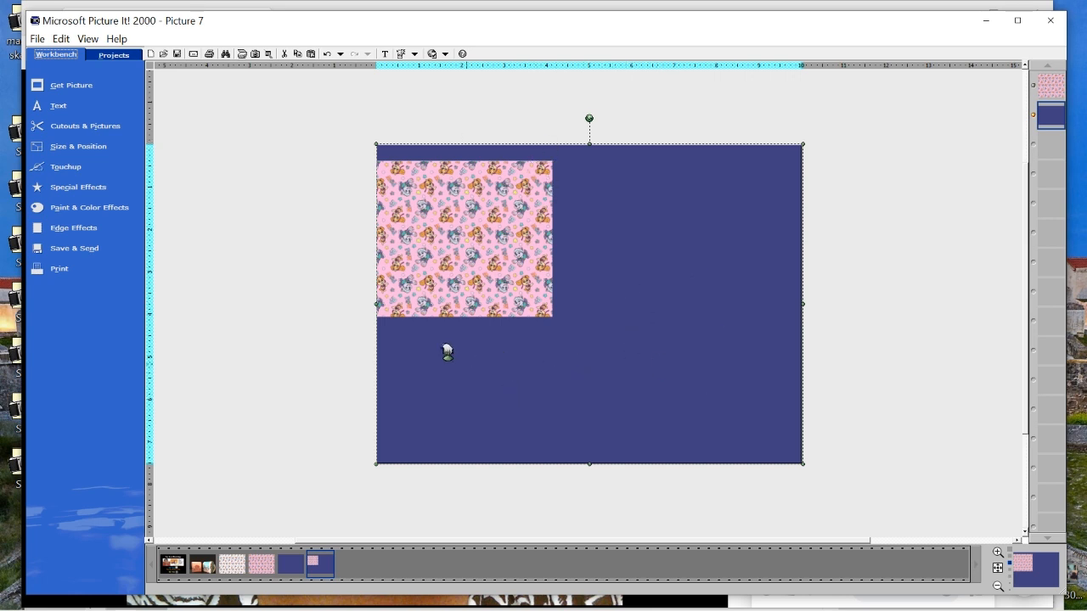
left_click(104, 208)
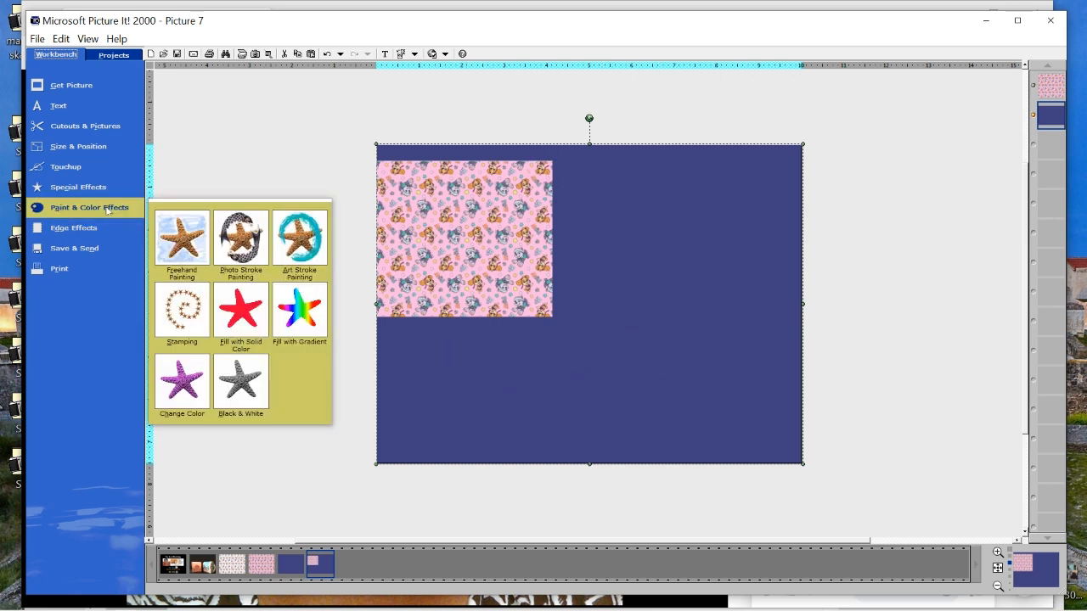
left_click(242, 315)
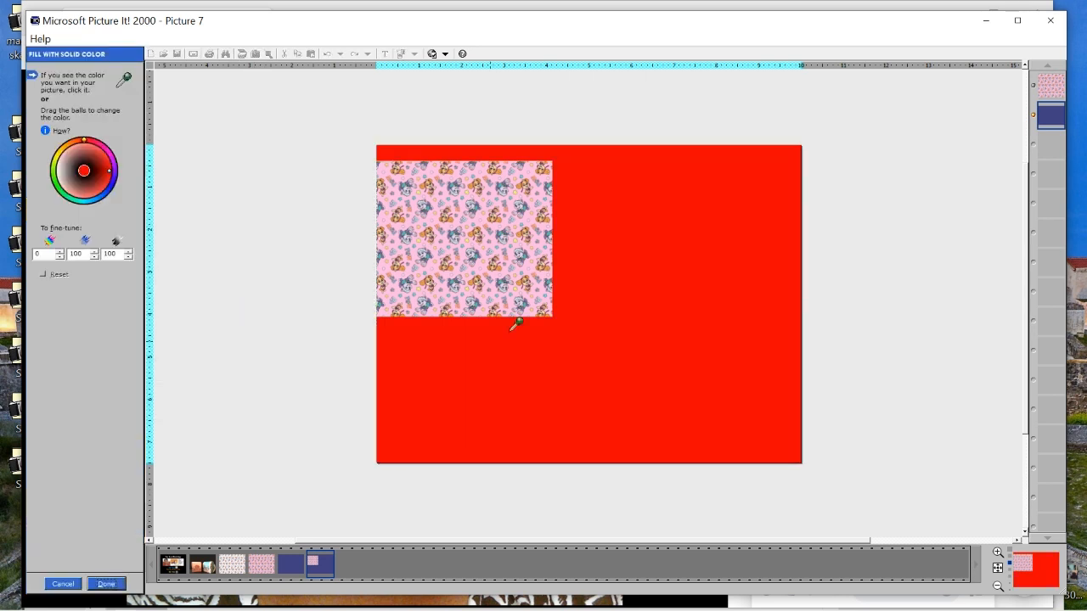
left_click(482, 164)
left_click(480, 164)
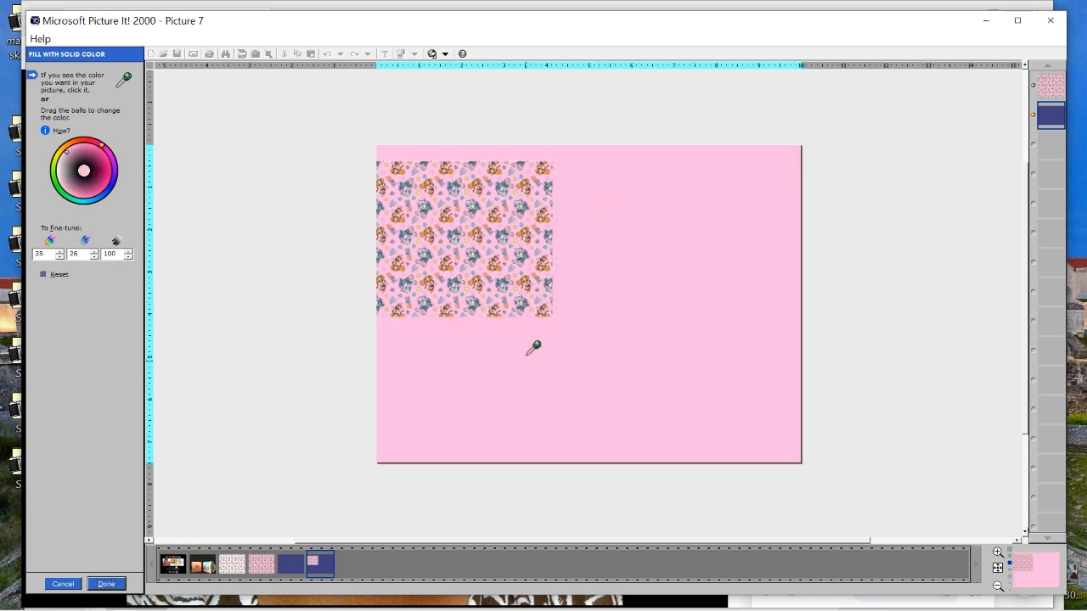
left_click(105, 585)
Delete the puppy pattern copy from the pink page, leaving only the plain pink shape
left_click(452, 210)
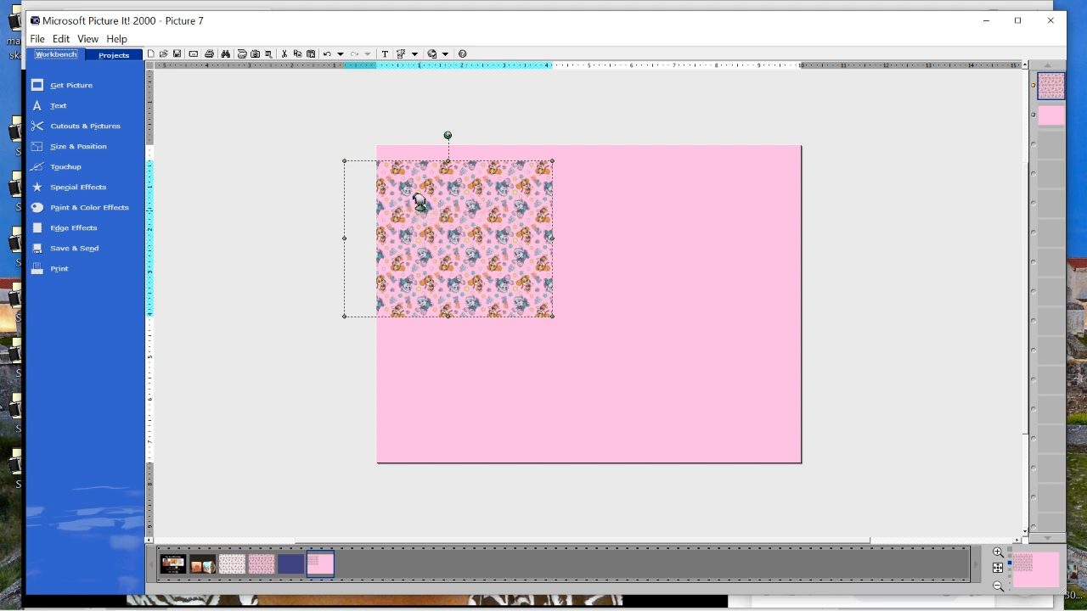
right_click(422, 213)
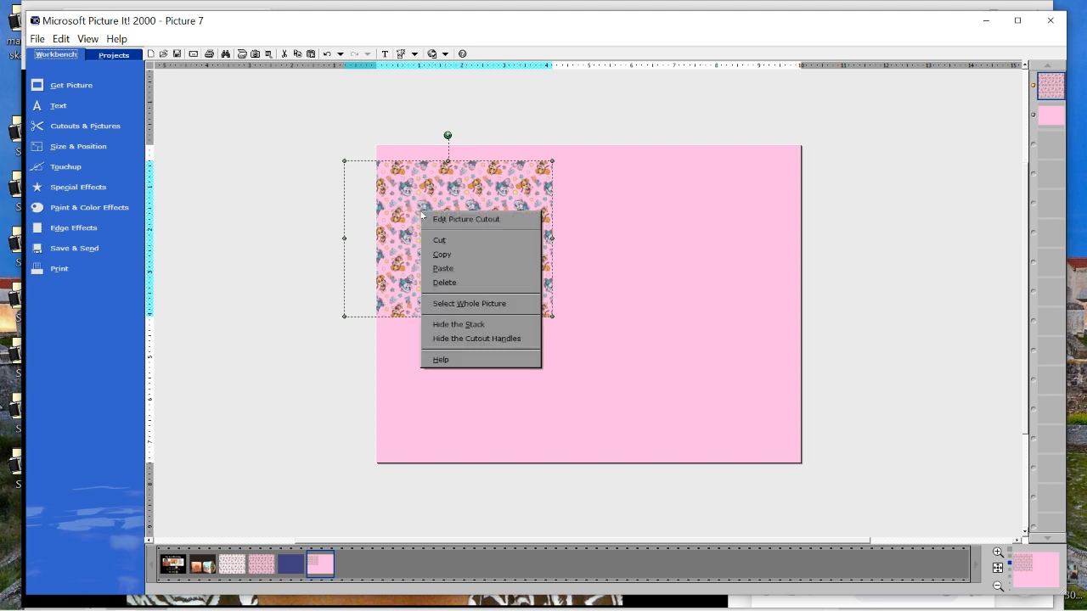
left_click(474, 282)
Switch to Picture 6, place the background-free puppy pattern on its blue page, and enlarge it past the page's right and lower edges
mouse_move(289, 573)
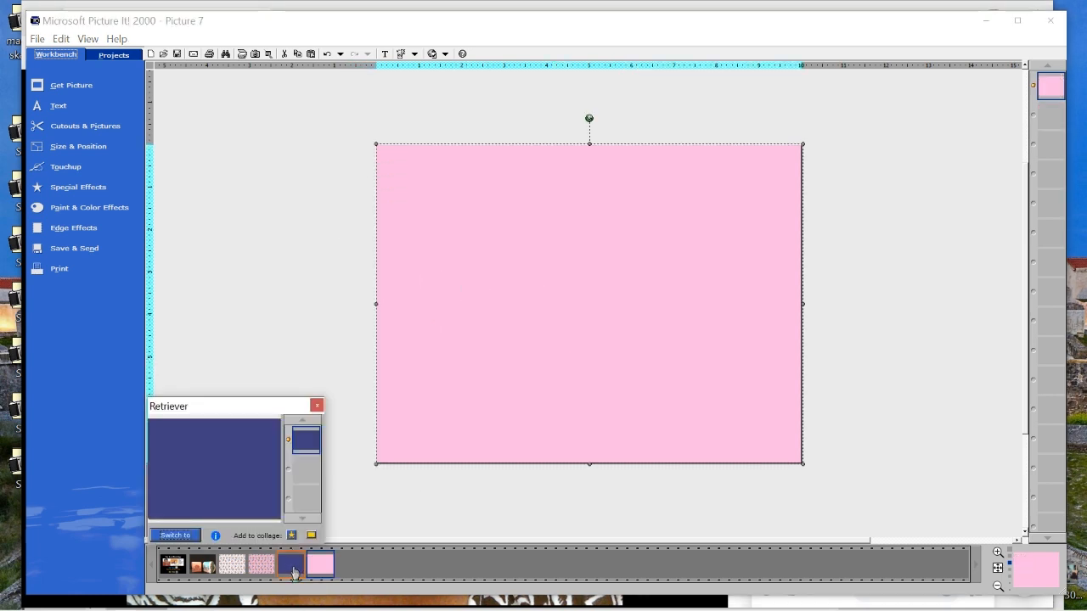
left_click(175, 536)
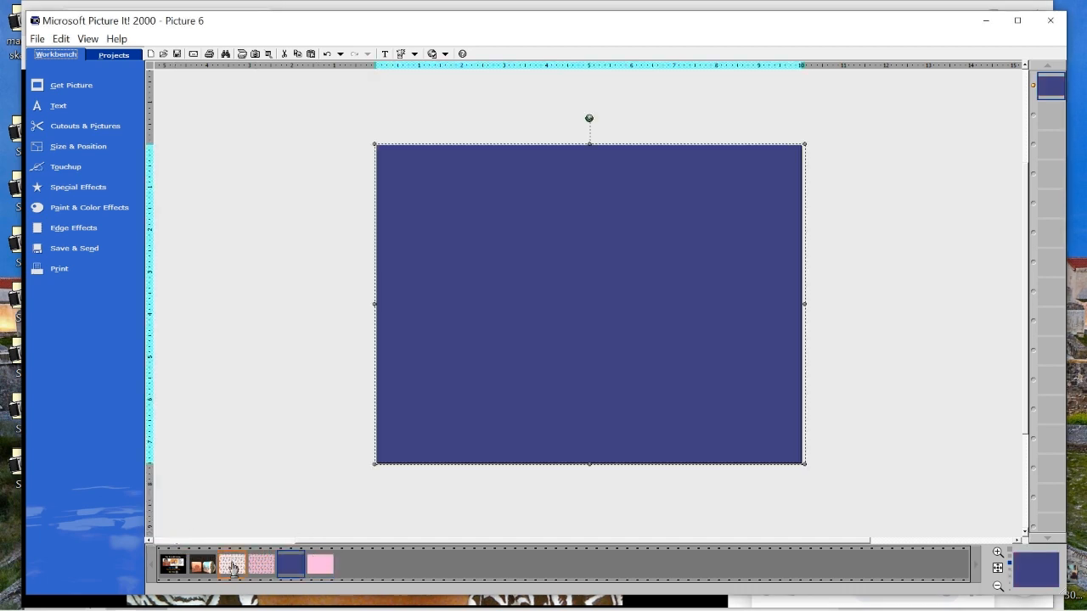
left_click_drag(235, 567, 498, 261)
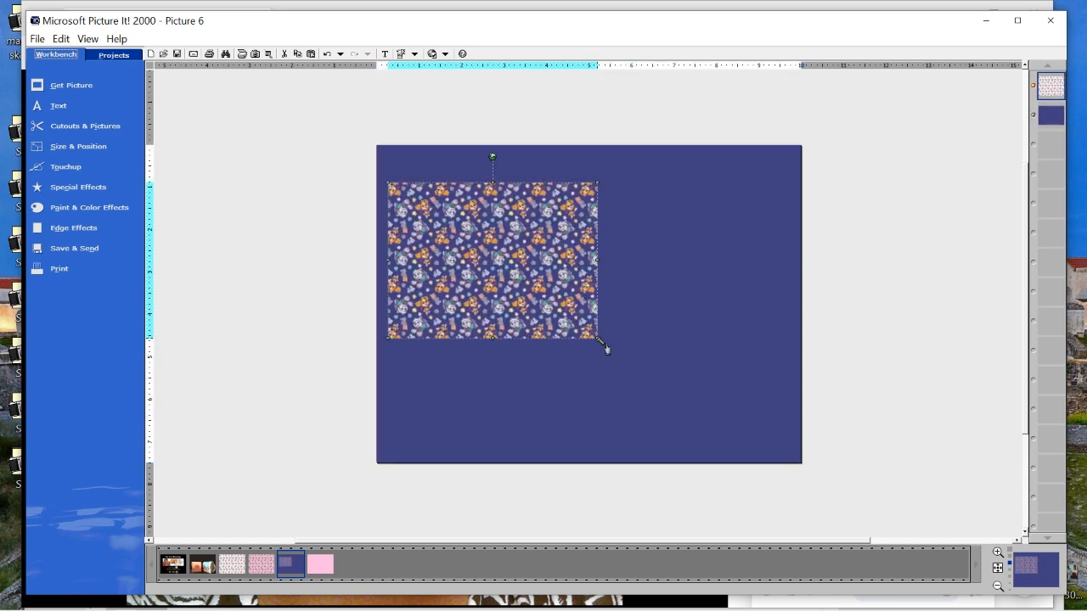
left_click_drag(604, 345, 993, 524)
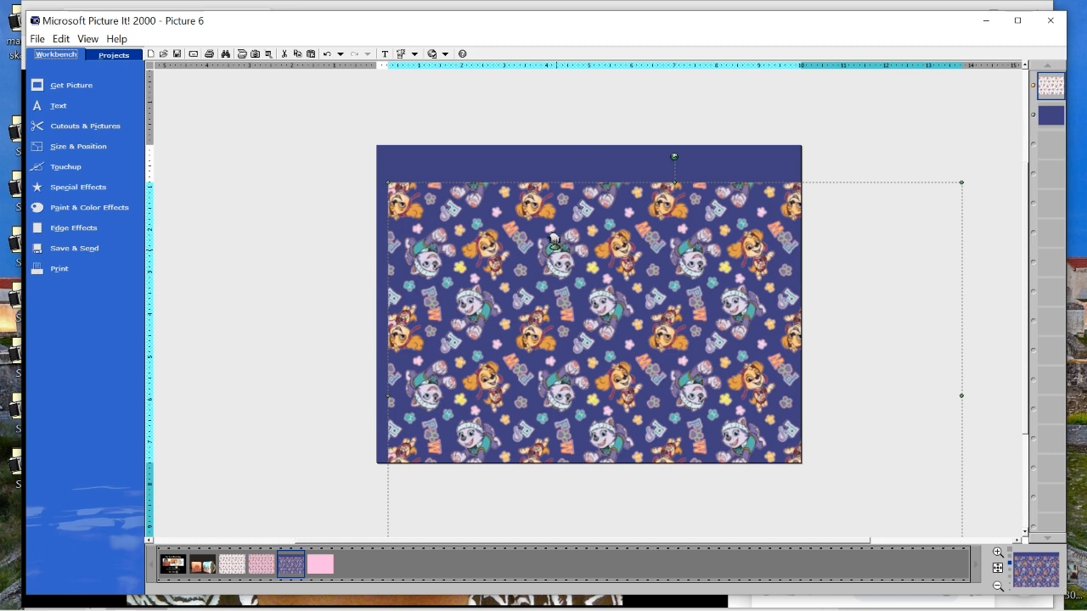
Fill the blue page shape with a solid teal sampled from the gray puppy's outfit in the pattern
left_click(443, 167)
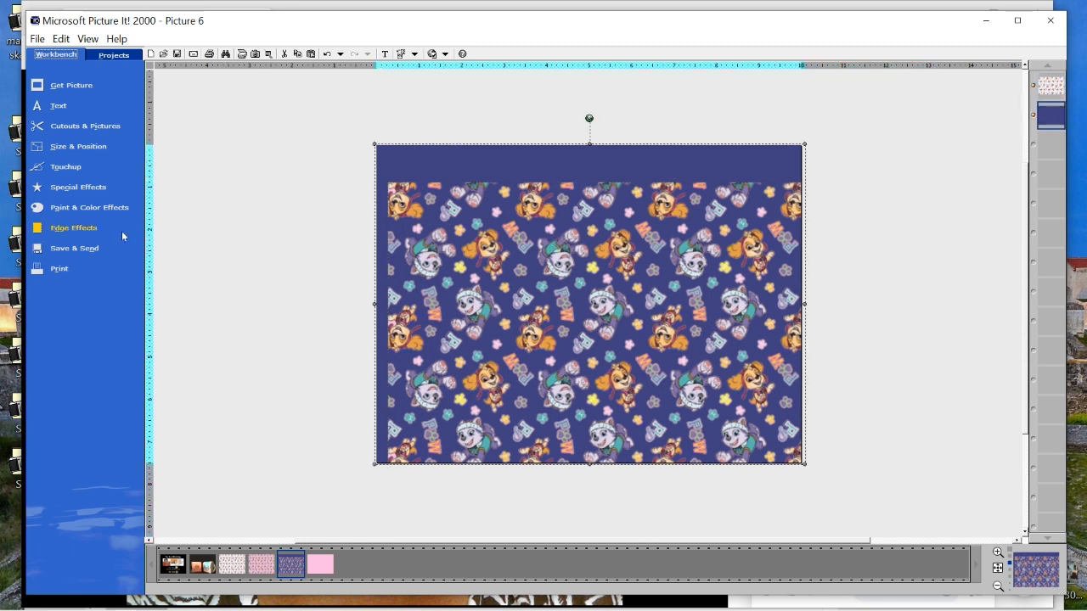
left_click(80, 209)
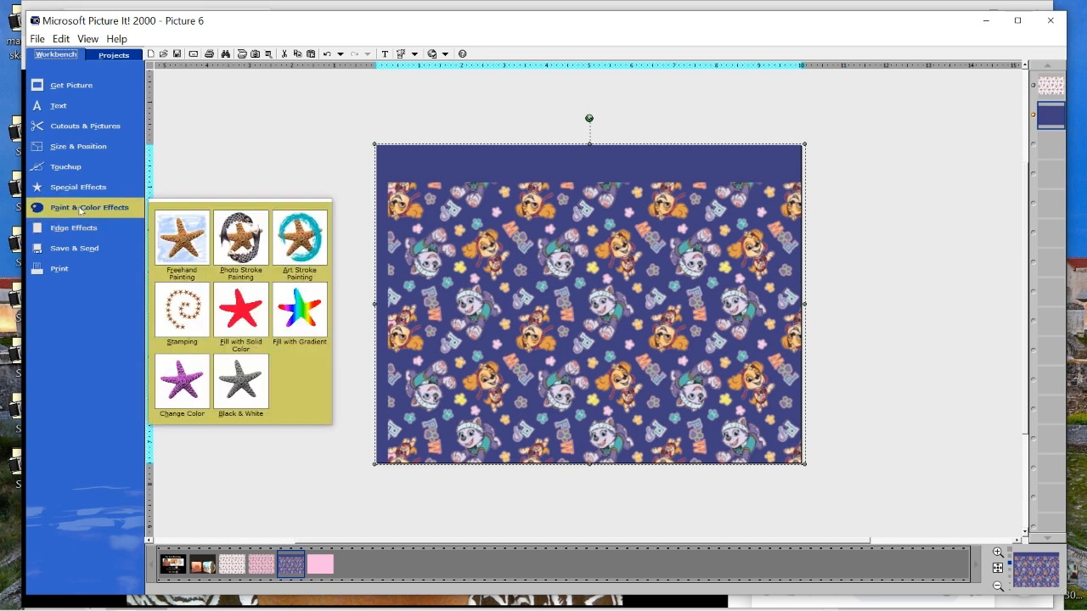
left_click(231, 323)
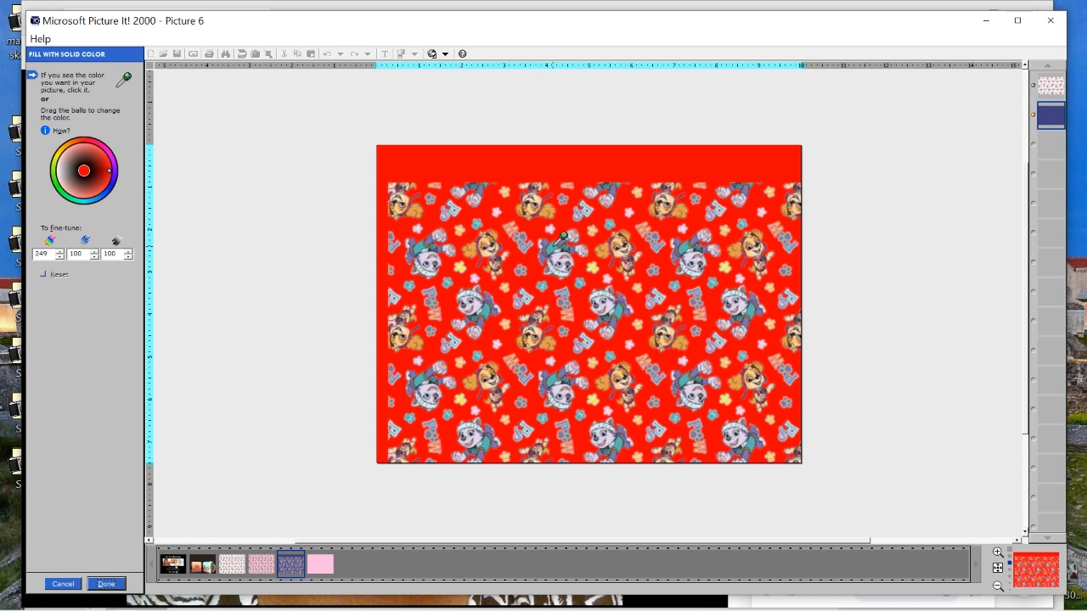
left_click(558, 243)
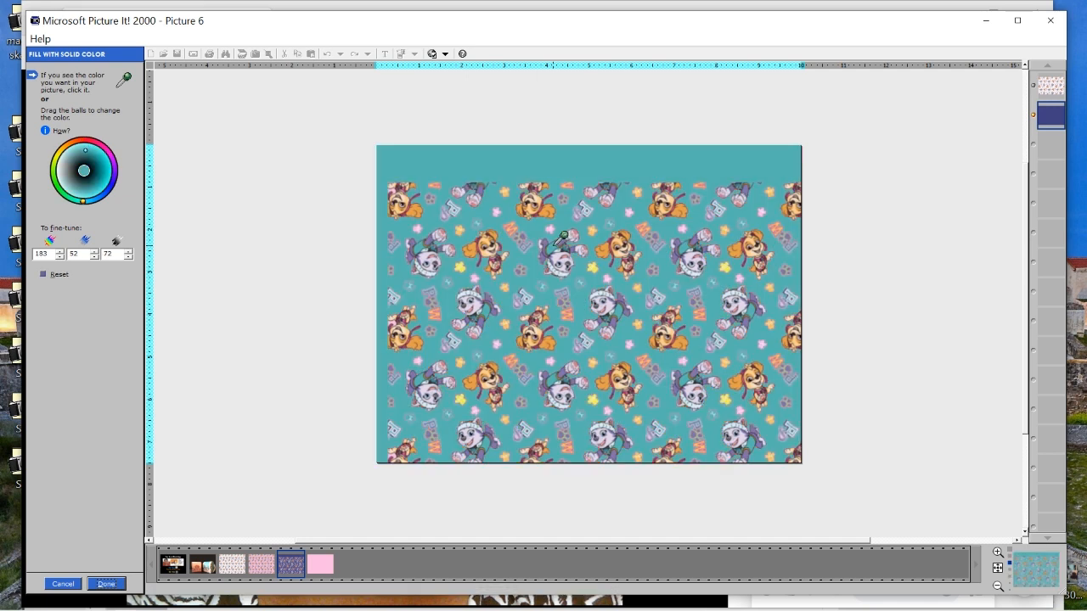
left_click(106, 584)
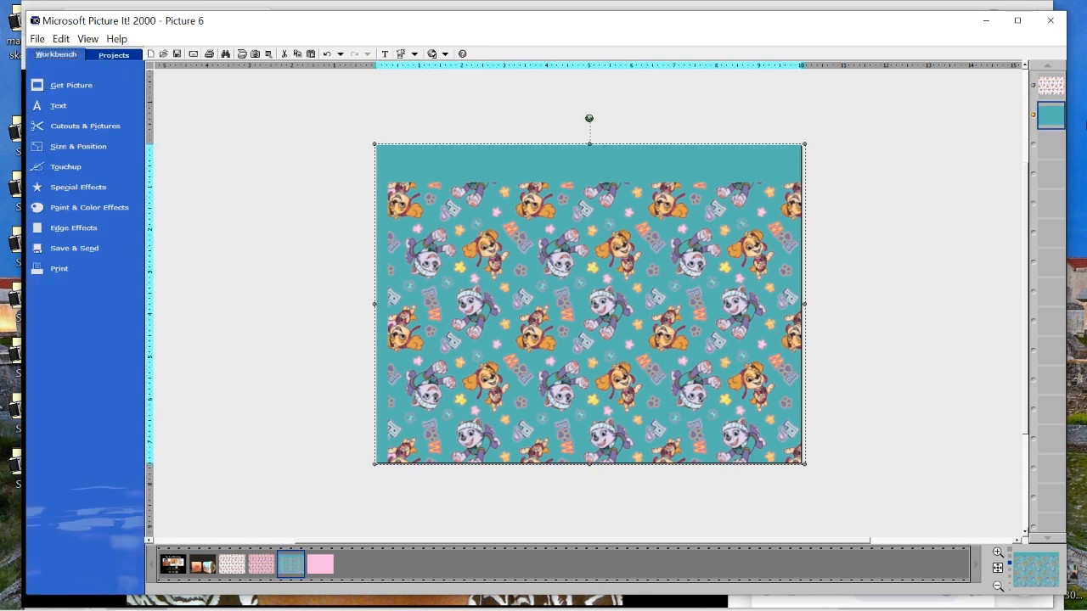
Delete the puppy pattern layer from the teal page, leaving only the plain teal shape
left_click(1049, 86)
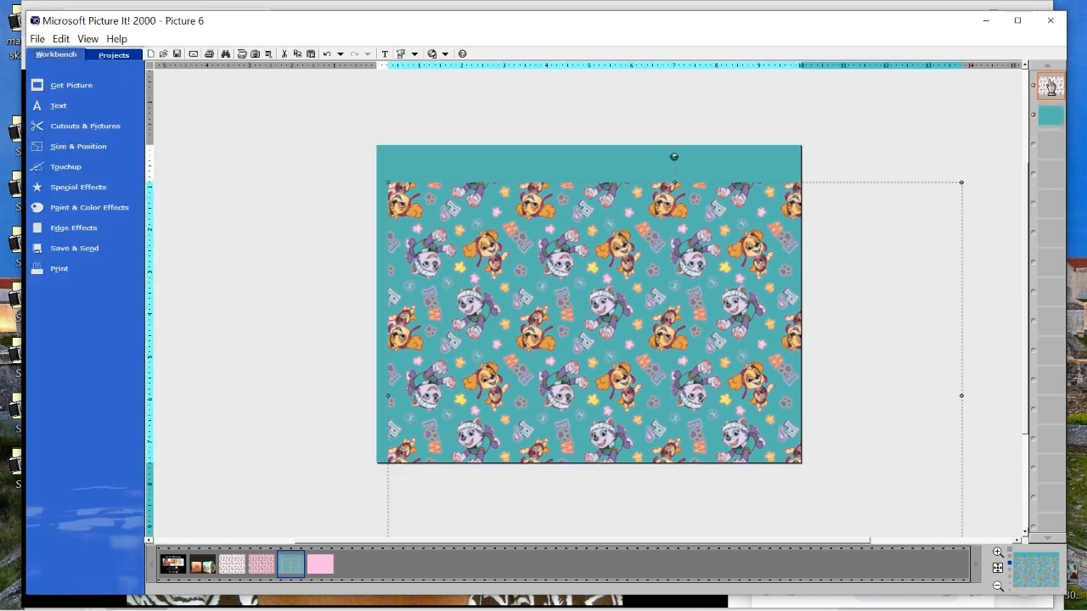
right_click(1049, 89)
left_click(1038, 91)
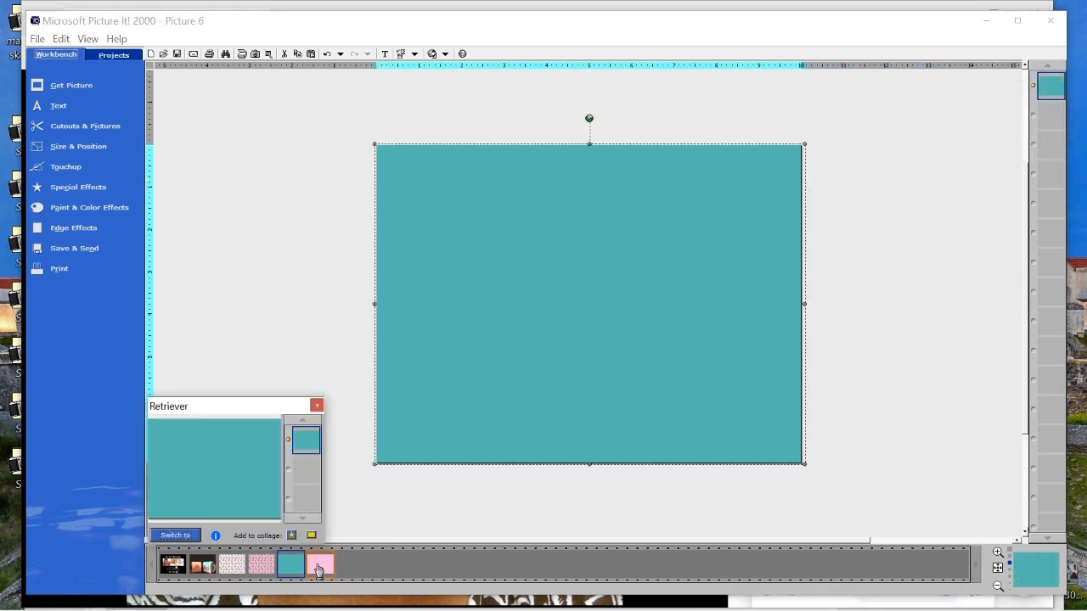
Switch to the Backpack project in Cricut Design Space and set the first mat's material size to 8.5" x 11" (Letter)
mouse_move(317, 567)
left_click(191, 537)
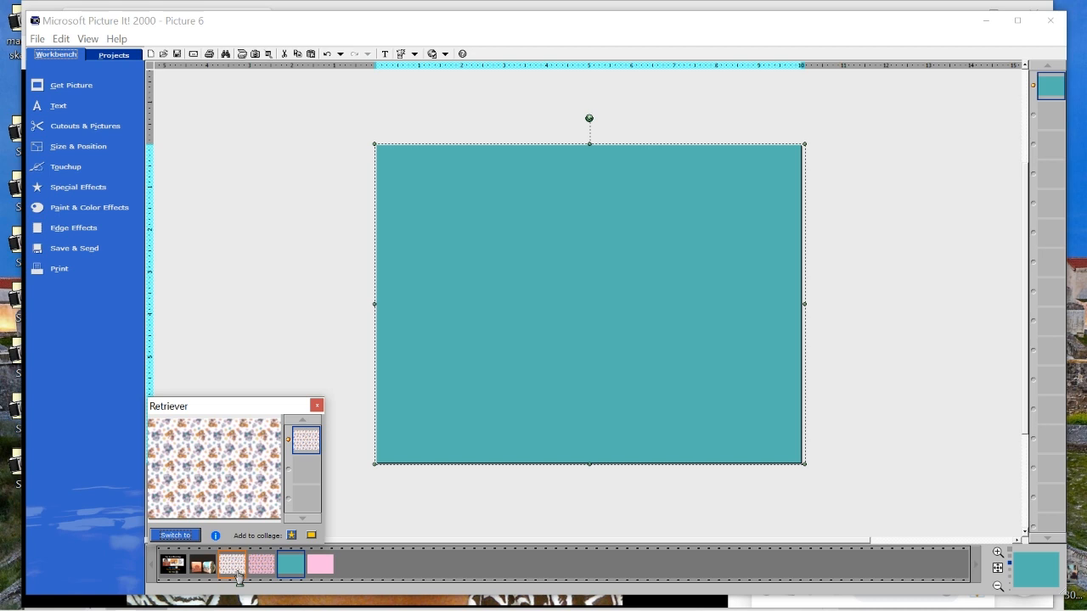
left_click(838, 416)
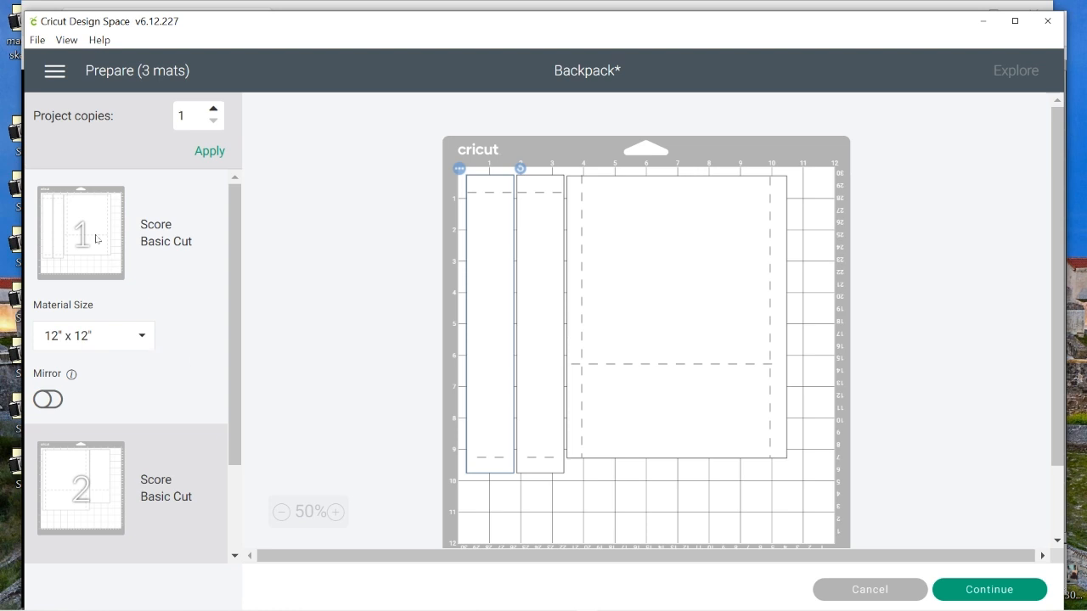
left_click(143, 338)
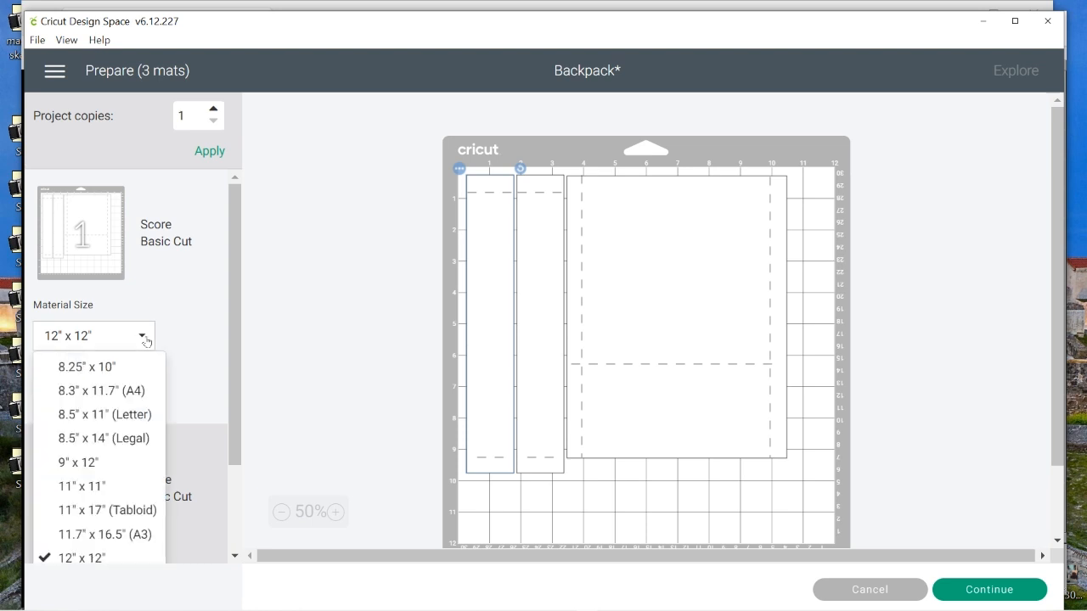
left_click(107, 415)
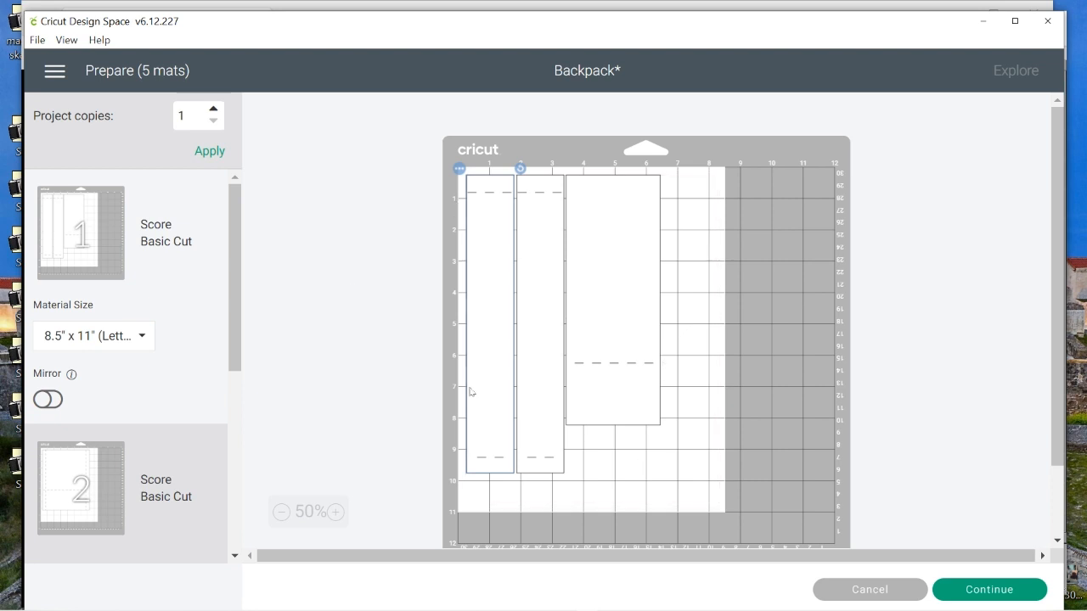
Review mats 2 through 5 to examine how the backpack pieces are laid out on letter-size sheets
left_click_drag(230, 274, 331, 251)
left_click(92, 484)
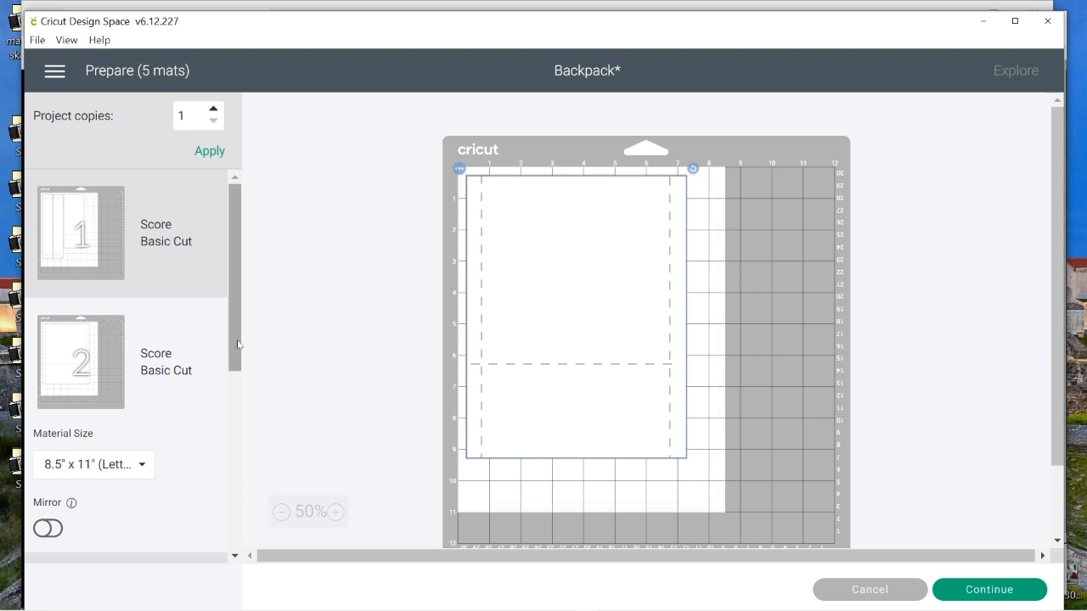
left_click_drag(235, 345, 199, 448)
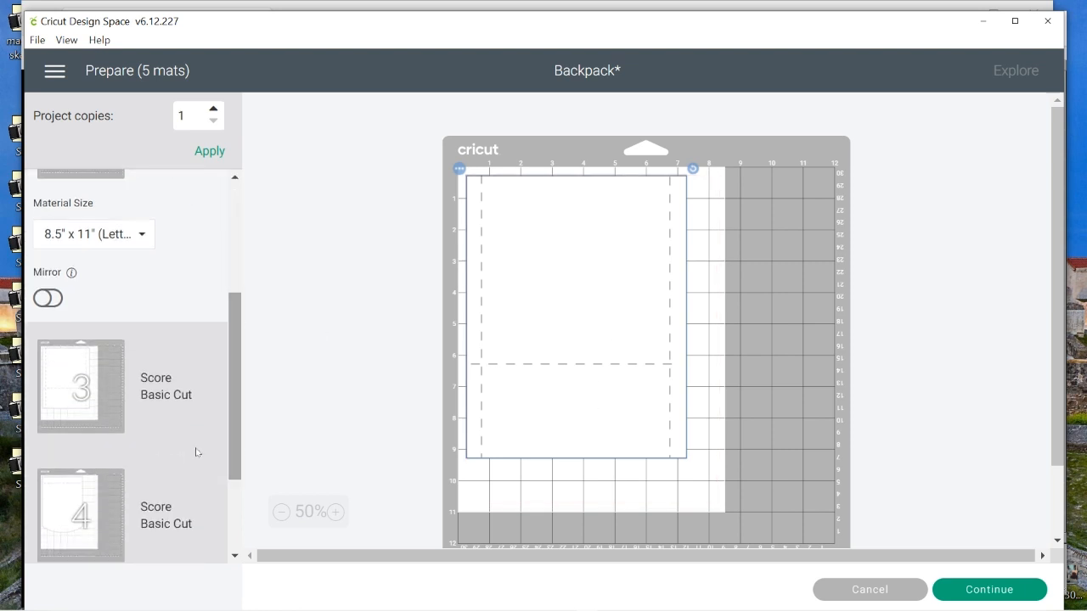
left_click(205, 394)
left_click_drag(233, 368, 255, 480)
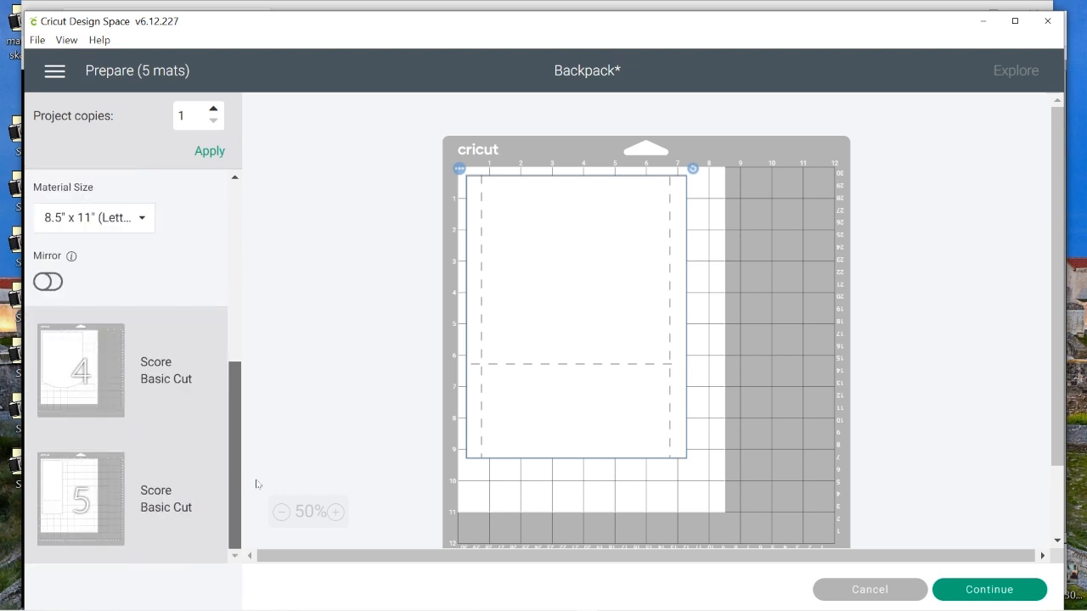
left_click(71, 372)
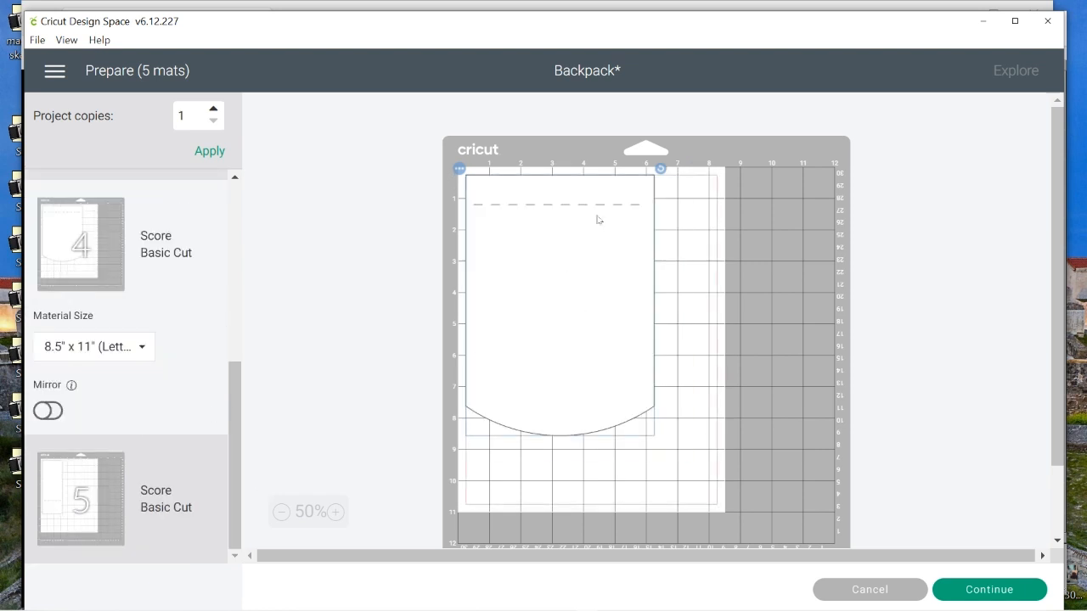
left_click(64, 520)
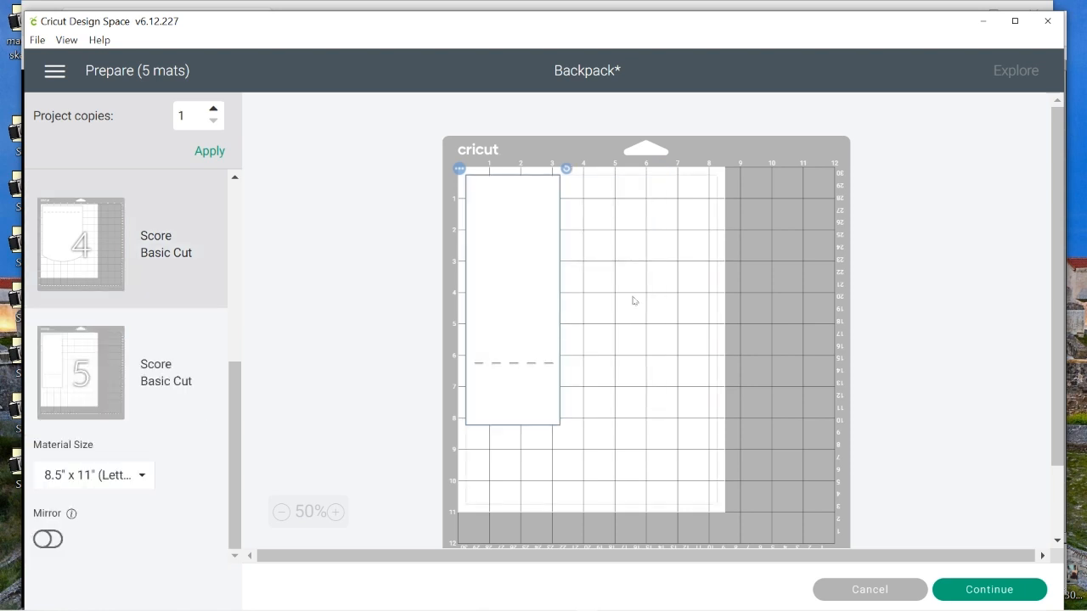